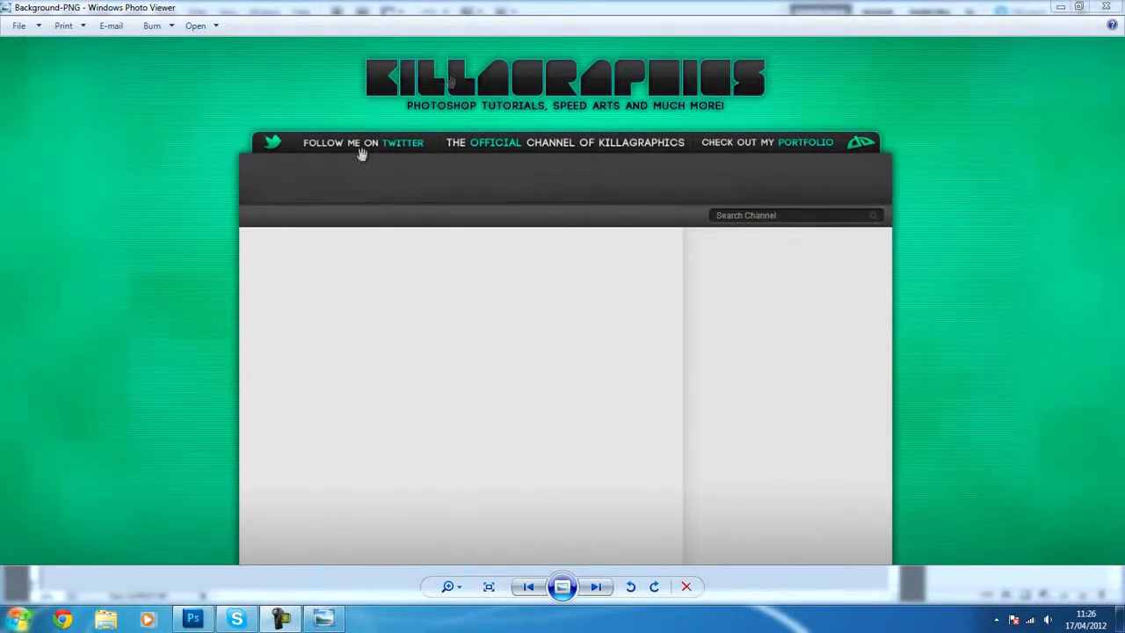
# - Examine the header title and link bar in the finished background reference image, and close the image
pyautogui.moveTo(368, 84); pyautogui.dragTo(352, 87)
pyautogui.moveTo(972, 159); pyautogui.dragTo(843, 281)
pyautogui.moveTo(885, 123)
pyautogui.mouseDown()
pyautogui.moveTo(887, 138)
pyautogui.moveTo(905, 126)
pyautogui.mouseUp()
pyautogui.moveTo(99, 287); pyautogui.dragTo(70, 211)
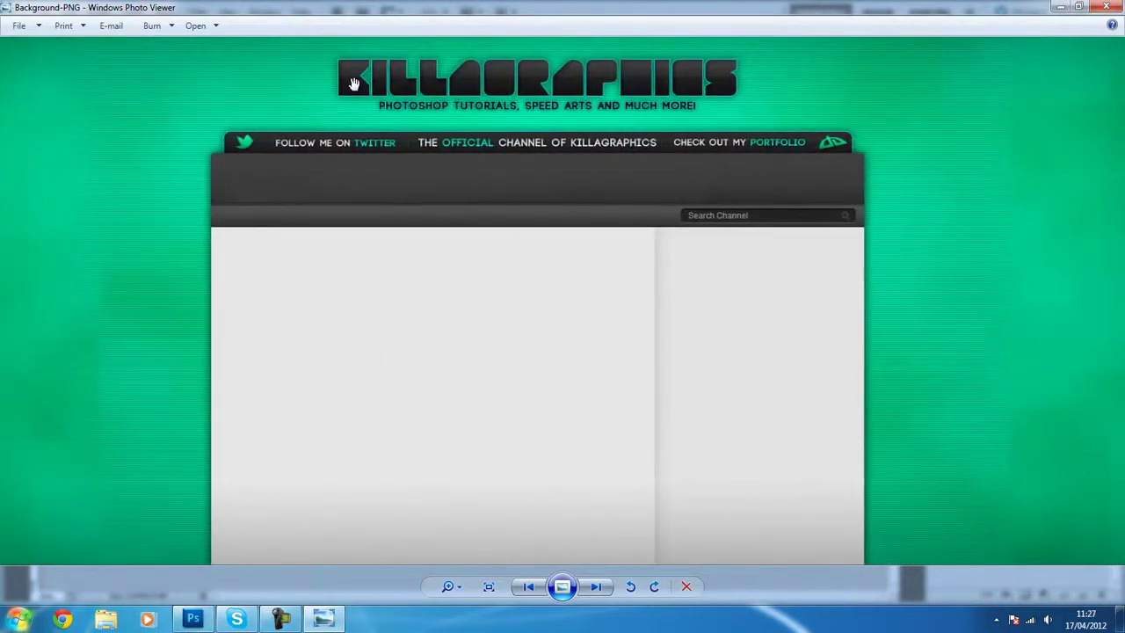
pyautogui.moveTo(340, 85); pyautogui.dragTo(344, 85)
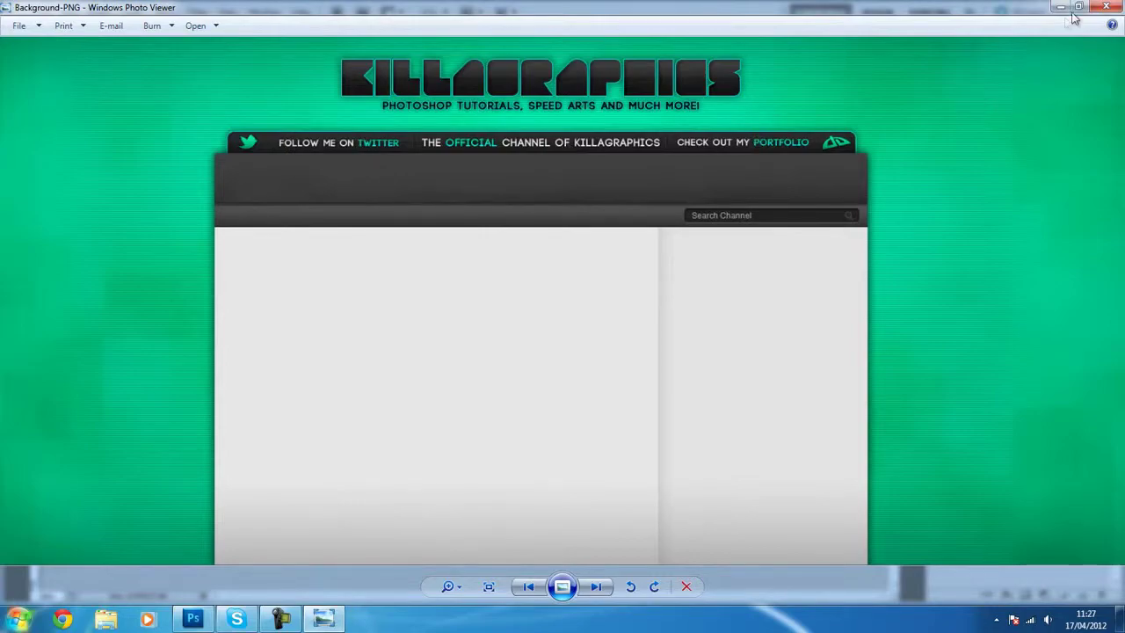
pyautogui.click(1106, 7)
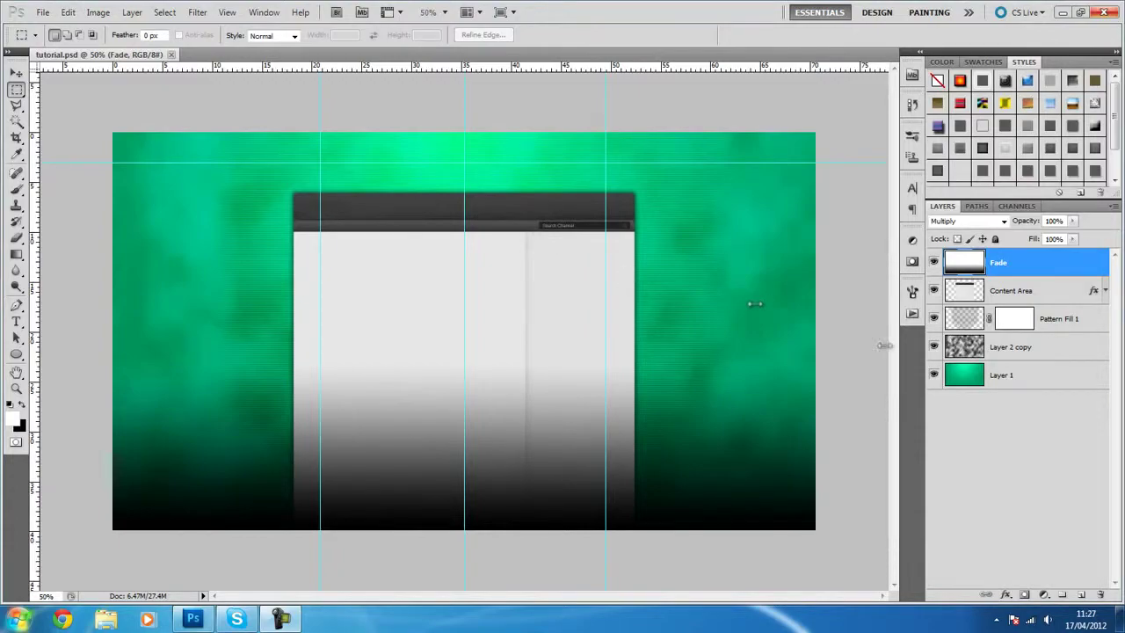
# - Hide the guides and add the title text "KillaGraphics" on the green background above the channel box
pyautogui.hotkey('ctrl', ';')
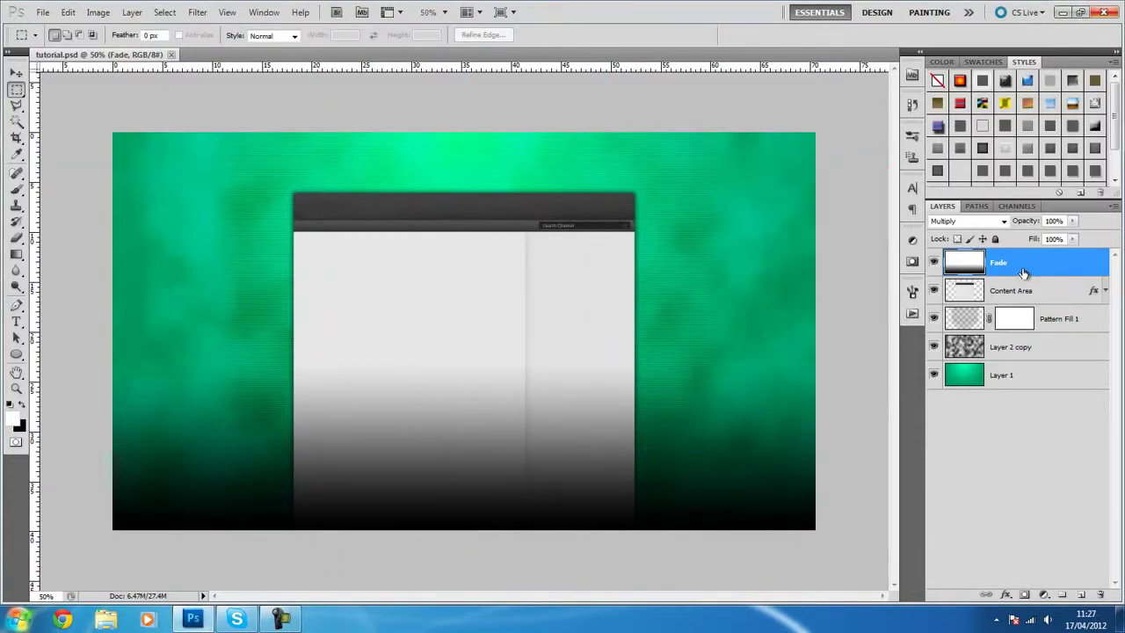
pyautogui.click(445, 12)
pyautogui.click(438, 58)
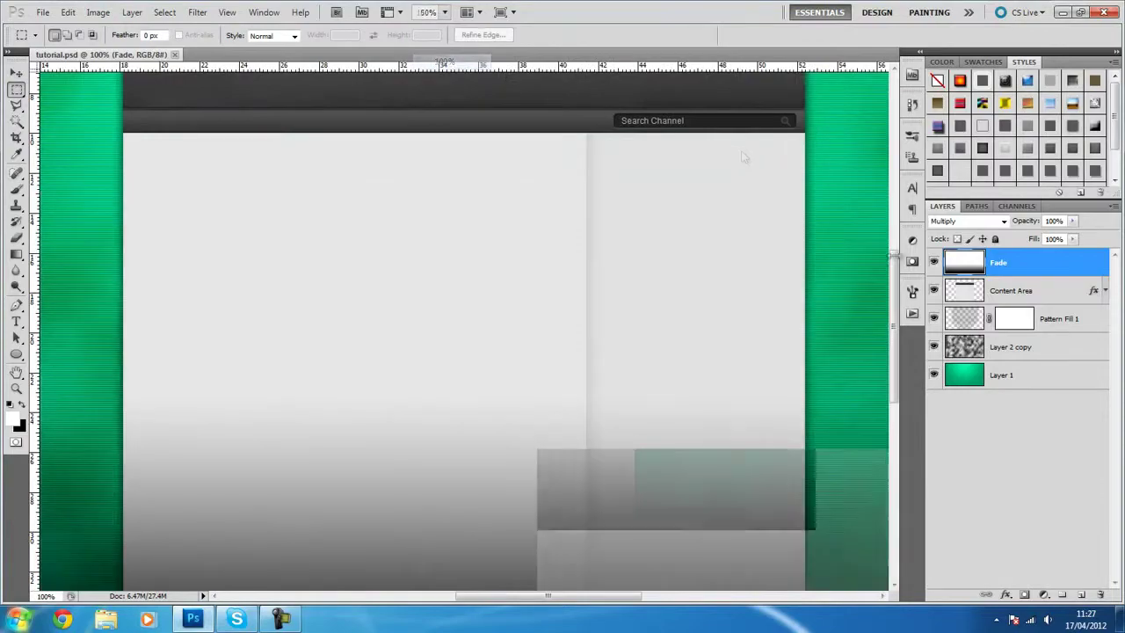
pyautogui.moveTo(897, 304); pyautogui.dragTo(896, 237)
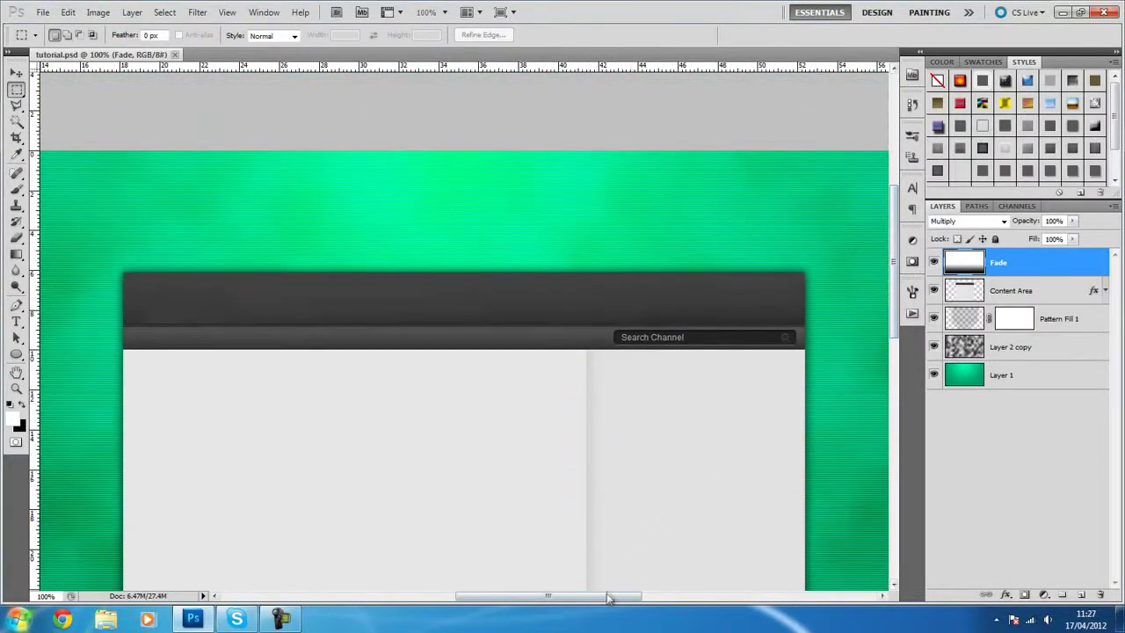
pyautogui.moveTo(612, 599)
pyautogui.mouseDown()
pyautogui.moveTo(509, 595)
pyautogui.moveTo(703, 603)
pyautogui.moveTo(570, 597)
pyautogui.moveTo(629, 596)
pyautogui.moveTo(577, 583)
pyautogui.moveTo(620, 588)
pyautogui.moveTo(606, 587)
pyautogui.mouseUp()
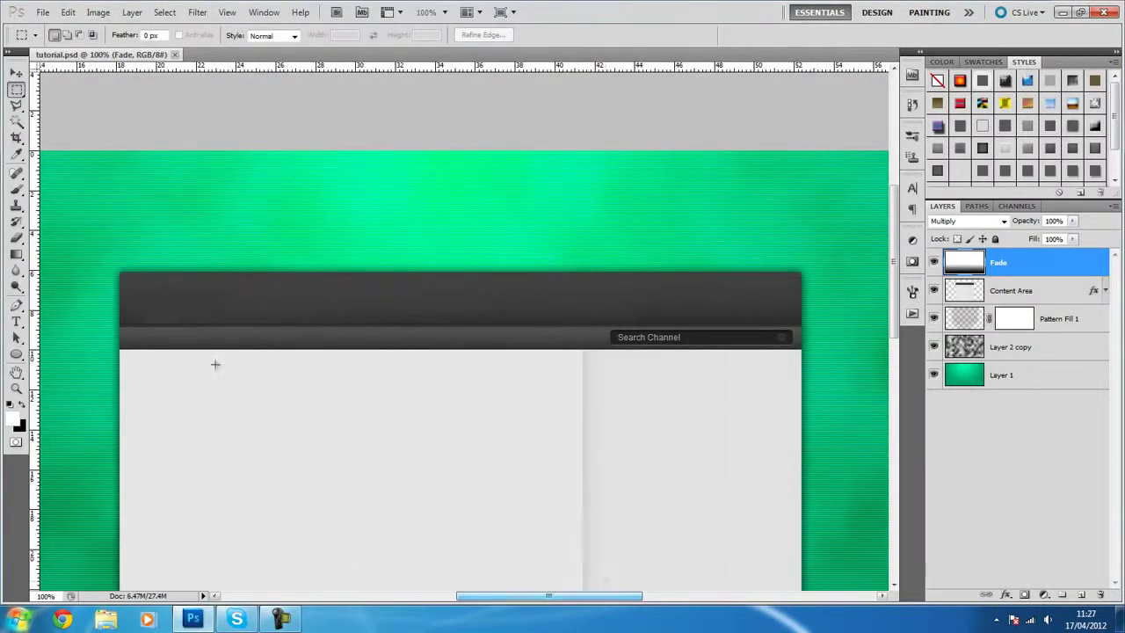
pyautogui.moveTo(462, 595); pyautogui.dragTo(462, 595)
pyautogui.click(17, 322)
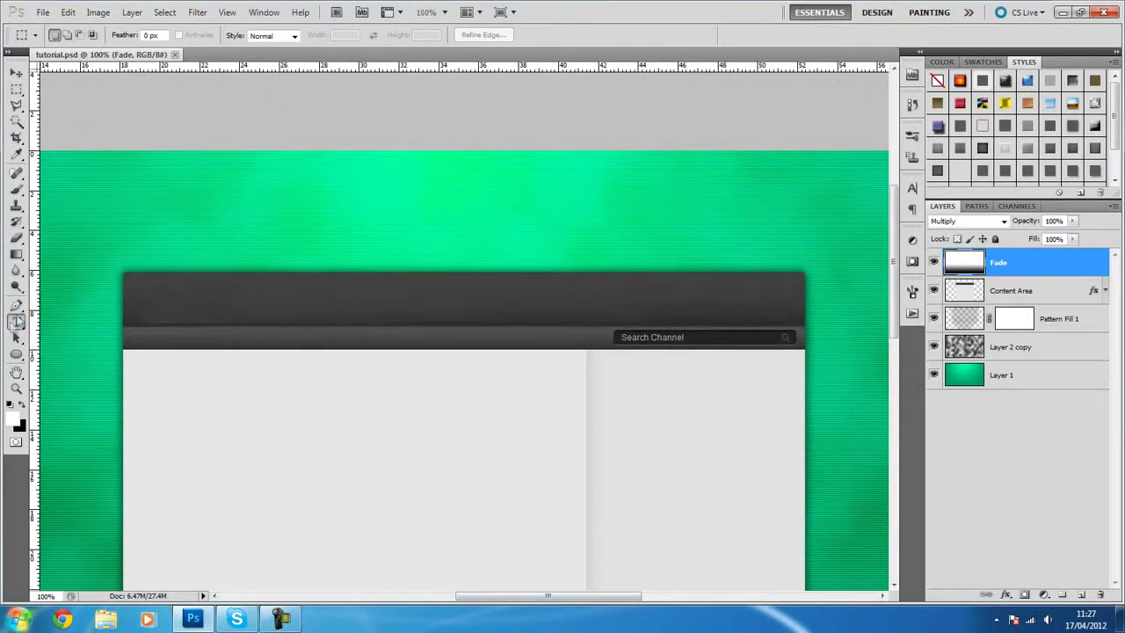
pyautogui.click(202, 192)
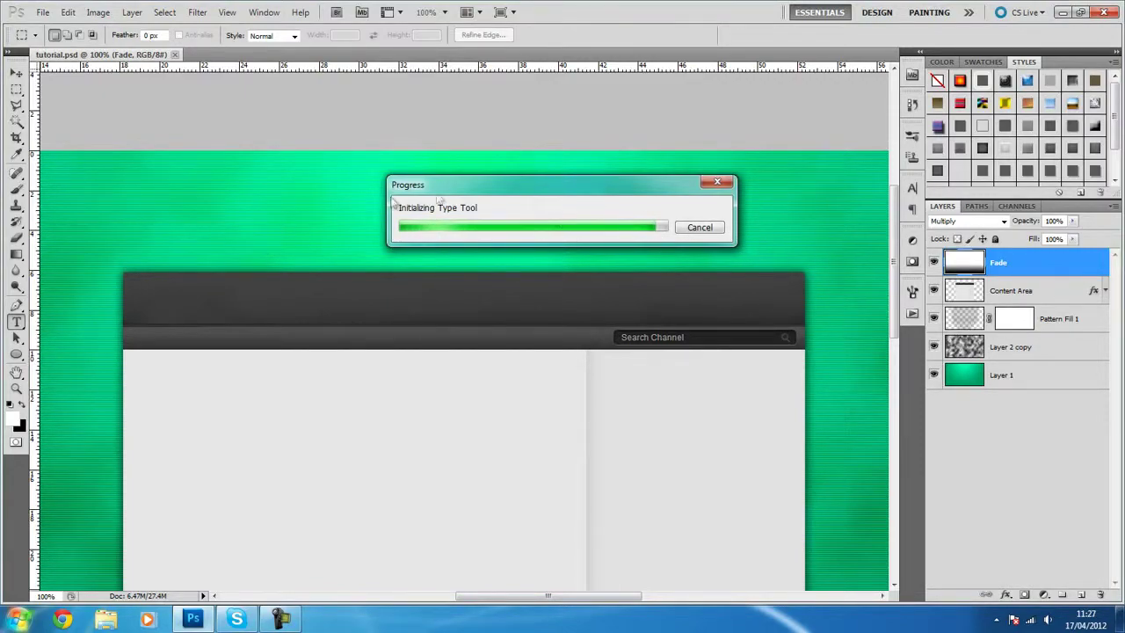
pyautogui.click(315, 221)
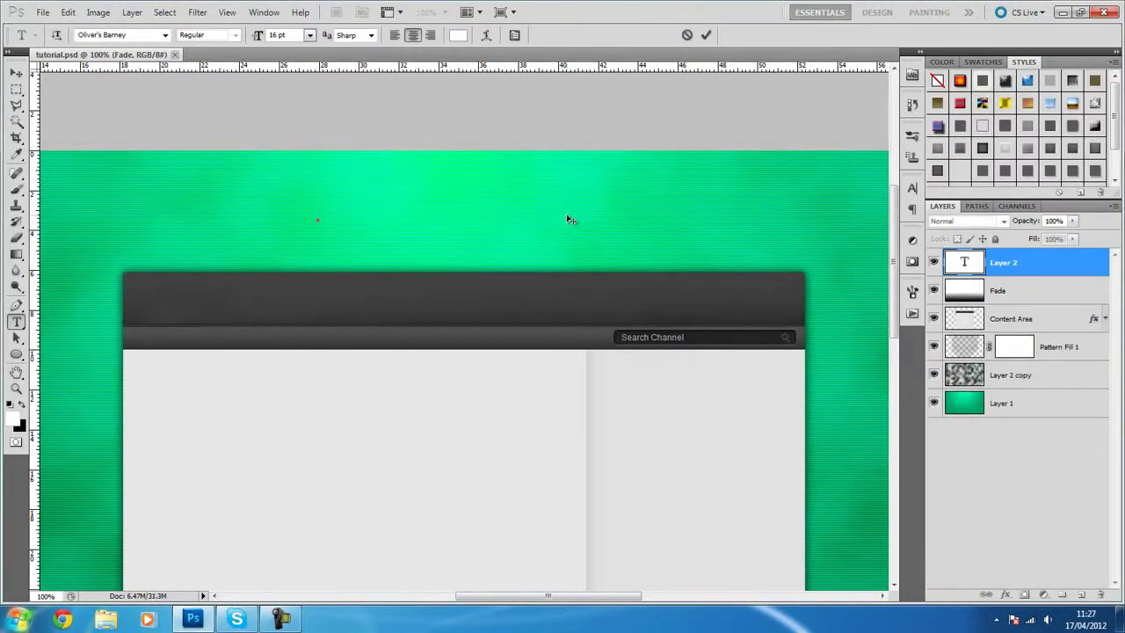
pyautogui.write('KILLAGRAPHICS')
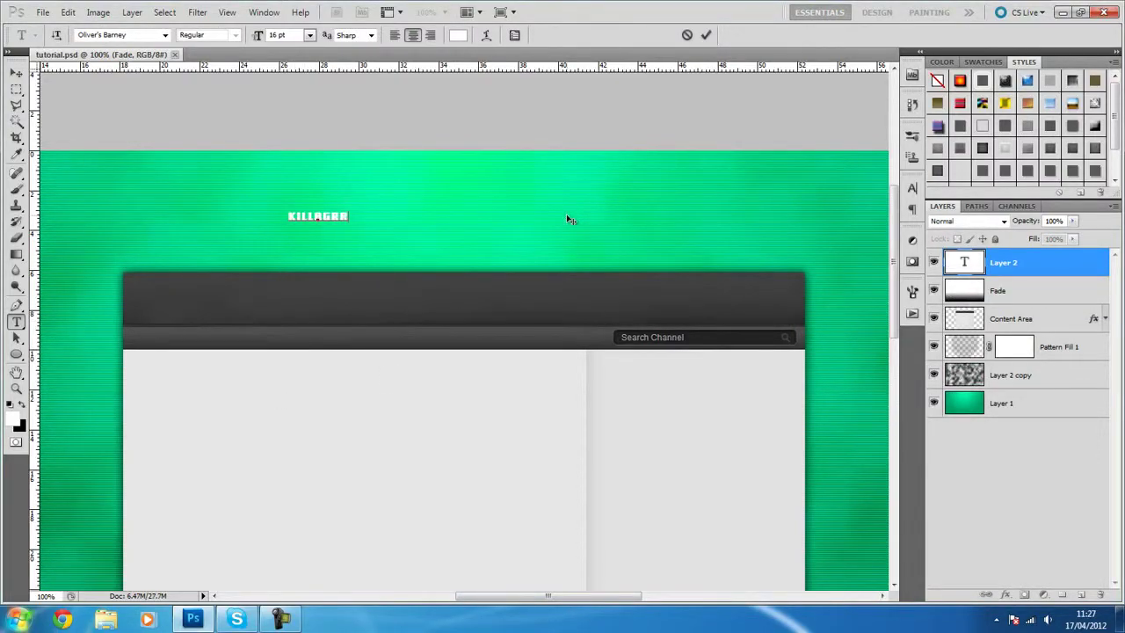
pyautogui.click(16, 72)
# - Set the size of the KillaGraphics title text to 60 pt
pyautogui.doubleClick(964, 262)
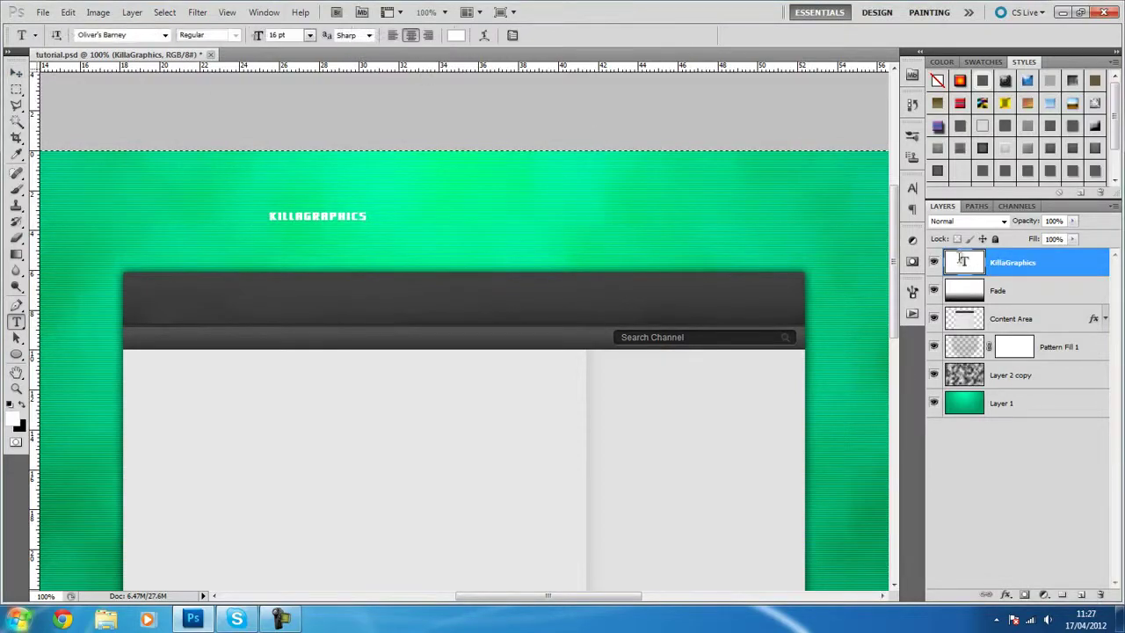
pyautogui.click(310, 35)
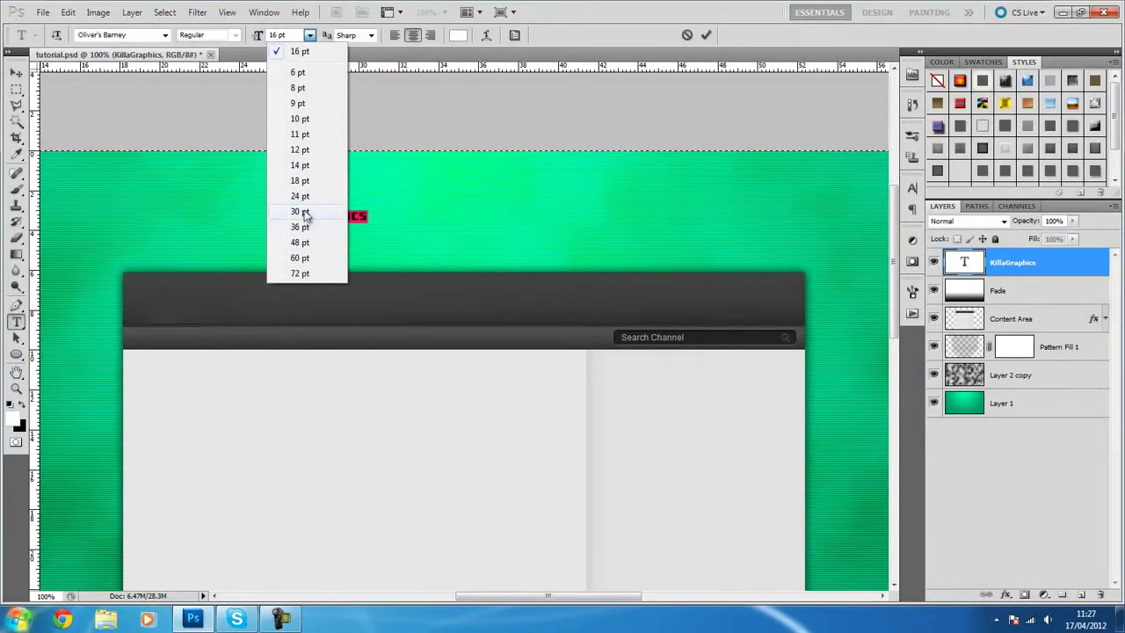
pyautogui.click(303, 258)
pyautogui.click(16, 72)
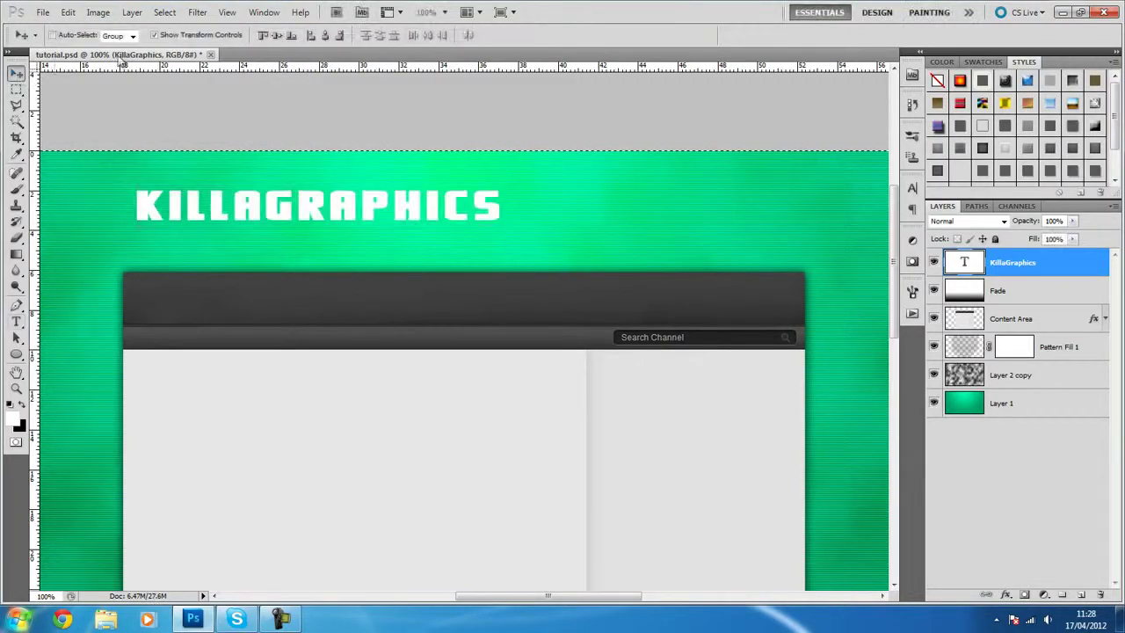
# - Try the Giddyup Std font on the KillaGraphics title and browse the available fonts
pyautogui.doubleClick(967, 262)
pyautogui.click(149, 35)
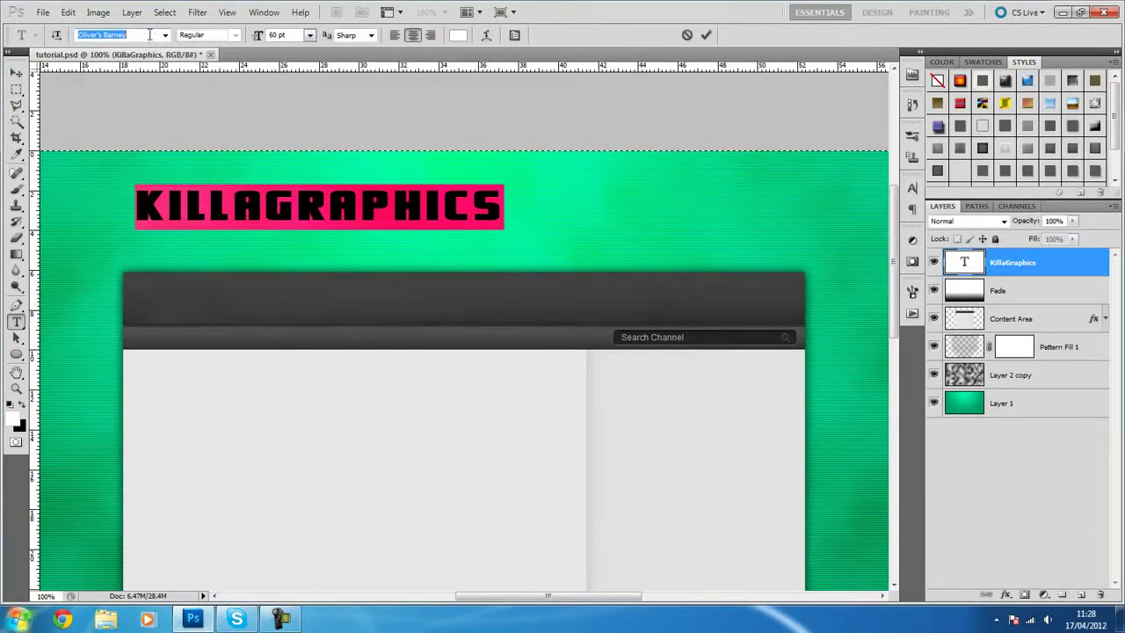
pyautogui.write('Giddyup Std')
pyautogui.click(164, 34)
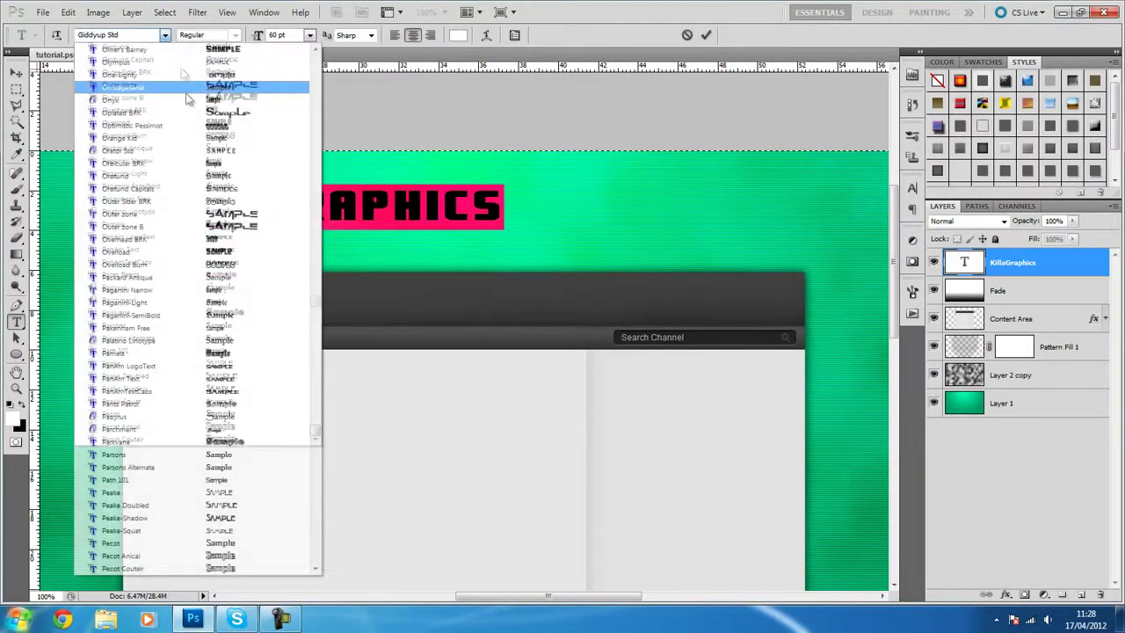
pyautogui.moveTo(313, 252)
pyautogui.mouseDown()
pyautogui.moveTo(314, 276)
pyautogui.moveTo(314, 238)
pyautogui.mouseUp()
pyautogui.click(127, 34)
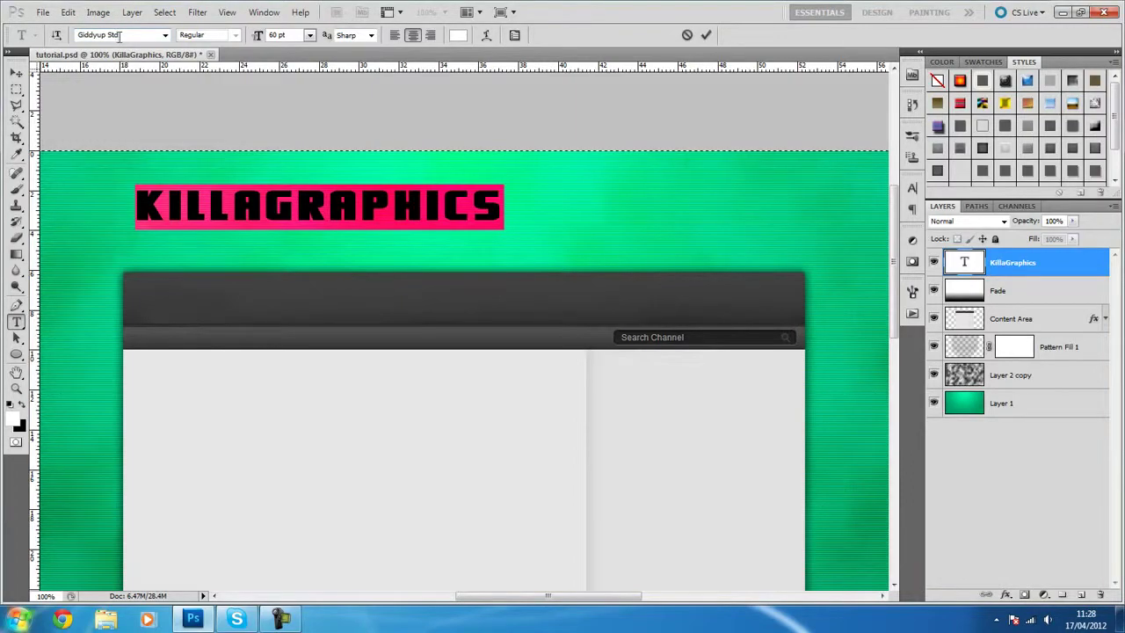
# - Change the font of the KillaGraphics title to GEIST RND
pyautogui.doubleClick(965, 264)
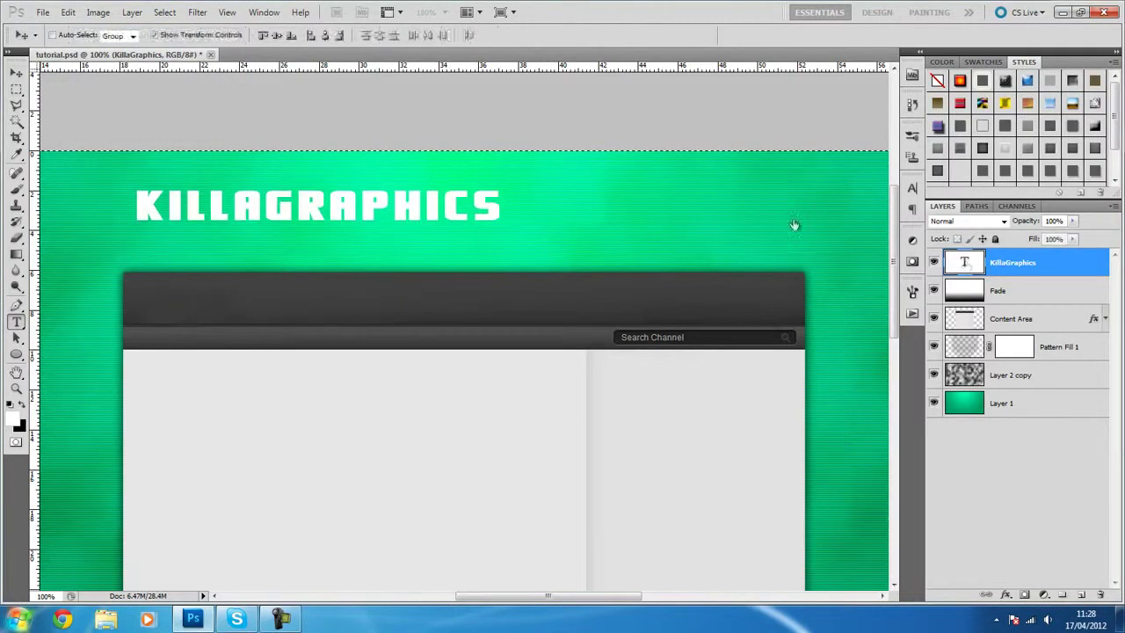
pyautogui.click(135, 34)
pyautogui.write('Gisha')
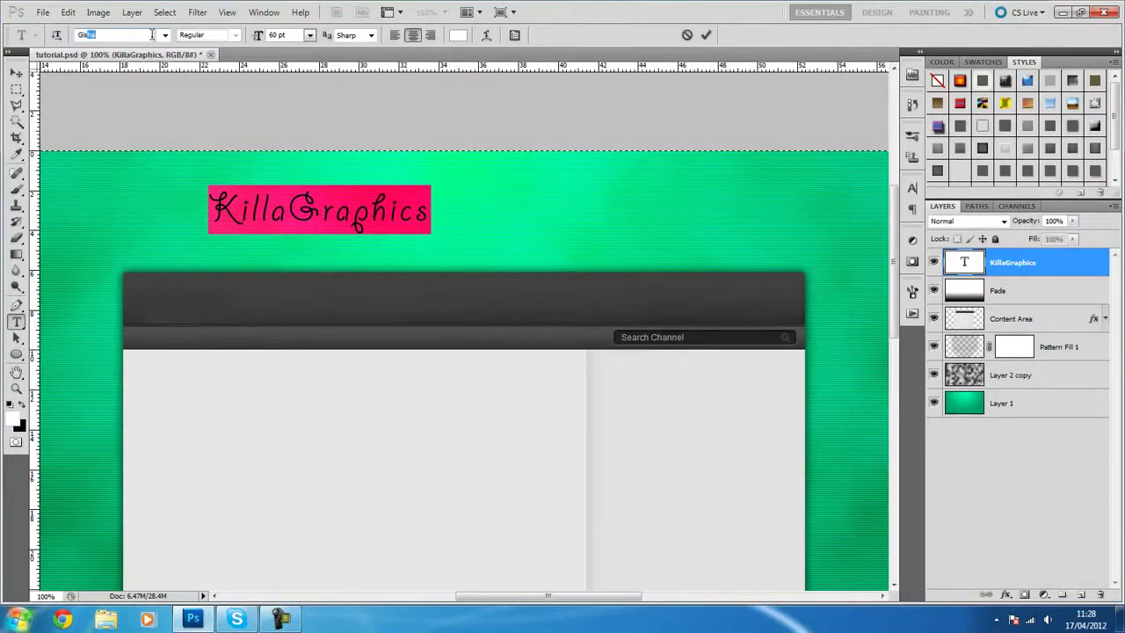
pyautogui.press('Return')
pyautogui.click(164, 34)
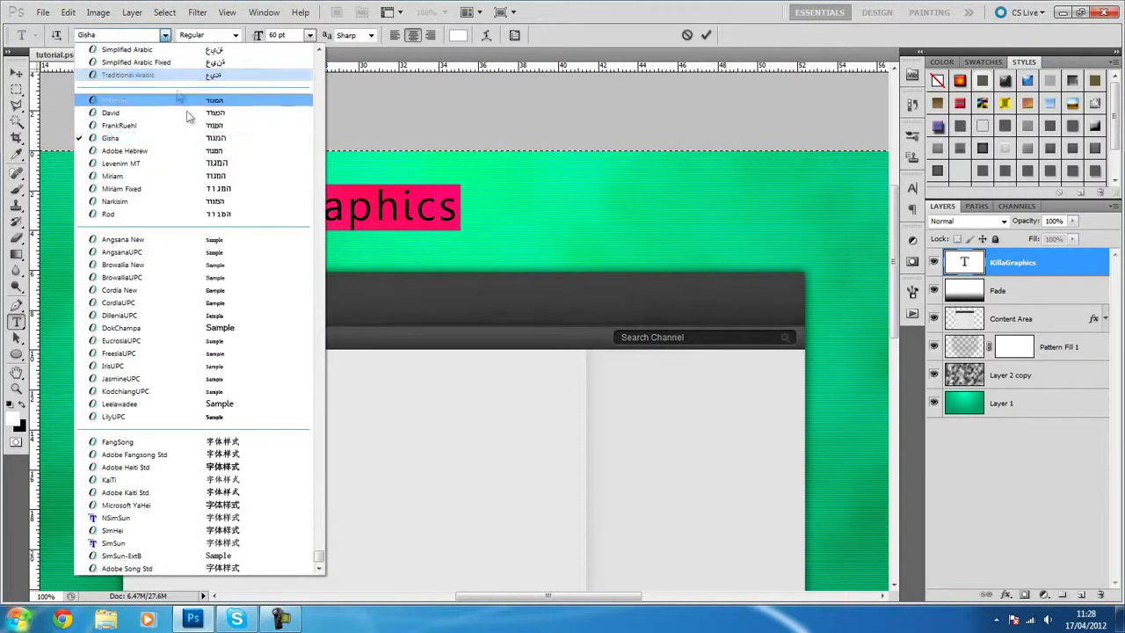
pyautogui.moveTo(319, 556); pyautogui.dragTo(310, 265)
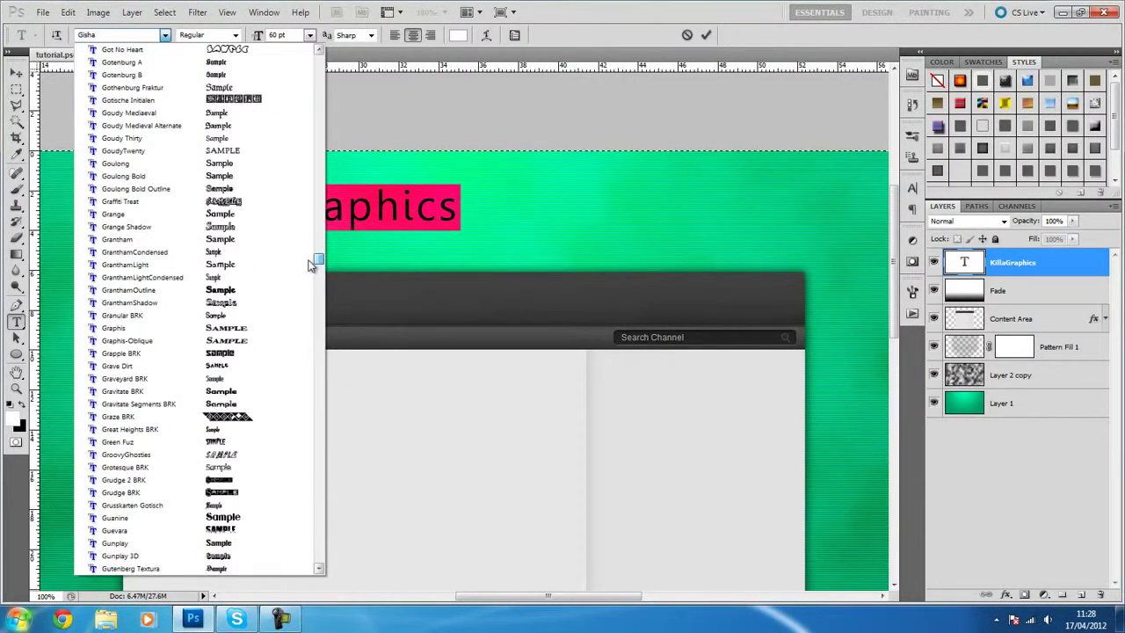
pyautogui.moveTo(309, 266); pyautogui.dragTo(305, 250)
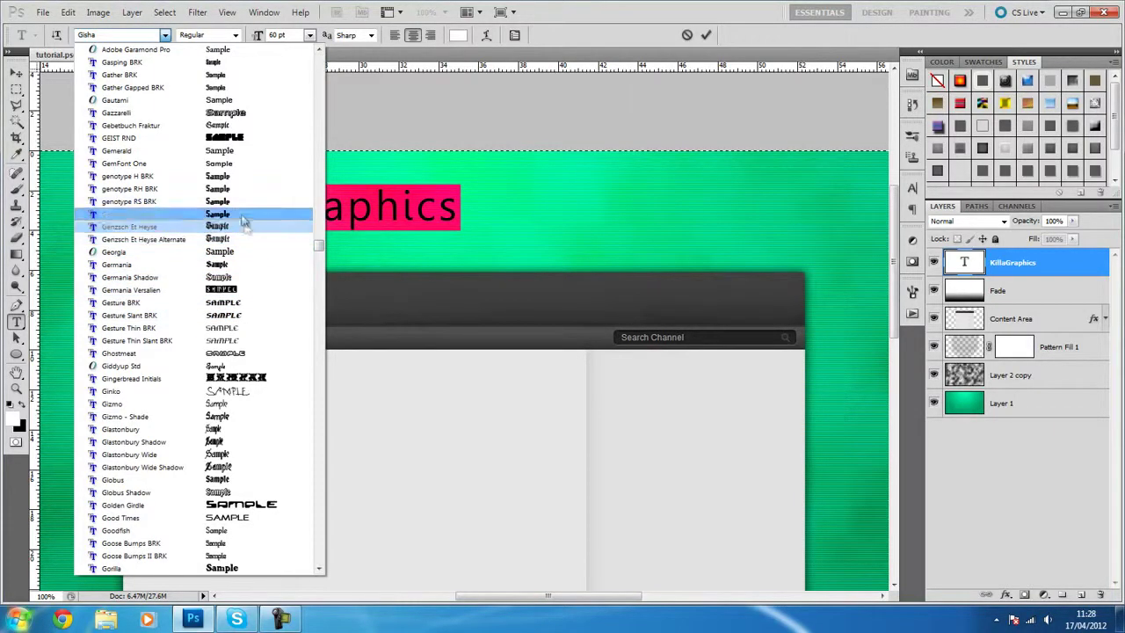
pyautogui.click(123, 138)
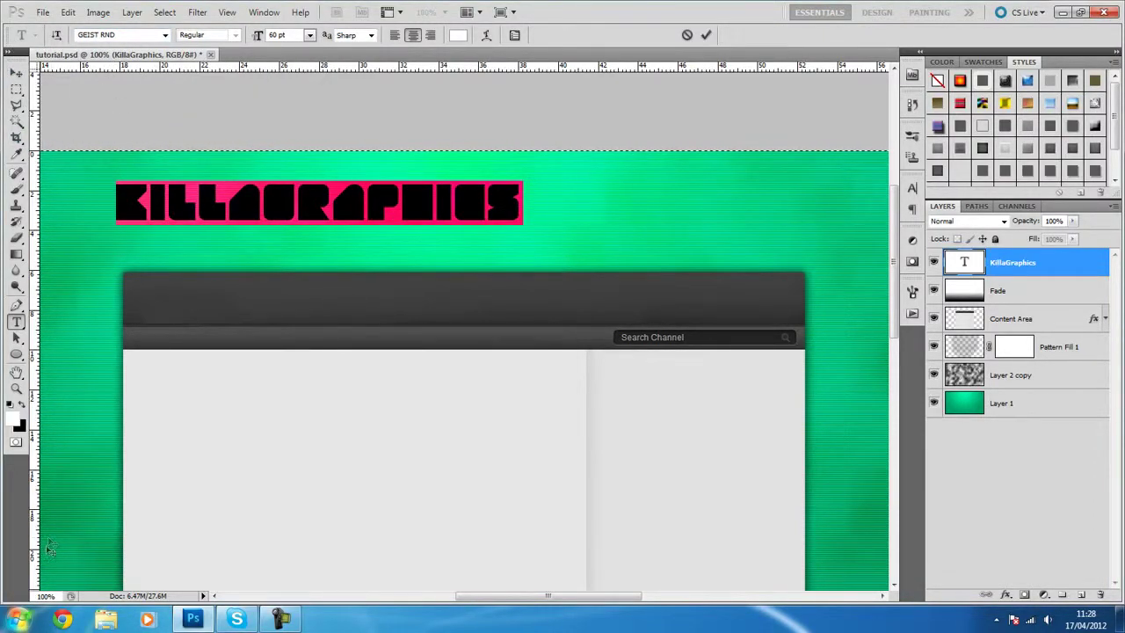
pyautogui.press('super')
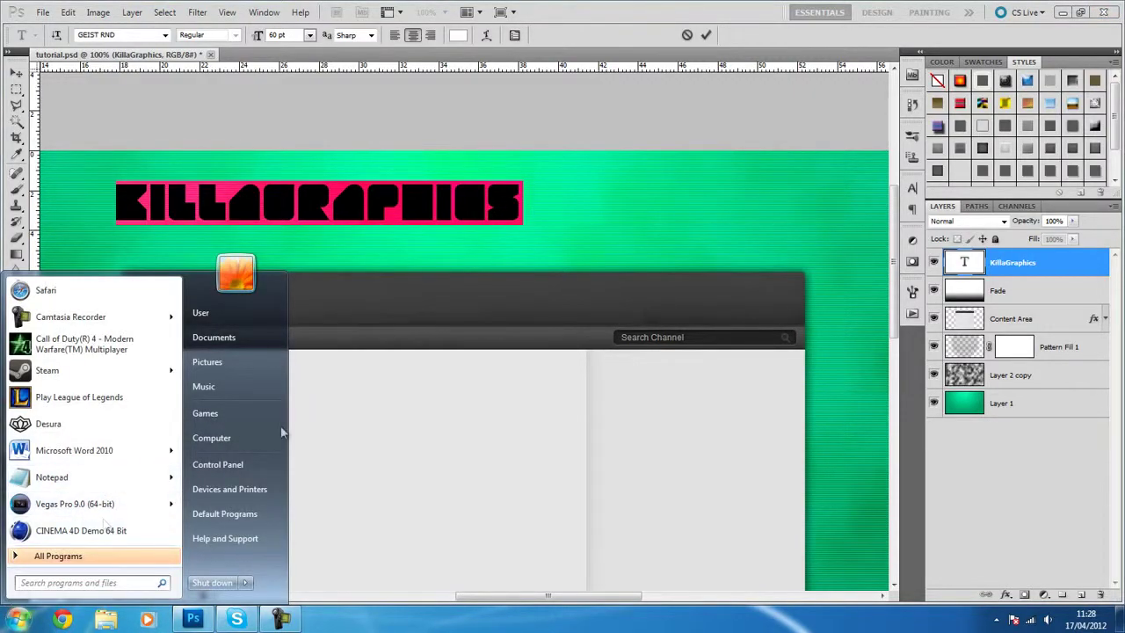
pyautogui.press('super')
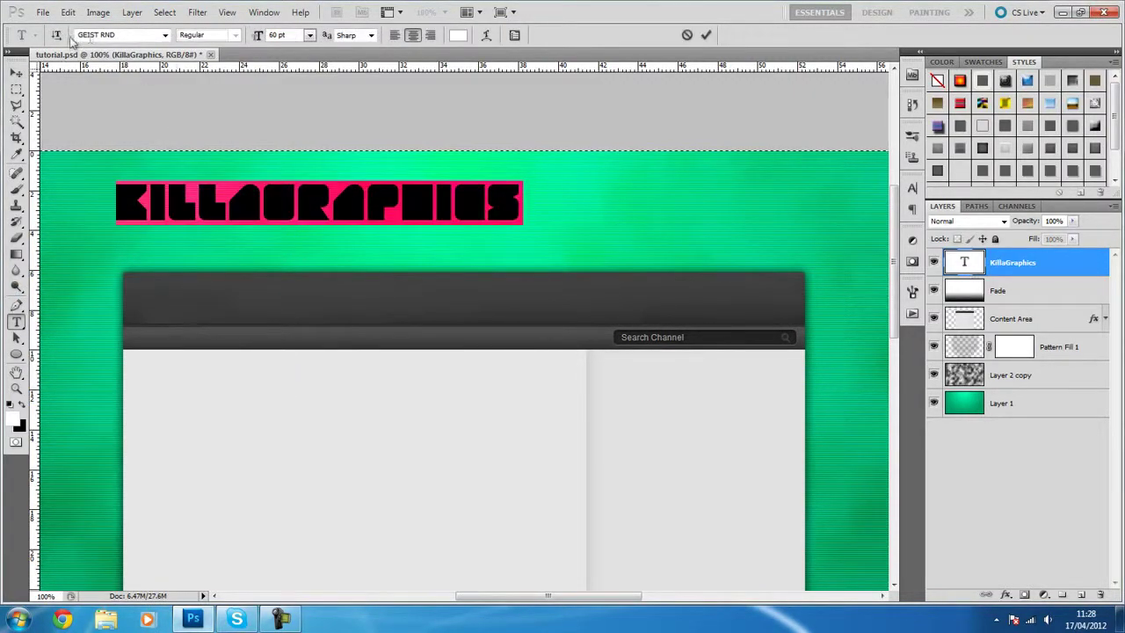
pyautogui.click(16, 73)
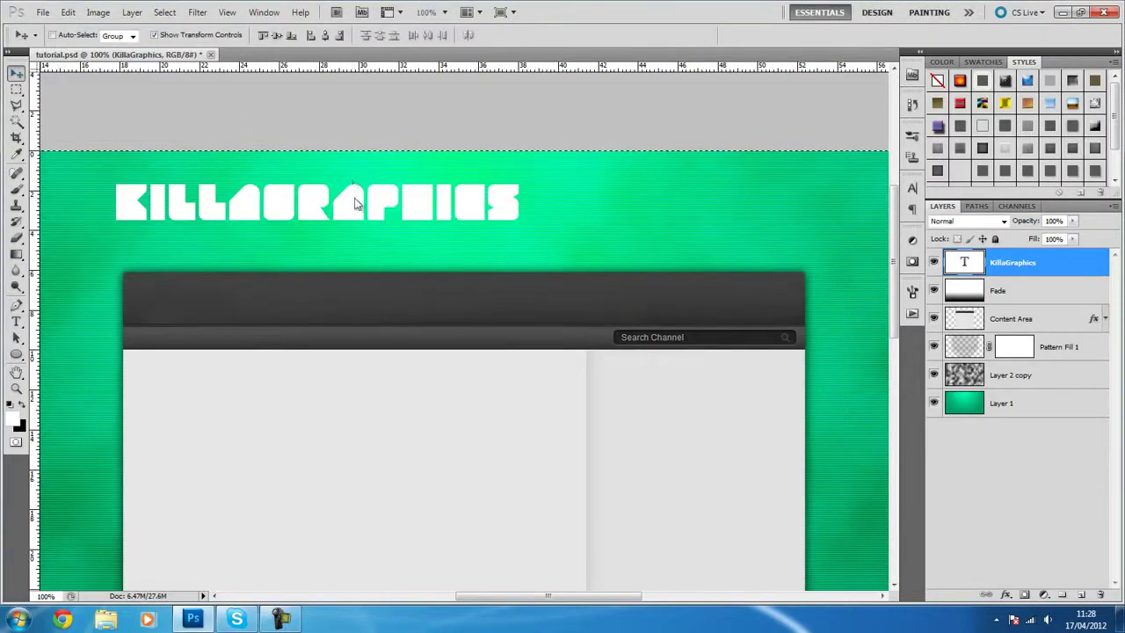
# - Center the KillaGraphics title horizontally on the canvas and show the guides
pyautogui.doubleClick(965, 262)
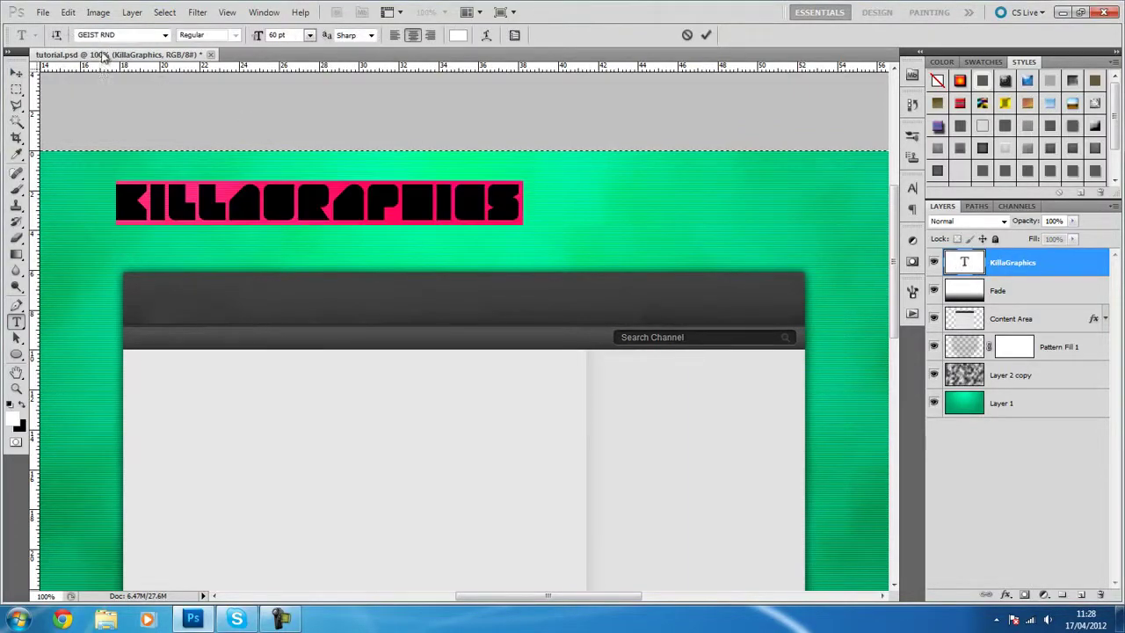
pyautogui.click(16, 73)
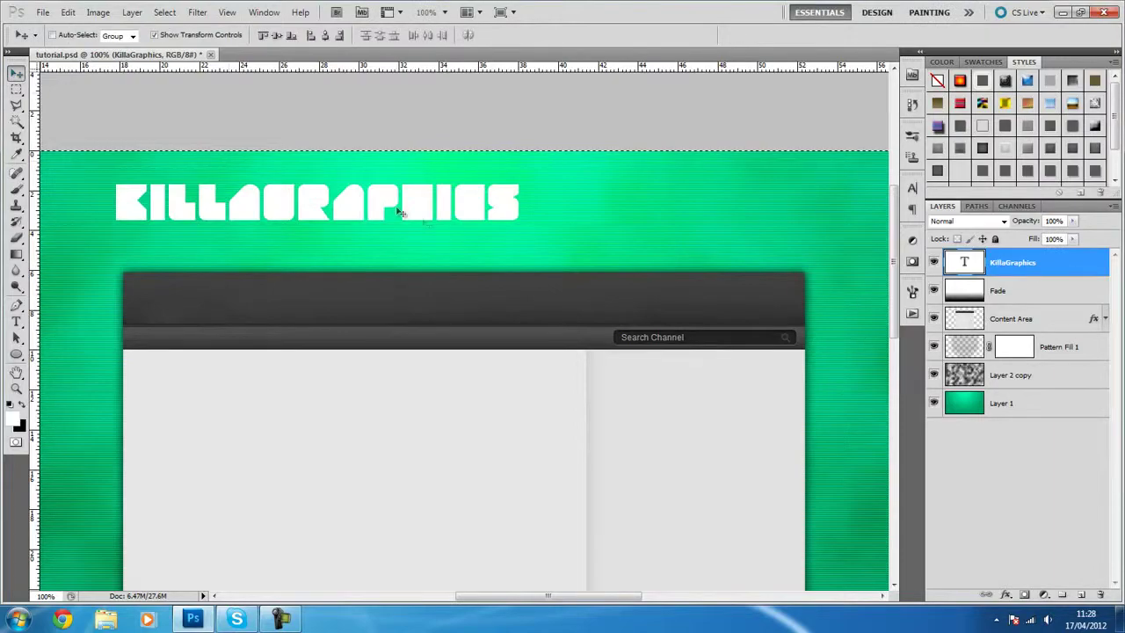
pyautogui.doubleClick(980, 264)
pyautogui.click(16, 73)
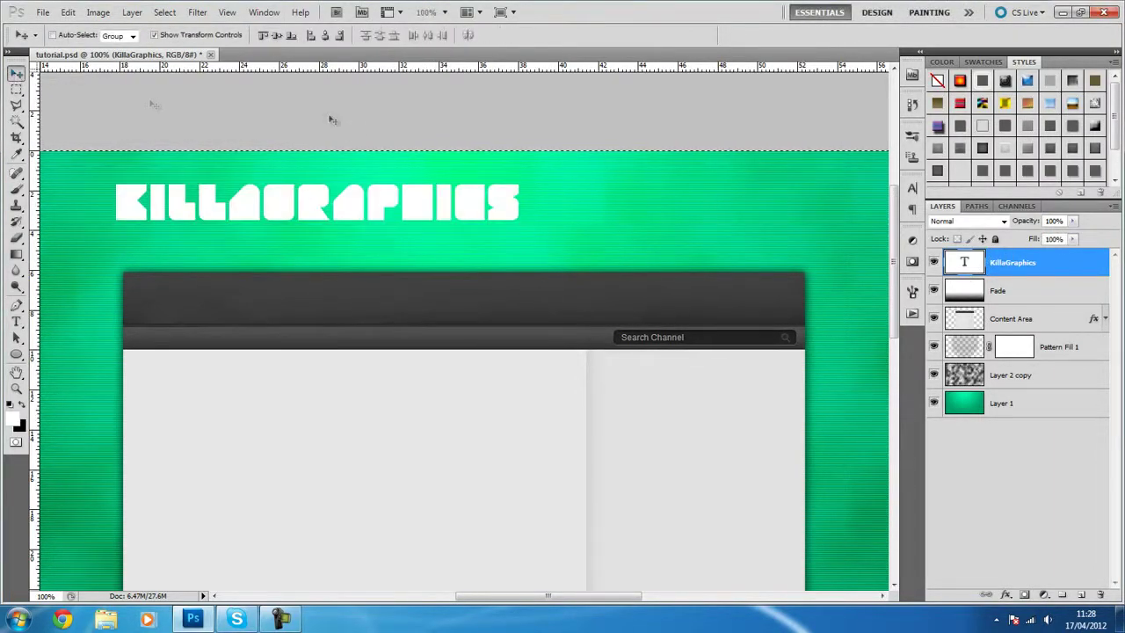
pyautogui.click(329, 41)
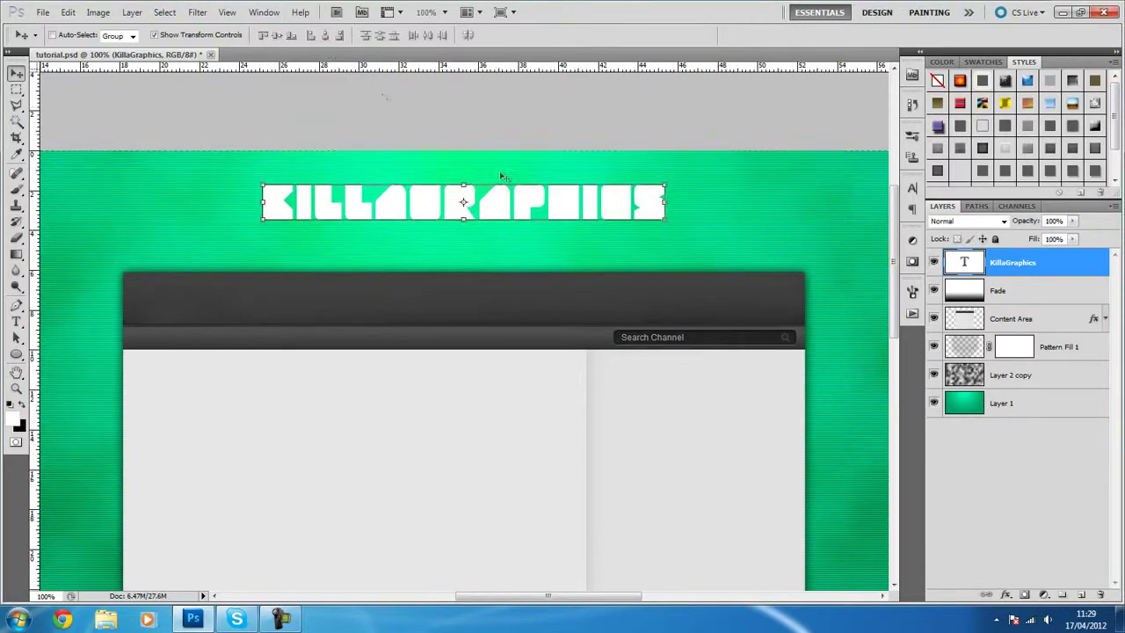
pyautogui.hotkey('ctrl', ';')
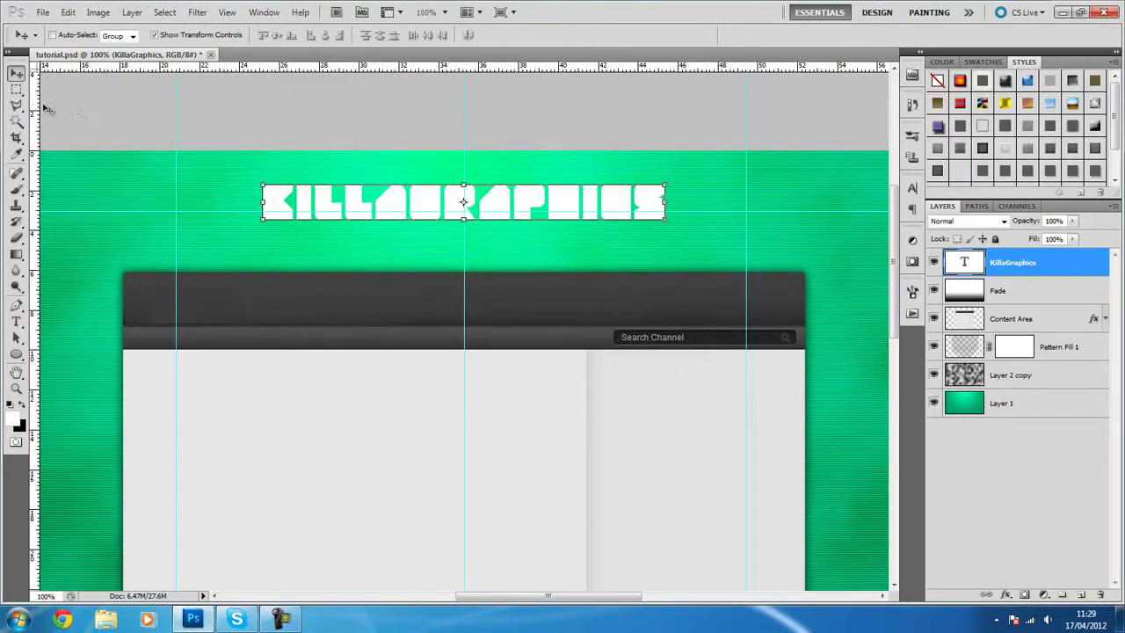
# - Toggle the rulers off and back on
pyautogui.hotkey('ctrl', 'r')
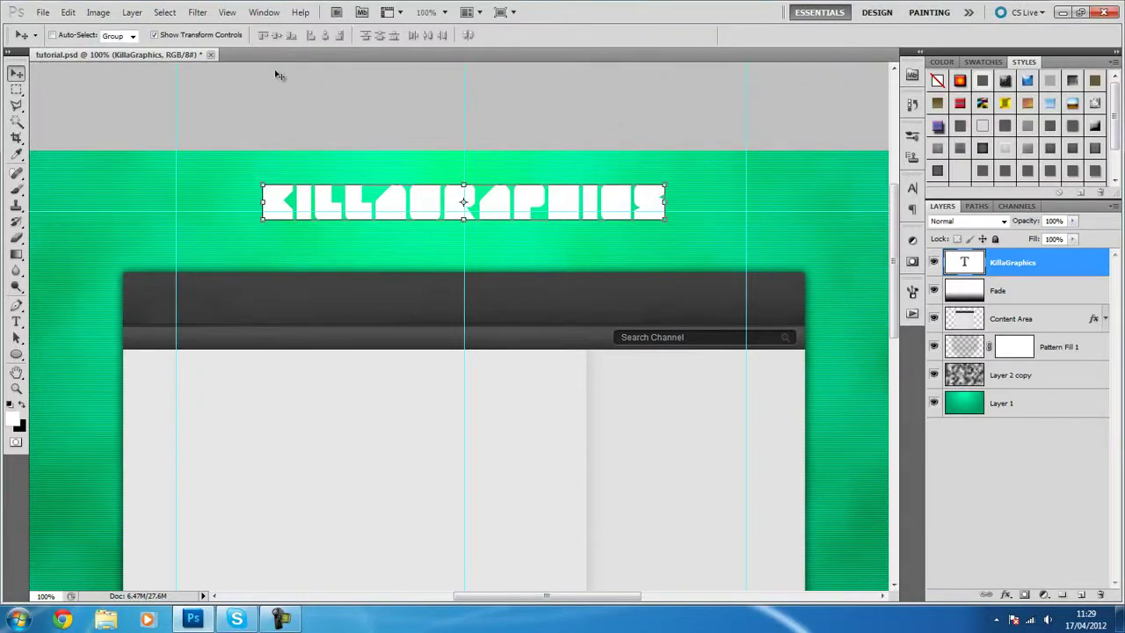
pyautogui.hotkey('ctrl', 'r')
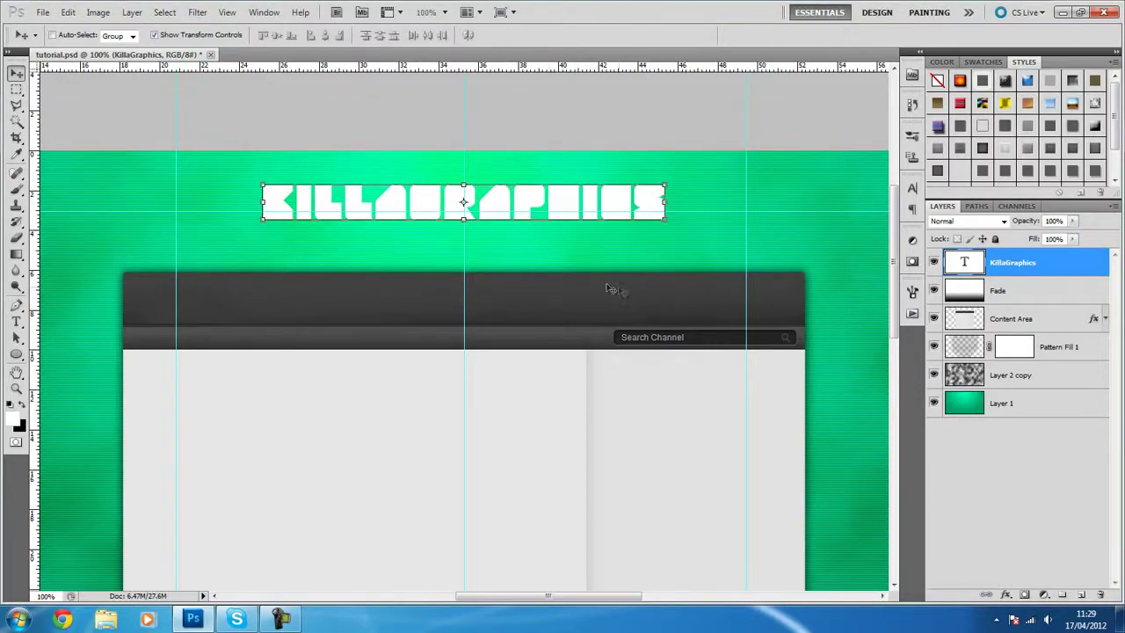
pyautogui.rightClick(747, 89)
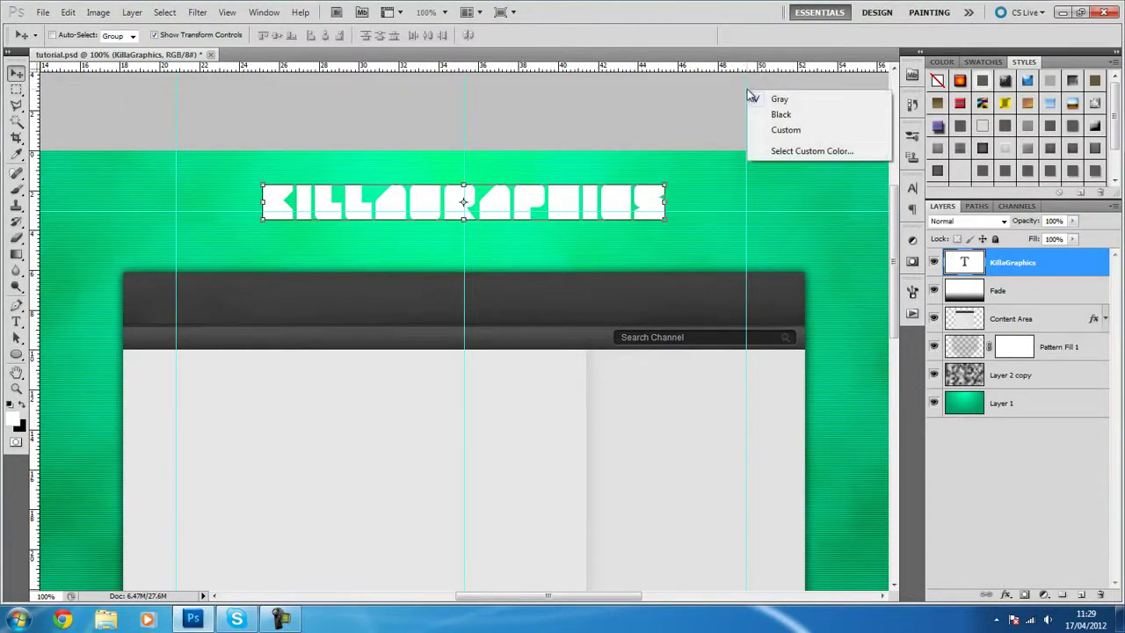
pyautogui.click(986, 508)
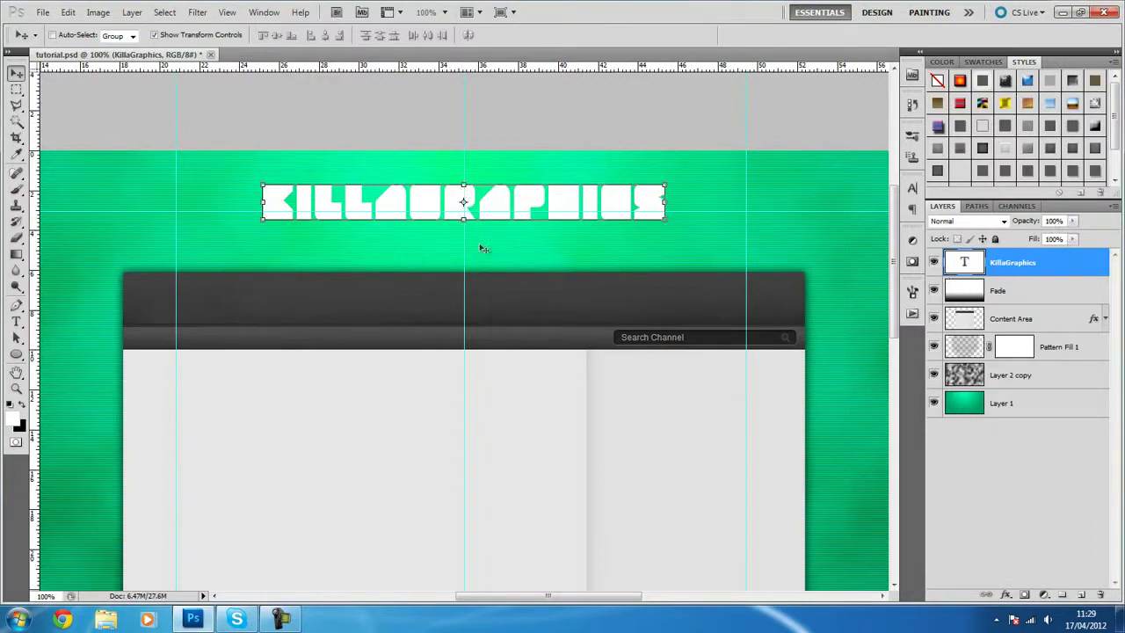
# - Move the KillaGraphics title down until it is vertically centered on the horizontal guide, and hide the guides
pyautogui.moveTo(565, 204); pyautogui.dragTo(545, 230)
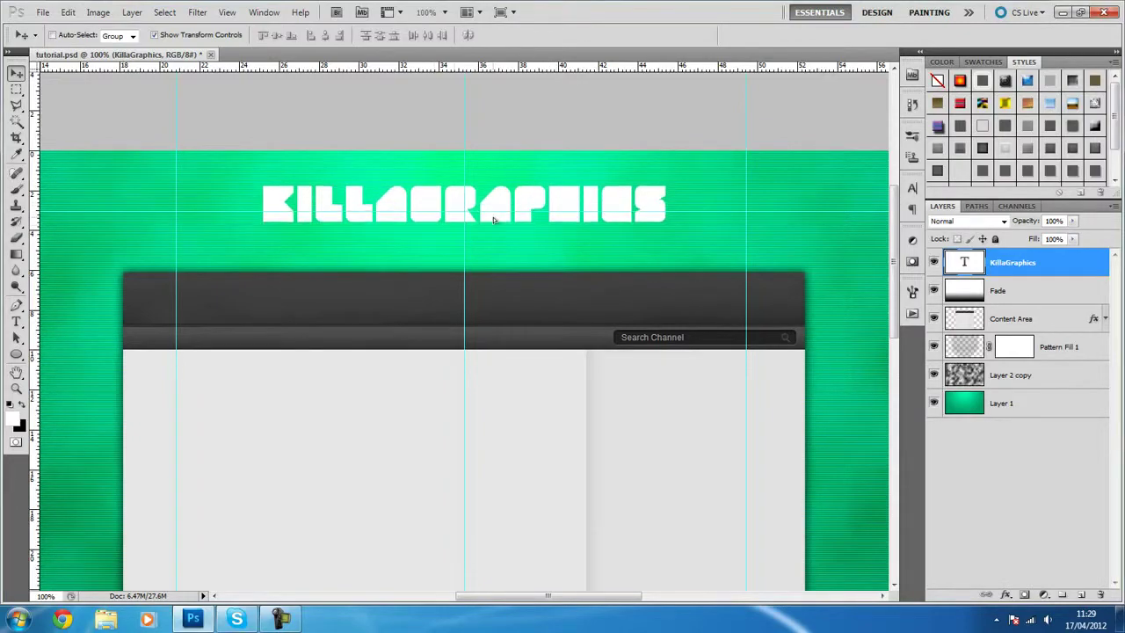
pyautogui.rightClick(567, 416)
pyautogui.click(870, 457)
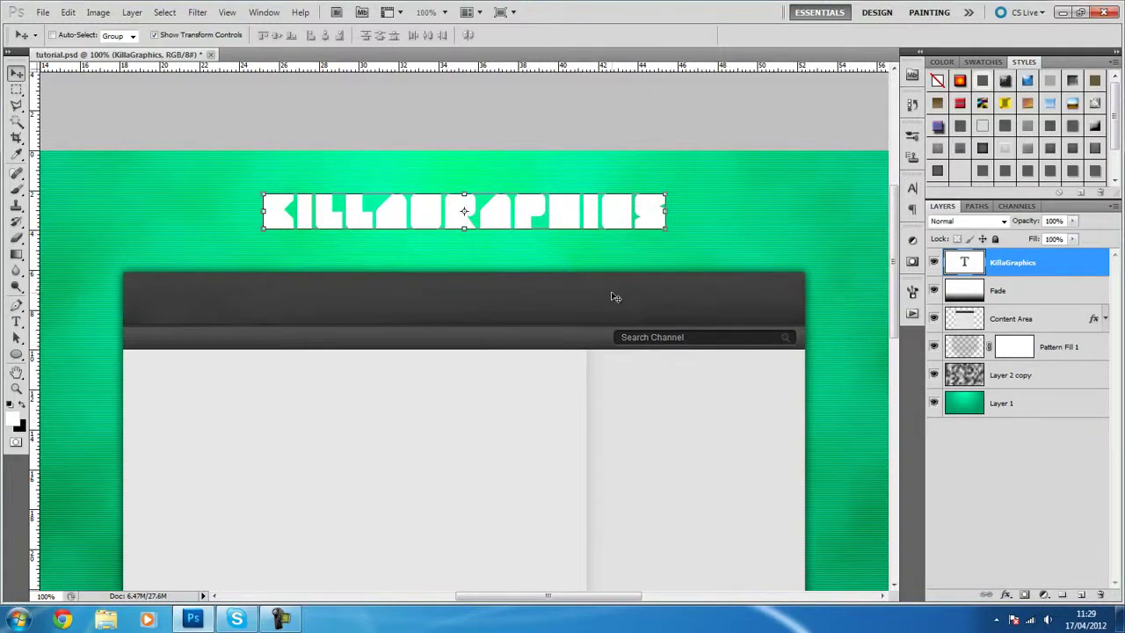
# - Toggle the rulers and the guides on and off, ending with the rulers shown and the guides hidden
pyautogui.hotkey('ctrl', 'r')
pyautogui.hotkey('ctrl', 'r')
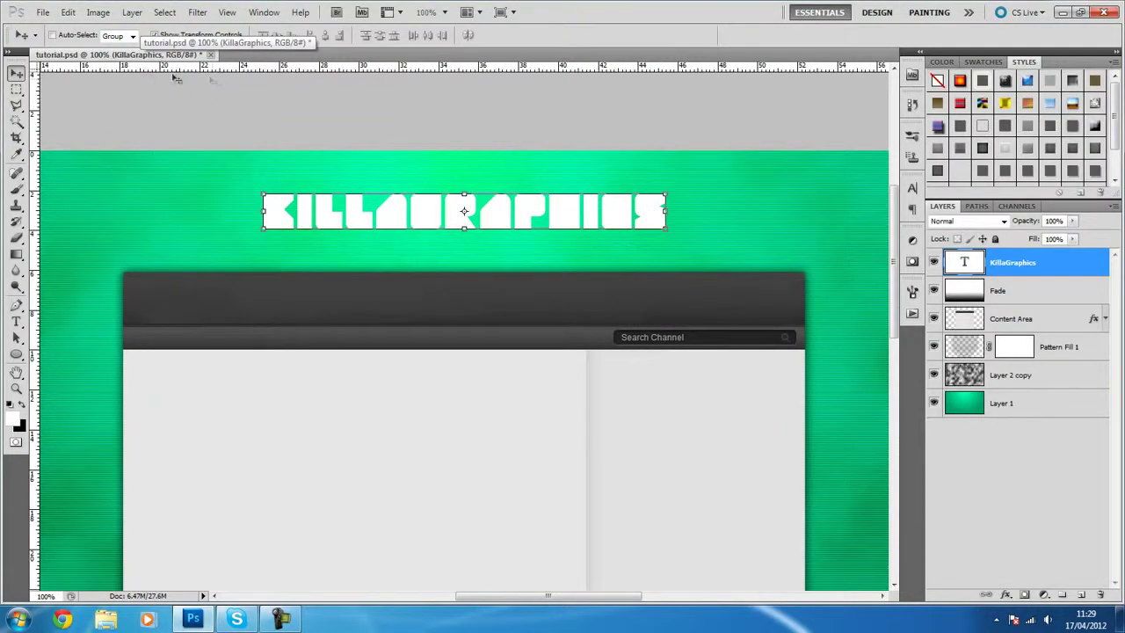
pyautogui.hotkey('ctrl', ';')
pyautogui.hotkey('ctrl', ';')
pyautogui.hotkey('ctrl', ';')
pyautogui.hotkey('ctrl', ';')
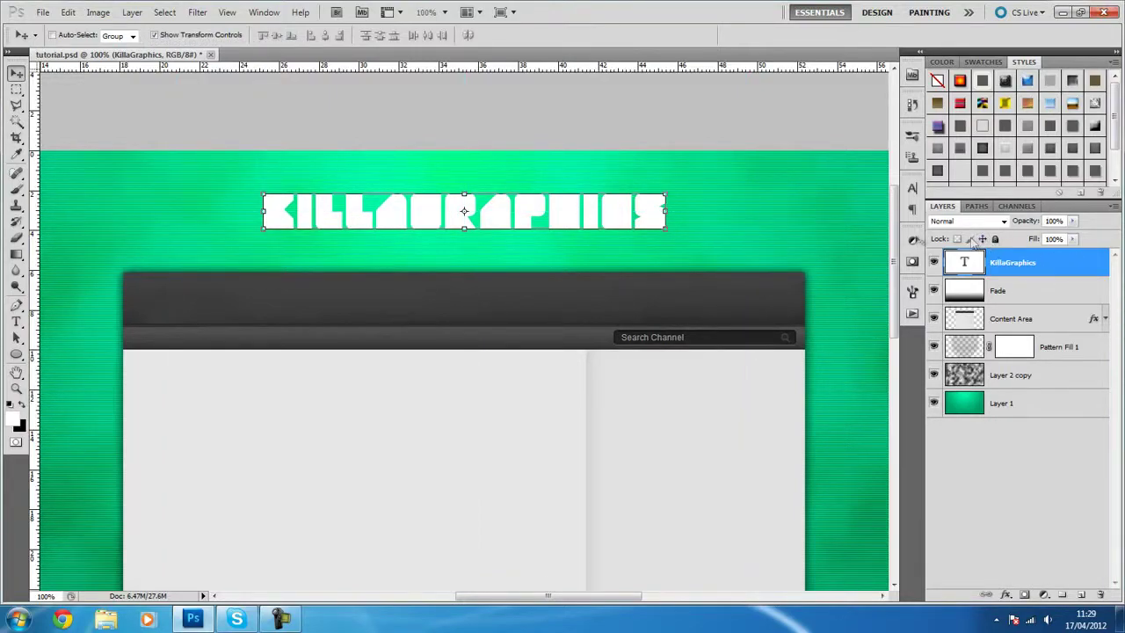
# - Add a Gradient Overlay to the KillaGraphics title layer using the near-black to dark gray preset gradient
pyautogui.click(965, 458)
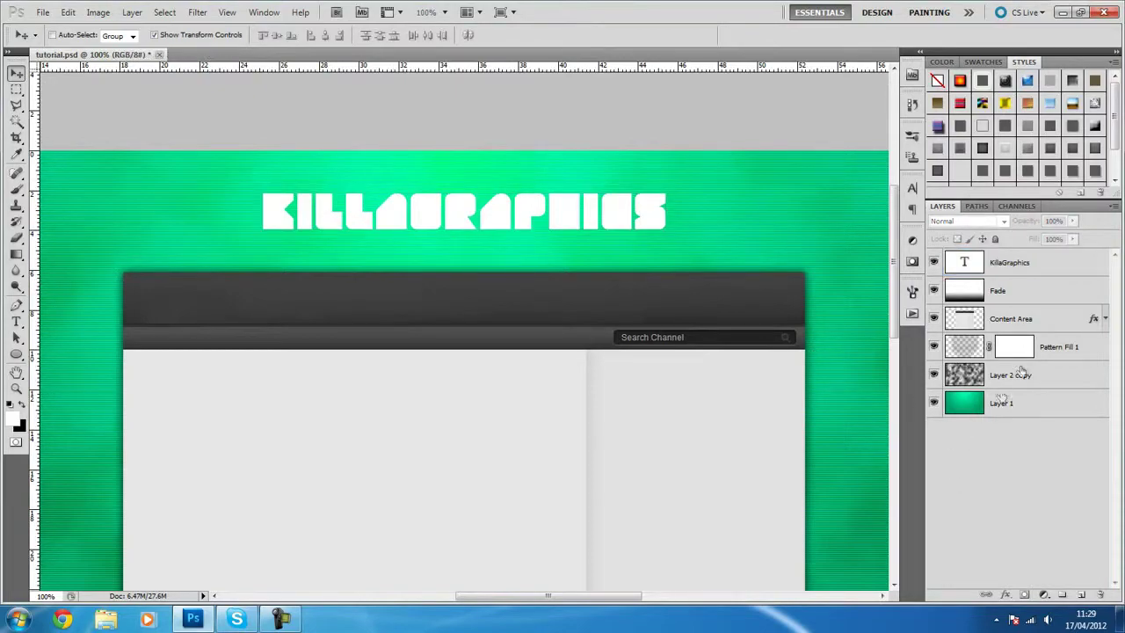
pyautogui.click(1055, 261)
pyautogui.rightClick(1055, 261)
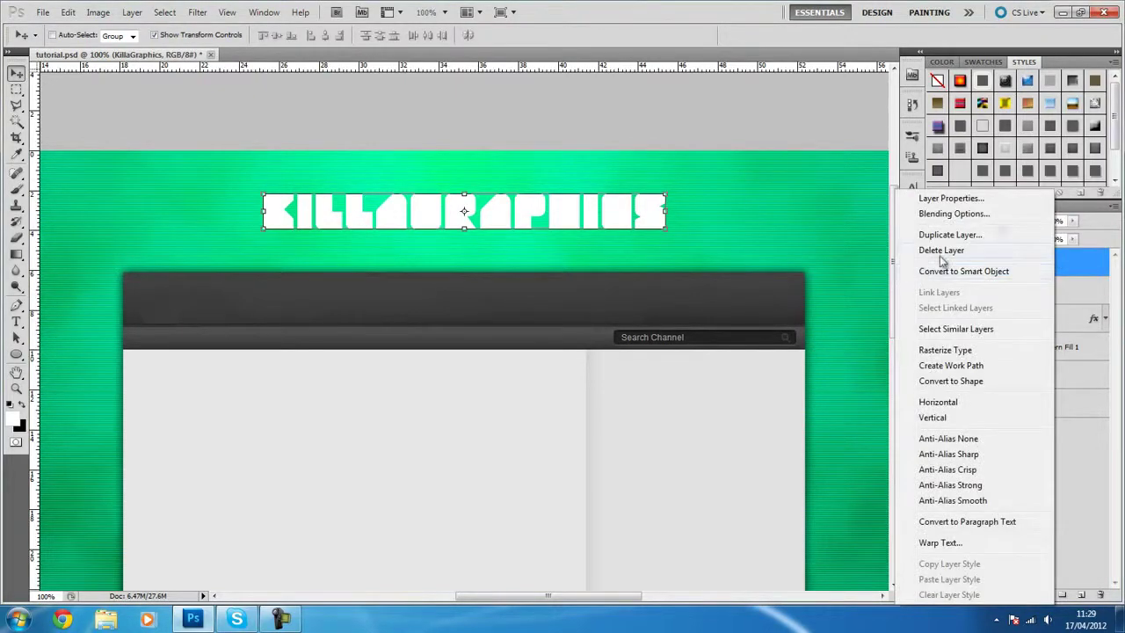
pyautogui.click(1005, 222)
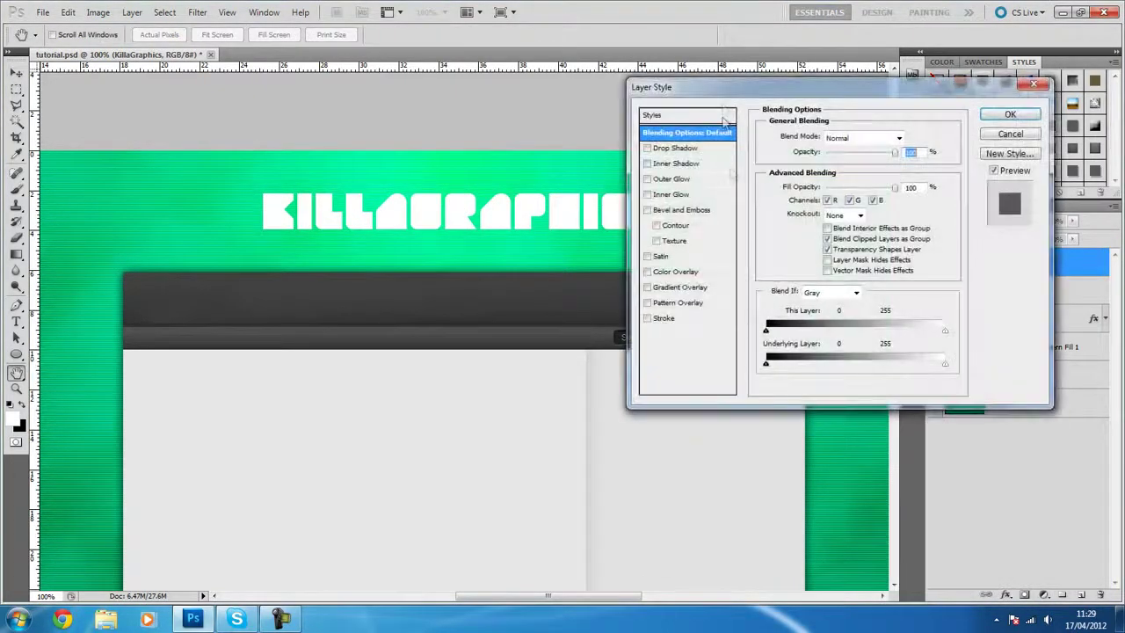
pyautogui.moveTo(726, 88)
pyautogui.mouseDown()
pyautogui.moveTo(504, 236)
pyautogui.moveTo(401, 262)
pyautogui.mouseUp()
pyautogui.click(379, 440)
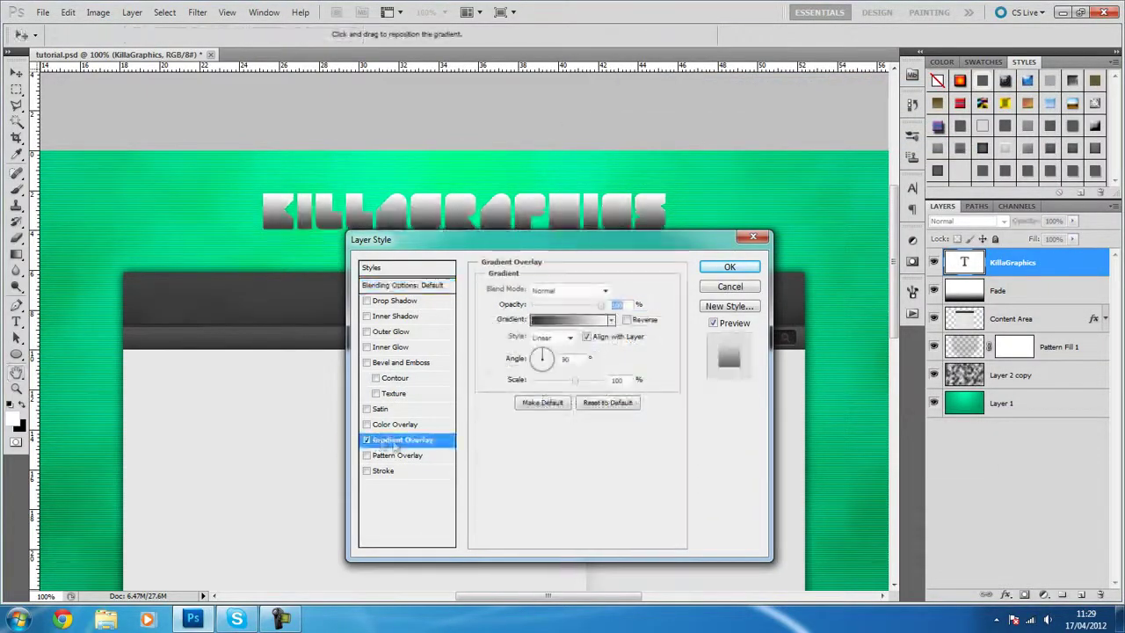
pyautogui.click(567, 319)
pyautogui.click(805, 269)
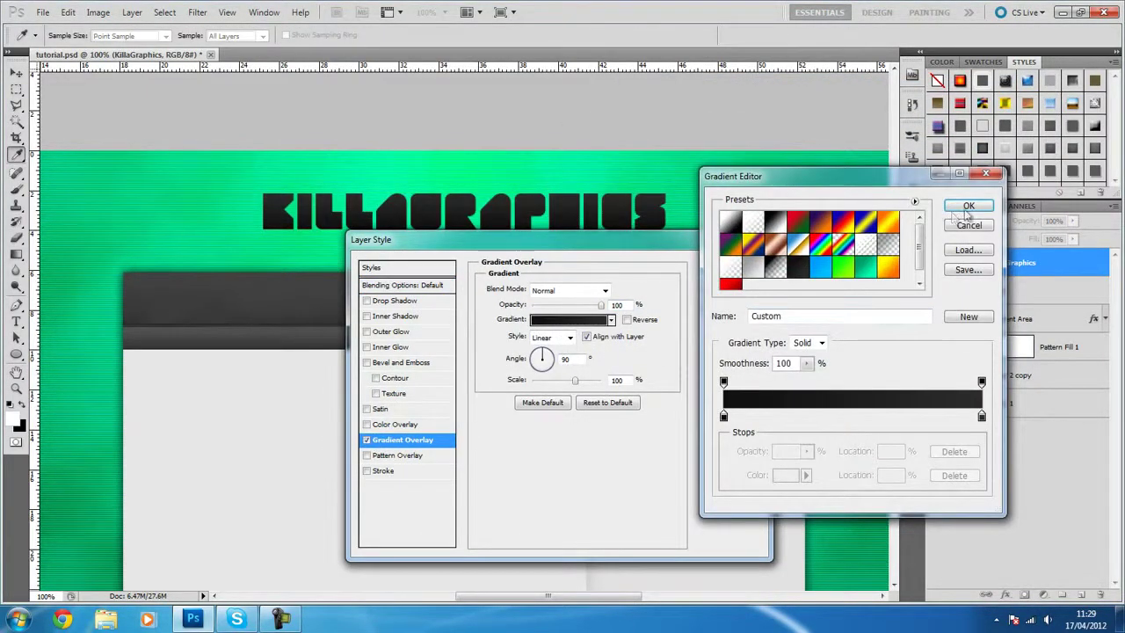
# - Examine the colors of the start and end stops of the title's overlay gradient
pyautogui.doubleClick(723, 417)
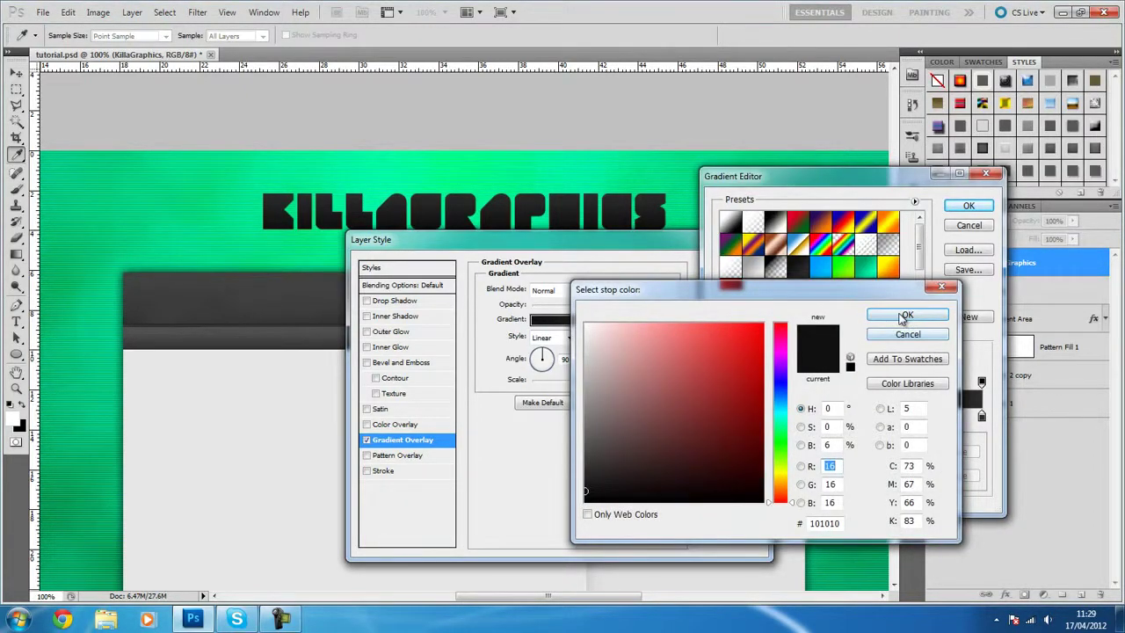
pyautogui.click(903, 318)
pyautogui.doubleClick(981, 416)
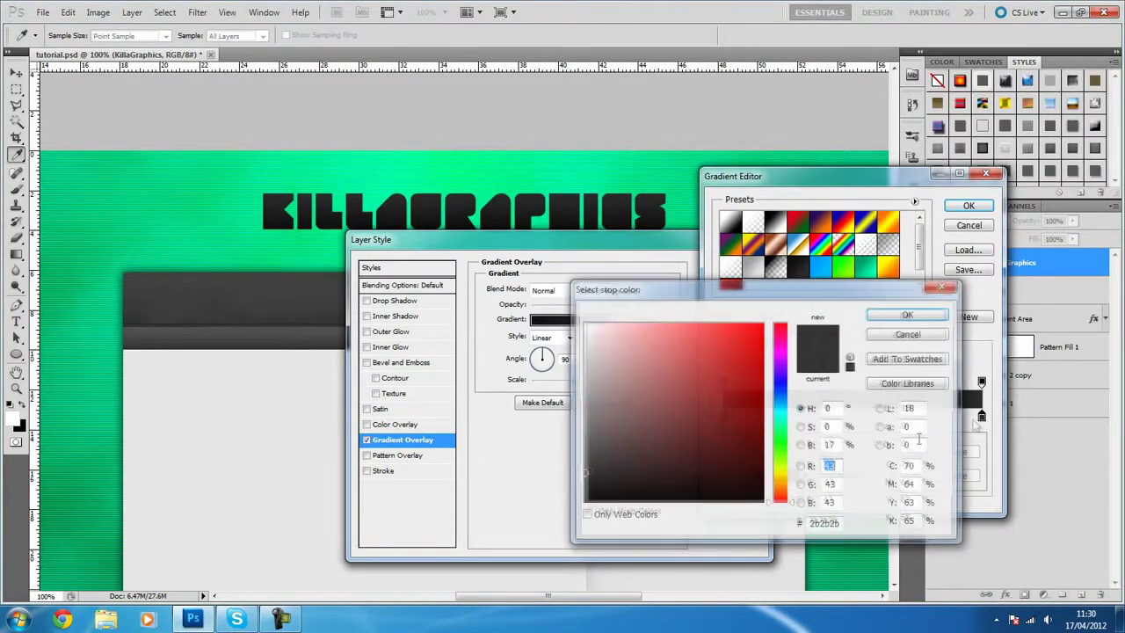
pyautogui.click(909, 315)
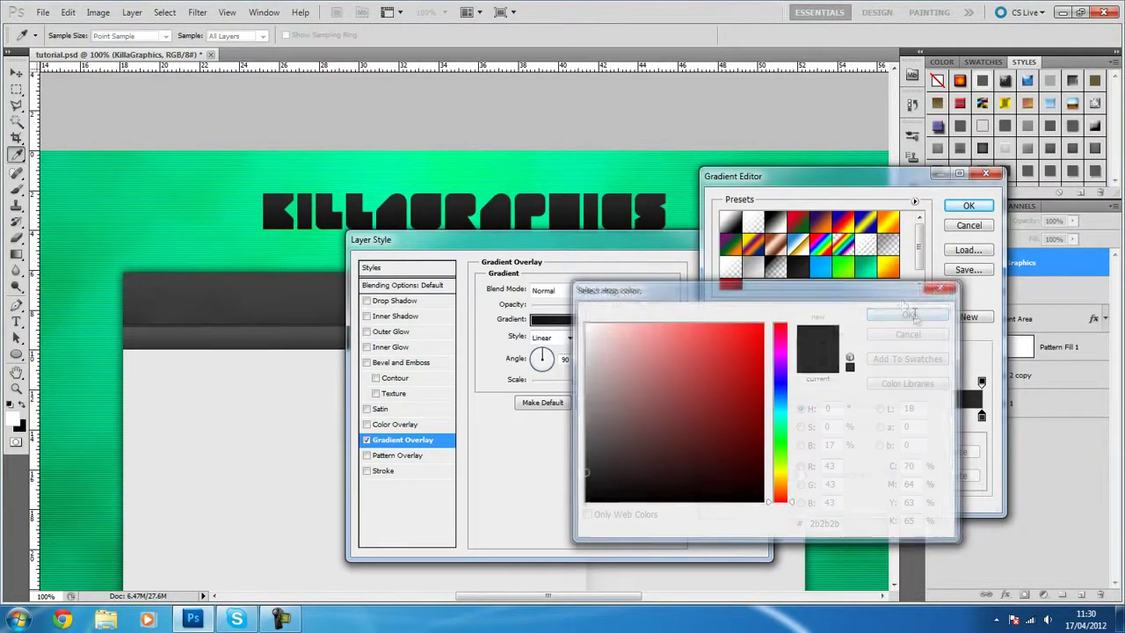
# - Accept the gradient, set the Gradient Overlay scale to 150%, and apply the layer style to the title
pyautogui.moveTo(791, 175); pyautogui.dragTo(678, 196)
pyautogui.click(856, 225)
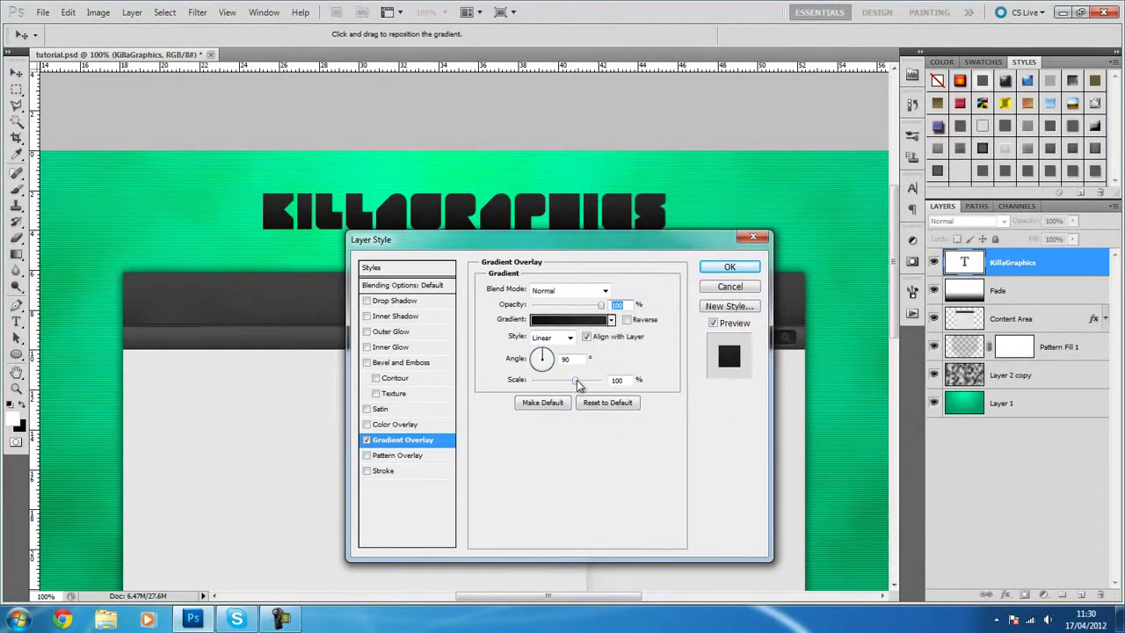
pyautogui.moveTo(578, 384); pyautogui.dragTo(659, 390)
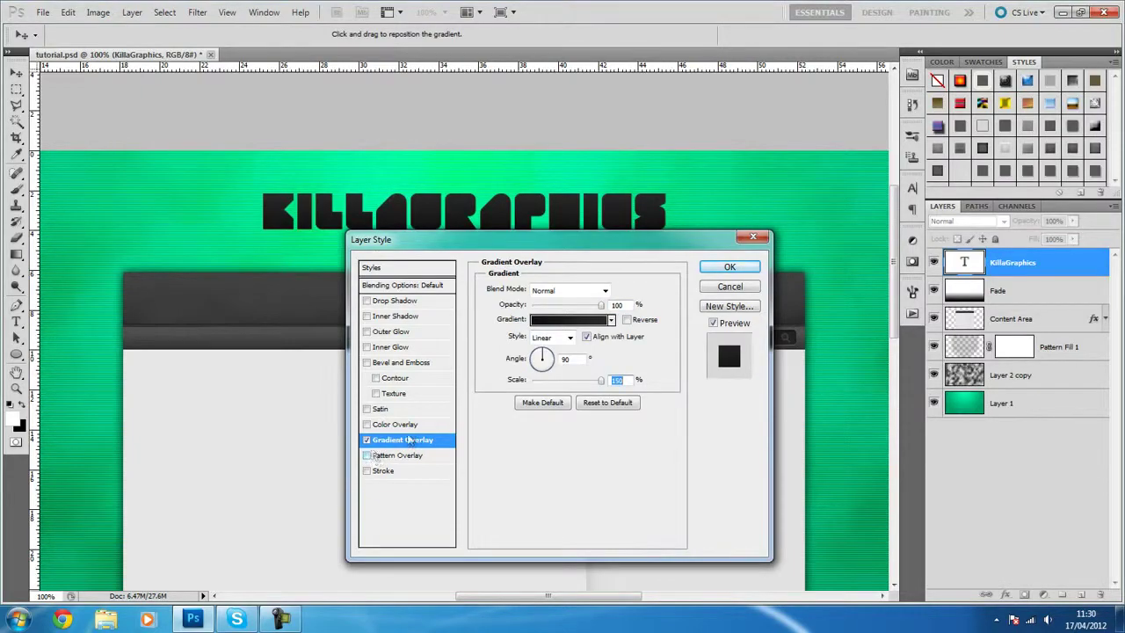
pyautogui.click(729, 267)
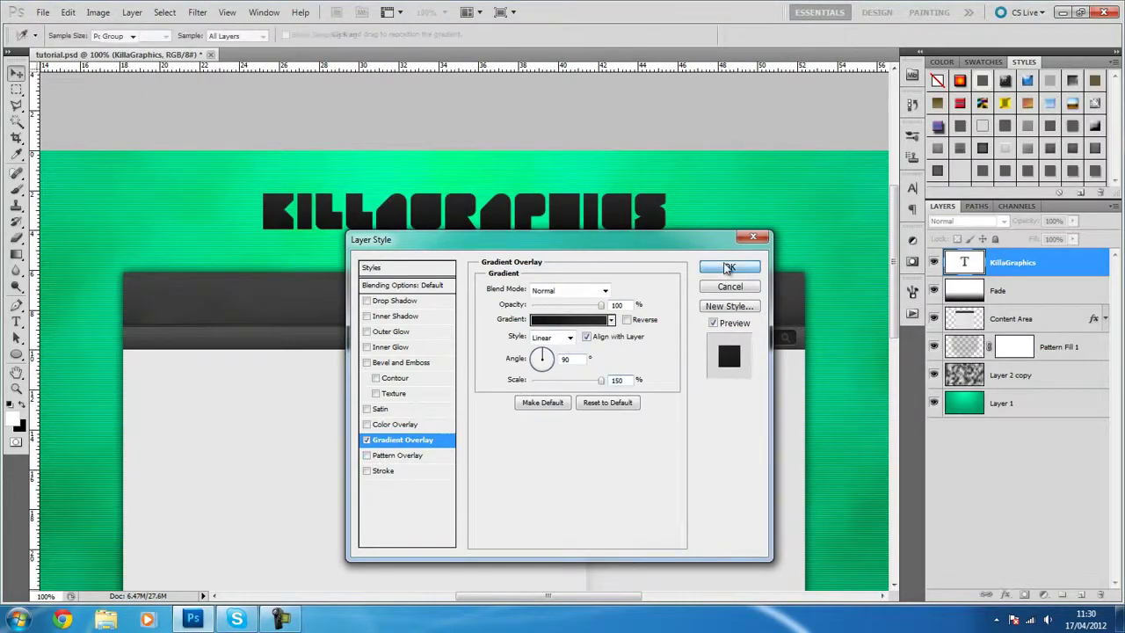
# - Create a new empty layer and merge it with the KillaGraphics title layer to flatten the text and its style
pyautogui.click(1081, 595)
pyautogui.keyDown('shift'); pyautogui.click(1024, 292); pyautogui.keyUp('shift')
pyautogui.hotkey('ctrl', 'e')
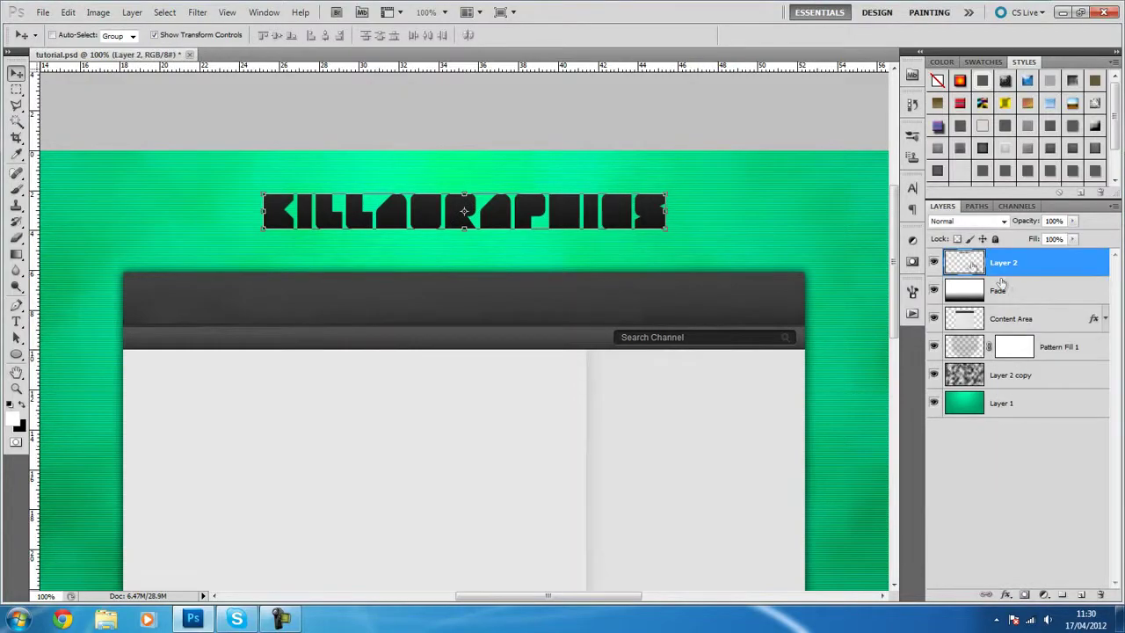
pyautogui.click(958, 429)
pyautogui.click(1002, 264)
pyautogui.click(1003, 496)
pyautogui.click(1015, 265)
# - Create a new layer above the merged title and name it "Main Text Gloss"
pyautogui.click(1083, 595)
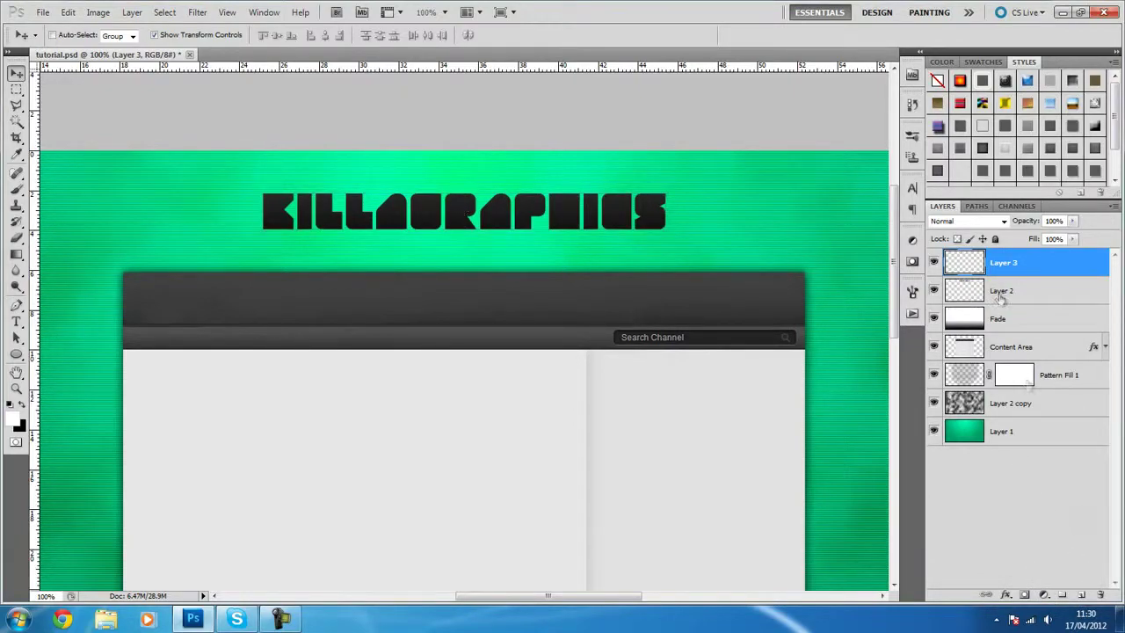
pyautogui.rightClick(991, 267)
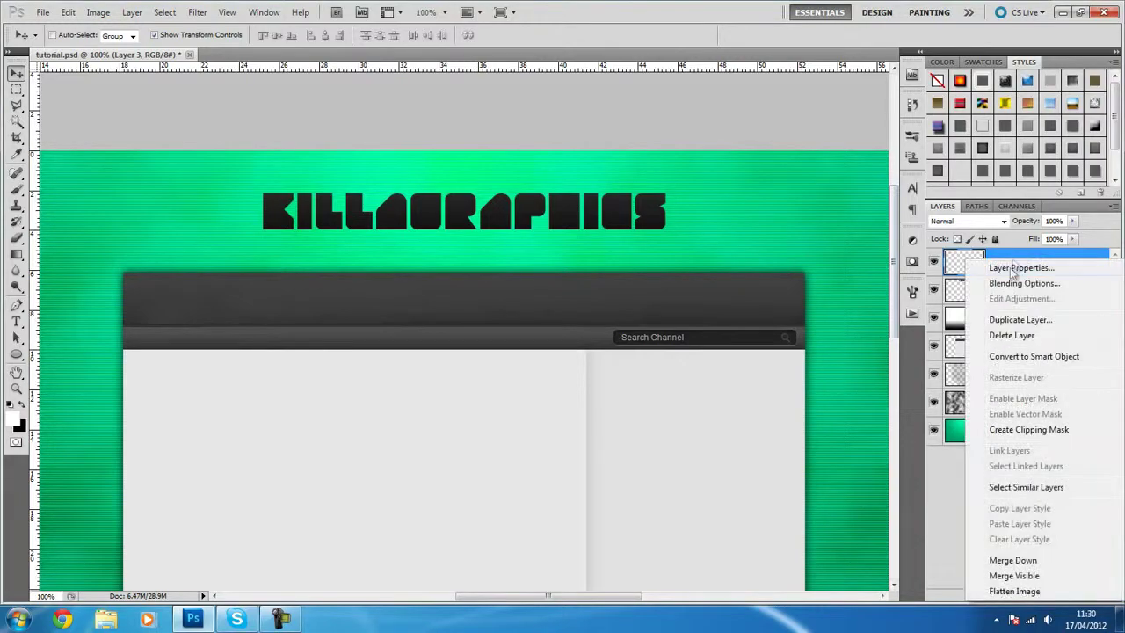
pyautogui.click(993, 268)
pyautogui.write('Gloss ')
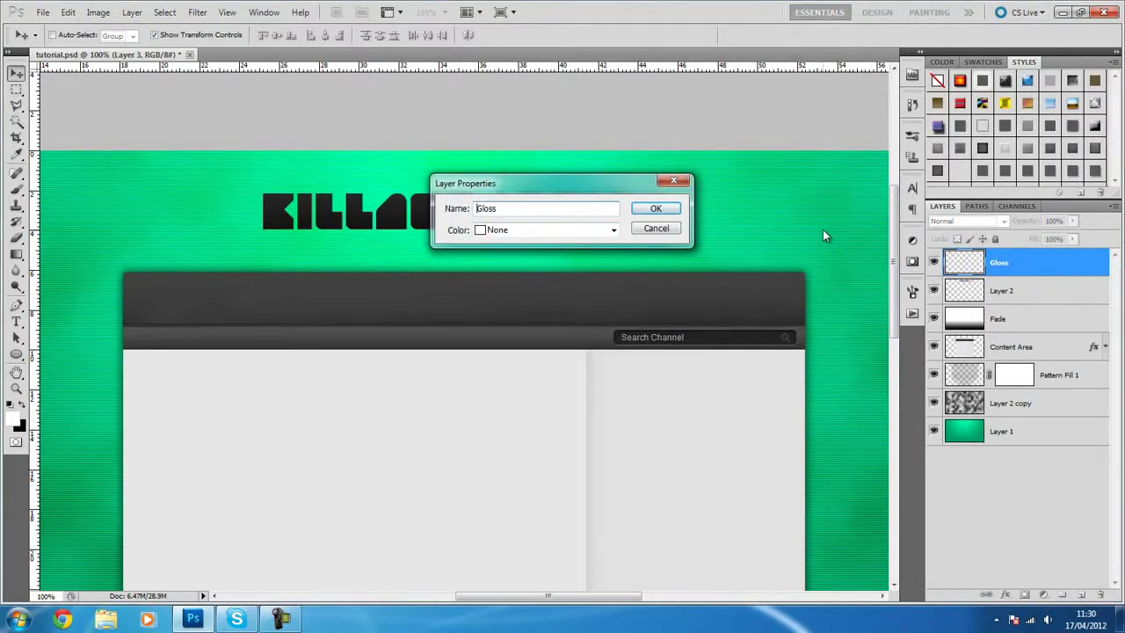
pyautogui.write('Main Text')
pyautogui.press('Return')
# - Rename the merged title layer to "Text"
pyautogui.rightClick(1000, 290)
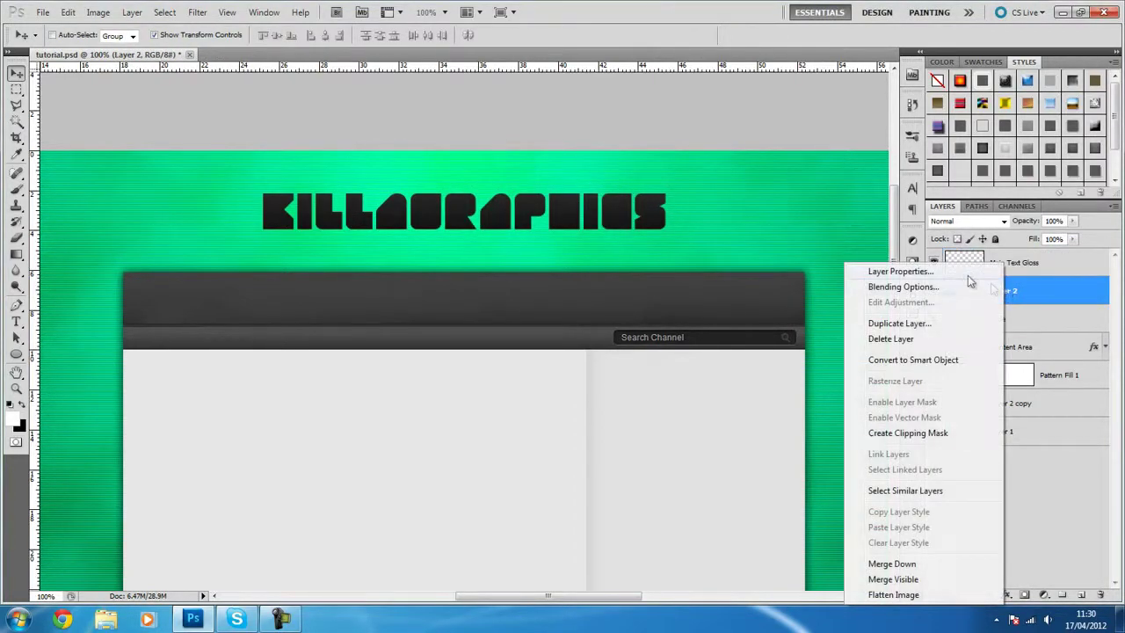
pyautogui.click(968, 274)
pyautogui.moveTo(569, 184); pyautogui.dragTo(555, 283)
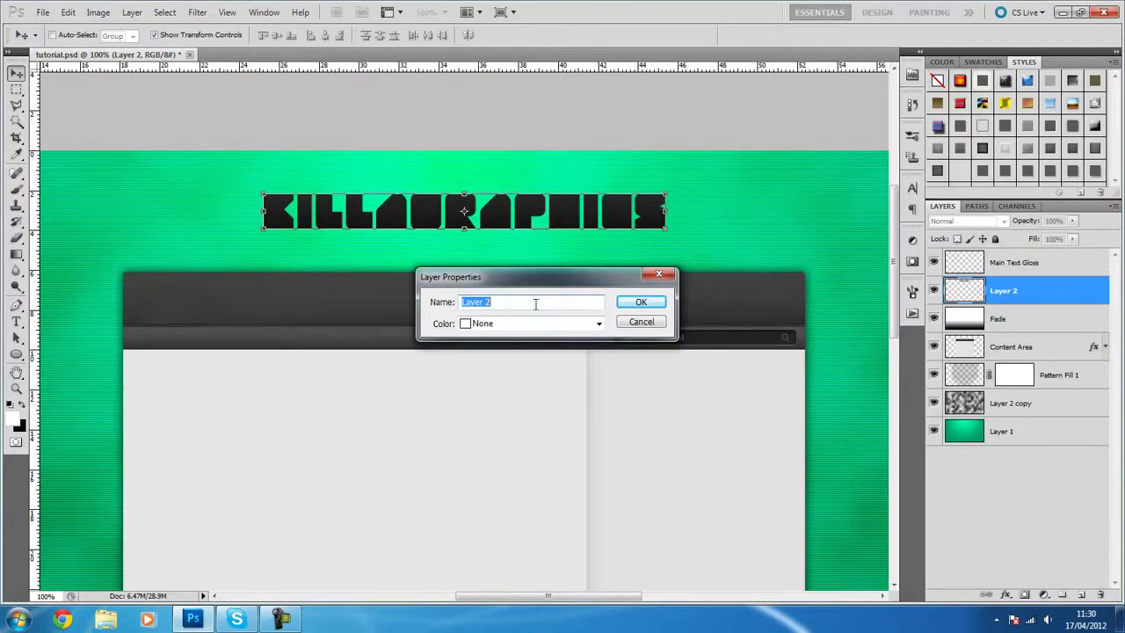
pyautogui.write('Trex')
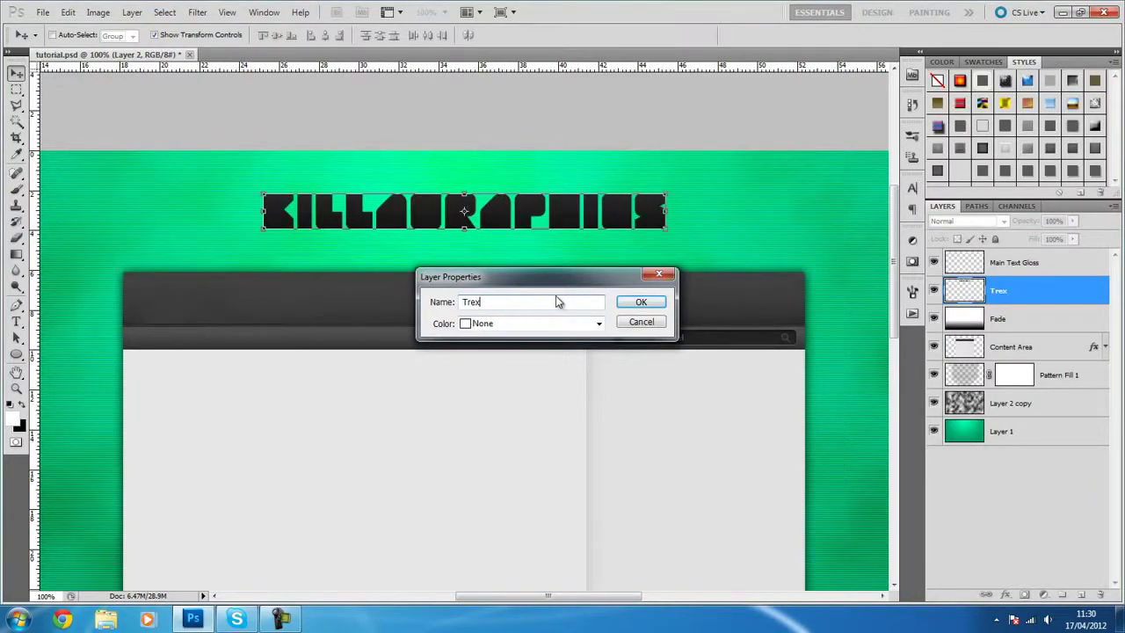
pyautogui.press('BackSpace')
pyautogui.write('ext')
pyautogui.press('Return')
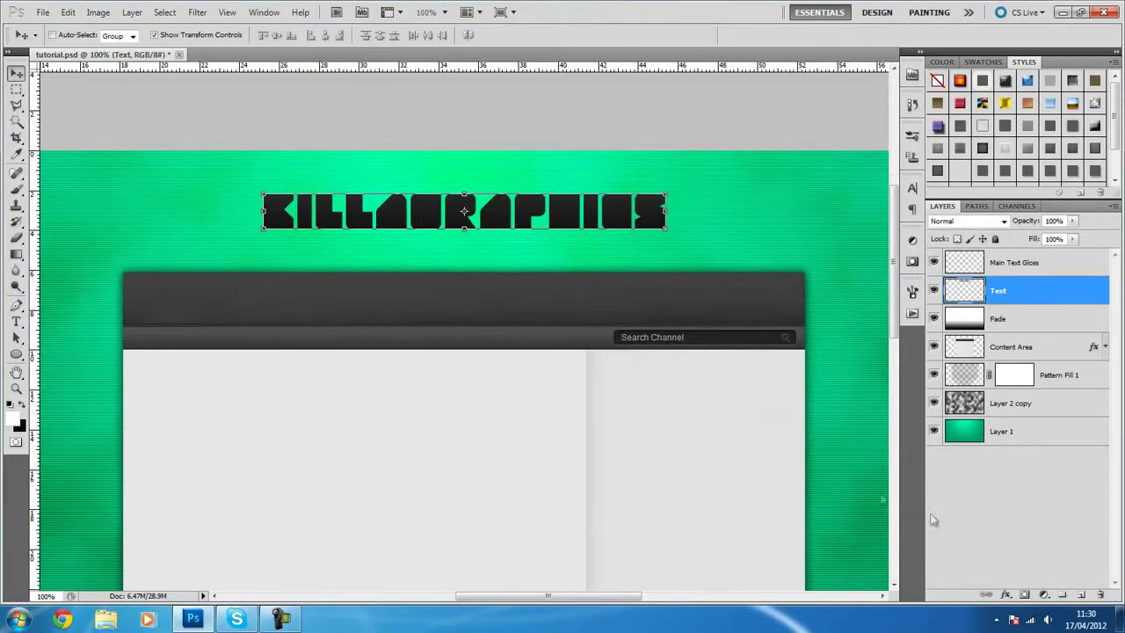
# - Select the pixels of the Text layer and make the Main Text Gloss layer active
pyautogui.click(934, 519)
pyautogui.click(1022, 297)
pyautogui.click(1025, 269)
pyautogui.click(1021, 291)
pyautogui.rightClick(965, 290)
pyautogui.click(951, 348)
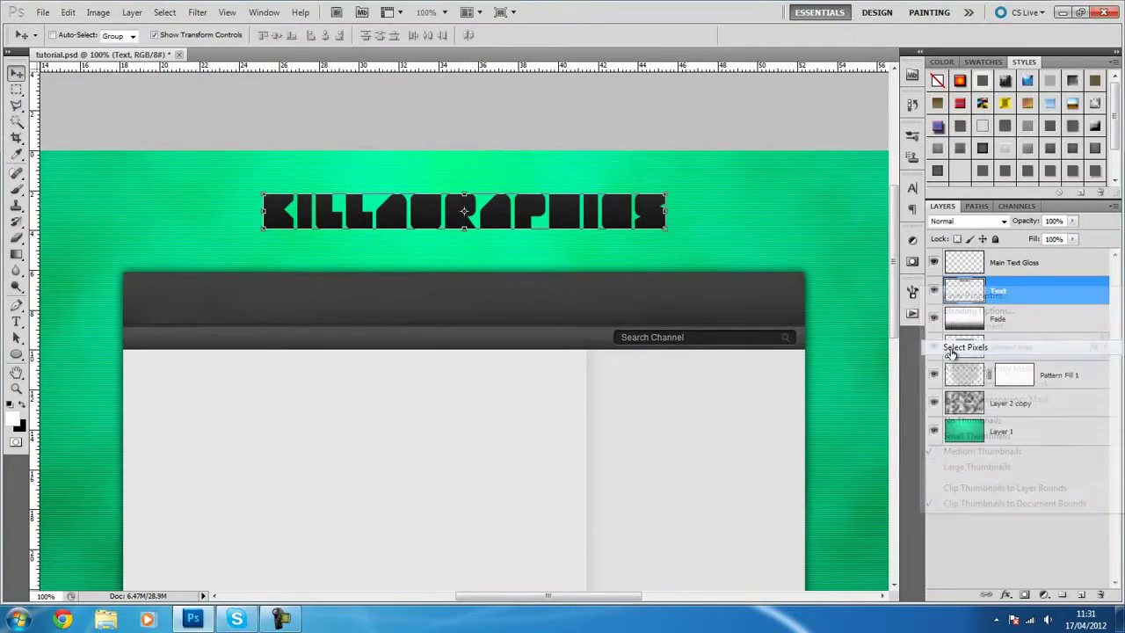
pyautogui.click(1000, 263)
# - Subtract everything below the horizontal guide from the lettering selection with the Rectangular Marquee, keeping only the upper half selected
pyautogui.hotkey('ctrl', ';')
pyautogui.press('m')
pyautogui.moveTo(579, 343); pyautogui.dragTo(239, 276)
pyautogui.moveTo(148, 274); pyautogui.dragTo(171, 209)
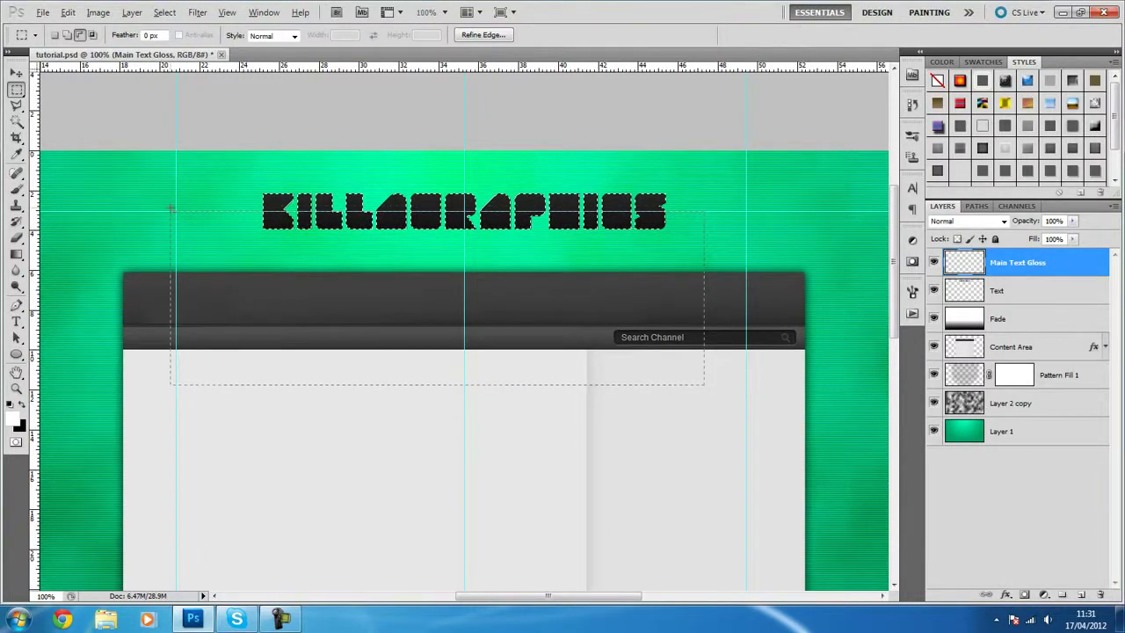
pyautogui.click(479, 254)
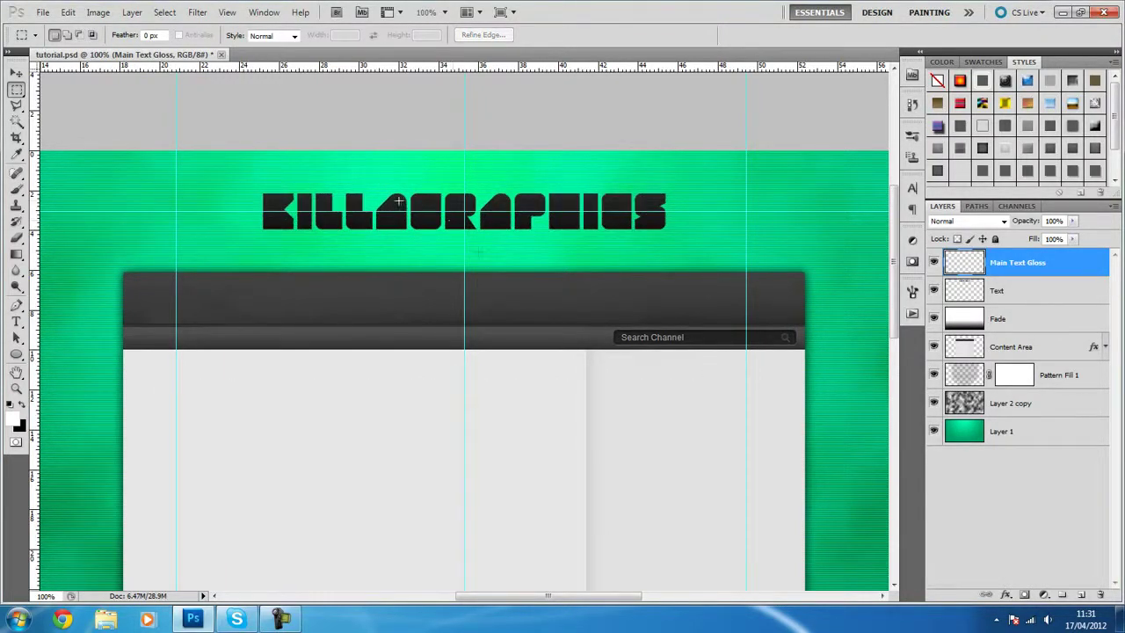
pyautogui.hotkey('ctrl', 'z')
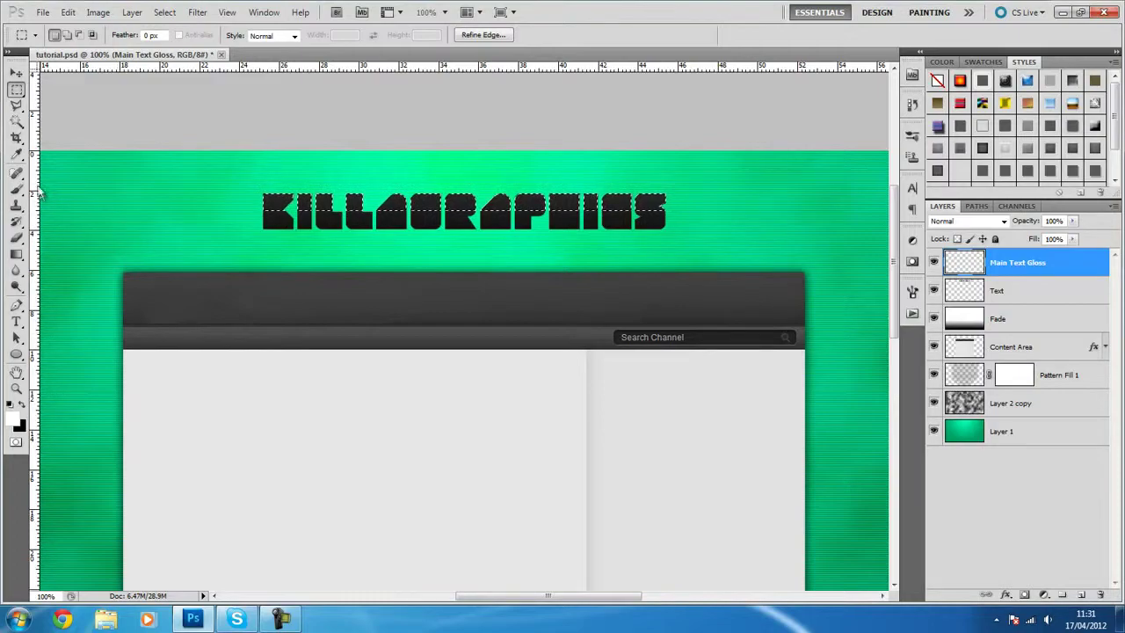
# - Set the Gradient tool to the Foreground to Transparent preset with white as the foreground color
pyautogui.click(16, 253)
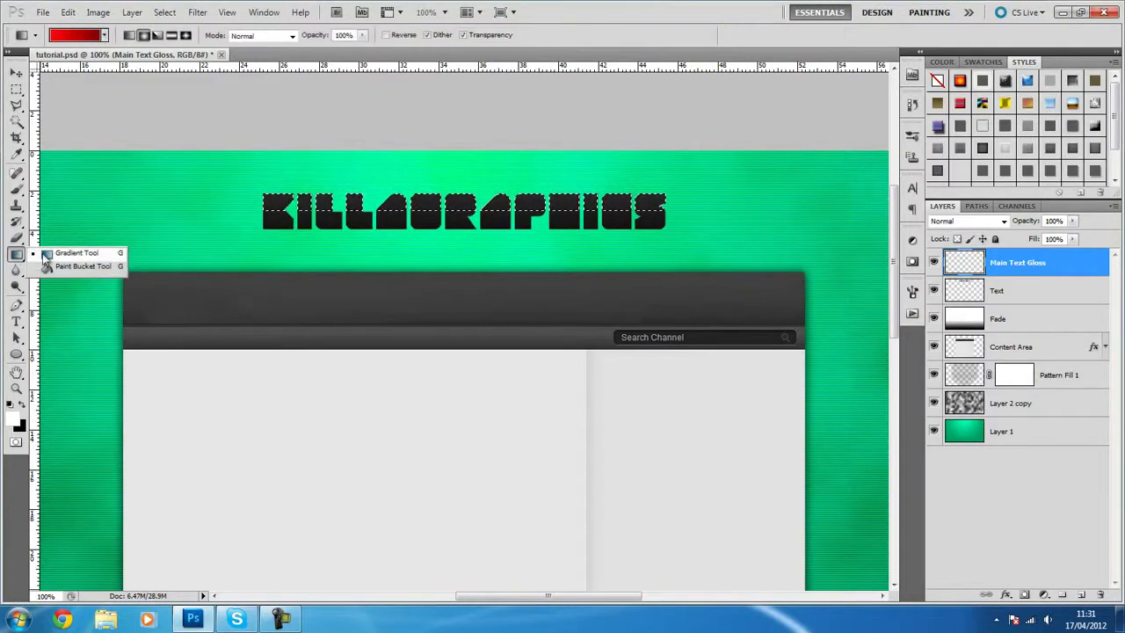
pyautogui.press('i')
pyautogui.click(77, 37)
pyautogui.click(645, 254)
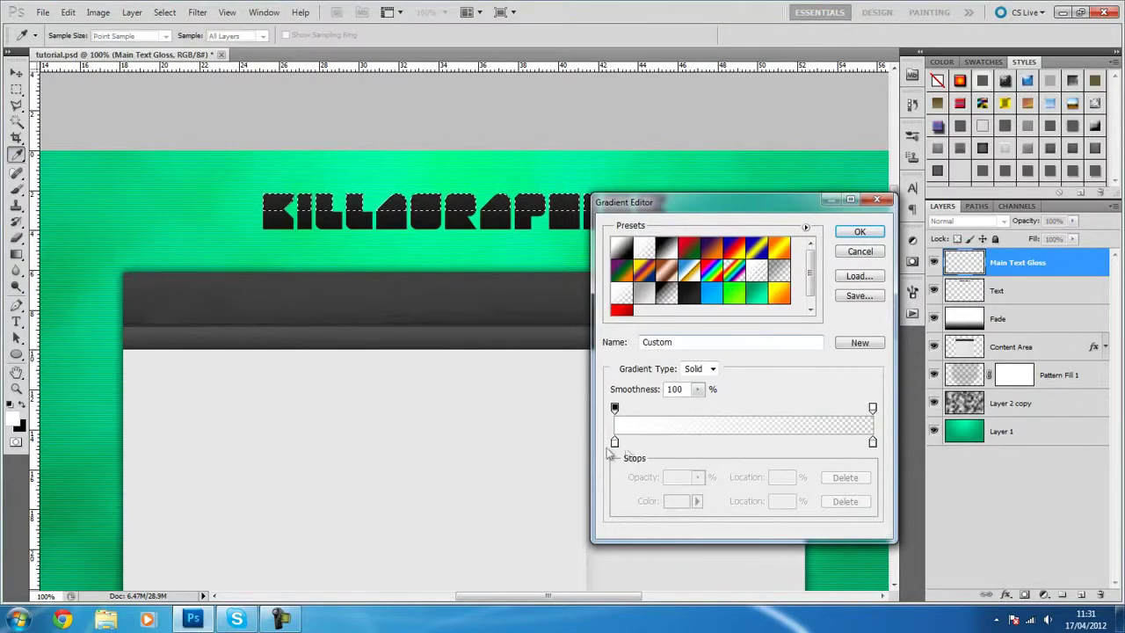
pyautogui.click(645, 251)
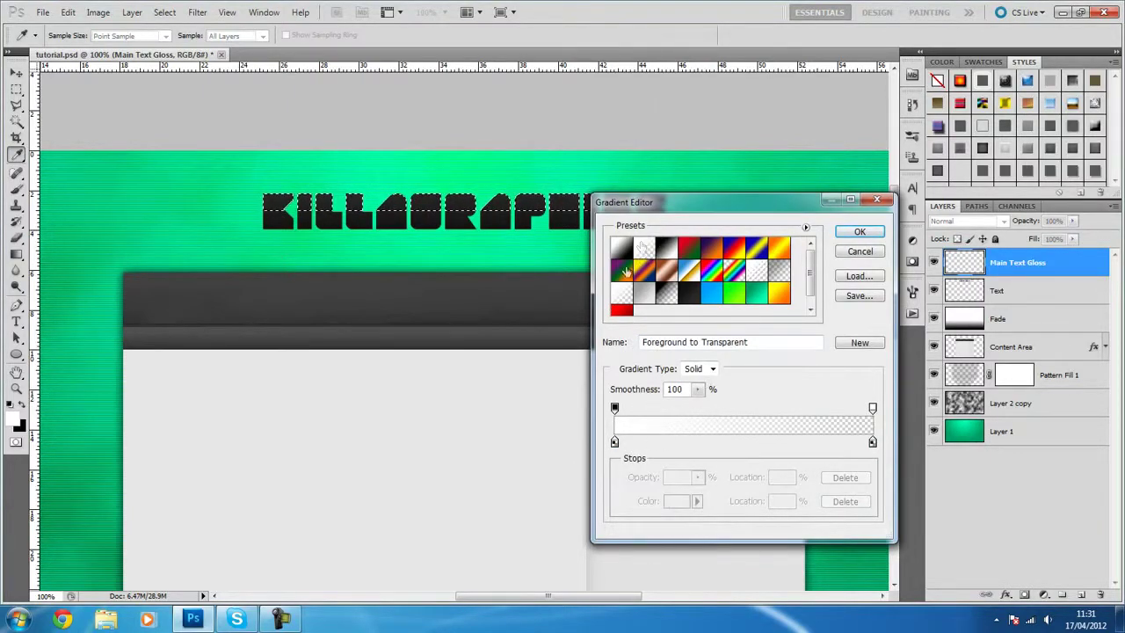
pyautogui.click(647, 256)
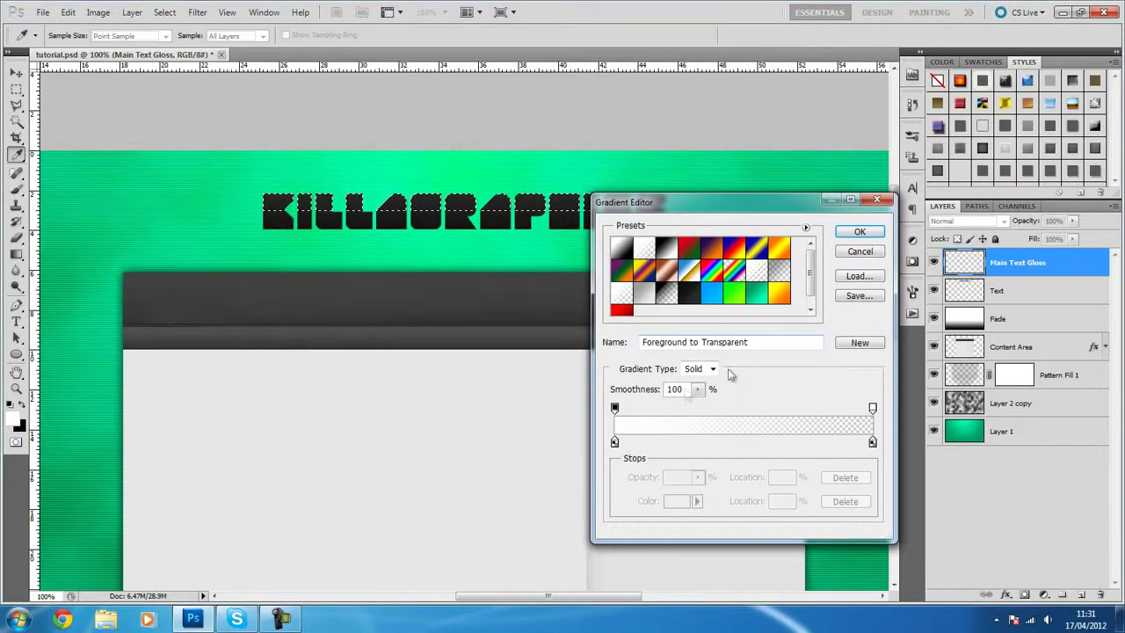
pyautogui.click(859, 231)
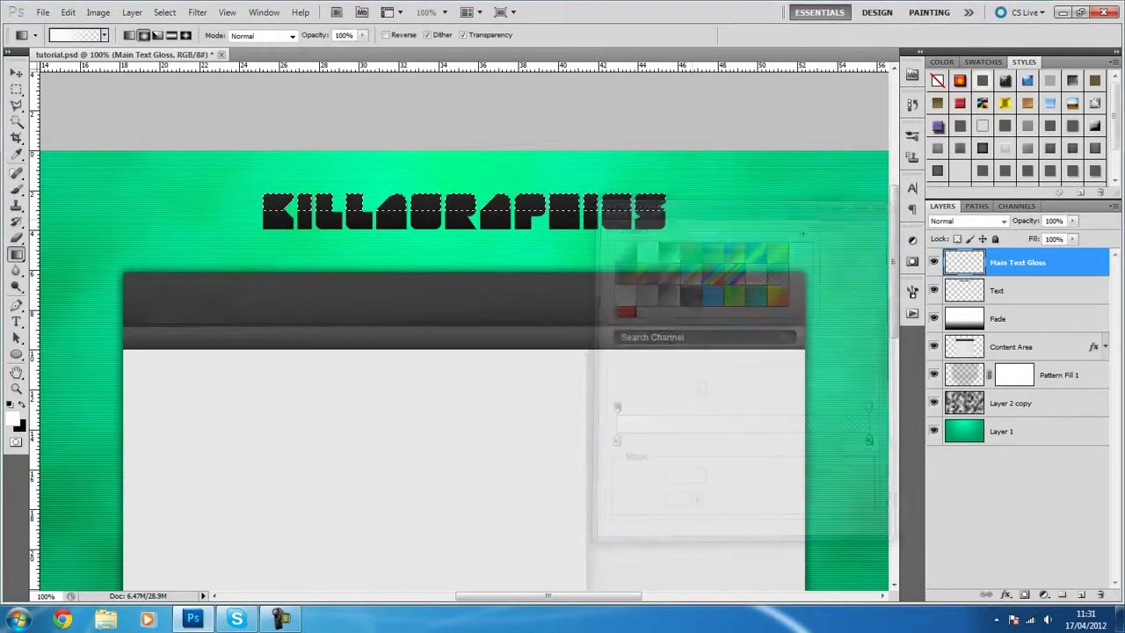
# - Draw a linear white-to-transparent gradient over the selected upper half of the lettering on the Main Text Gloss layer, and deselect
pyautogui.moveTo(439, 220); pyautogui.dragTo(440, 223)
pyautogui.hotkey('ctrl', 'd')
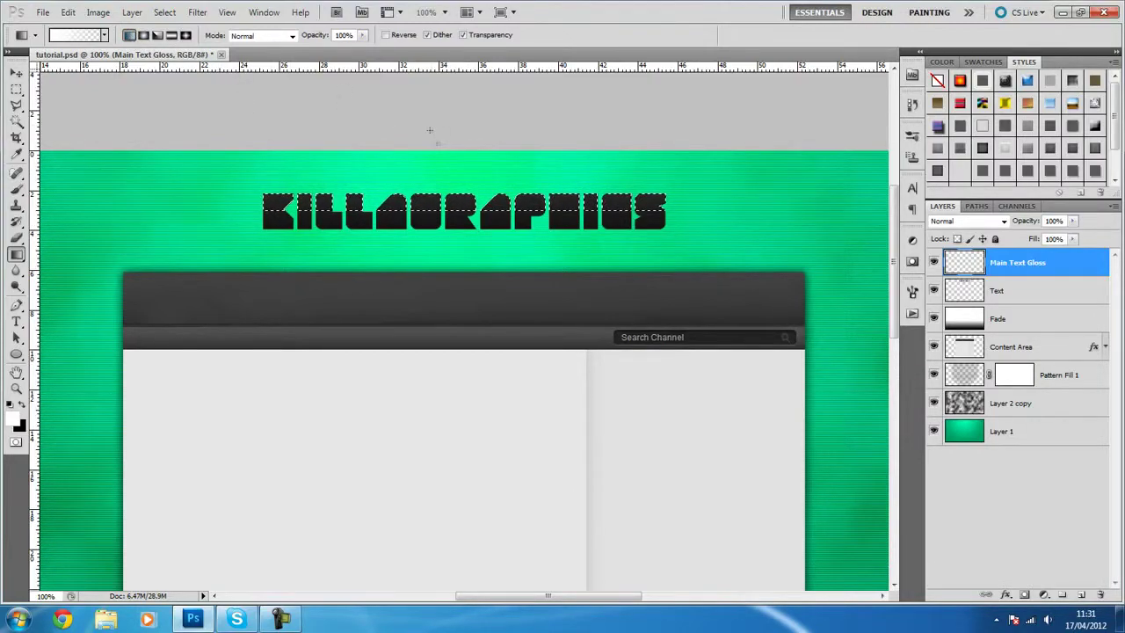
pyautogui.moveTo(472, 213); pyautogui.dragTo(472, 215)
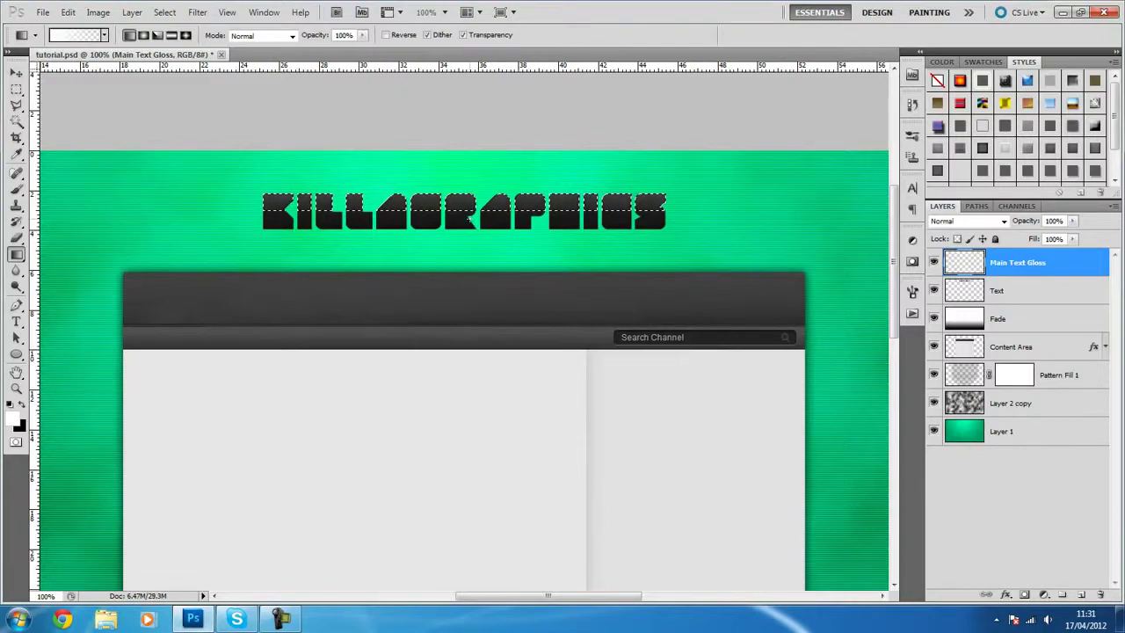
pyautogui.hotkey('ctrl', 'd')
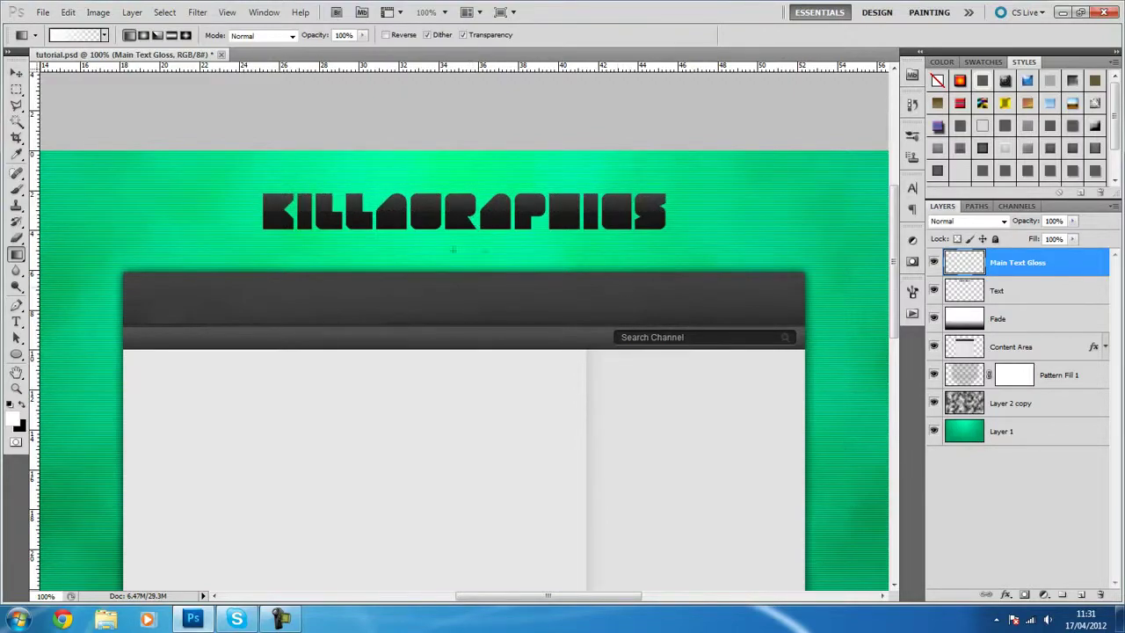
# - Undo the gloss gradient, redraw it from white to transparent over the selected upper half of the lettering, and deselect
pyautogui.hotkey('ctrl', 'z')
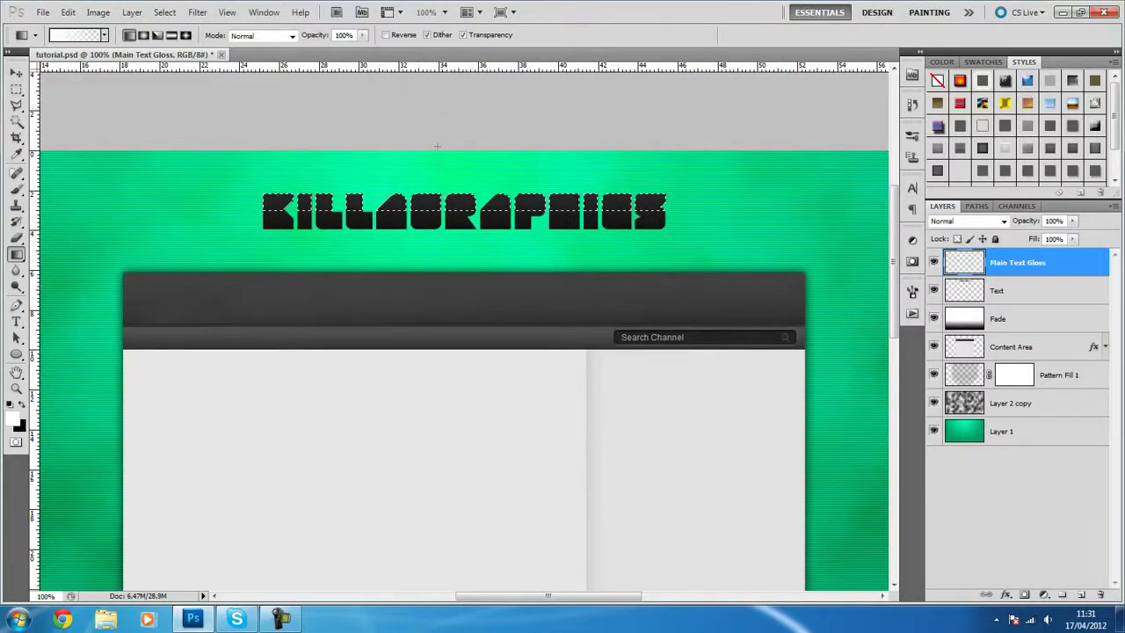
pyautogui.moveTo(439, 223); pyautogui.dragTo(441, 224)
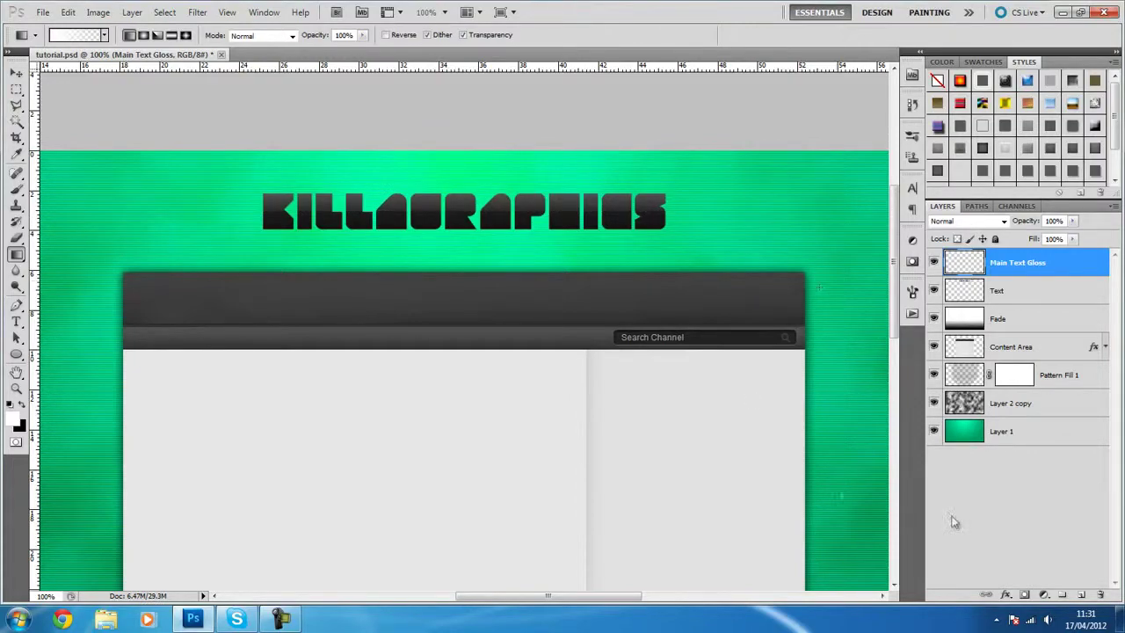
# - Add a Multiply drop shadow to the Text layer with 100% opacity, 0 px distance and 10 px size
pyautogui.rightClick(1007, 295)
pyautogui.click(889, 290)
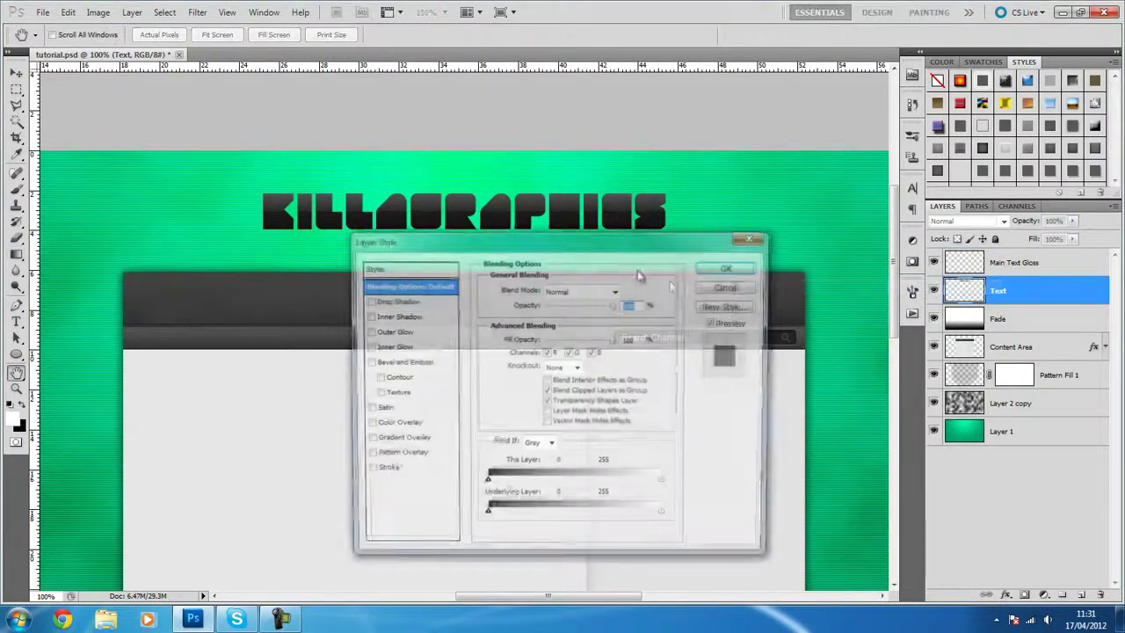
pyautogui.click(369, 301)
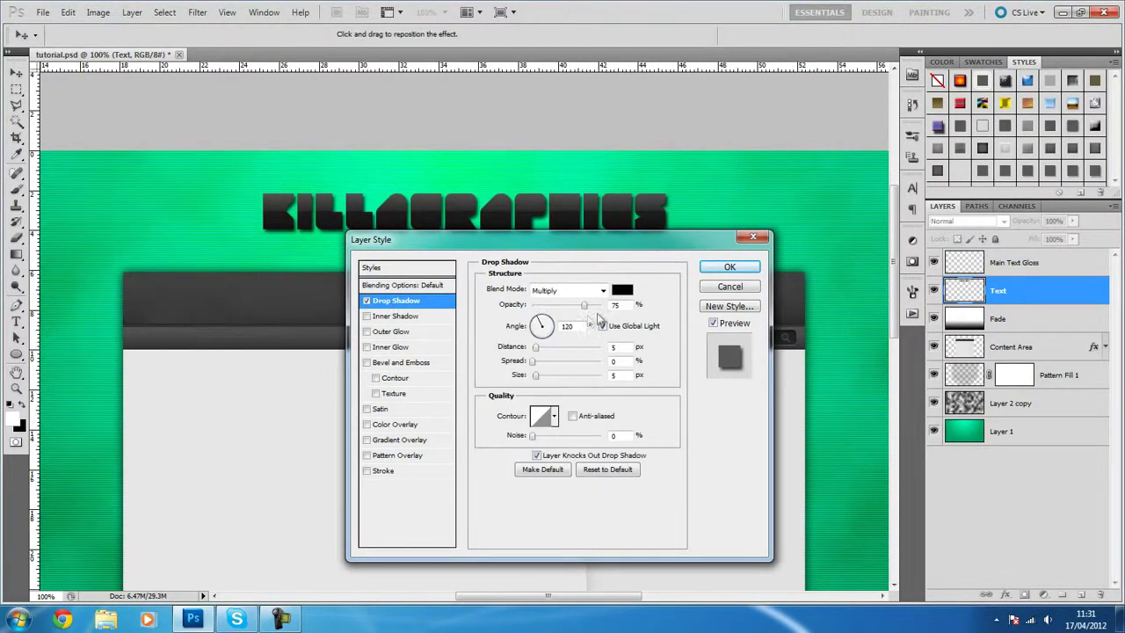
pyautogui.moveTo(584, 306); pyautogui.dragTo(615, 363)
pyautogui.moveTo(537, 352); pyautogui.dragTo(540, 375)
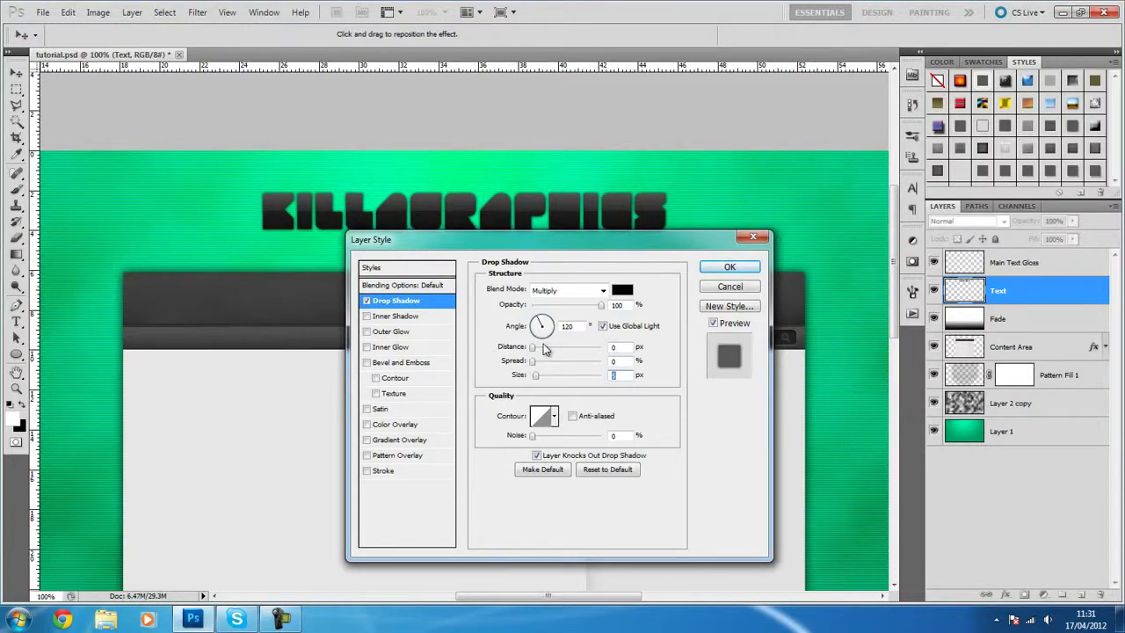
# - Add a 1 px white outside stroke to the Text layer using the Overlay blend mode
pyautogui.click(387, 473)
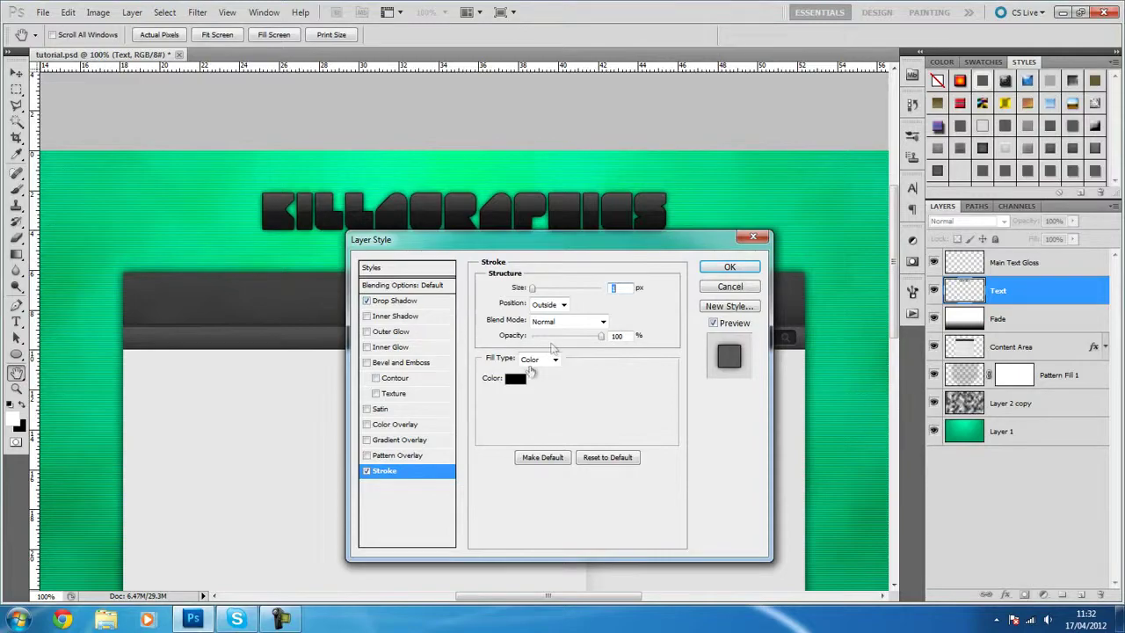
pyautogui.click(515, 378)
pyautogui.click(586, 325)
pyautogui.press('Return')
pyautogui.click(562, 321)
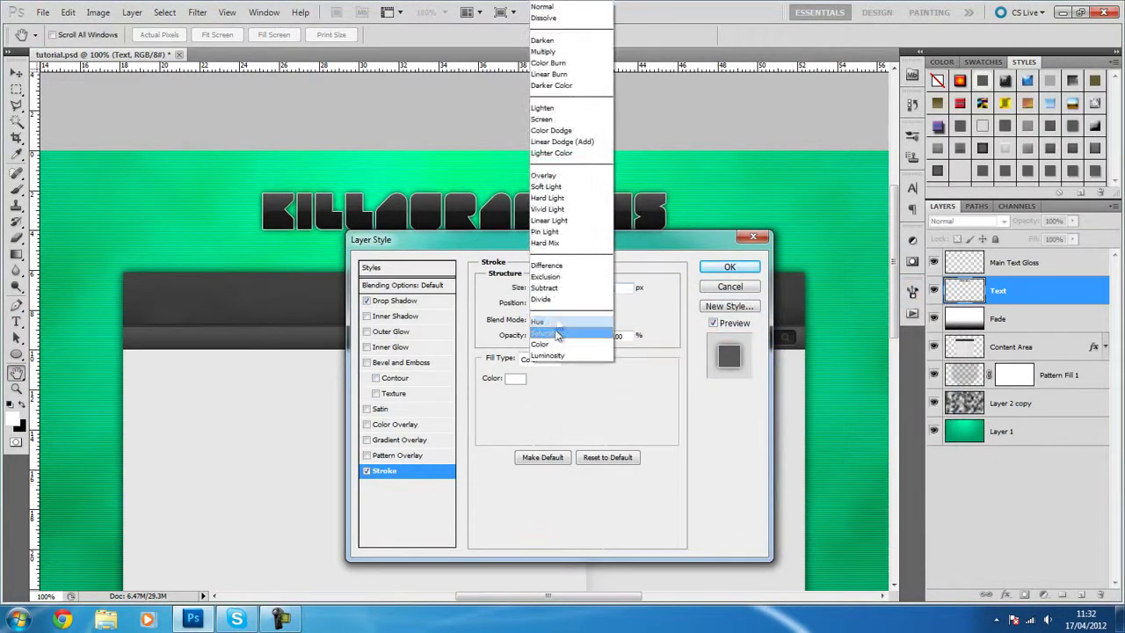
pyautogui.click(562, 172)
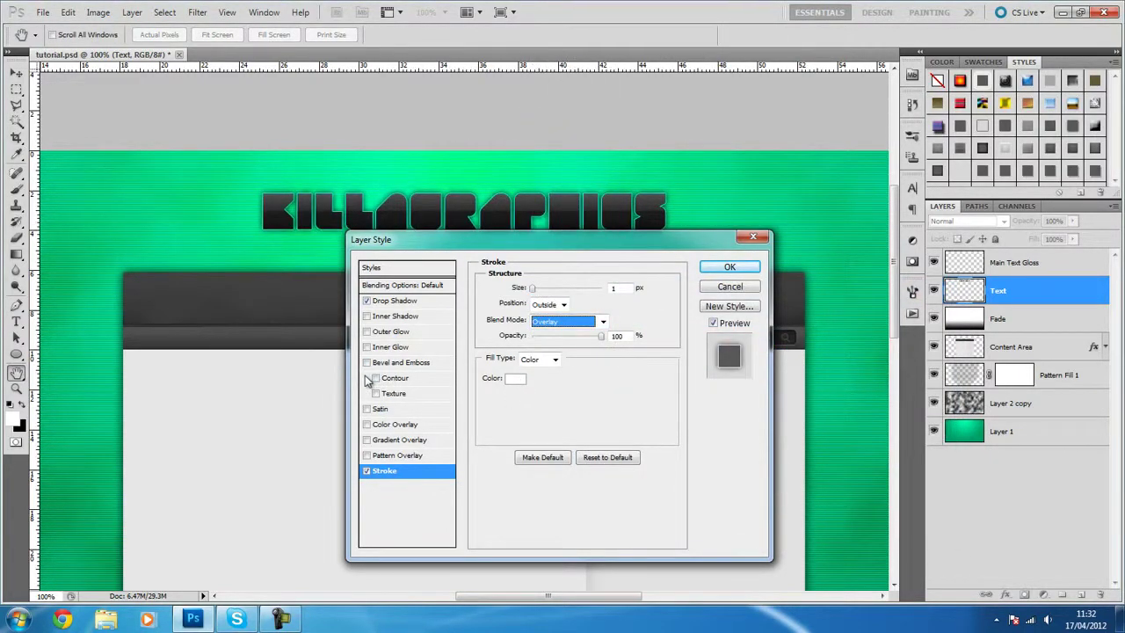
# - Enable an inner shadow on the Text layer, set the drop shadow's opacity to 75%, and apply the layer style
pyautogui.click(367, 316)
pyautogui.click(386, 320)
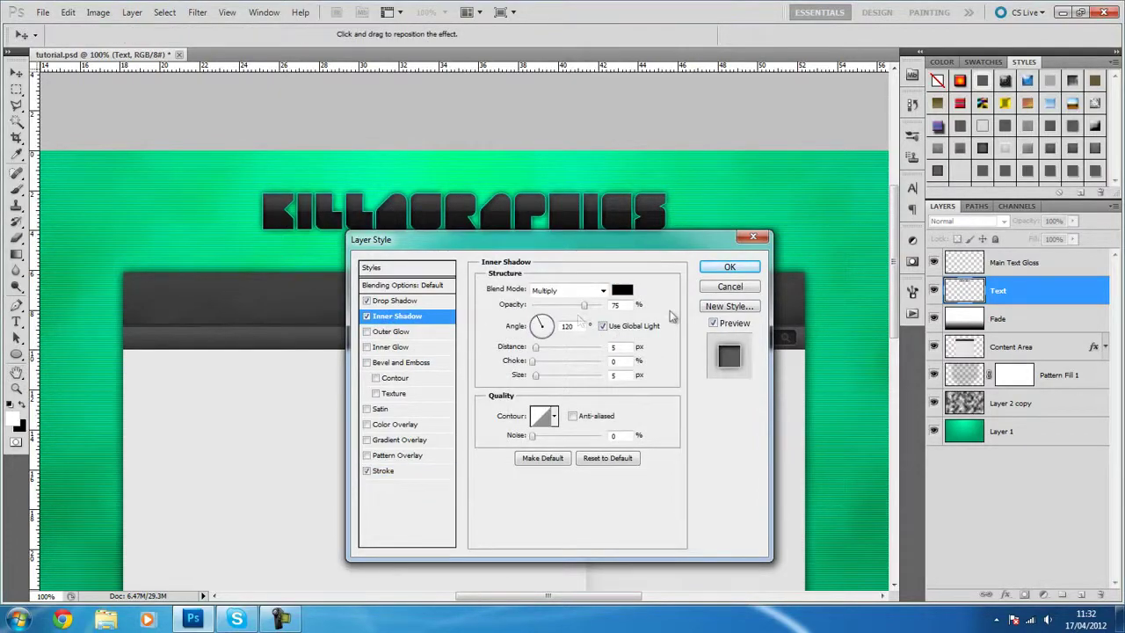
pyautogui.moveTo(552, 246); pyautogui.dragTo(504, 311)
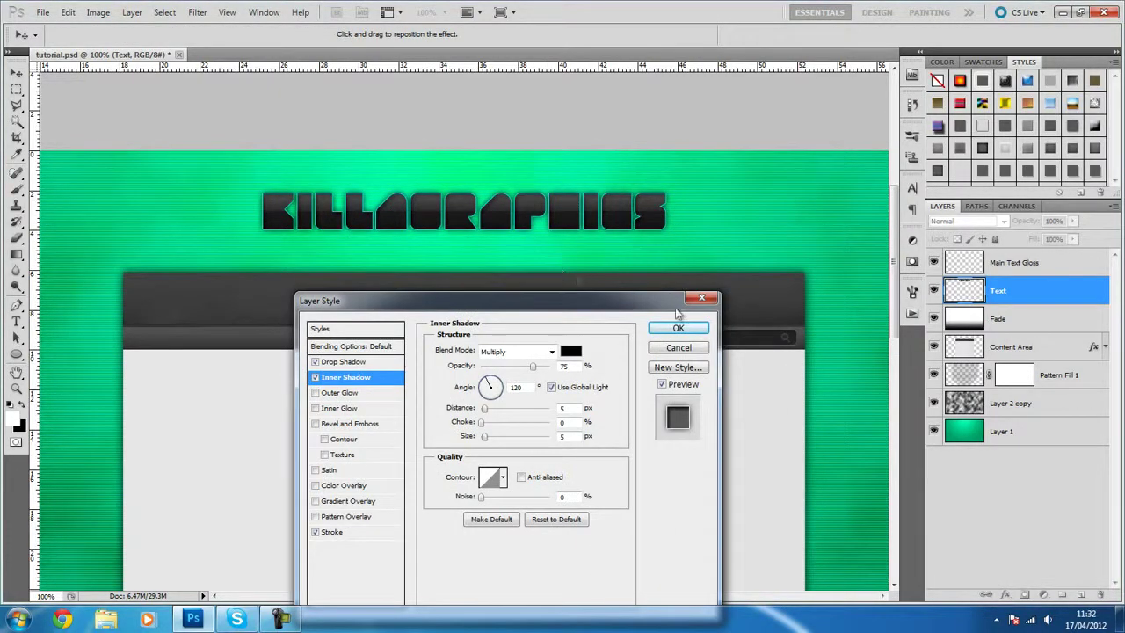
pyautogui.doubleClick(564, 366)
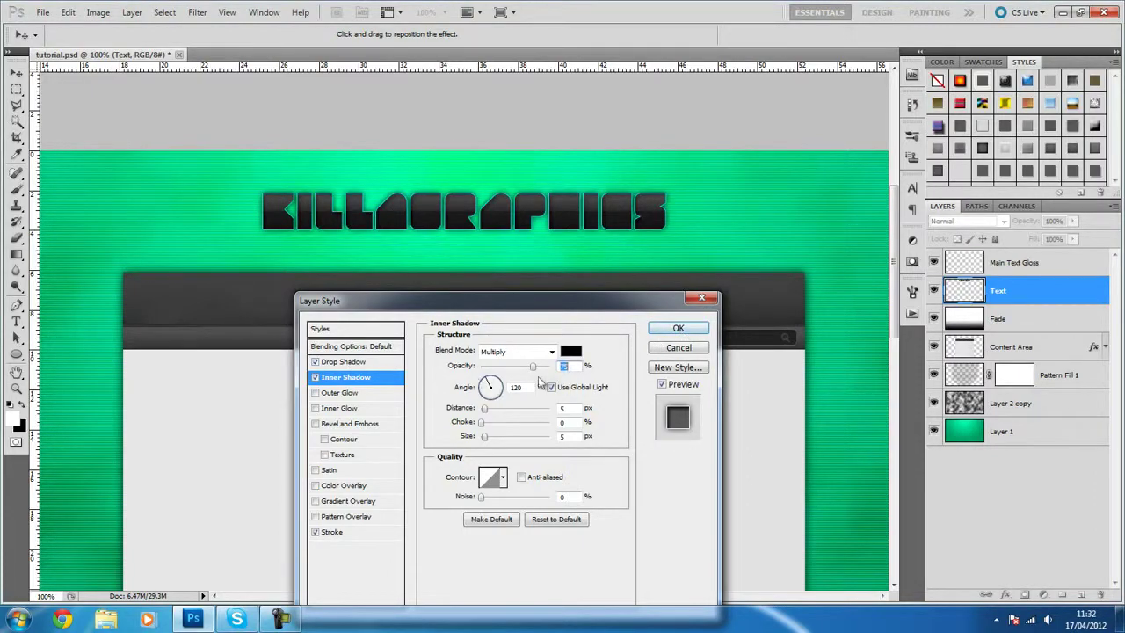
pyautogui.click(356, 362)
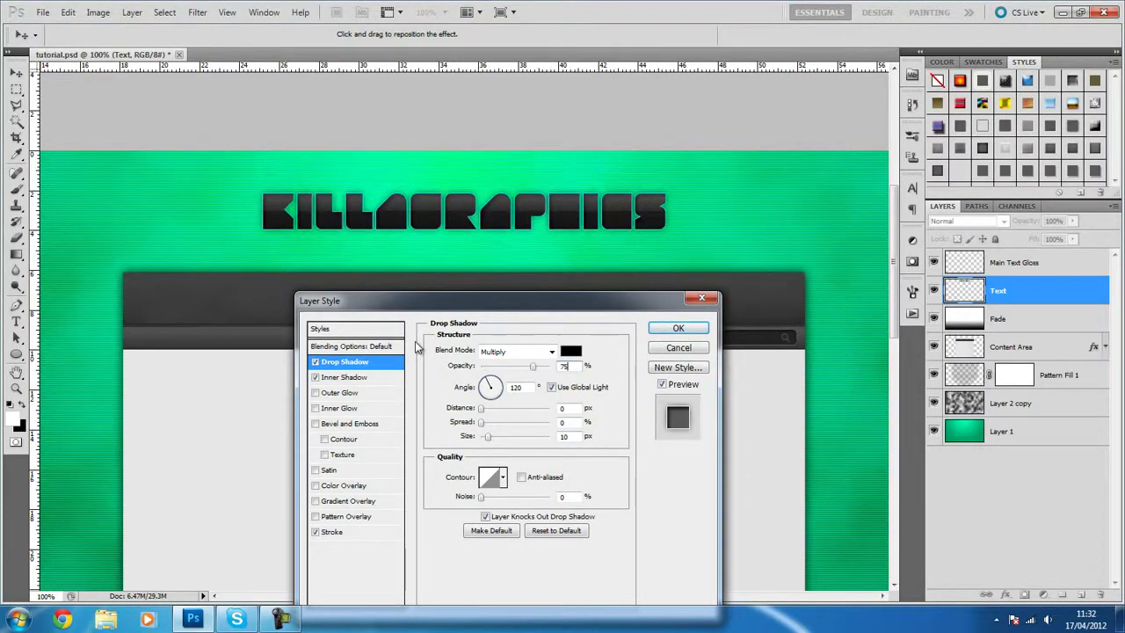
pyautogui.press('Return')
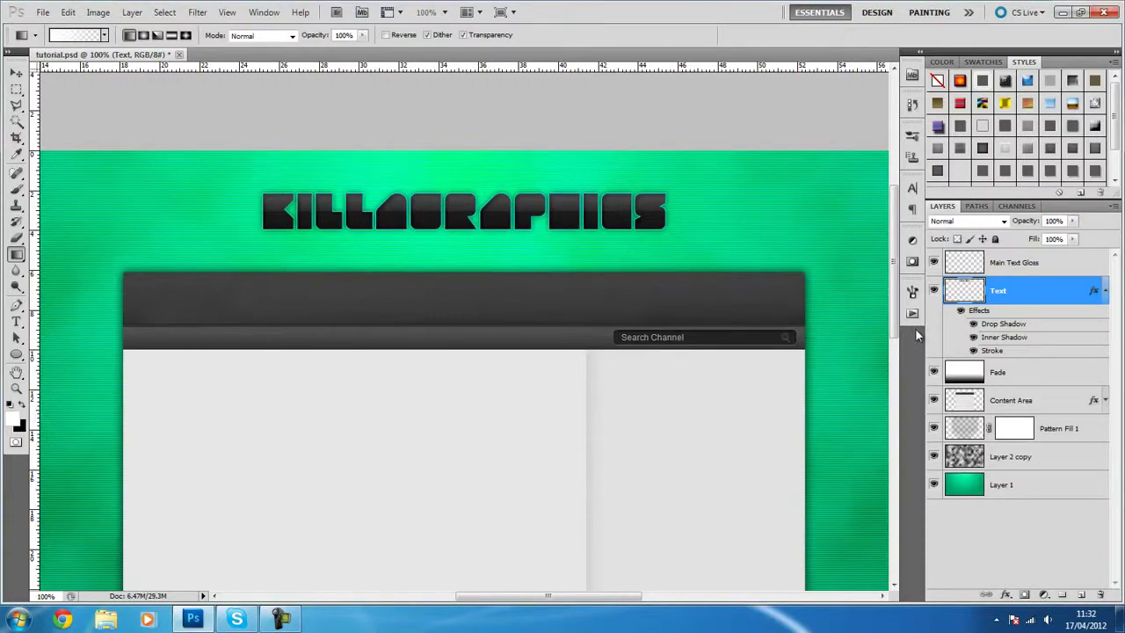
pyautogui.click(1105, 291)
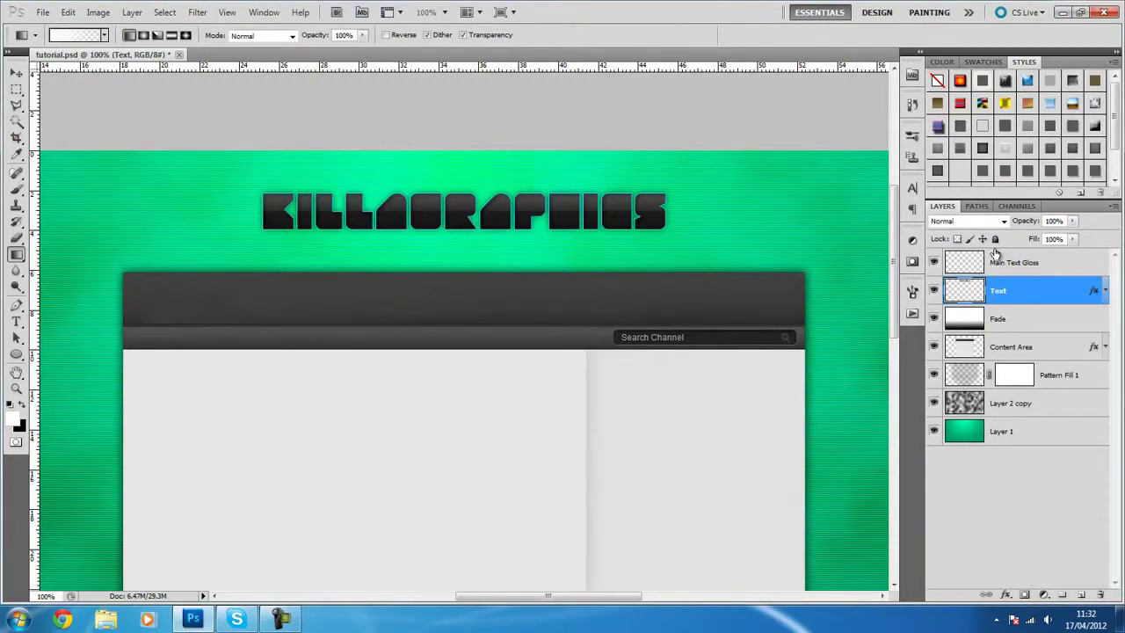
pyautogui.keyDown('shift'); pyautogui.click(1059, 271); pyautogui.keyUp('shift')
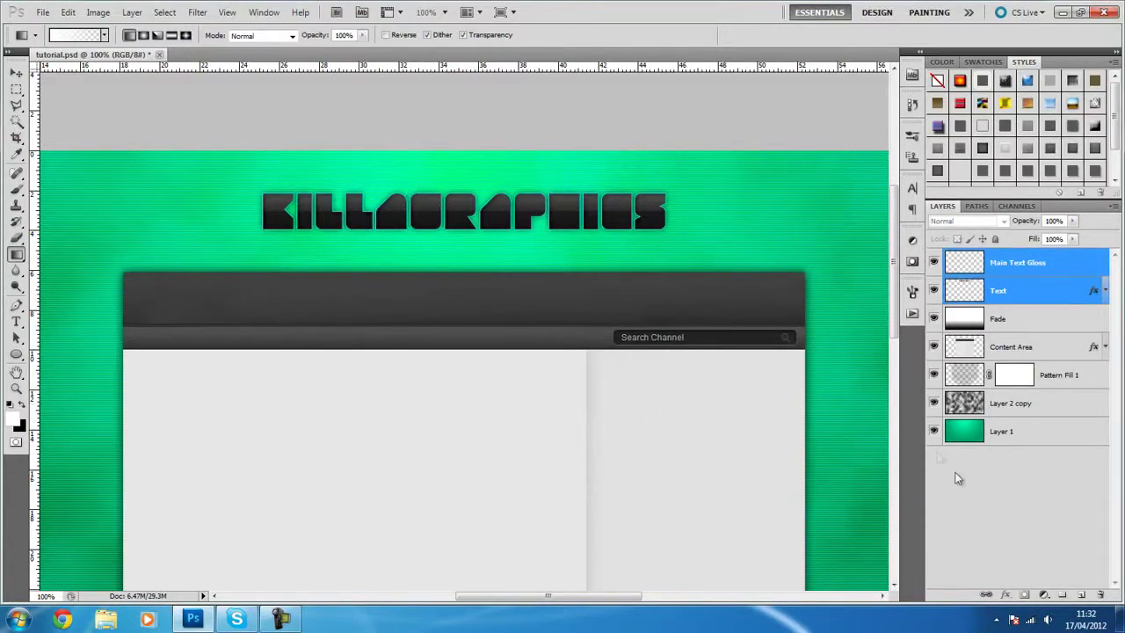
pyautogui.keyDown('ctrl'); pyautogui.click(1037, 269); pyautogui.keyUp('ctrl')
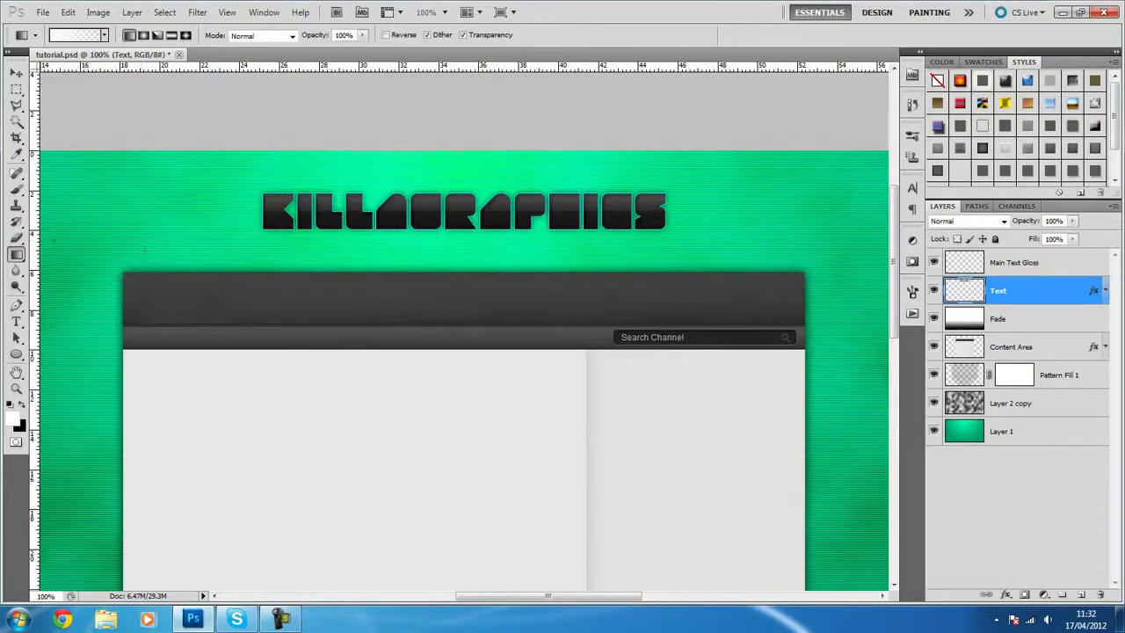
pyautogui.click(1010, 265)
pyautogui.click(950, 292)
# - Start a new text line below the KillaGraphics title and set its font to Oliver's Barney
pyautogui.click(16, 321)
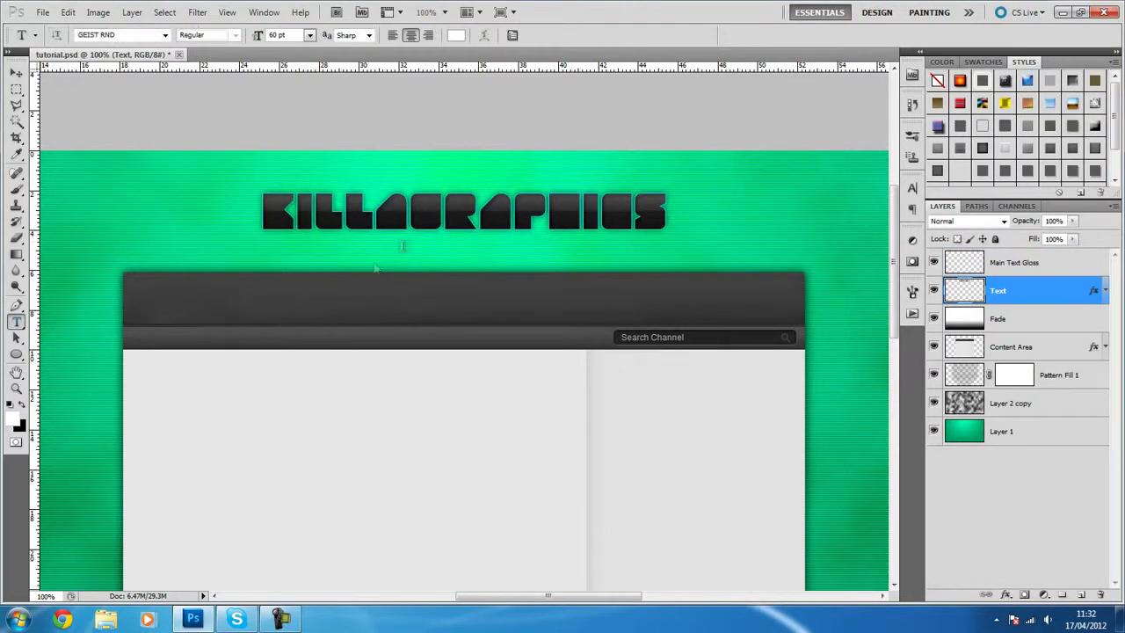
pyautogui.click(312, 256)
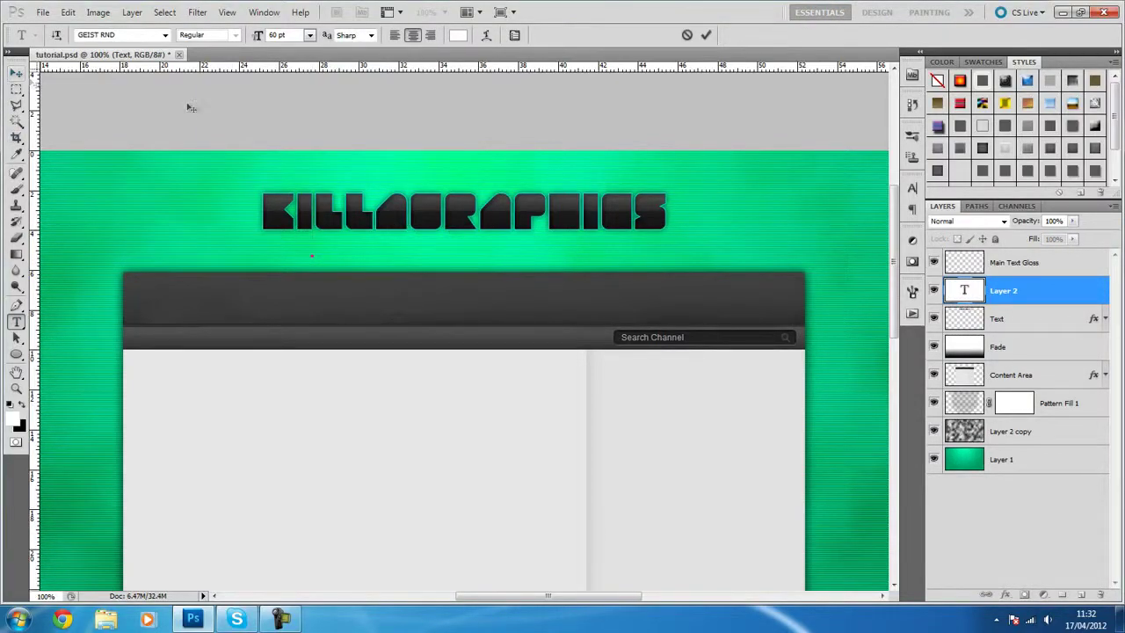
pyautogui.click(164, 35)
pyautogui.click(145, 36)
pyautogui.write('c')
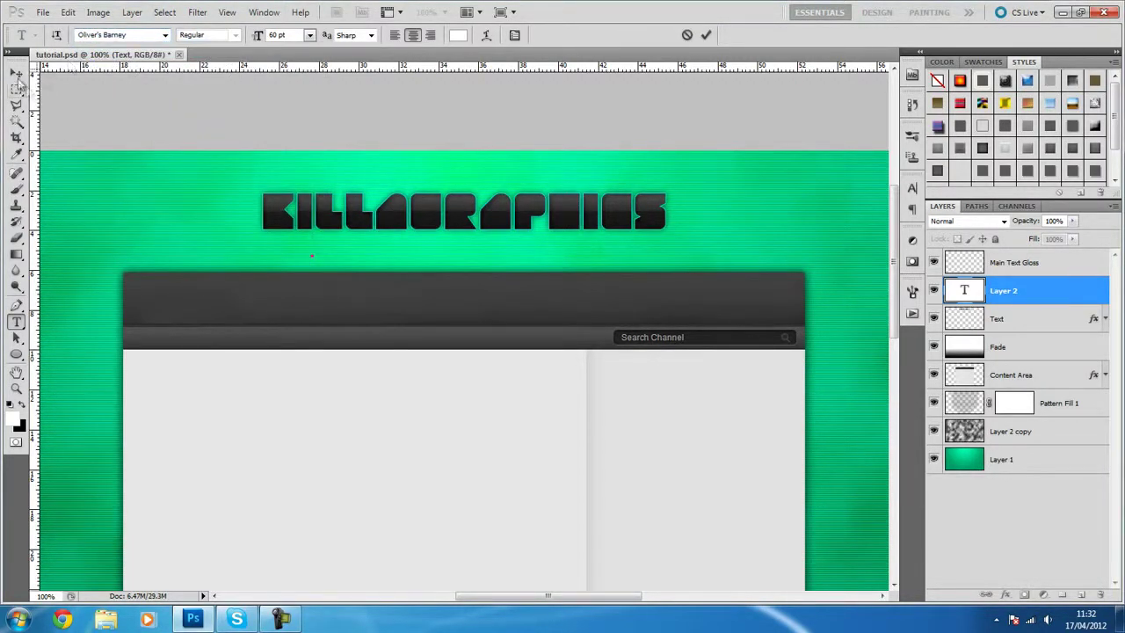
pyautogui.press('Return')
# - Enter the tagline "PHOTOSHOP TUTORIALS, SPEED ARTS AND MUCH MORE!" in the new text line
pyautogui.write('PHOTOSHOP')
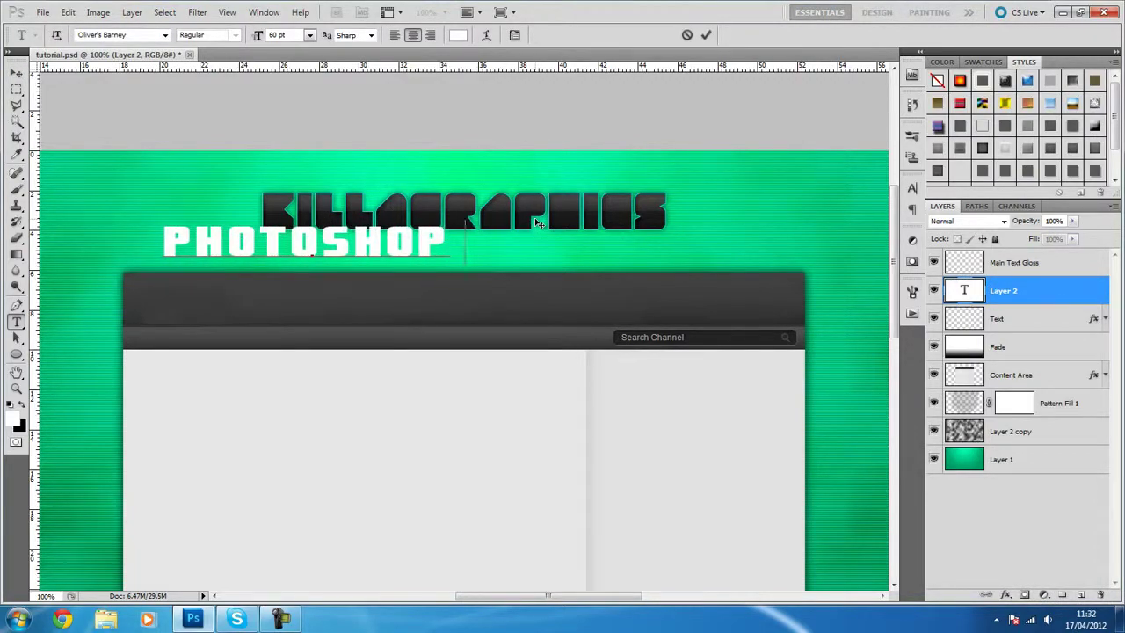
pyautogui.write(' TUTORI')
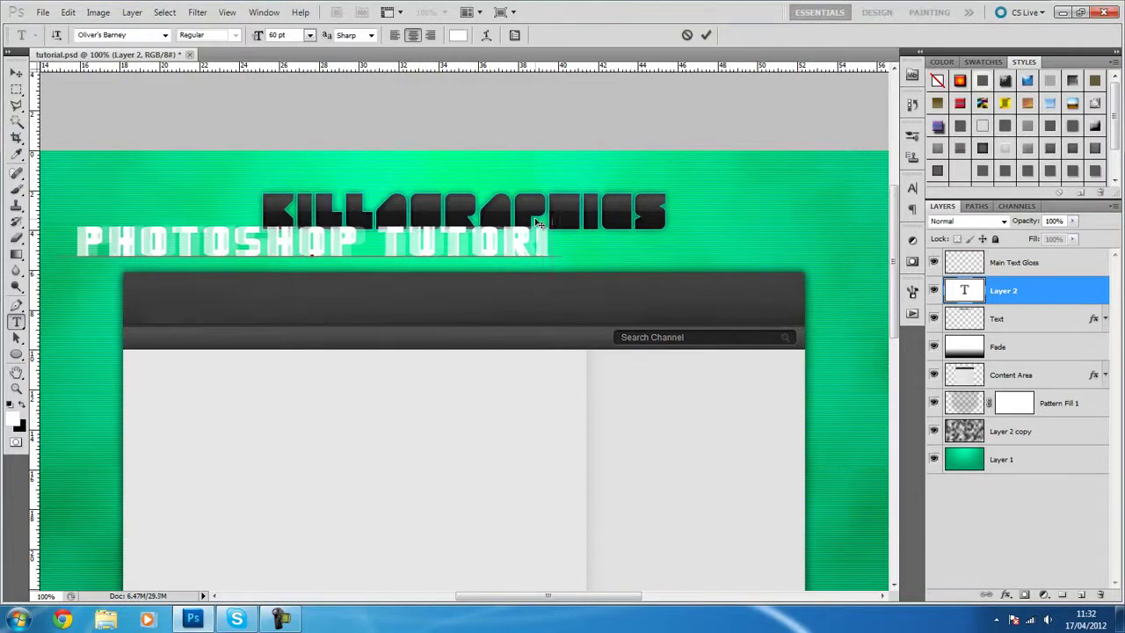
pyautogui.write('ALS, SPEED ART')
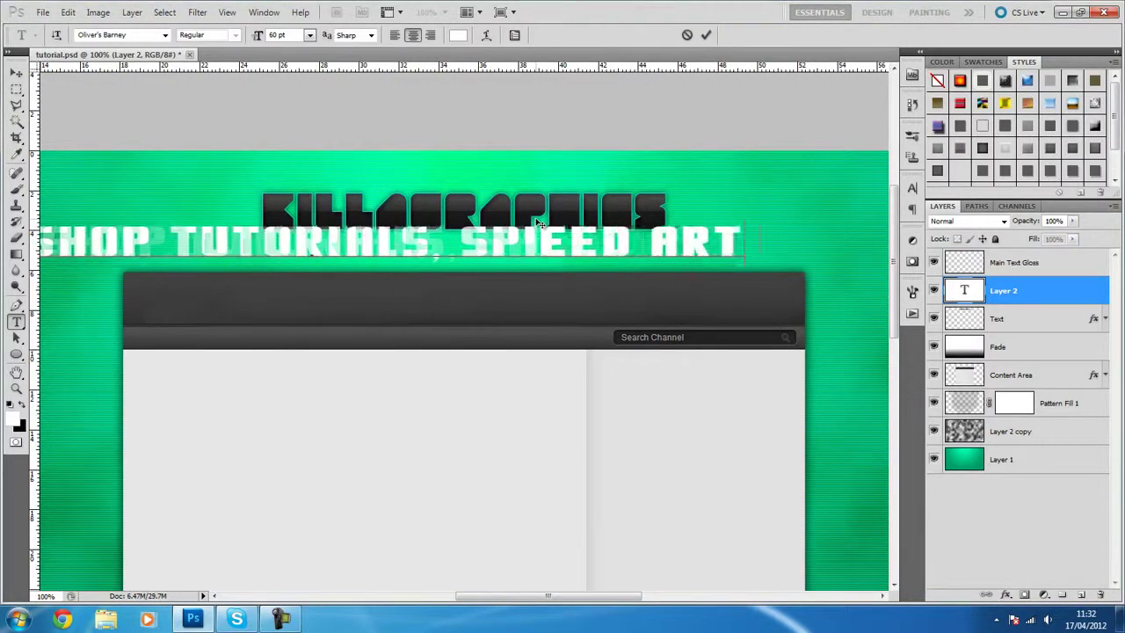
pyautogui.write('S AND M')
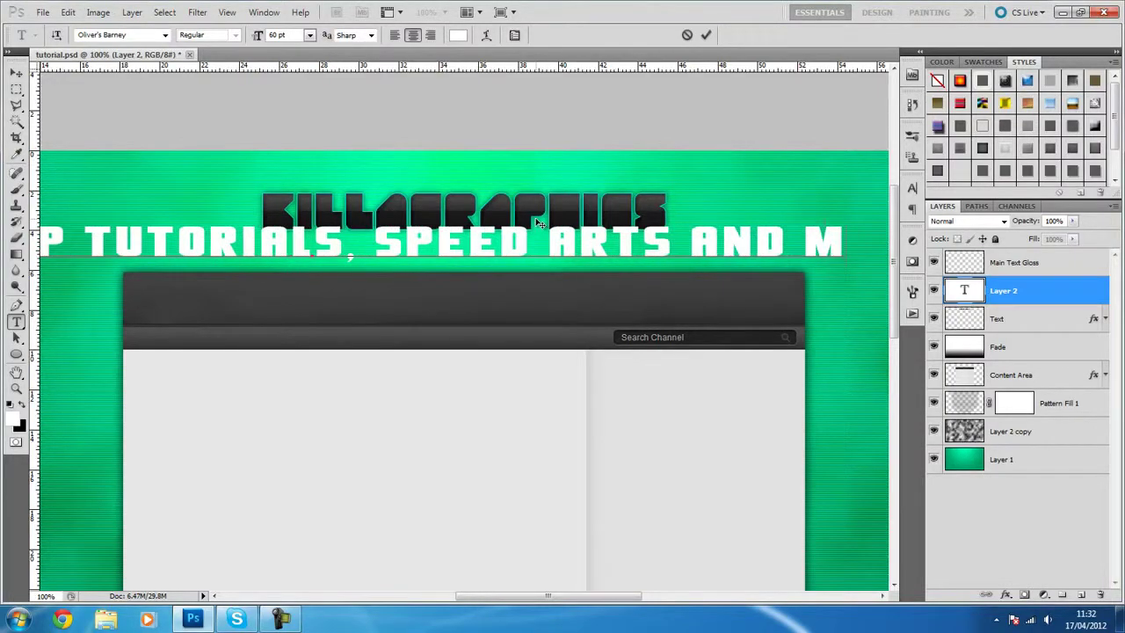
pyautogui.write('UCH MO')
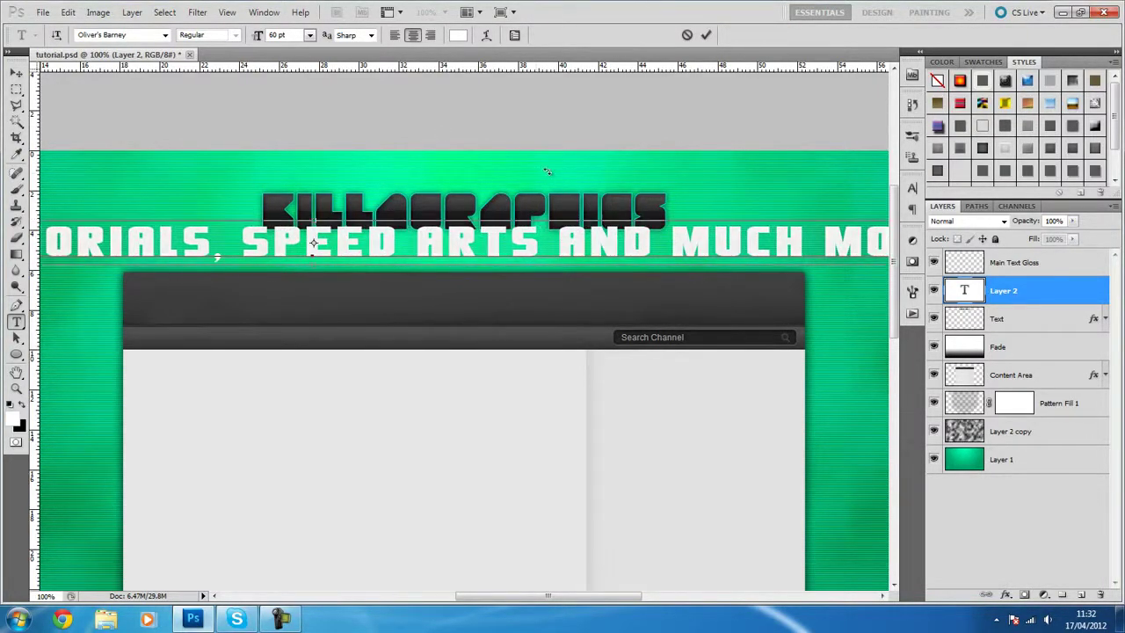
# - Set the whole tagline to 16 pt and center it horizontally on the canvas
pyautogui.hotkey('ctrl', 'a')
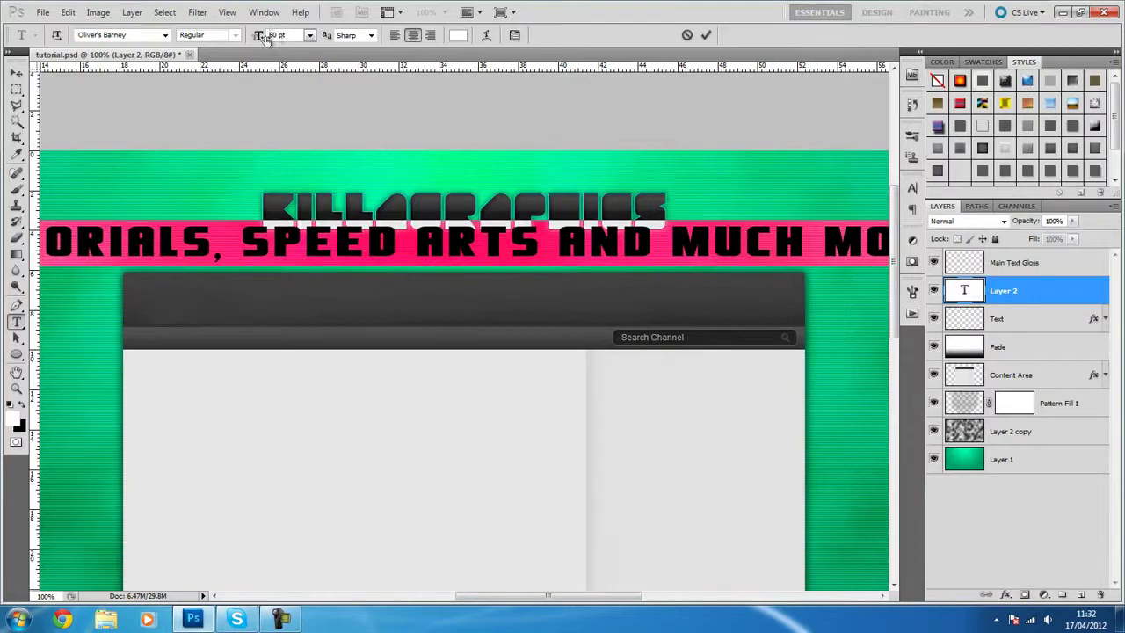
pyautogui.moveTo(260, 35); pyautogui.dragTo(192, 35)
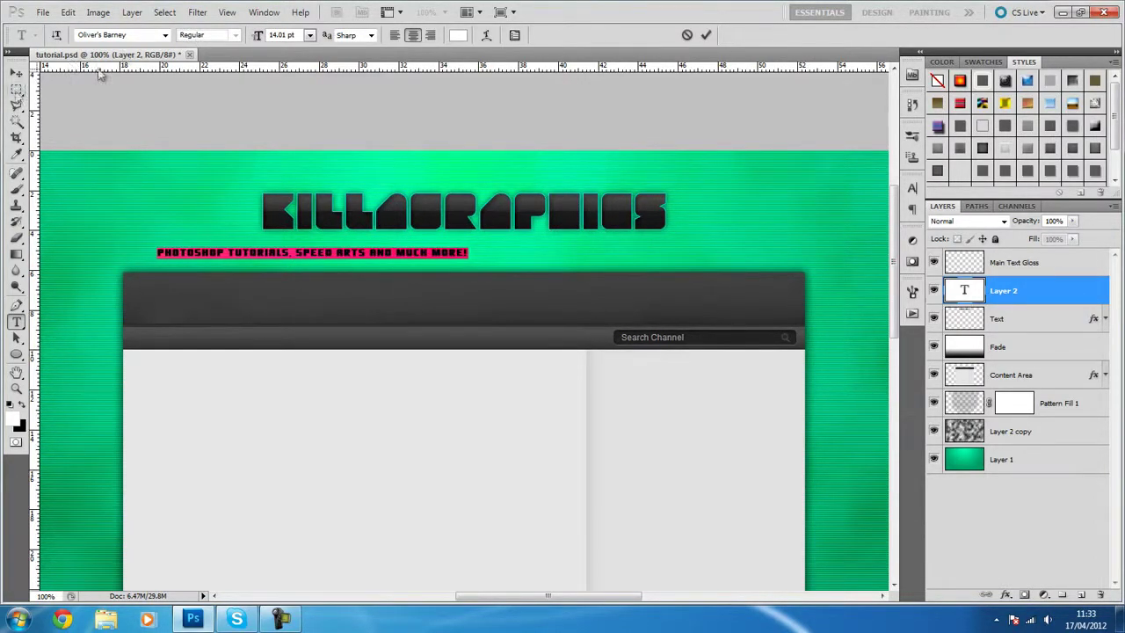
pyautogui.click(290, 36)
pyautogui.write('12')
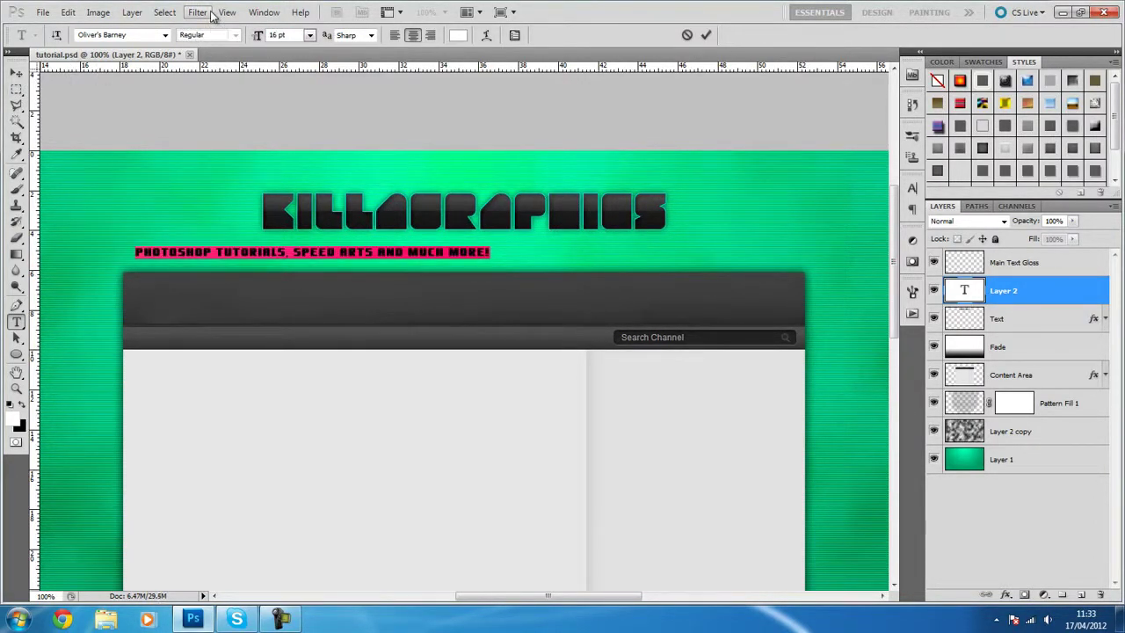
pyautogui.click(17, 73)
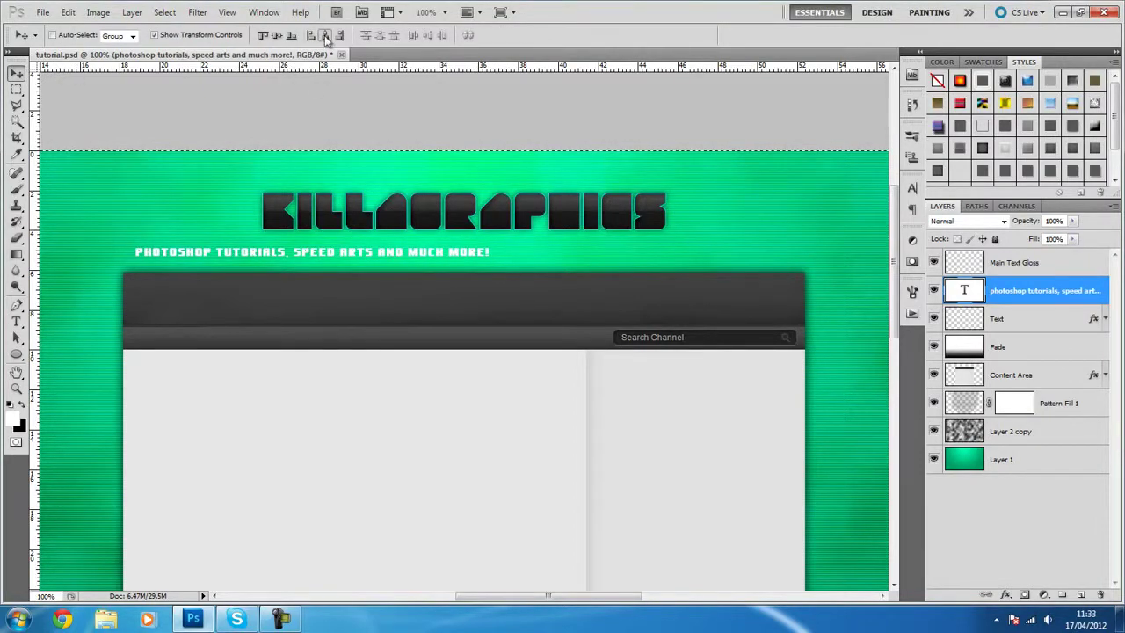
pyautogui.click(324, 35)
# - Open Background-PNG from the Killagraphics greenyblue bg folder in Windows Explorer, examine its tagline and header bar, and close it
pyautogui.click(105, 620)
pyautogui.doubleClick(431, 218)
pyautogui.doubleClick(761, 237)
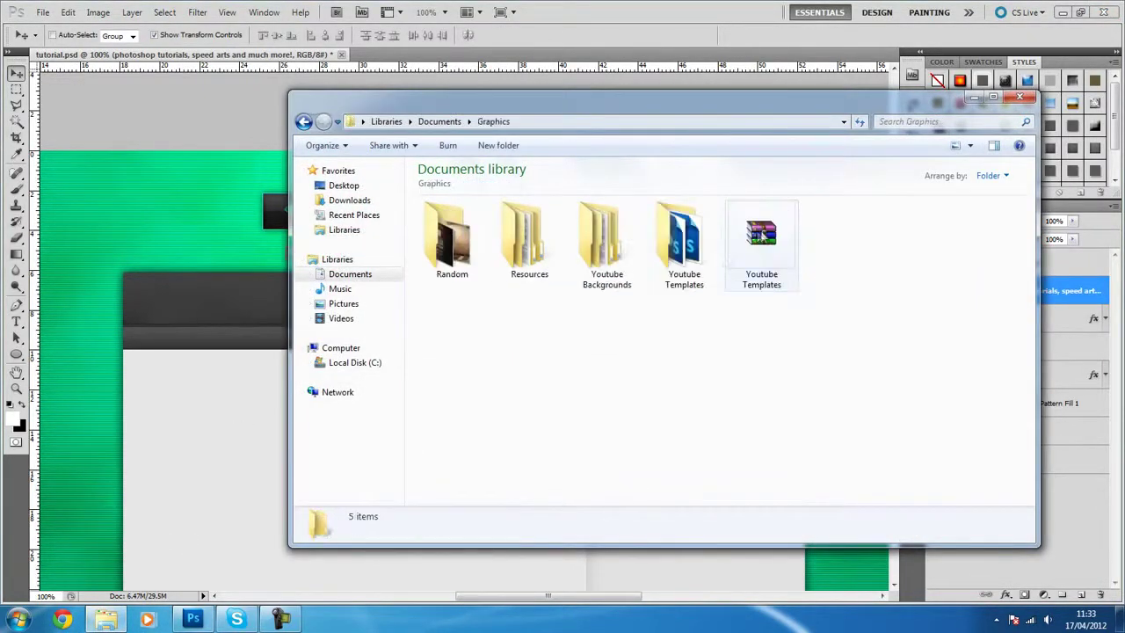
pyautogui.doubleClick(606, 238)
pyautogui.doubleClick(683, 280)
pyautogui.doubleClick(531, 239)
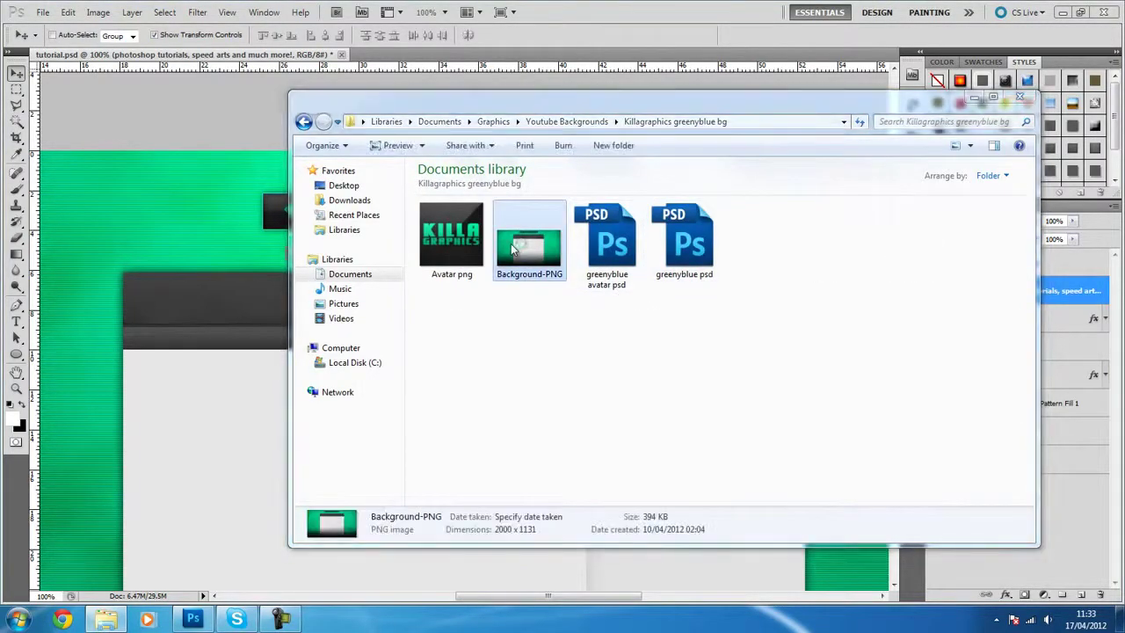
pyautogui.scroll(2, 486, 185)
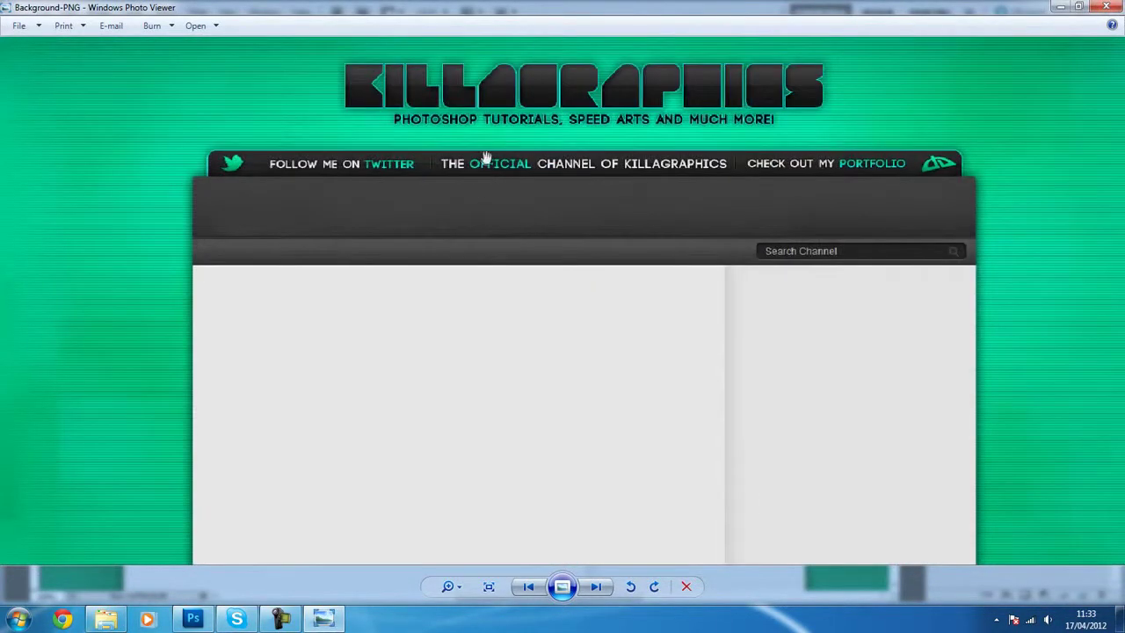
pyautogui.scroll(-1, 488, 157)
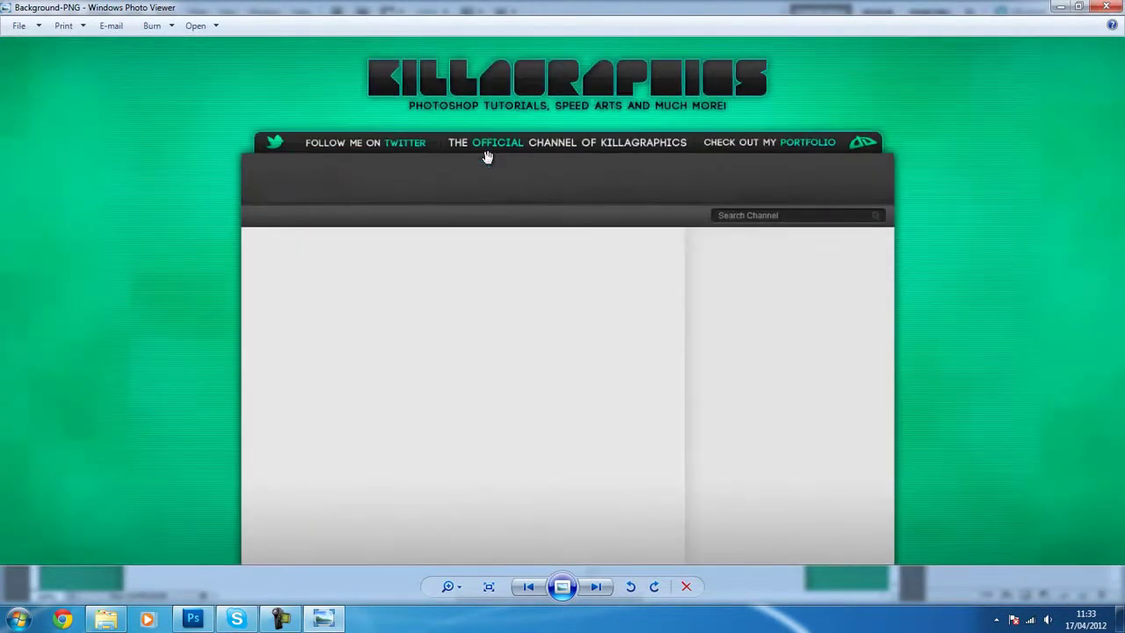
pyautogui.click(1116, 7)
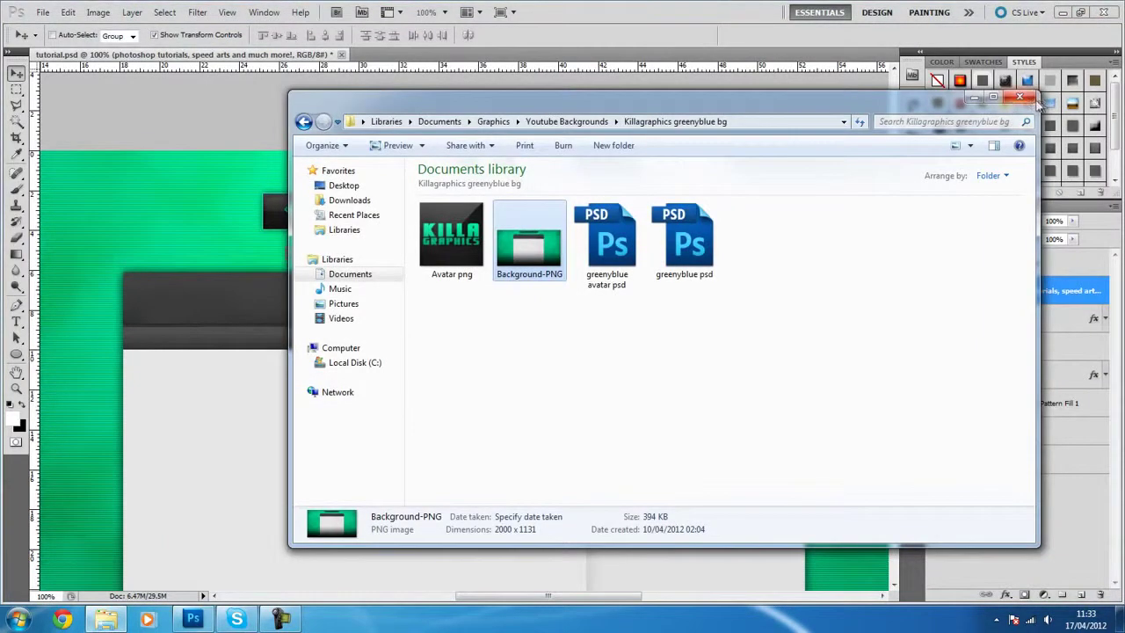
pyautogui.click(1026, 92)
# - Change the font of the whole tagline to Code Bold
pyautogui.doubleClick(965, 288)
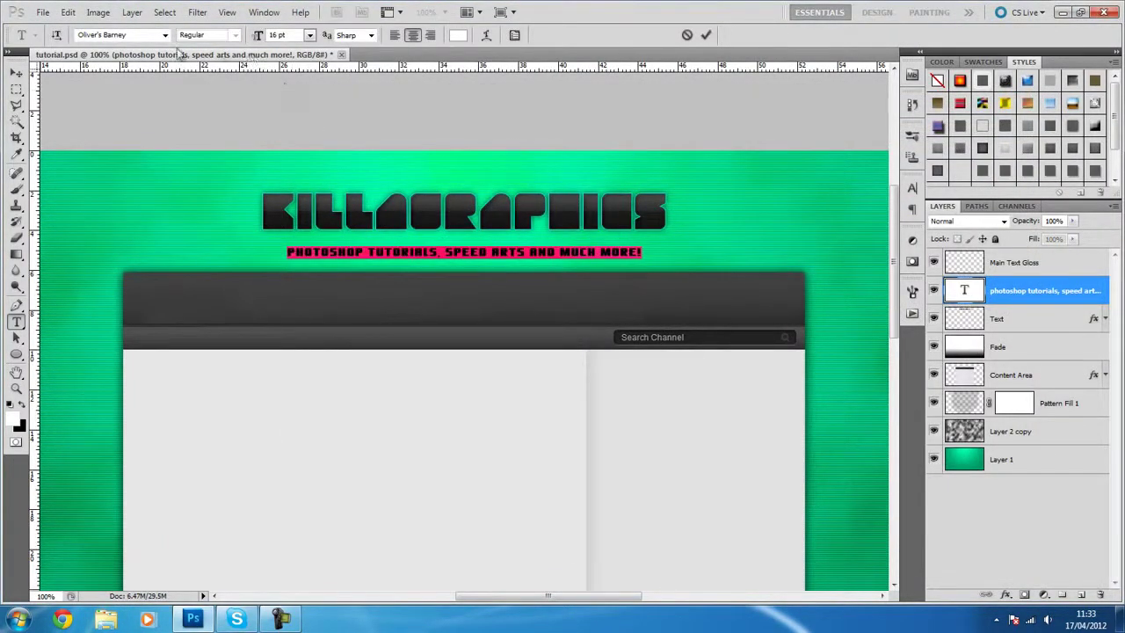
pyautogui.click(163, 35)
pyautogui.click(148, 48)
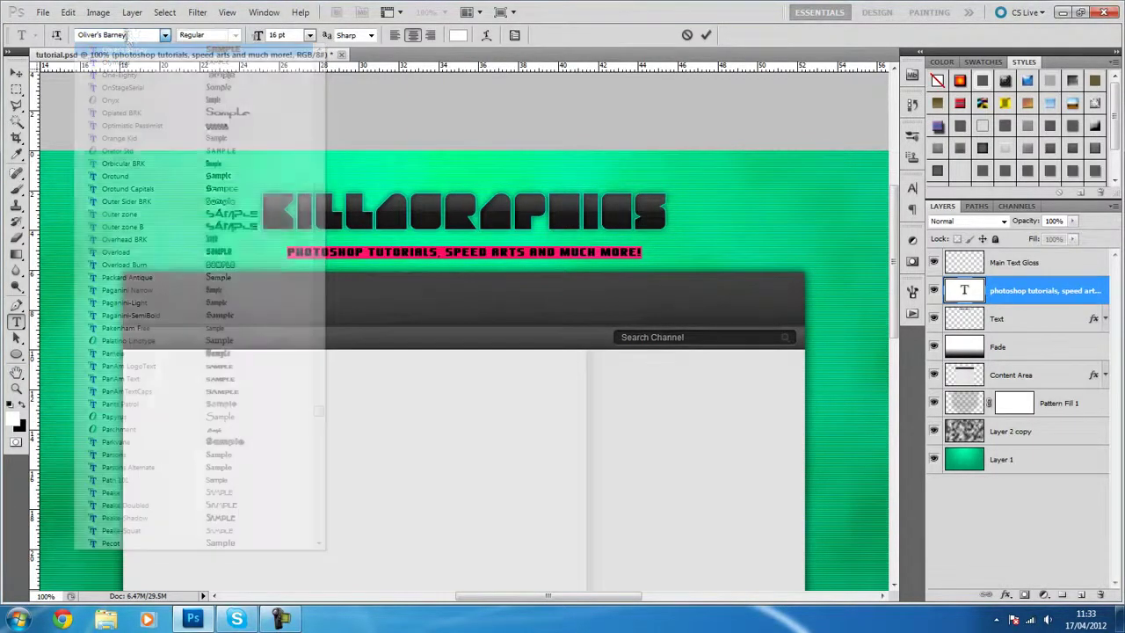
pyautogui.write('Coda Bold')
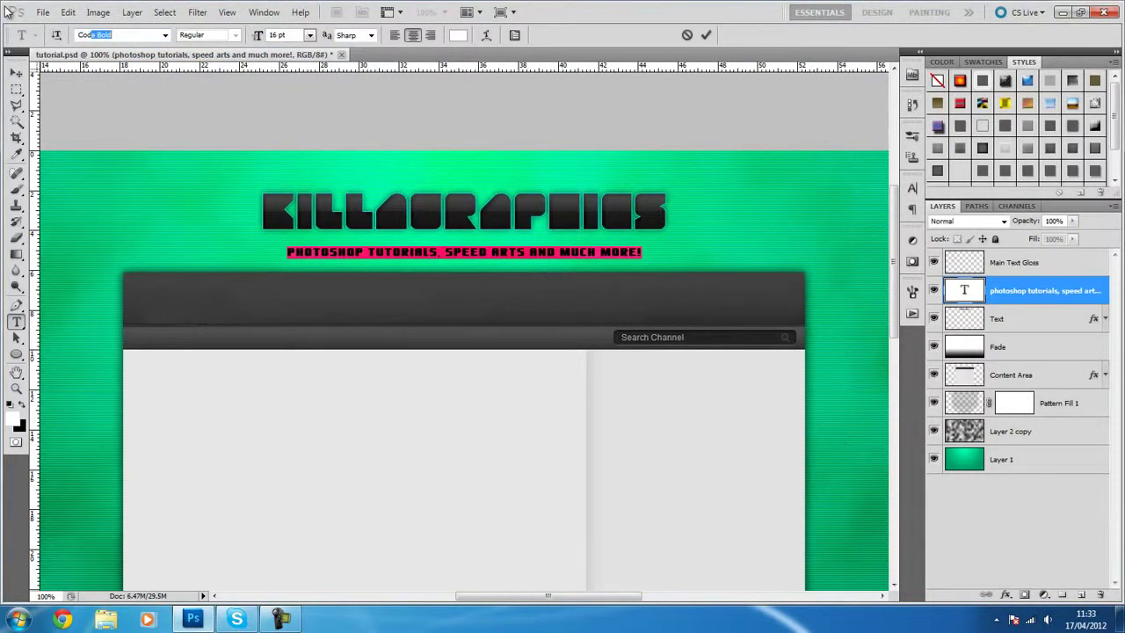
pyautogui.press('Return')
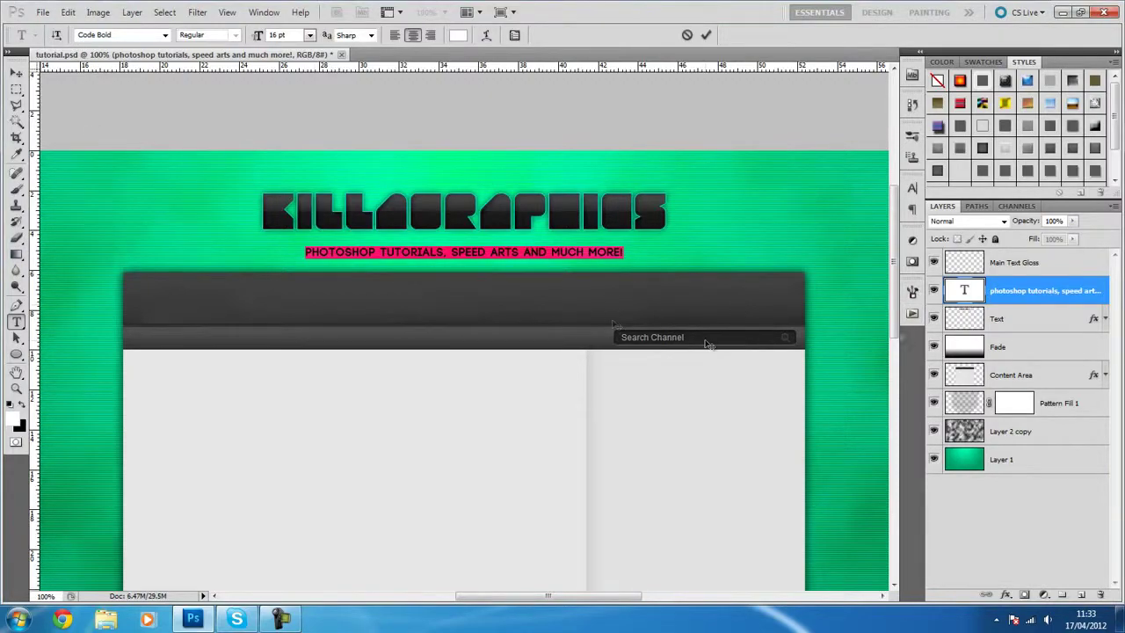
pyautogui.click(912, 290)
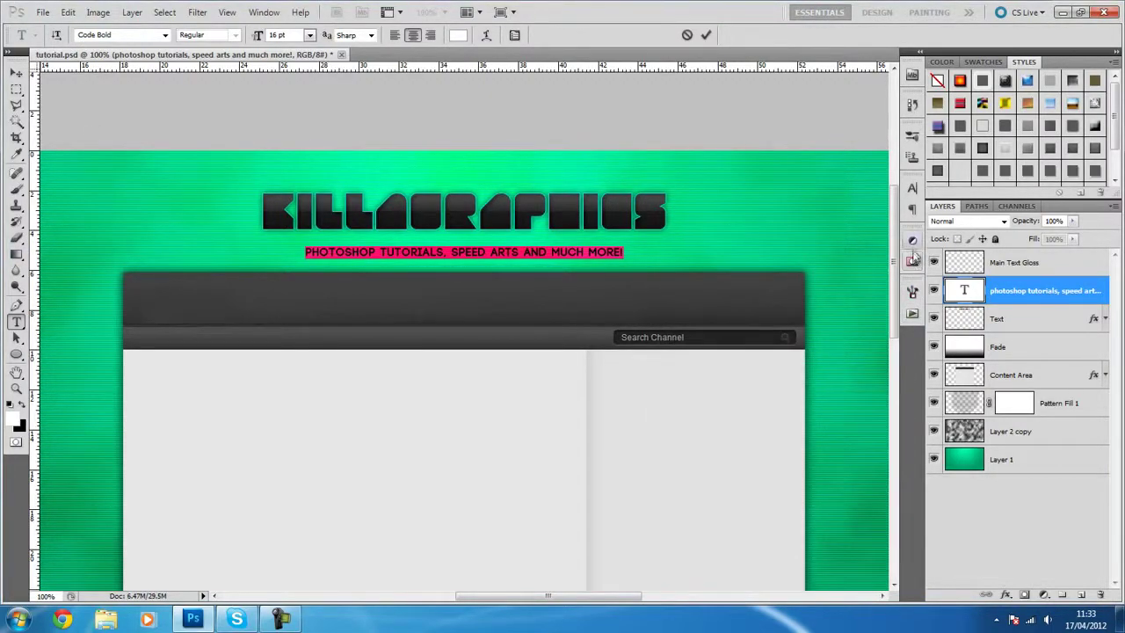
pyautogui.click(912, 187)
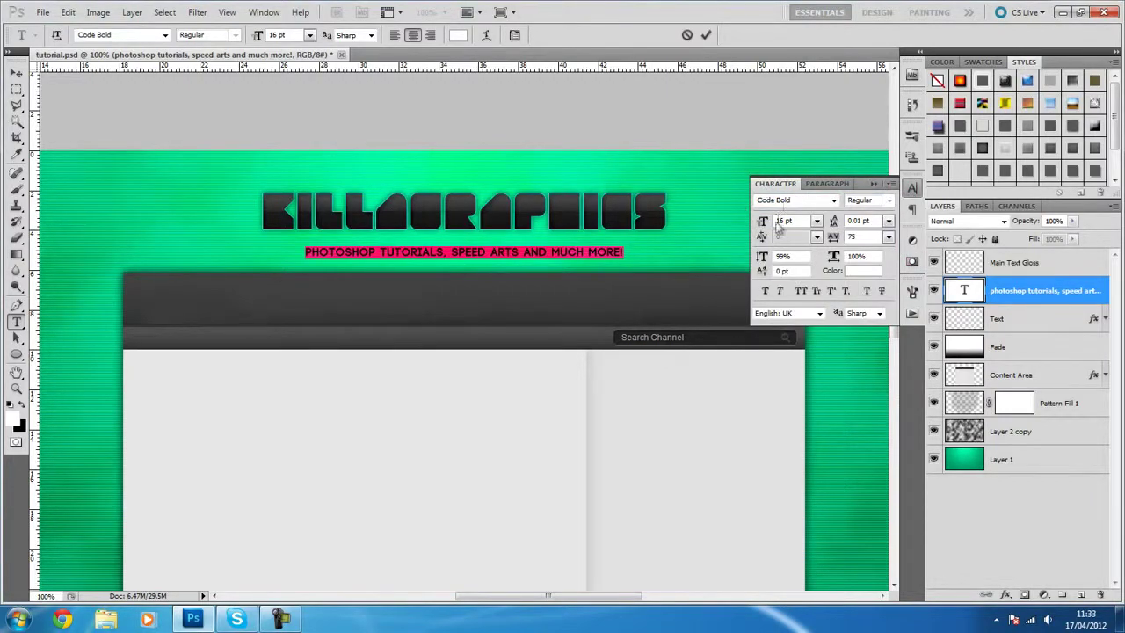
pyautogui.click(264, 11)
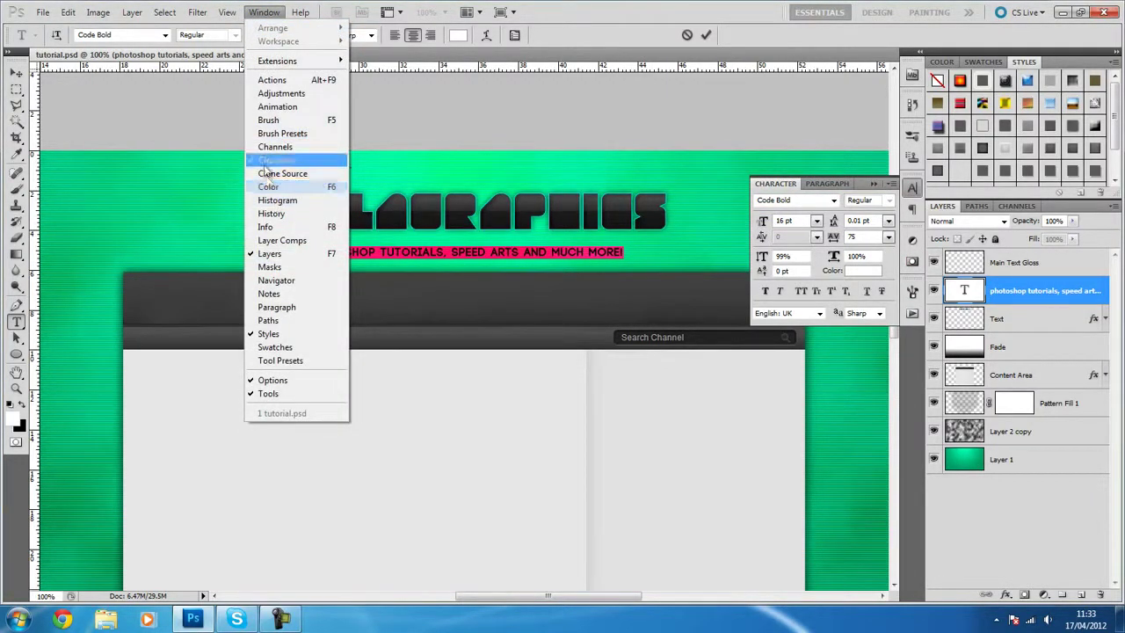
pyautogui.click(914, 190)
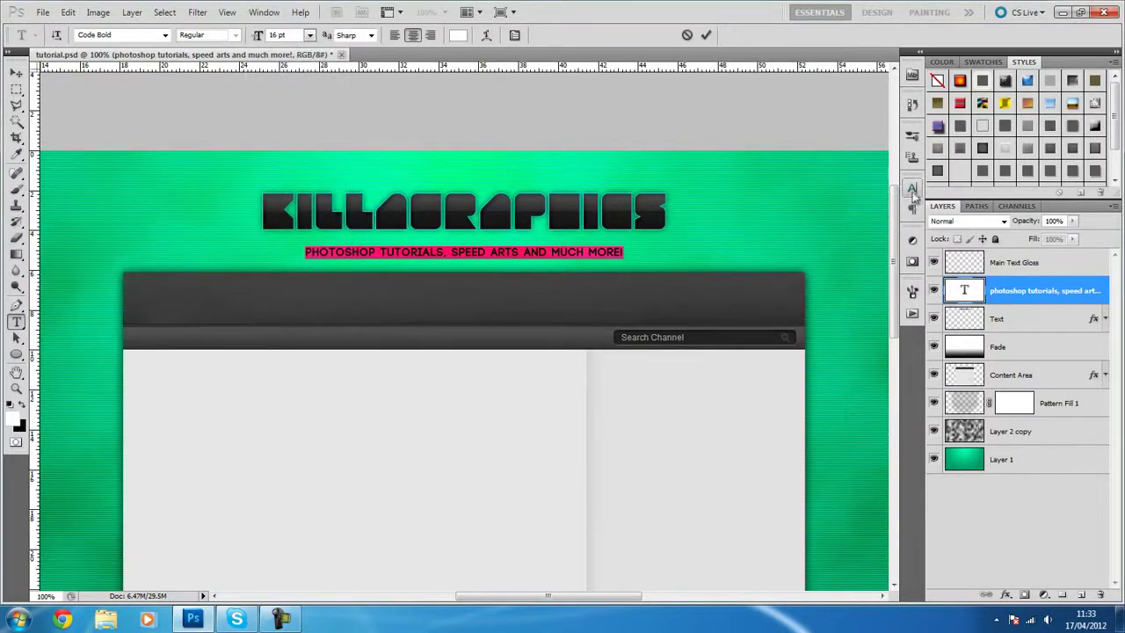
pyautogui.click(913, 194)
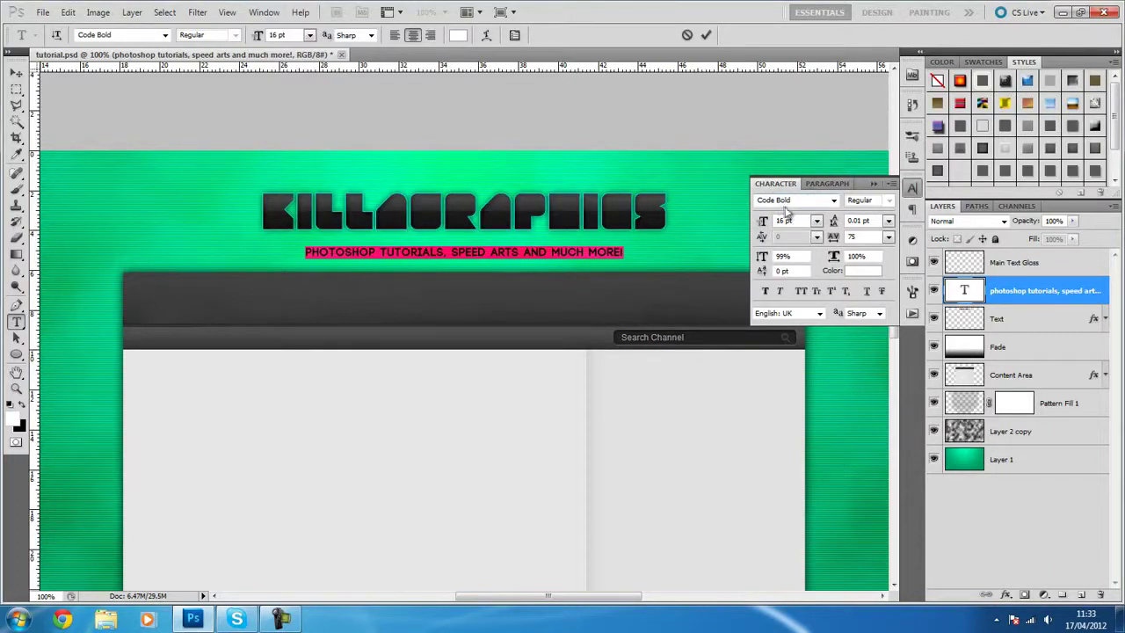
pyautogui.click(262, 13)
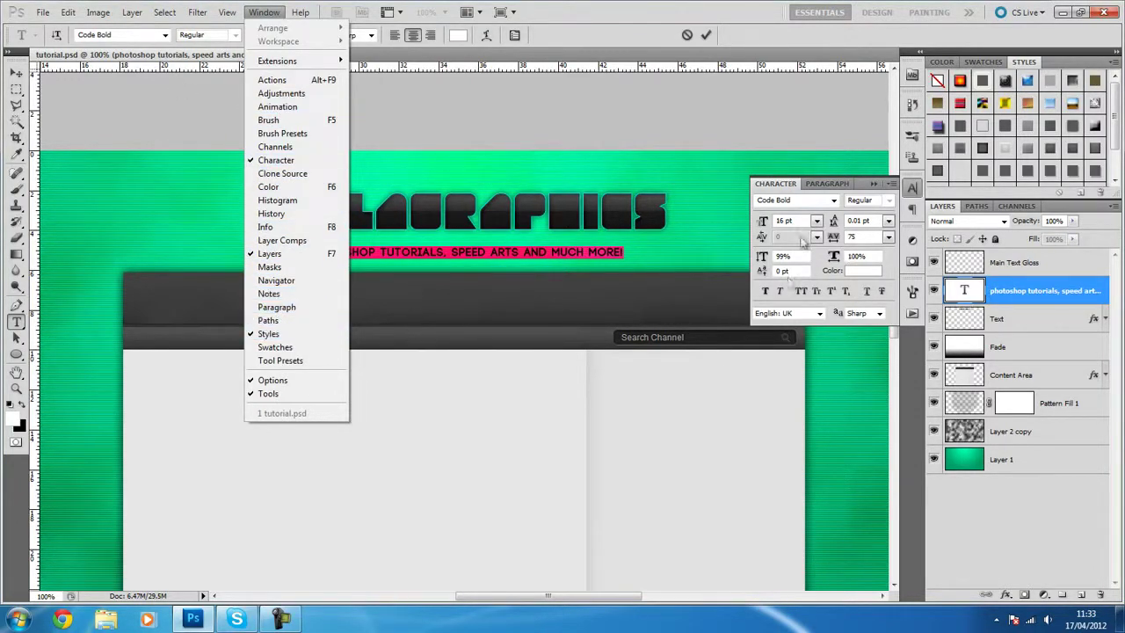
pyautogui.click(800, 195)
# - Apply faux bold and all caps to the tagline through its character settings
pyautogui.click(910, 190)
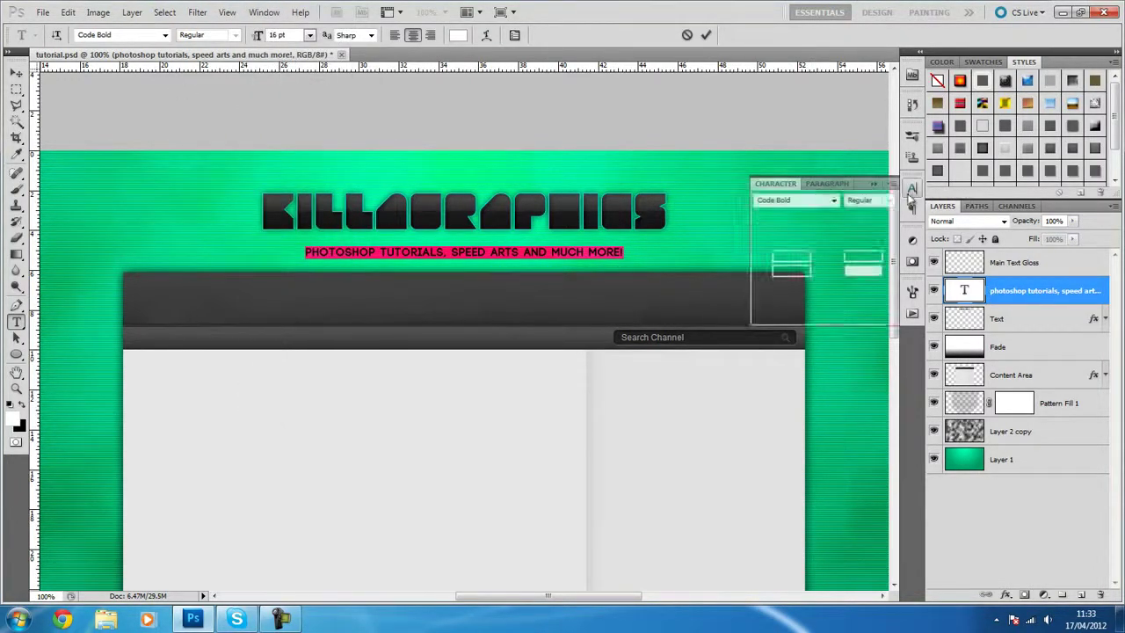
pyautogui.click(827, 183)
pyautogui.click(775, 183)
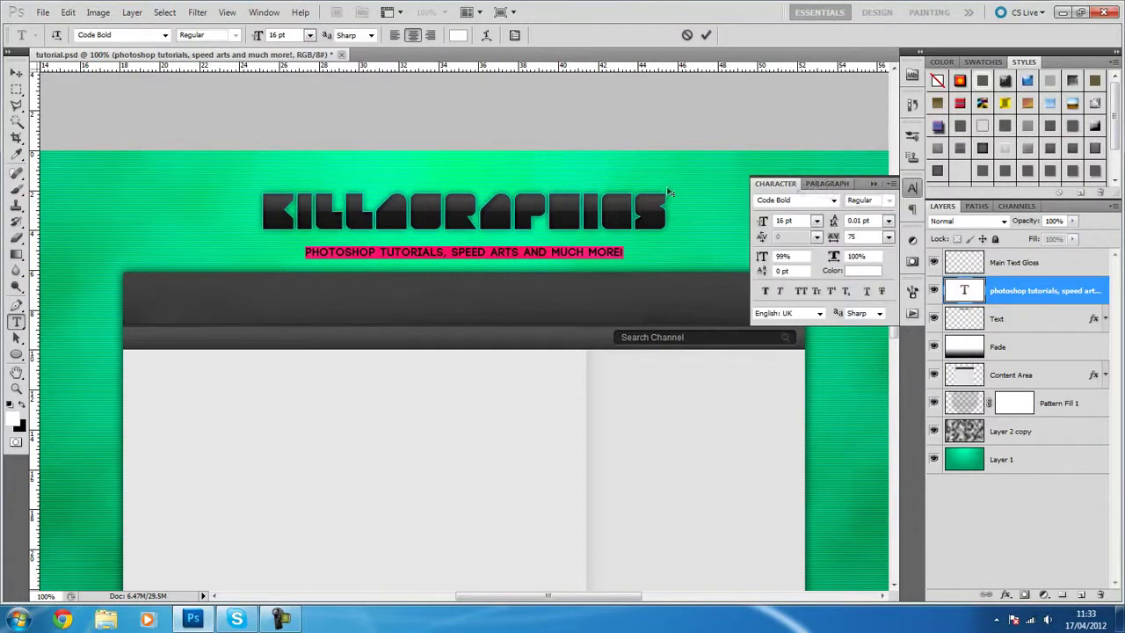
pyautogui.click(800, 221)
pyautogui.click(766, 293)
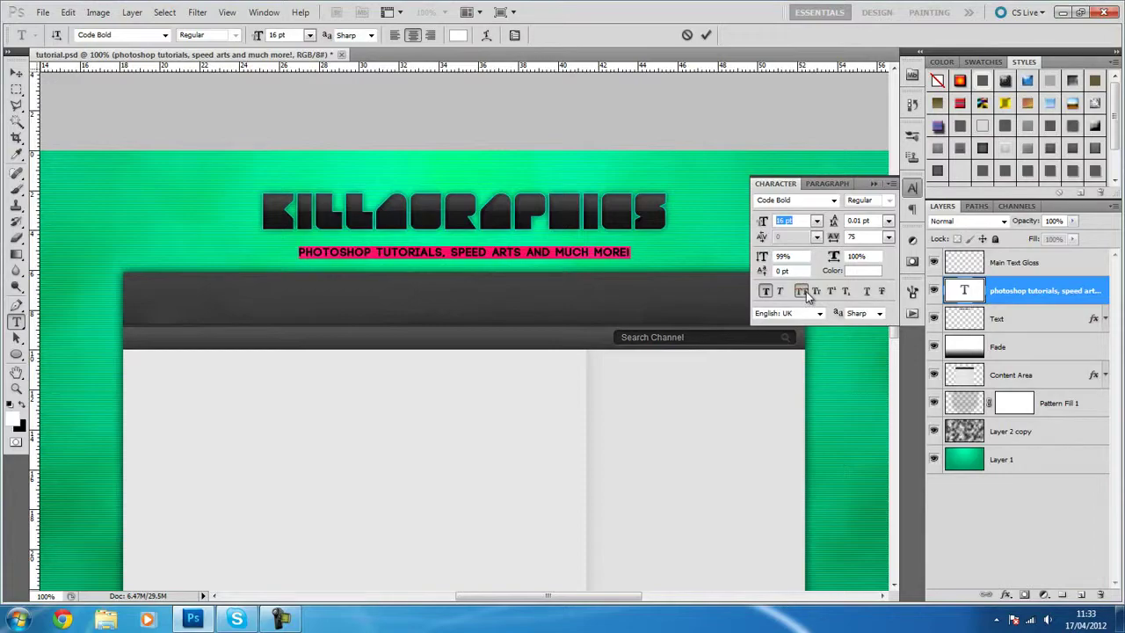
pyautogui.click(802, 293)
pyautogui.click(874, 184)
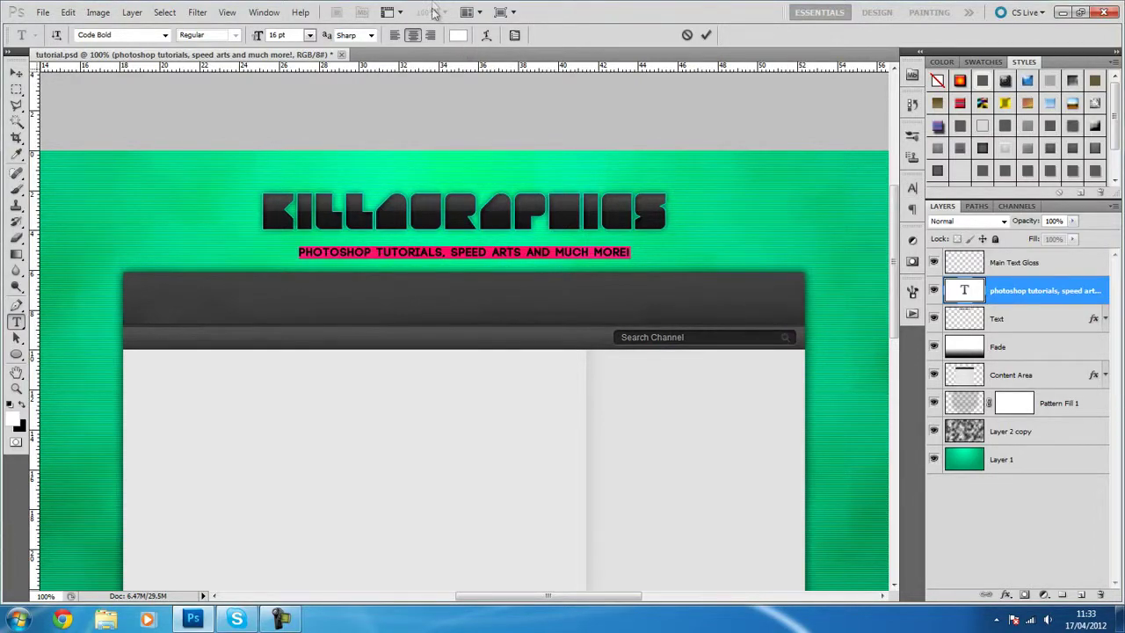
# - Commit the tagline text and move it up to sit just beneath the KillaGraphics title
pyautogui.click(15, 73)
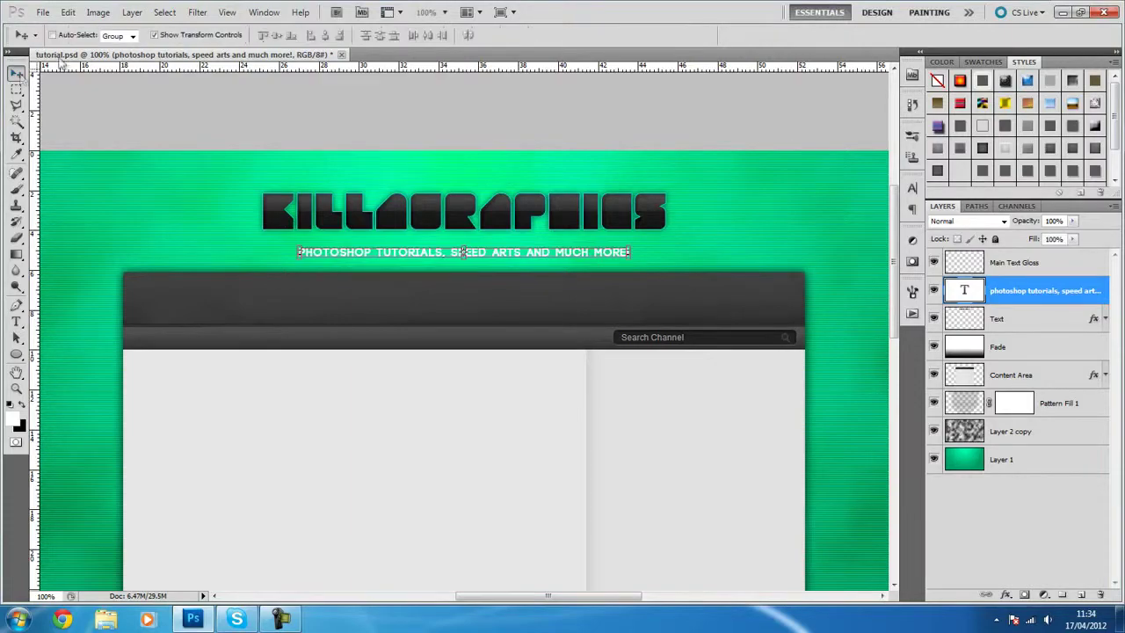
pyautogui.click(444, 11)
pyautogui.click(459, 79)
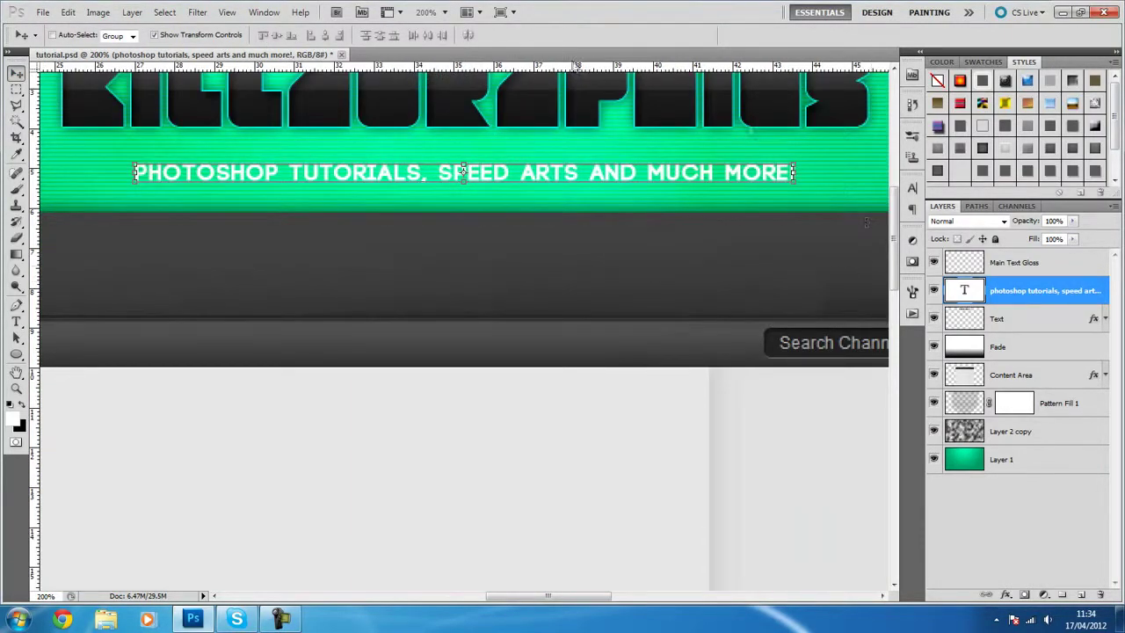
pyautogui.click(445, 12)
pyautogui.click(445, 46)
pyautogui.click(445, 14)
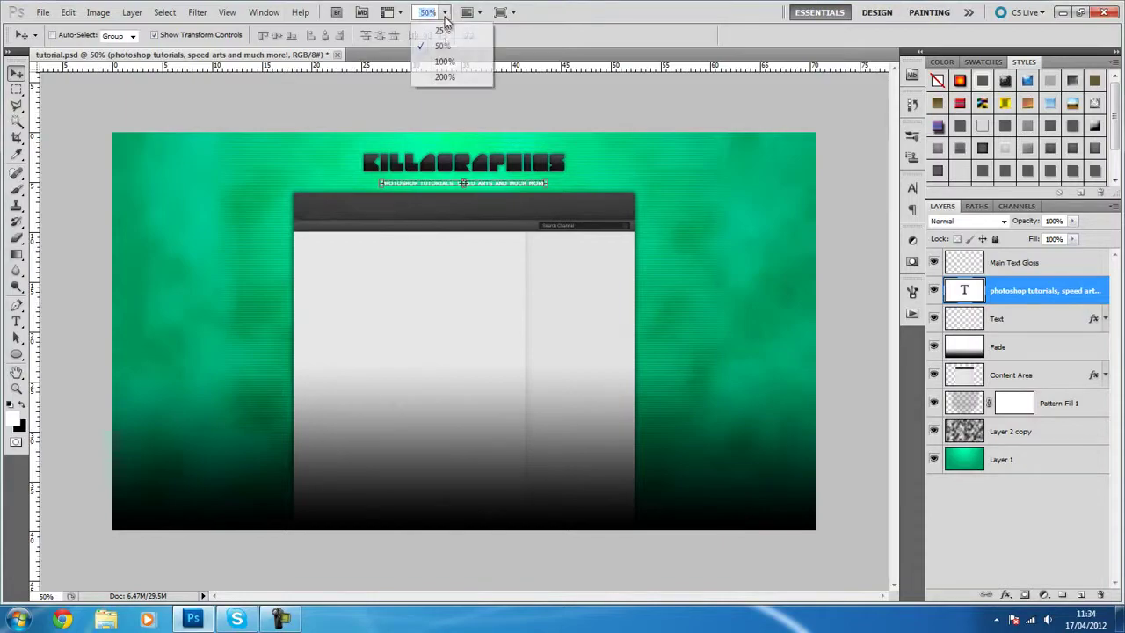
pyautogui.click(445, 61)
pyautogui.moveTo(886, 308); pyautogui.dragTo(886, 250)
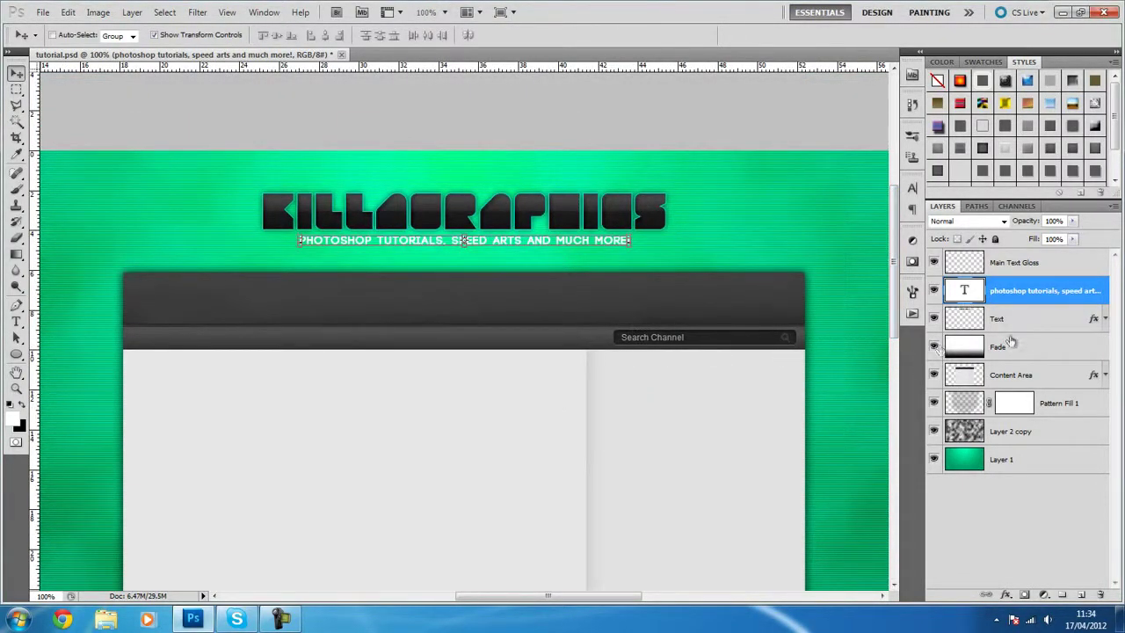
# - Add a gradient overlay to the tagline layer using the custom near-black linear gradient at 90 degrees
pyautogui.rightClick(1022, 292)
pyautogui.click(910, 216)
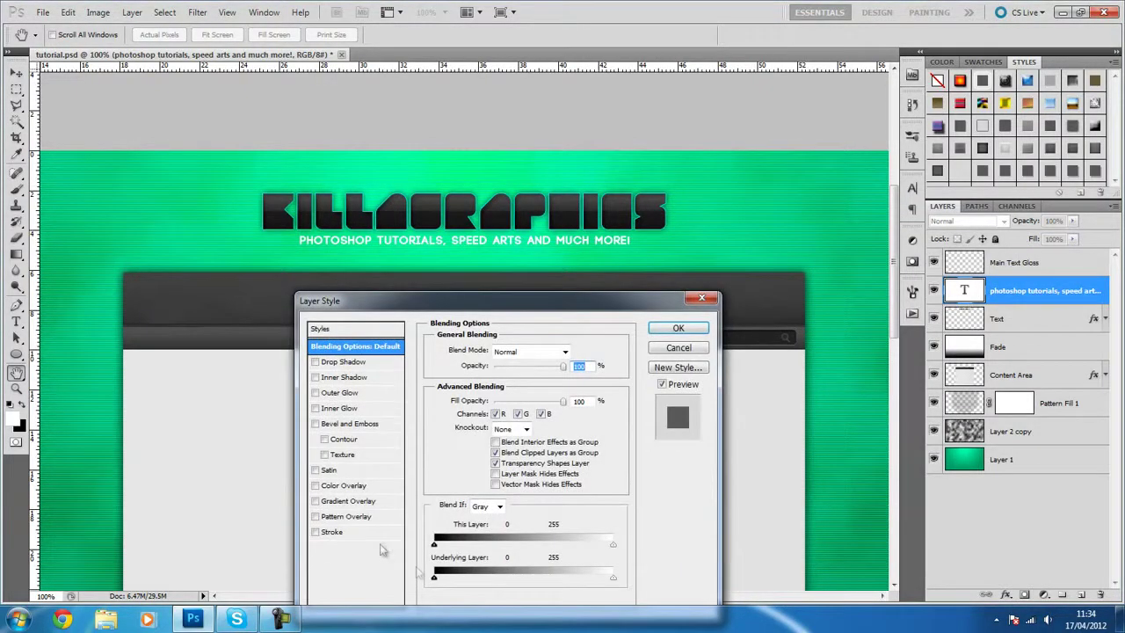
pyautogui.click(316, 500)
pyautogui.click(343, 501)
pyautogui.click(519, 381)
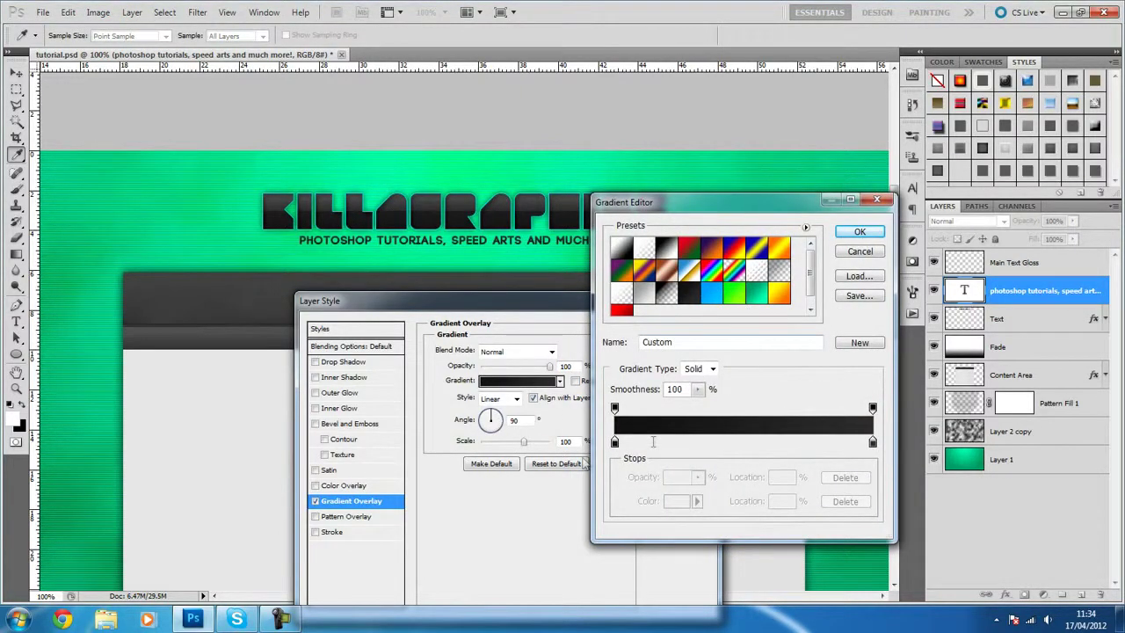
pyautogui.click(857, 232)
# - Add a 1 px outside stroke to the tagline in white (ffffff) with the Overlay blend mode
pyautogui.click(316, 531)
pyautogui.click(334, 531)
pyautogui.moveTo(481, 349); pyautogui.dragTo(479, 349)
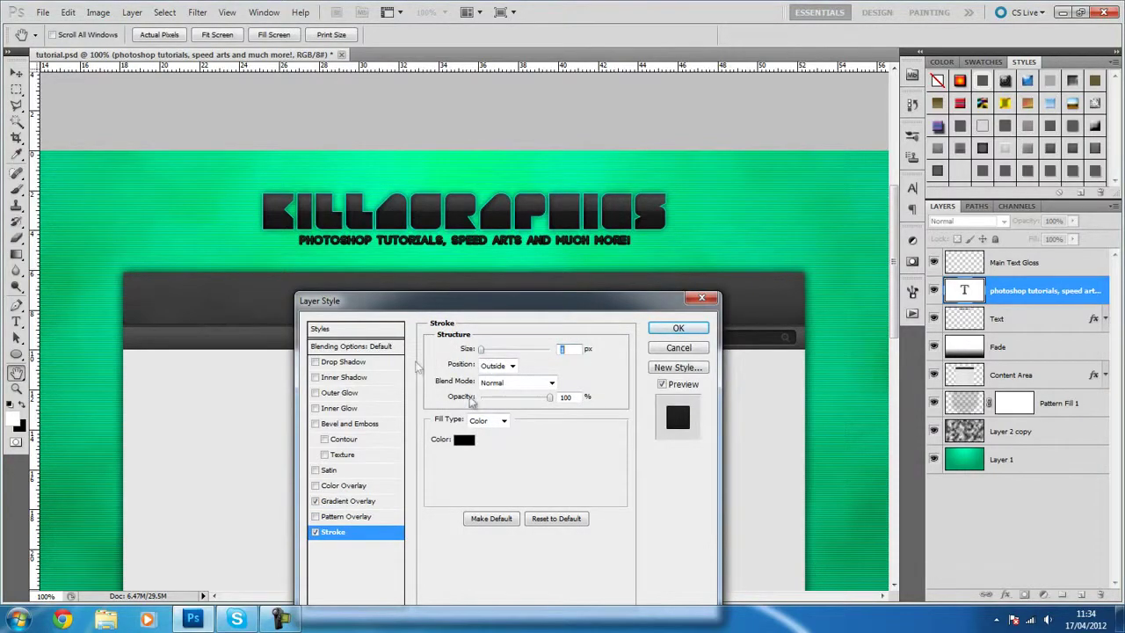
pyautogui.click(463, 440)
pyautogui.click(661, 324)
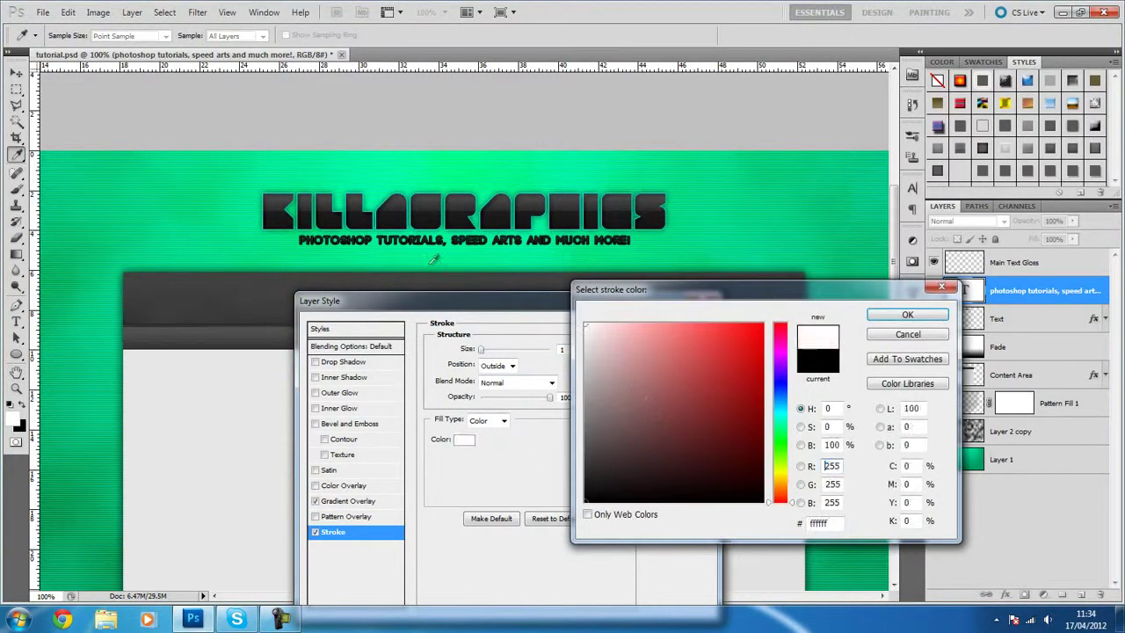
pyautogui.click(885, 314)
pyautogui.click(512, 366)
pyautogui.click(492, 380)
pyautogui.click(514, 382)
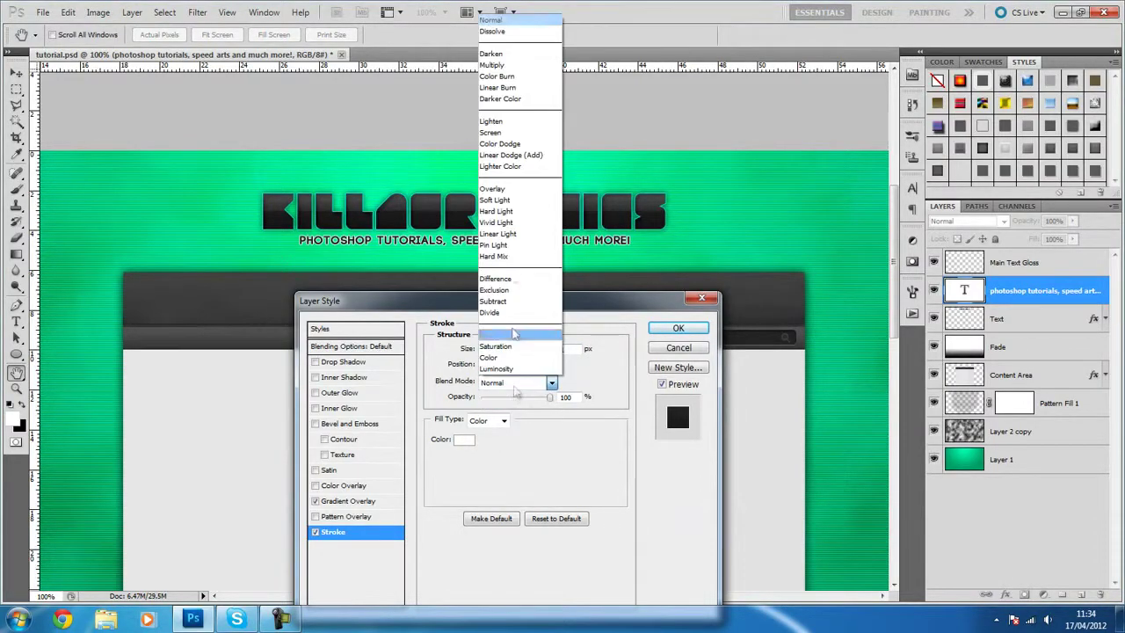
pyautogui.click(483, 246)
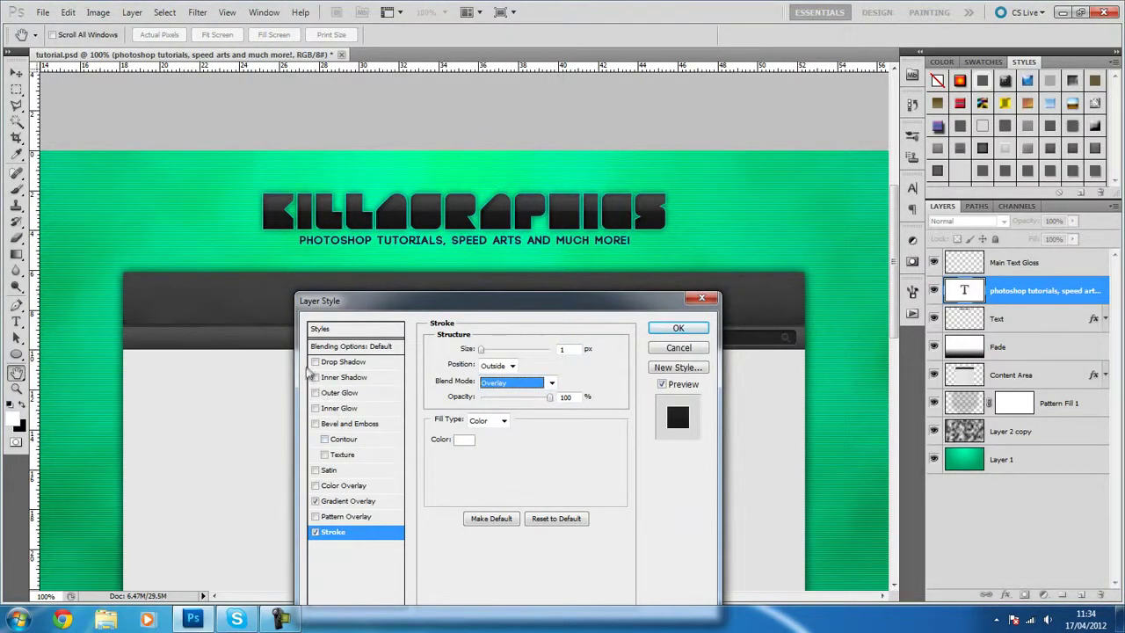
# - Give the tagline a drop shadow with distance 0 px, size 7 px and 90% opacity, apply the layer style and deselect the layer
pyautogui.click(356, 362)
pyautogui.moveTo(484, 409); pyautogui.dragTo(421, 419)
pyautogui.click(567, 437)
pyautogui.write('7')
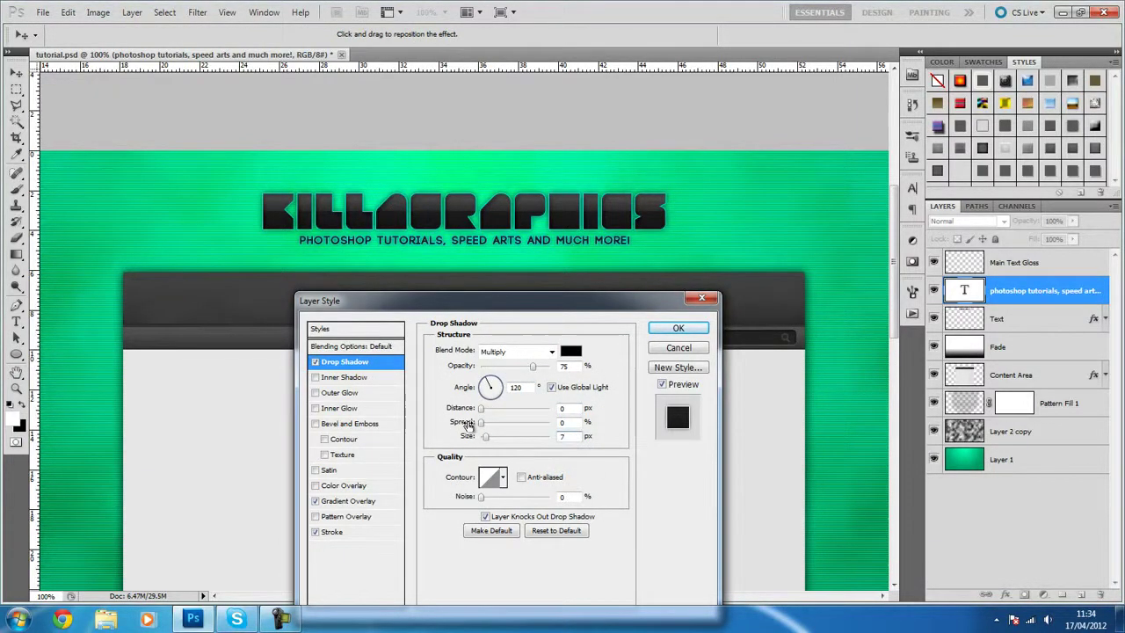
pyautogui.moveTo(532, 367); pyautogui.dragTo(587, 373)
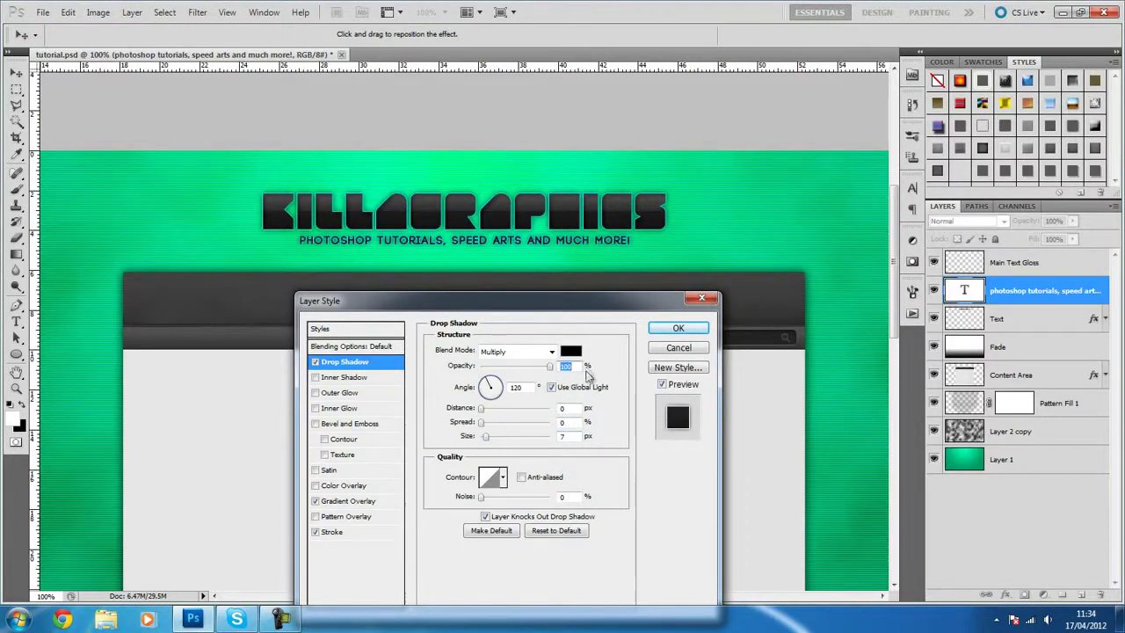
pyautogui.write('90')
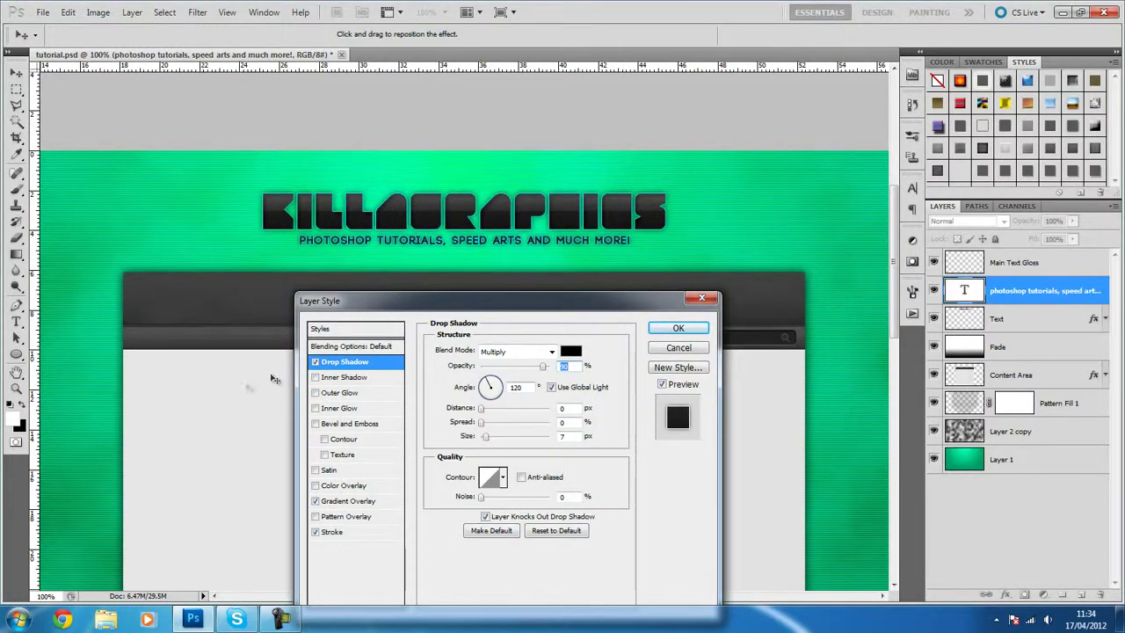
pyautogui.click(666, 332)
pyautogui.click(1022, 573)
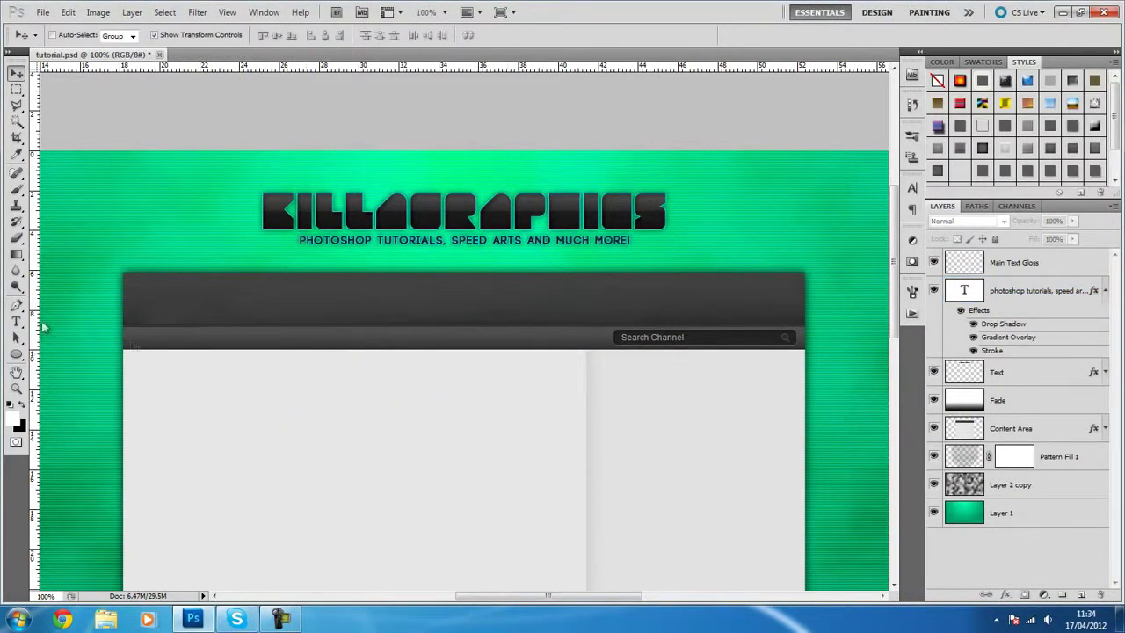
# - Move the tagline layer above the Main Text Gloss layer in the layer stack
pyautogui.click(1044, 268)
pyautogui.moveTo(1044, 294); pyautogui.dragTo(1025, 356)
pyautogui.hotkey('shift', 'alt', ']')
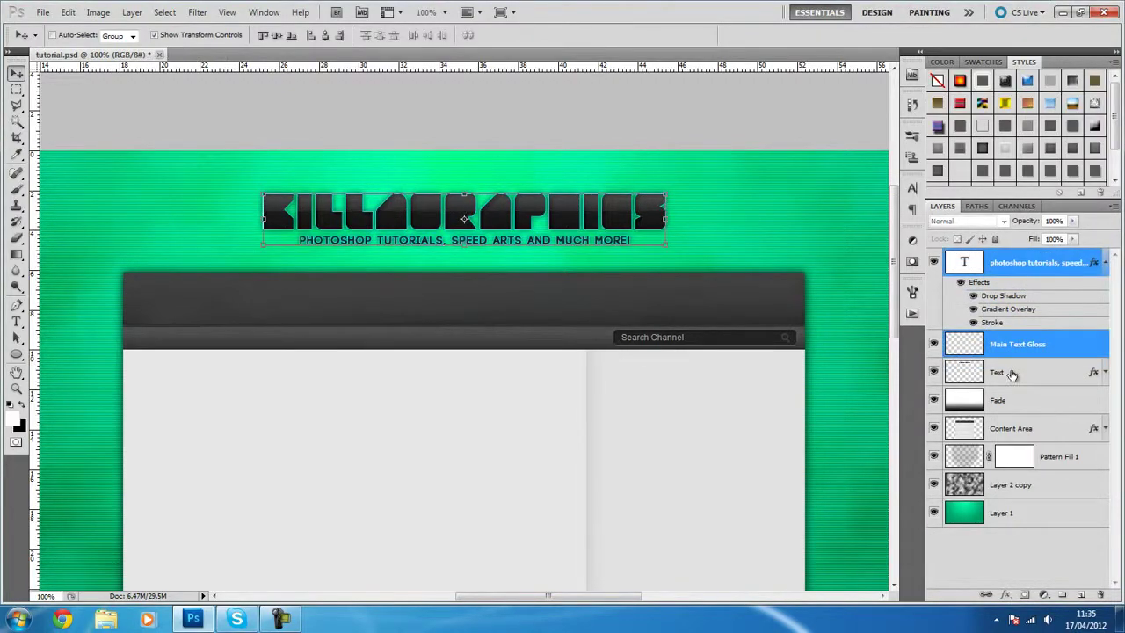
# - Show the guides and move the tagline, Main Text Gloss and Text layers up together to center them on the horizontal guide
pyautogui.keyDown('shift'); pyautogui.click(1013, 374); pyautogui.keyUp('shift')
pyautogui.hotkey('ctrl', ';')
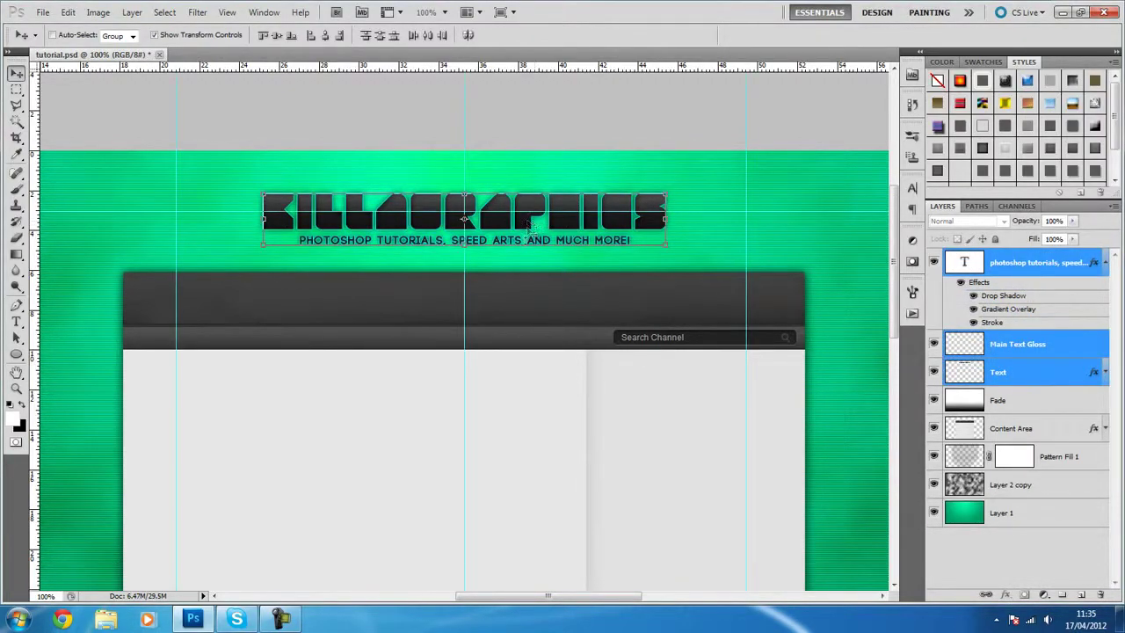
pyautogui.hotkey('ctrl', 't')
pyautogui.moveTo(536, 232); pyautogui.dragTo(535, 225)
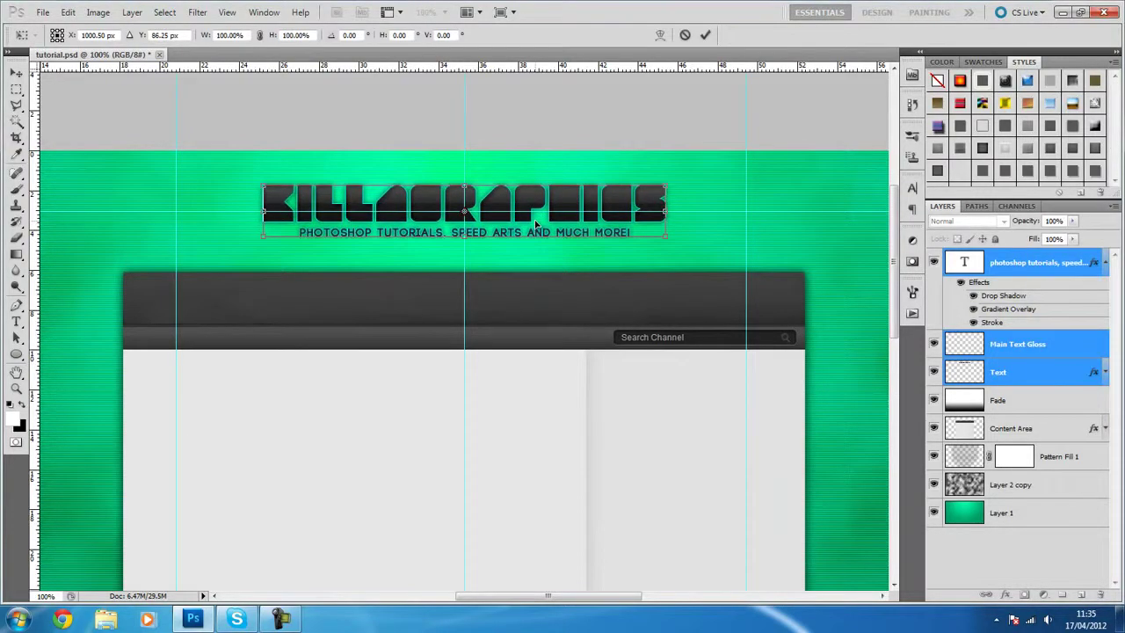
pyautogui.press('Return')
pyautogui.click(975, 574)
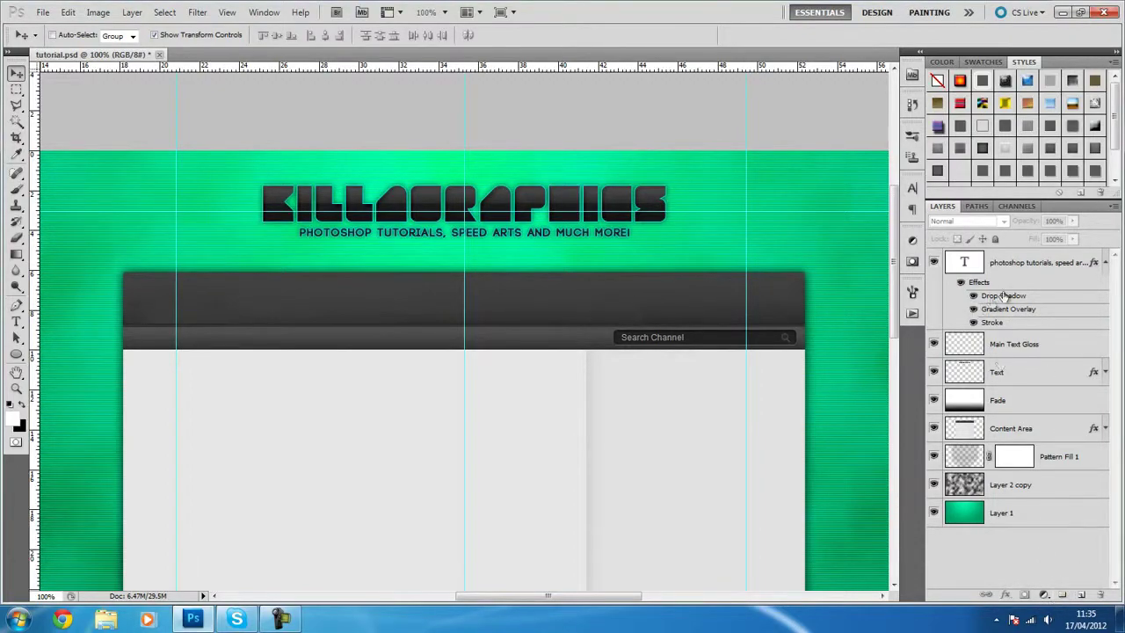
# - Select the tagline layer, collapse its effects list and activate the Rounded Rectangle tool
pyautogui.click(1002, 264)
pyautogui.click(1104, 263)
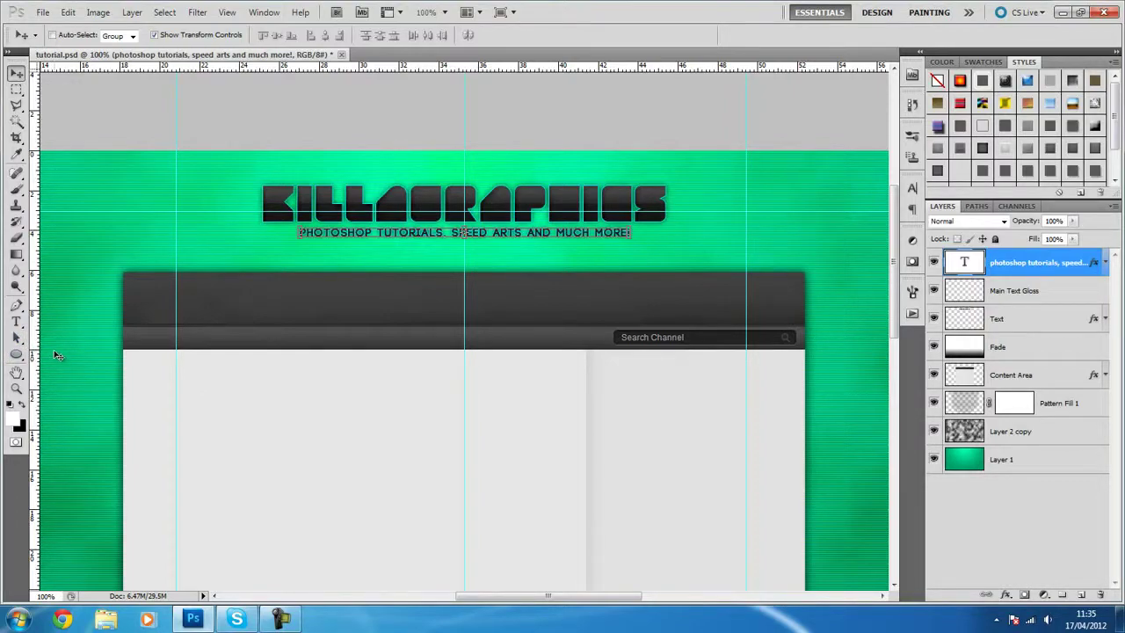
pyautogui.click(16, 355)
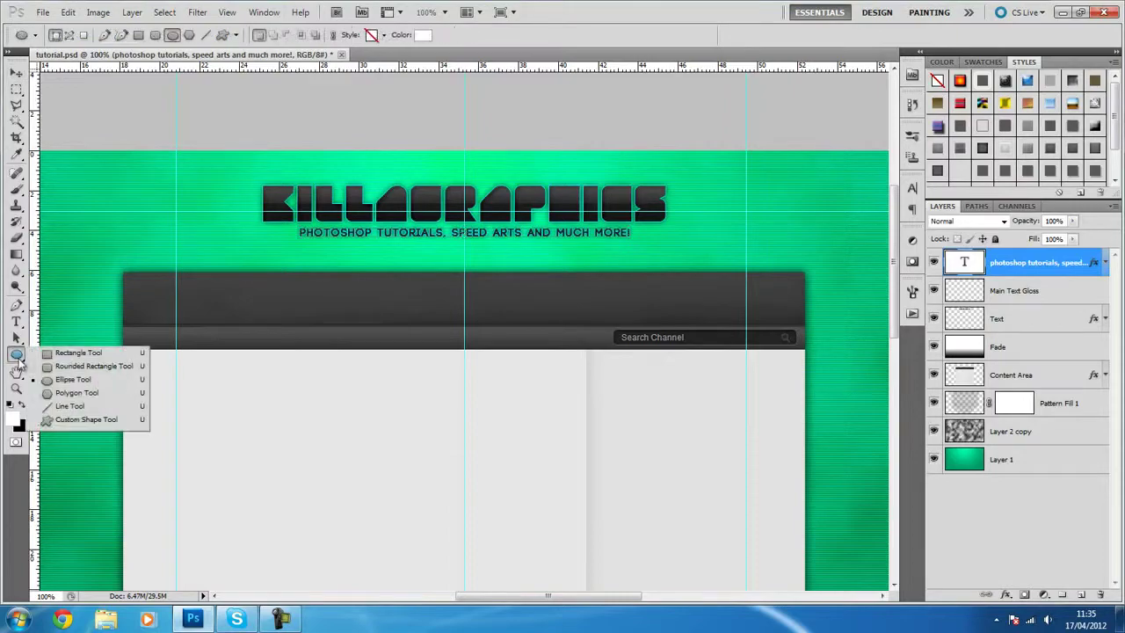
pyautogui.click(79, 369)
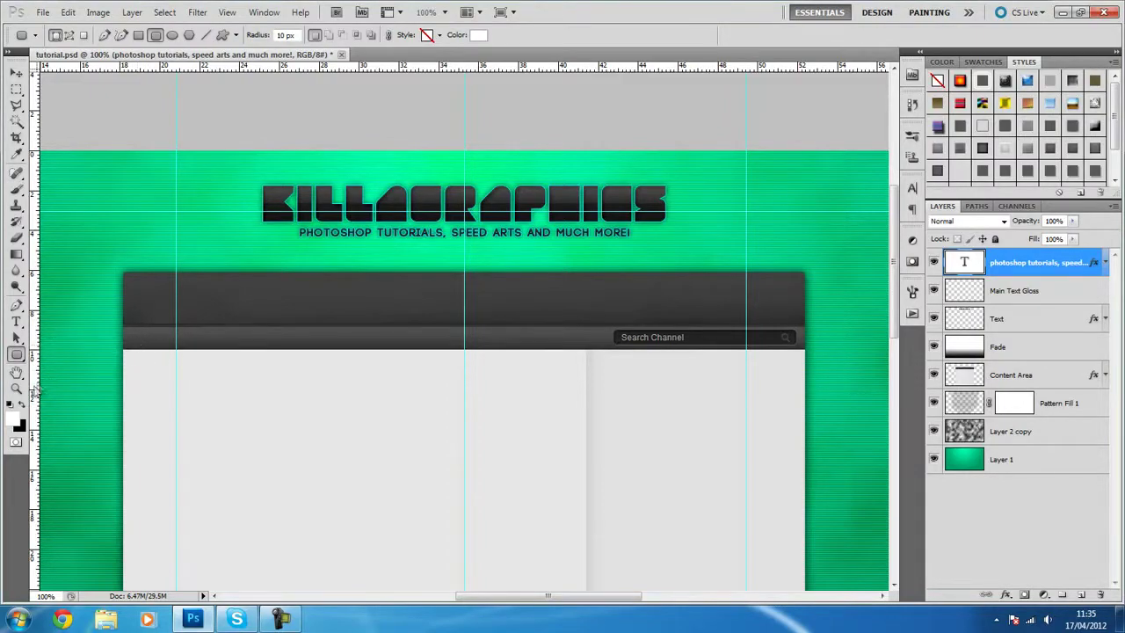
pyautogui.click(16, 354)
pyautogui.click(51, 369)
pyautogui.click(15, 354)
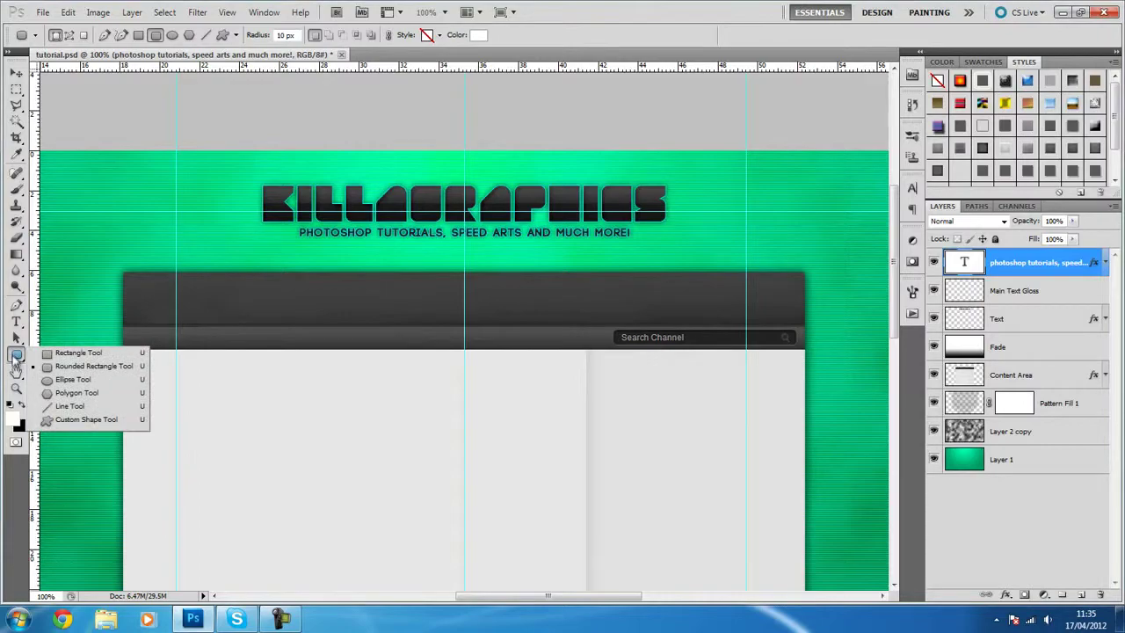
pyautogui.click(288, 36)
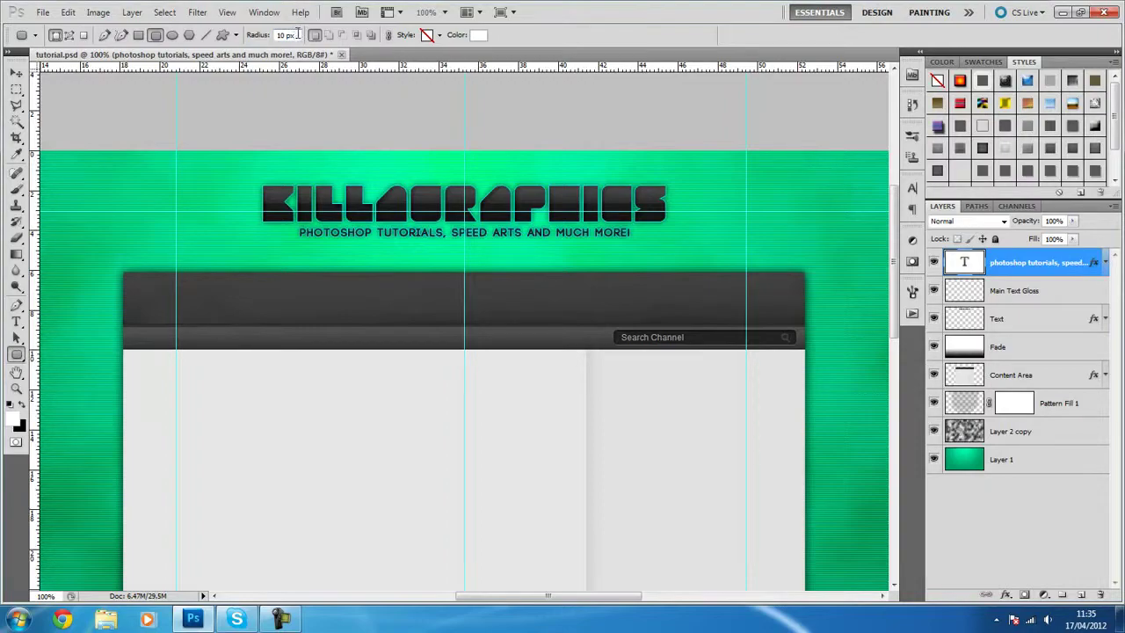
pyautogui.click(16, 355)
pyautogui.click(293, 44)
pyautogui.moveTo(119, 211); pyautogui.dragTo(733, 256)
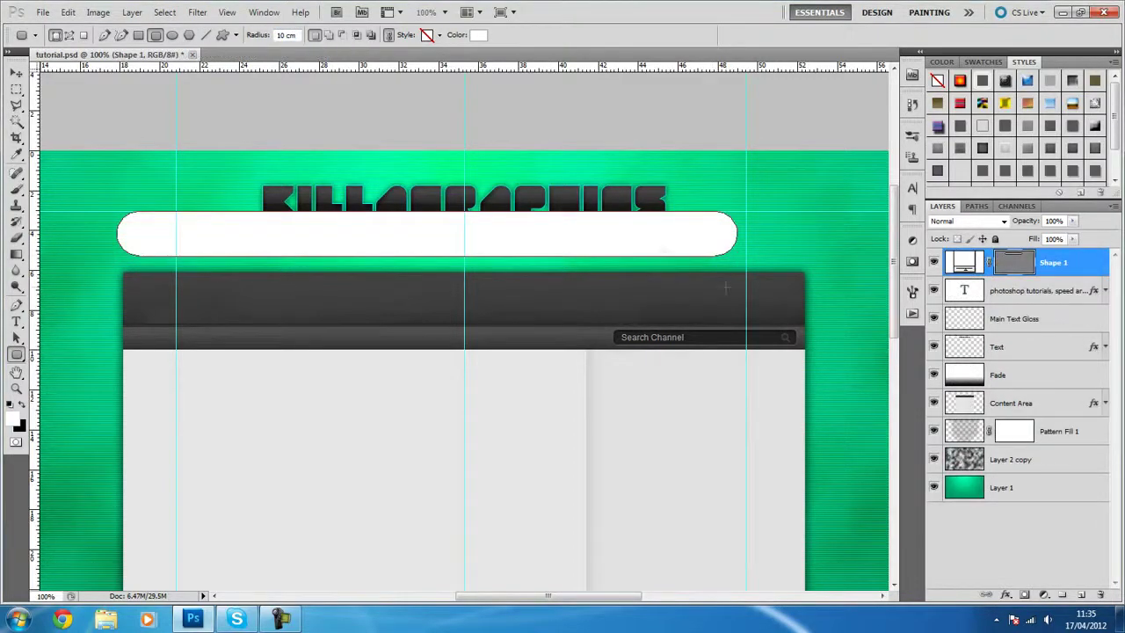
pyautogui.click(16, 72)
pyautogui.moveTo(328, 241); pyautogui.dragTo(368, 239)
pyautogui.hotkey('ctrl', 'z')
pyautogui.hotkey('ctrl', 'alt', 'z')
pyautogui.hotkey('ctrl', 'alt', 'z')
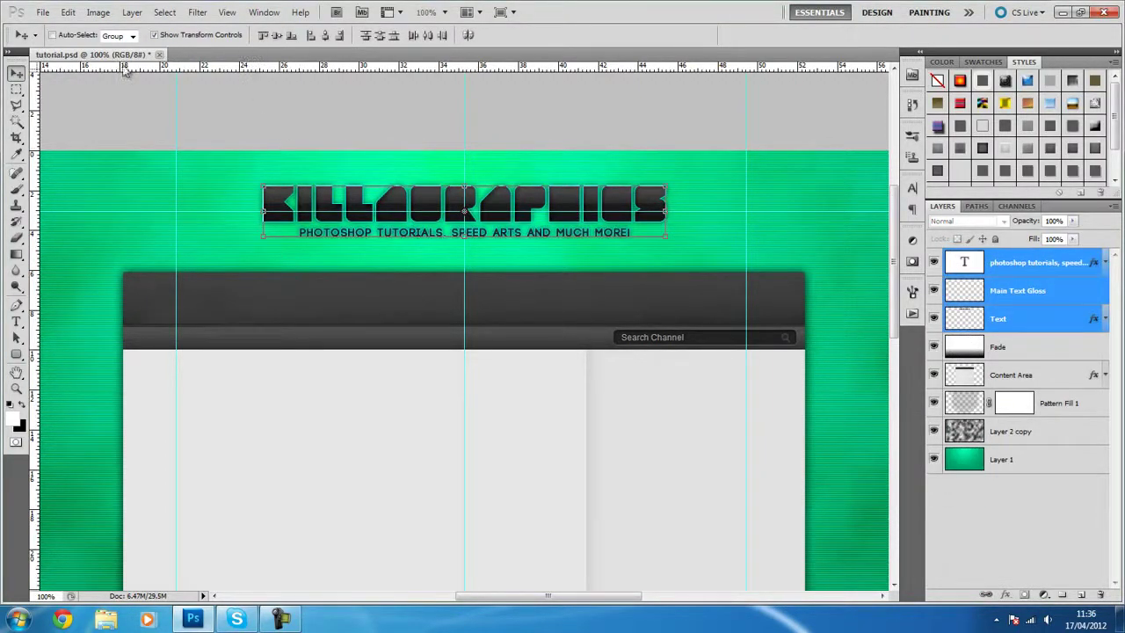
# - Set the corner radius to 10 px and draw a white rounded rectangle over the dark header, slightly narrower than the header
pyautogui.click(17, 354)
pyautogui.moveTo(17, 354); pyautogui.dragTo(279, 46)
pyautogui.click(297, 35)
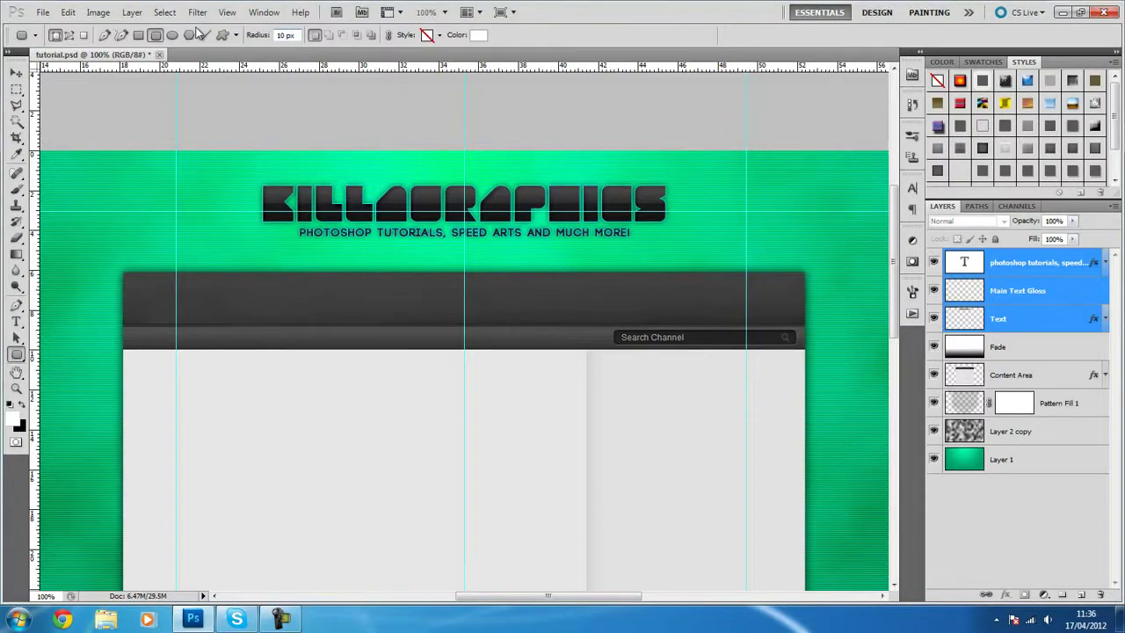
pyautogui.moveTo(176, 319); pyautogui.dragTo(810, 322)
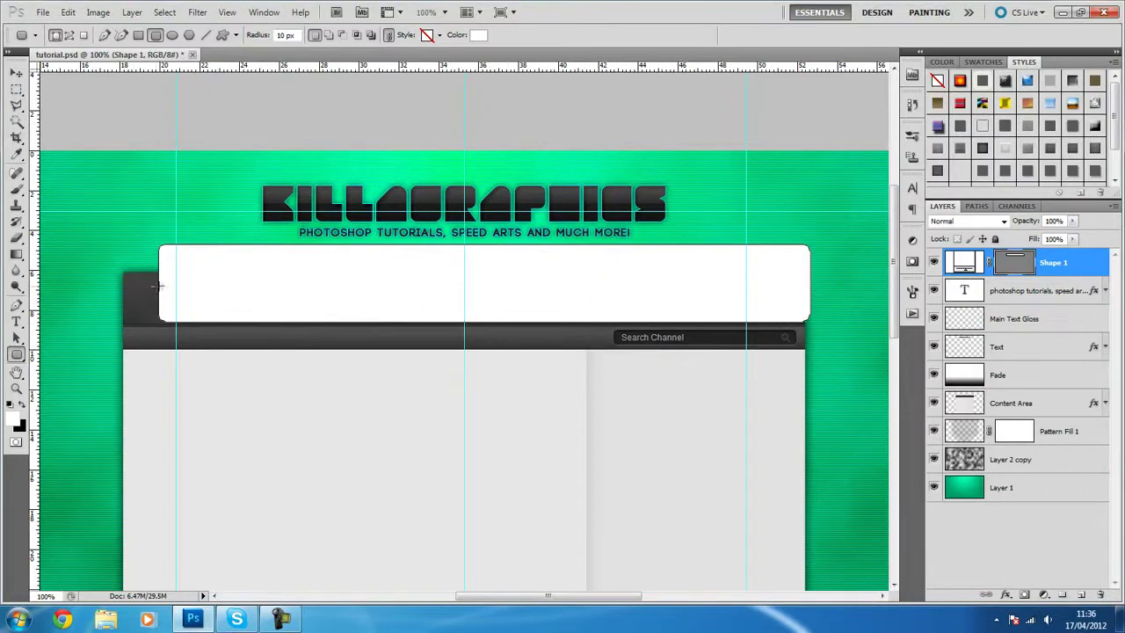
# - Center the rounded rectangle on the middle vertical guide, shift it slightly down and place the Shape 1 layer below Content Area
pyautogui.press('v')
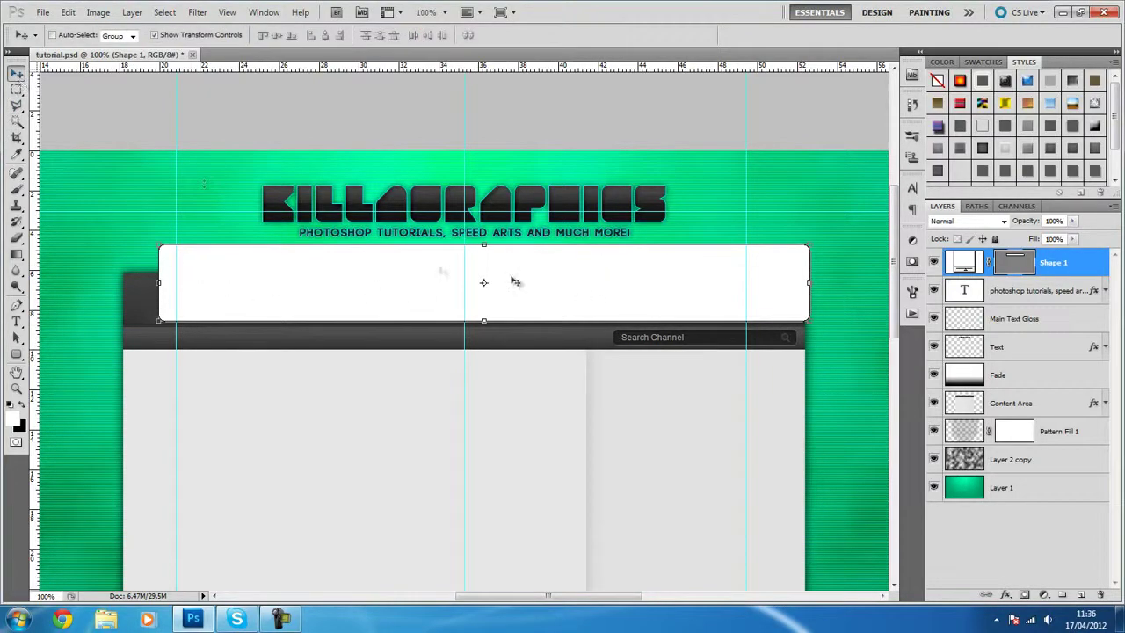
pyautogui.hotkey('shift', 'Left')
pyautogui.hotkey('shift', 'Left')
pyautogui.press('Left')
pyautogui.press('Left')
pyautogui.hotkey('shift', 'Down')
pyautogui.press('Down')
pyautogui.press('Down')
pyautogui.moveTo(1050, 263); pyautogui.dragTo(1043, 406)
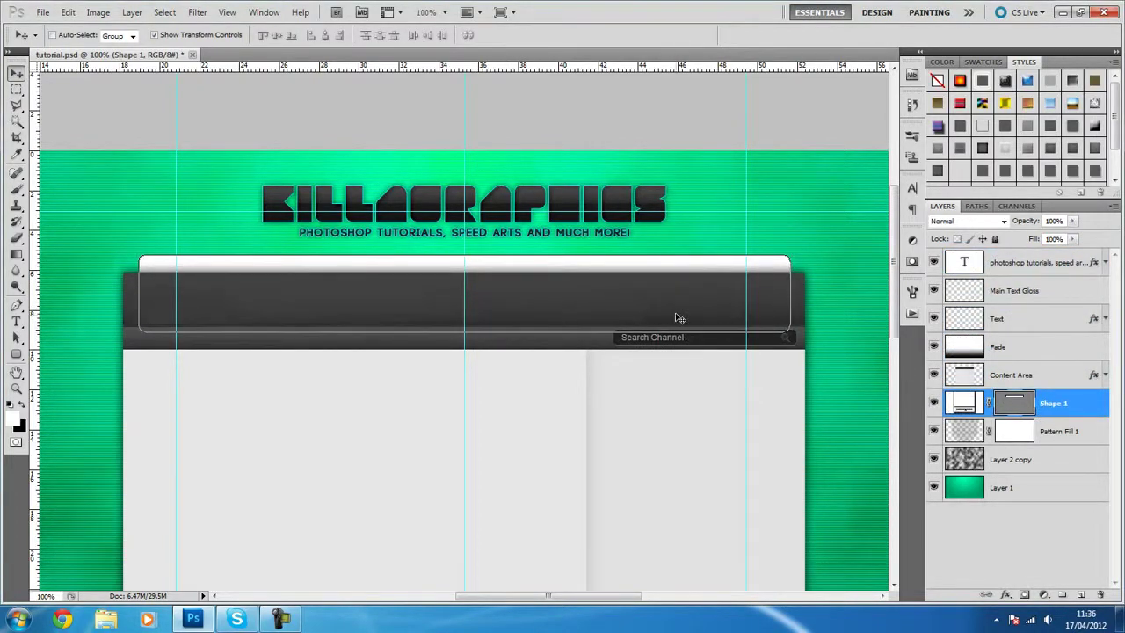
# - Fine-tune the vertical position of Shape 1 so only a thin strip extends above the dark header
pyautogui.press('Up')
pyautogui.press('Up')
pyautogui.press('Up')
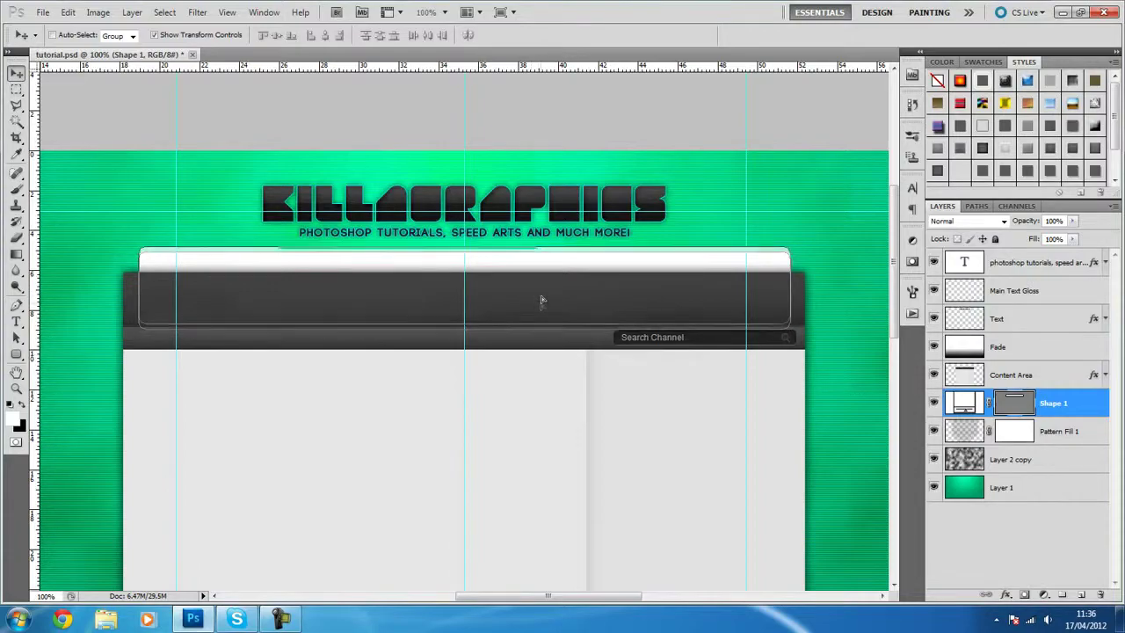
pyautogui.press('Down')
pyautogui.press('Down')
pyautogui.press('Down')
pyautogui.press('Down')
pyautogui.press('Down')
pyautogui.press('Down')
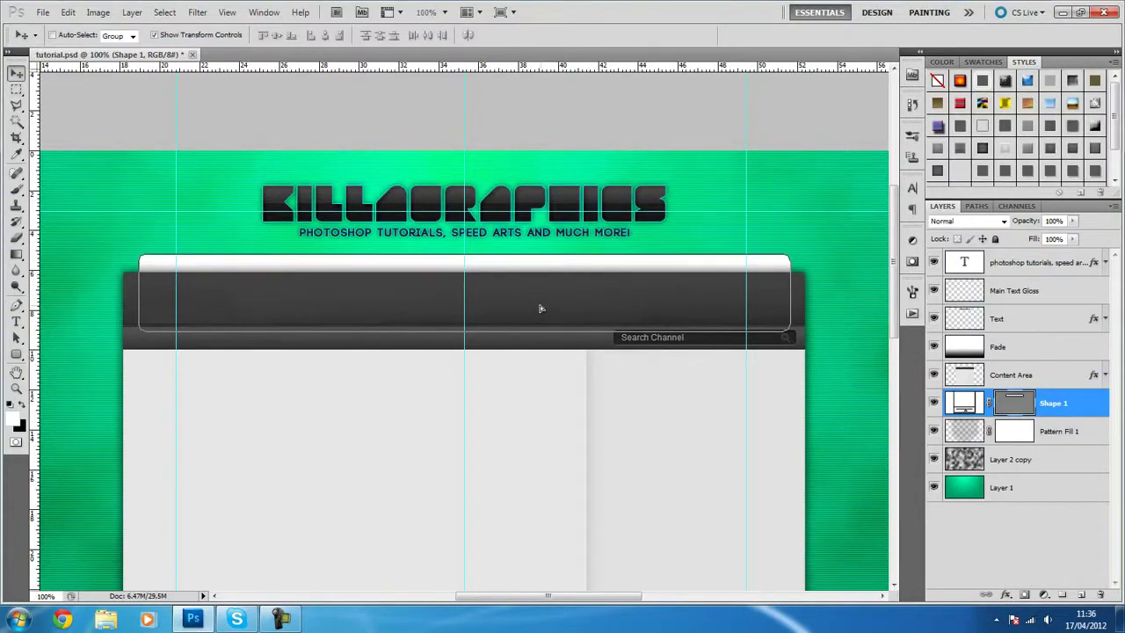
pyautogui.press('Up')
pyautogui.press('Up')
pyautogui.press('Up')
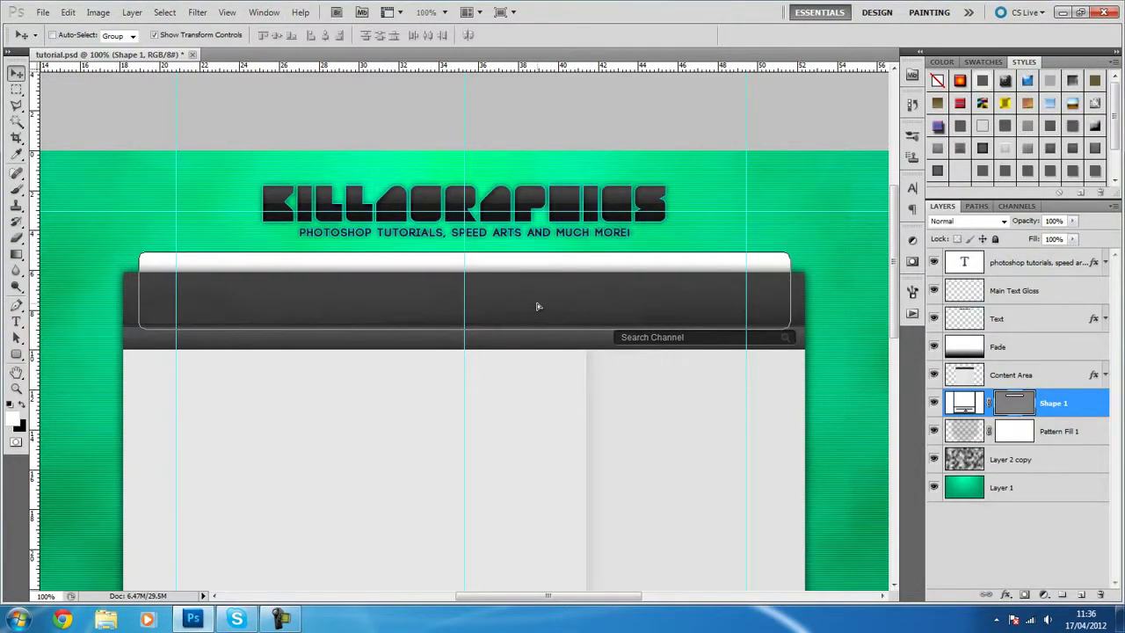
pyautogui.press('Up')
pyautogui.moveTo(513, 302); pyautogui.dragTo(512, 311)
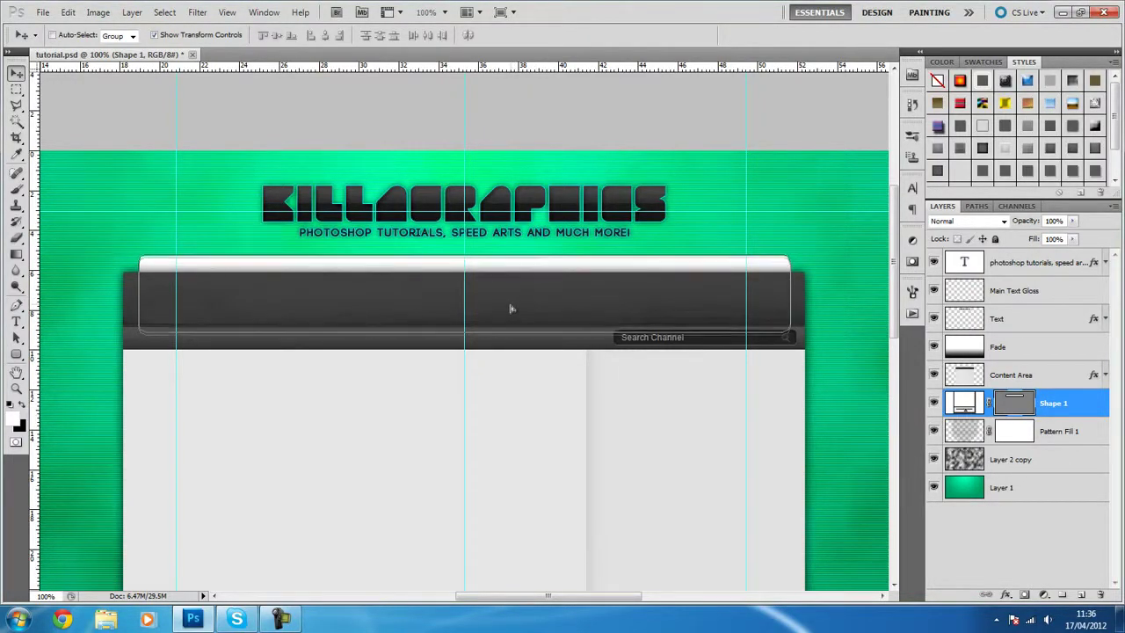
pyautogui.moveTo(510, 288); pyautogui.dragTo(502, 287)
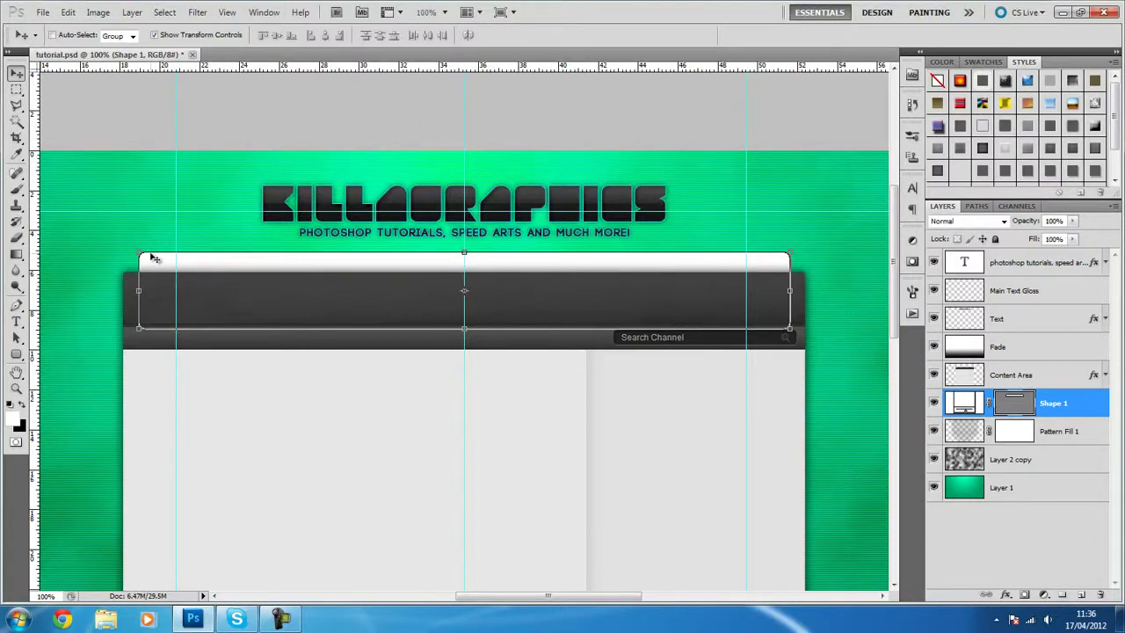
# - Check the spacing beside the shape's right end with a marquee selection, deselect, and move the shape slightly down
pyautogui.click(15, 89)
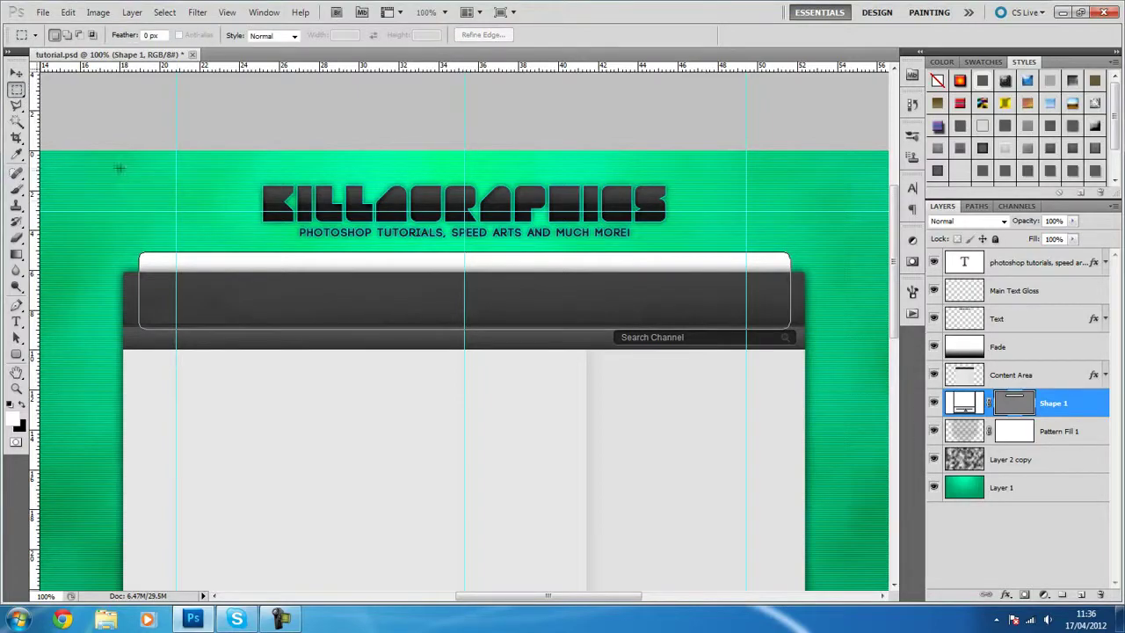
pyautogui.moveTo(777, 261); pyautogui.dragTo(817, 261)
pyautogui.hotkey('ctrl', 'd')
pyautogui.click(17, 73)
pyautogui.moveTo(341, 273); pyautogui.dragTo(342, 282)
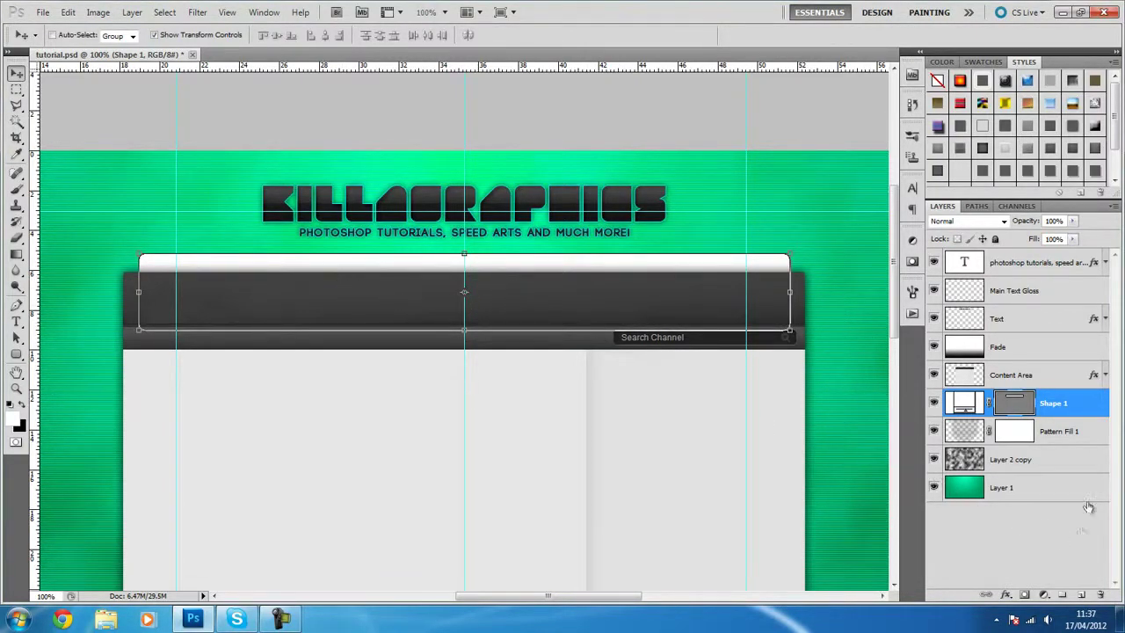
# - Add a linear gradient overlay to Shape 1 using the near-black gradient preset at 90°
pyautogui.keyDown('ctrl'); pyautogui.click(1065, 405); pyautogui.keyUp('ctrl')
pyautogui.click(1059, 406)
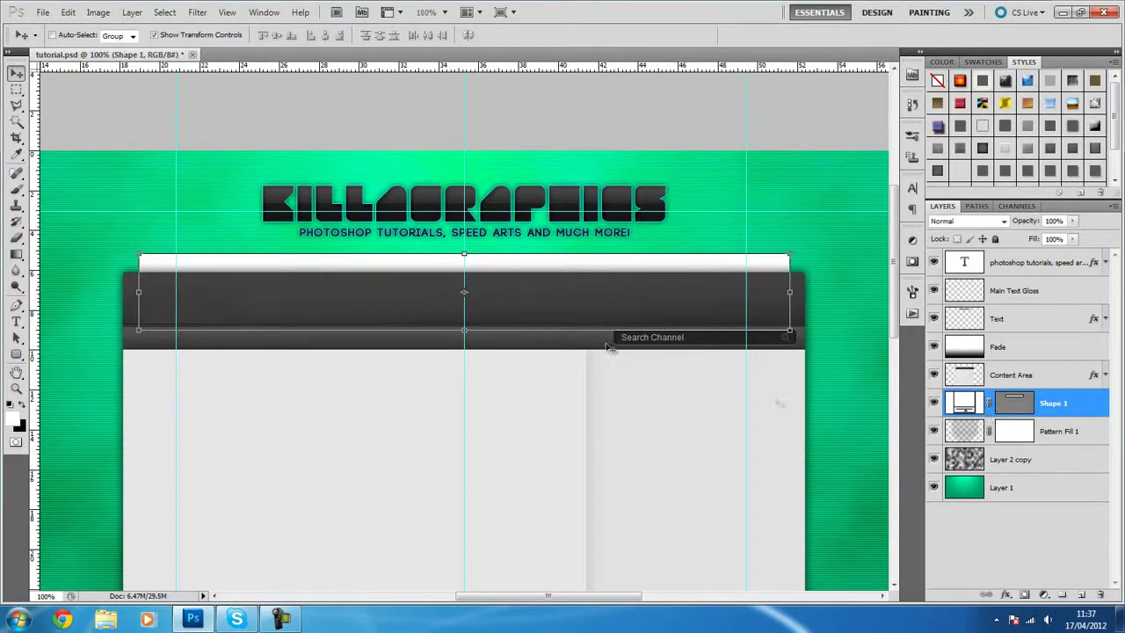
pyautogui.rightClick(1090, 397)
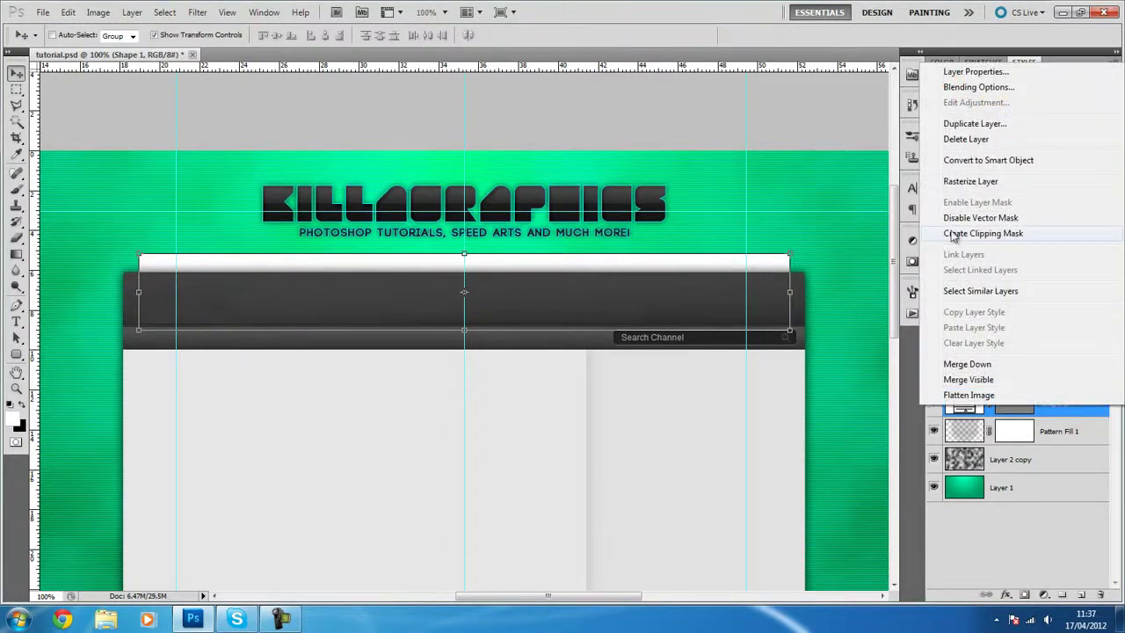
pyautogui.click(978, 87)
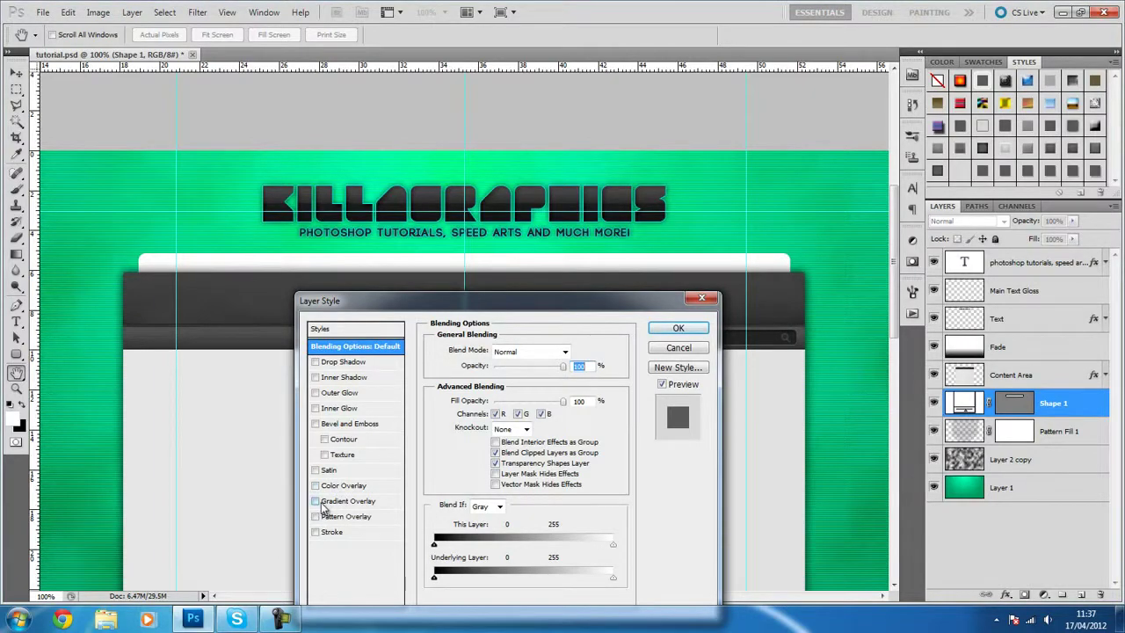
pyautogui.click(322, 502)
pyautogui.click(516, 380)
pyautogui.click(681, 301)
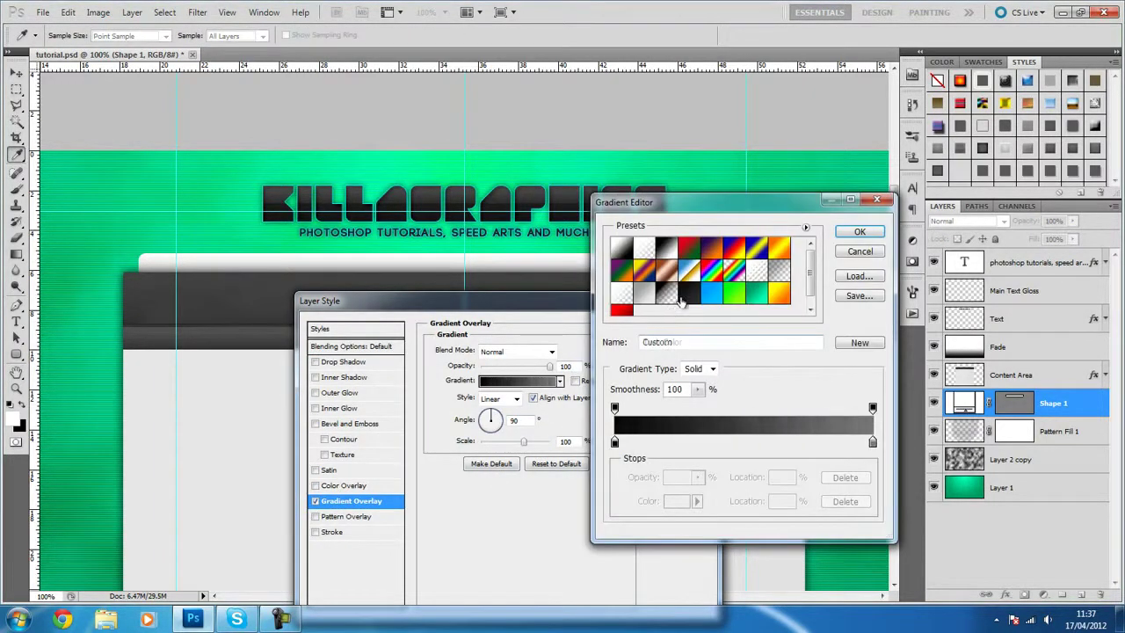
pyautogui.click(859, 231)
# - Try gradient overlay scales of 10% and 25%, keeping the shape's strip clear of the dialog
pyautogui.moveTo(528, 442); pyautogui.dragTo(482, 443)
pyautogui.moveTo(401, 312); pyautogui.dragTo(396, 338)
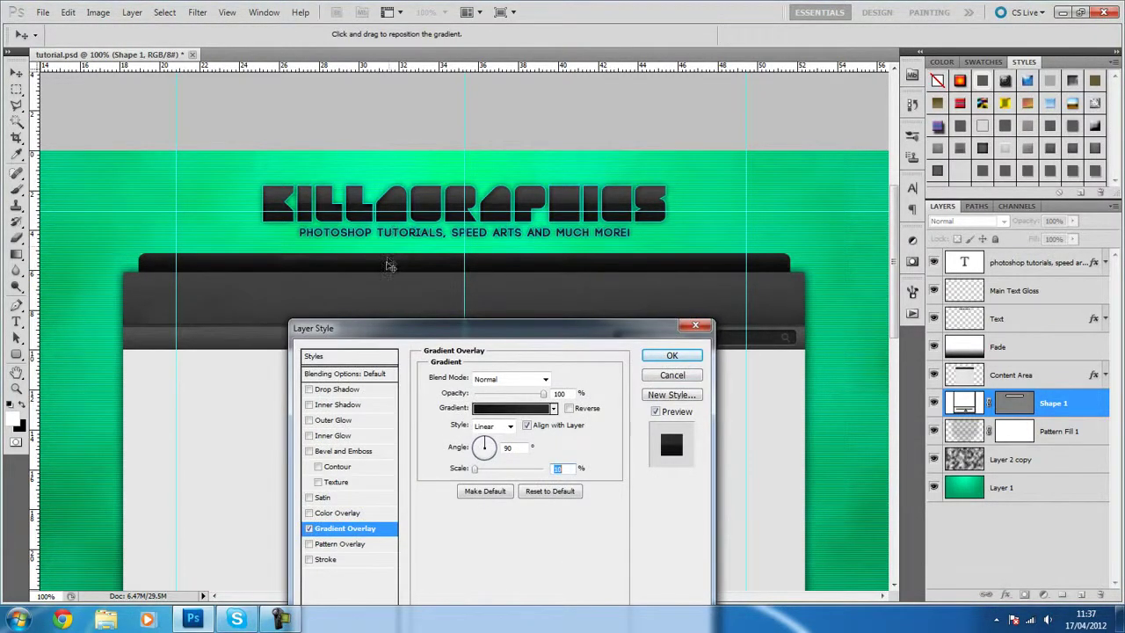
pyautogui.moveTo(475, 471); pyautogui.dragTo(483, 474)
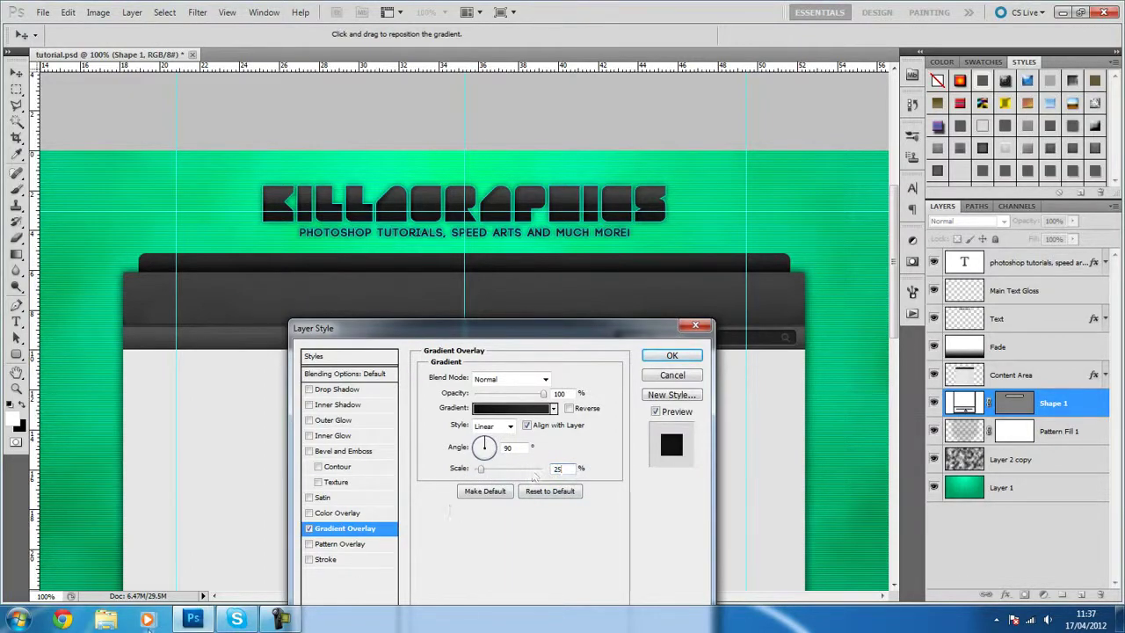
# - Open Background-PNG from the Killagraphics greenyblue bg folder under Youtube Backgrounds, examine the finished bar above the header, and return to Photoshop
pyautogui.click(106, 620)
pyautogui.rightClick(516, 227)
pyautogui.doubleClick(516, 228)
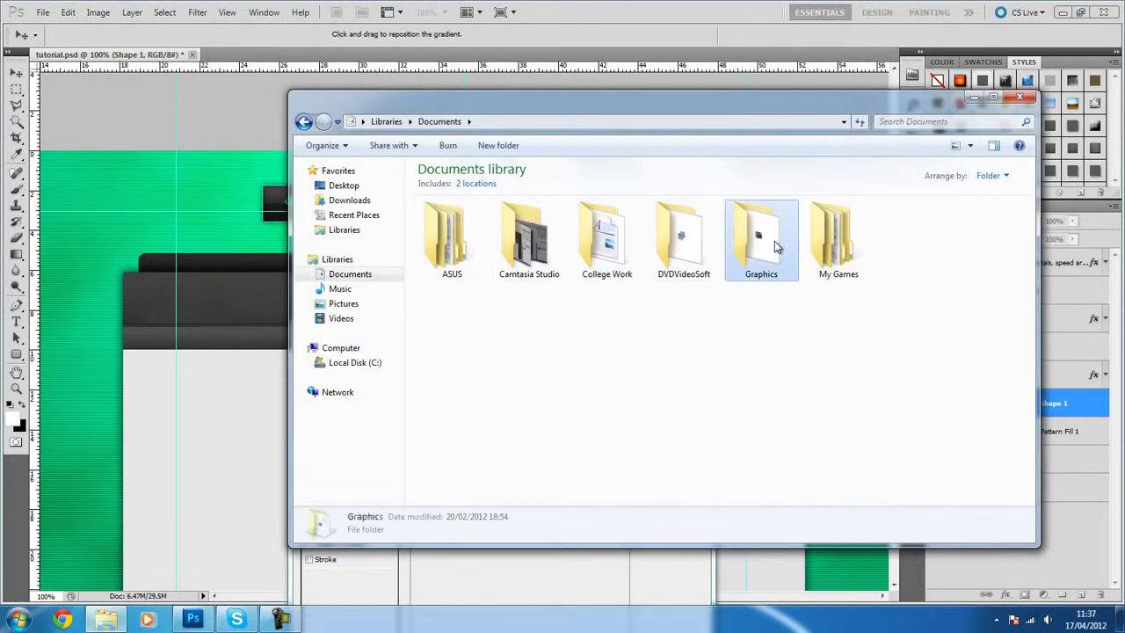
pyautogui.doubleClick(776, 247)
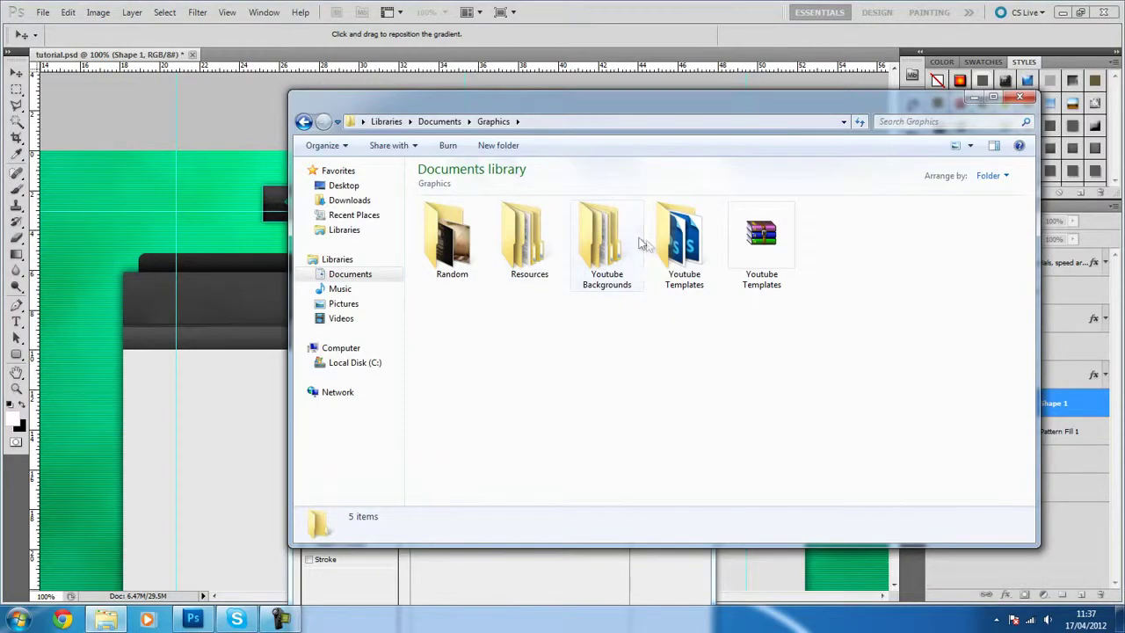
pyautogui.doubleClick(640, 242)
pyautogui.doubleClick(610, 242)
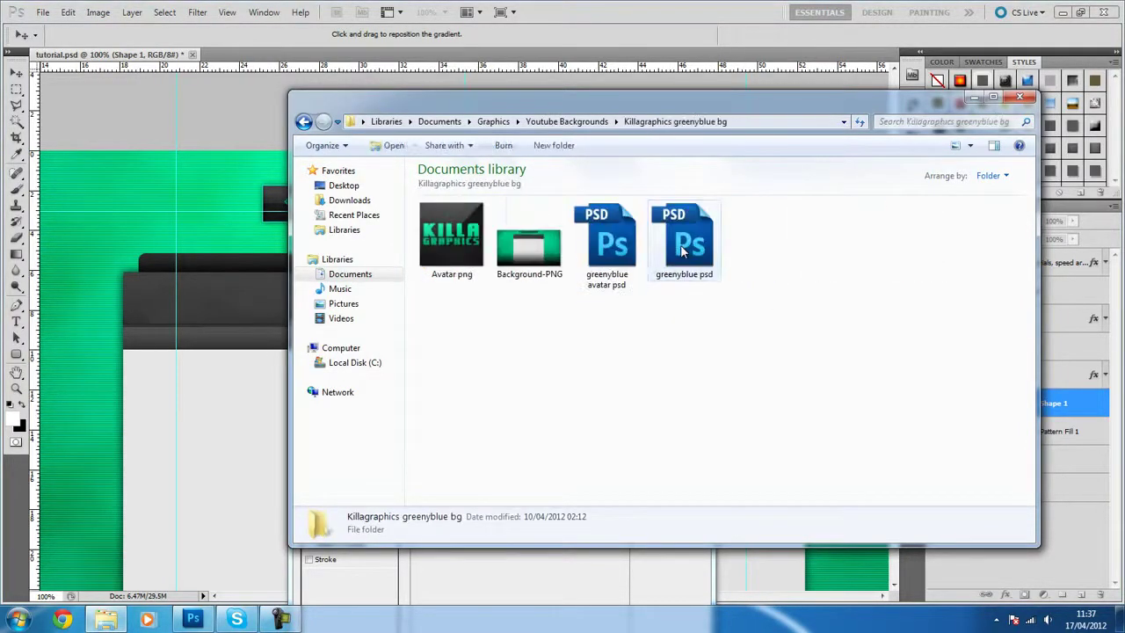
pyautogui.click(523, 257)
pyautogui.doubleClick(525, 254)
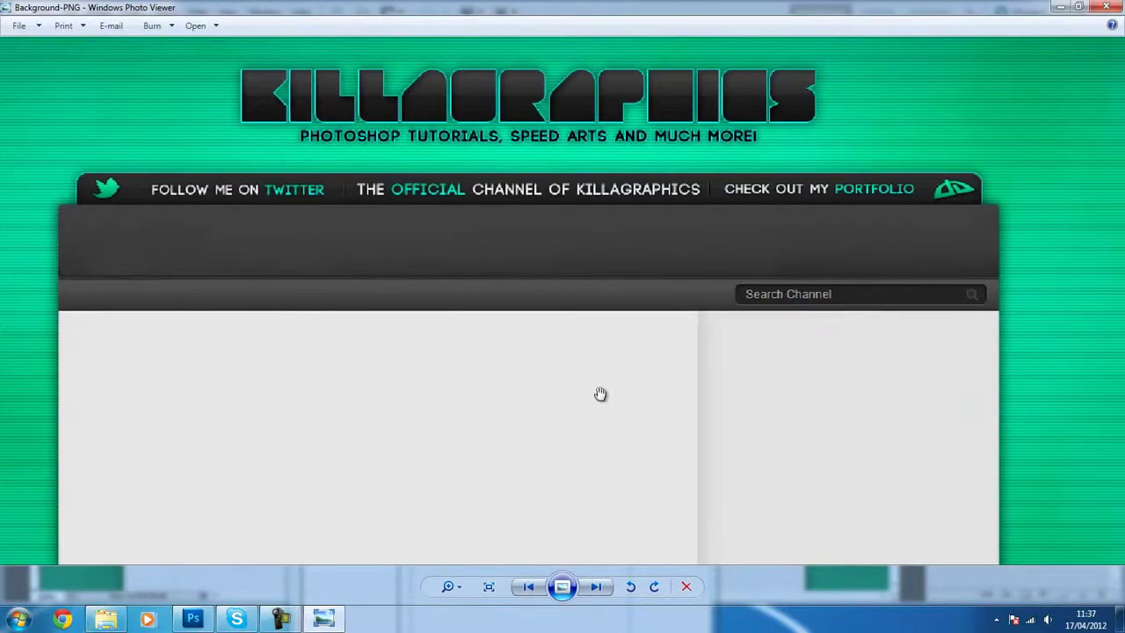
pyautogui.click(1106, 7)
pyautogui.click(1016, 98)
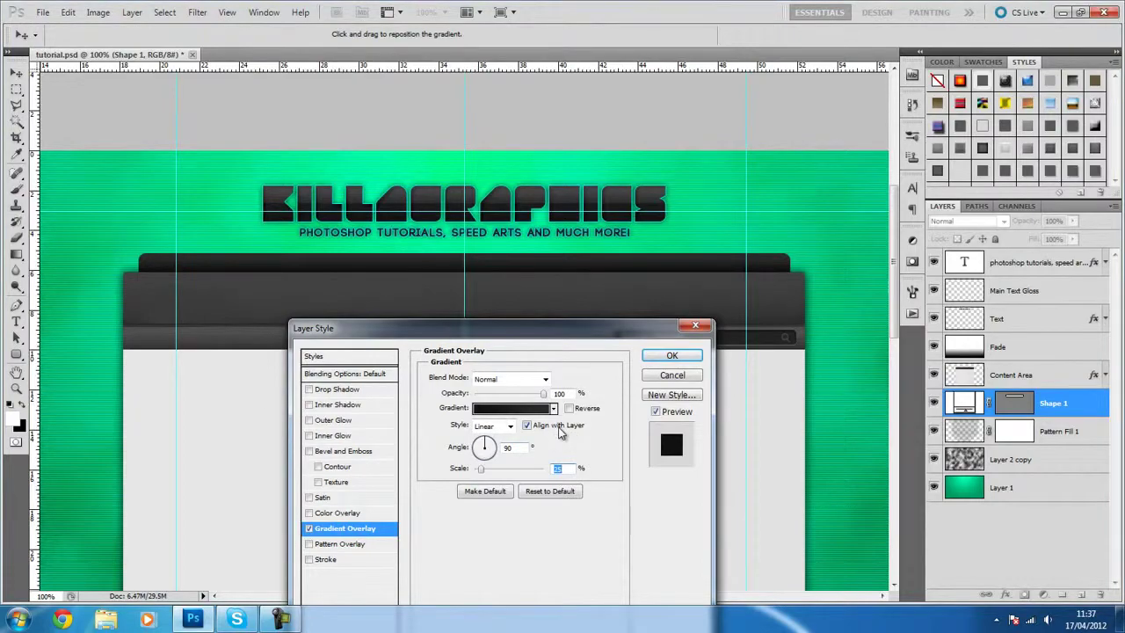
# - Set the gradient overlay's scale to 50% and apply the layer style without a drop shadow
pyautogui.click(536, 492)
pyautogui.moveTo(392, 300); pyautogui.dragTo(380, 274)
pyautogui.write('50')
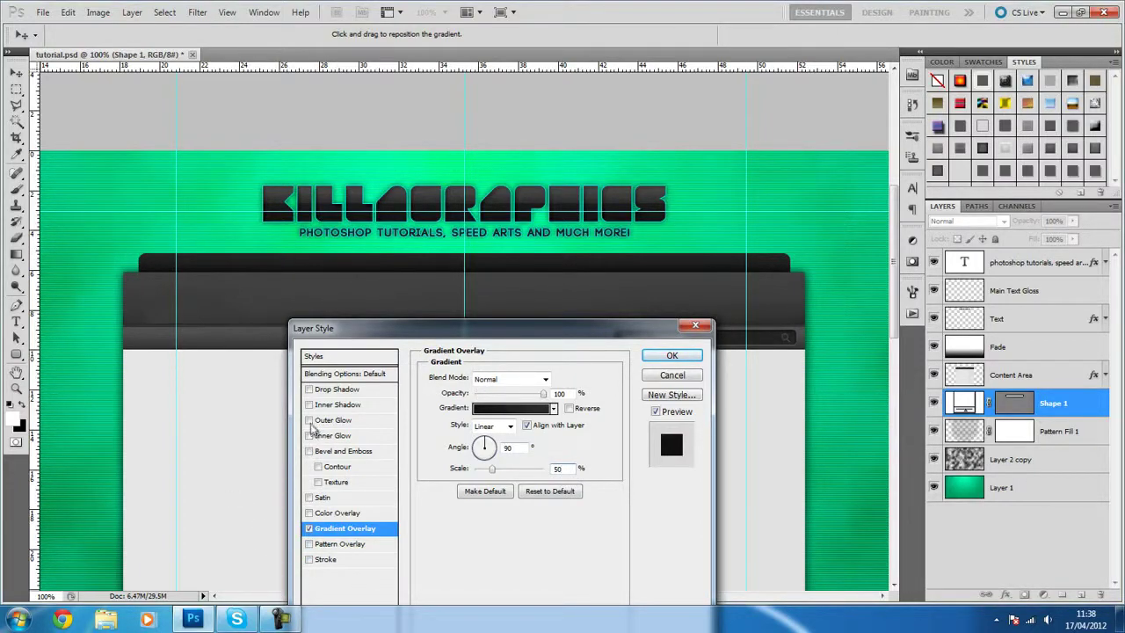
pyautogui.click(310, 389)
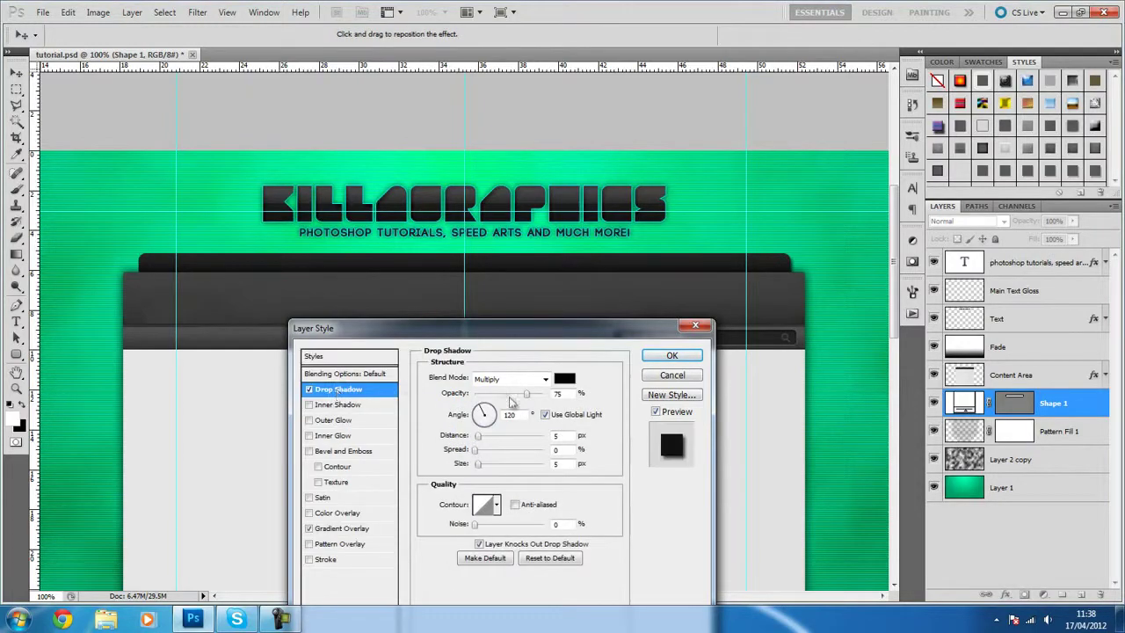
pyautogui.click(309, 389)
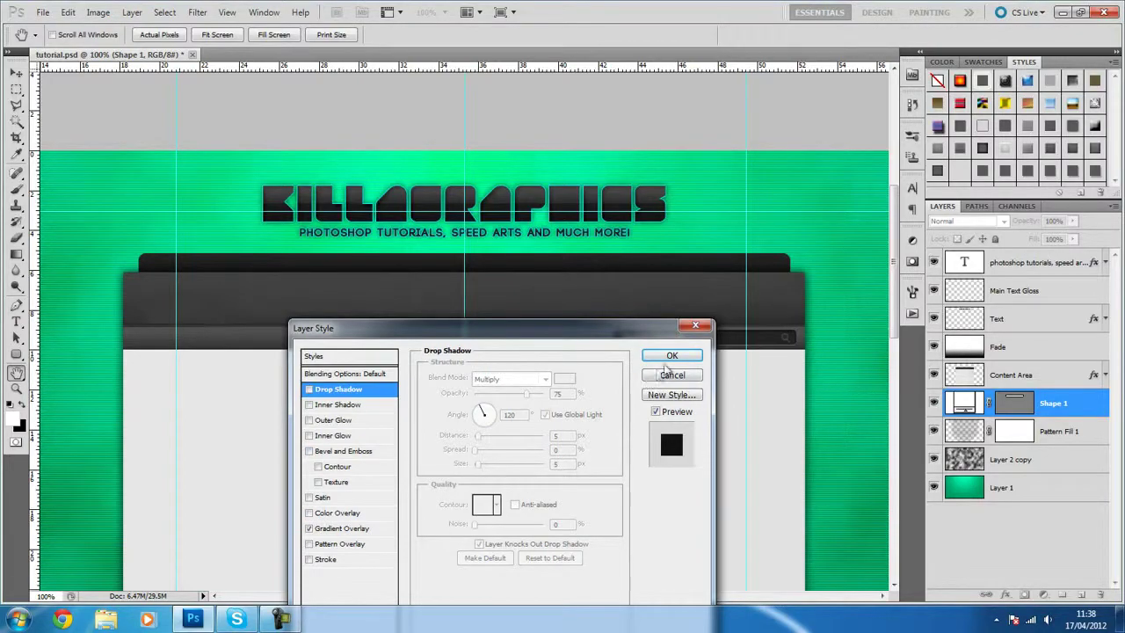
pyautogui.click(668, 356)
# - Create a new blank layer and merge it with Shape 1 to flatten the gradient into the bar
pyautogui.click(1081, 596)
pyautogui.keyDown('shift'); pyautogui.click(1060, 430); pyautogui.keyUp('shift')
pyautogui.hotkey('ctrl', 'e')
# - Add a white stroke 1 px in size to the layer style of the merged bar layer
pyautogui.rightClick(1033, 400)
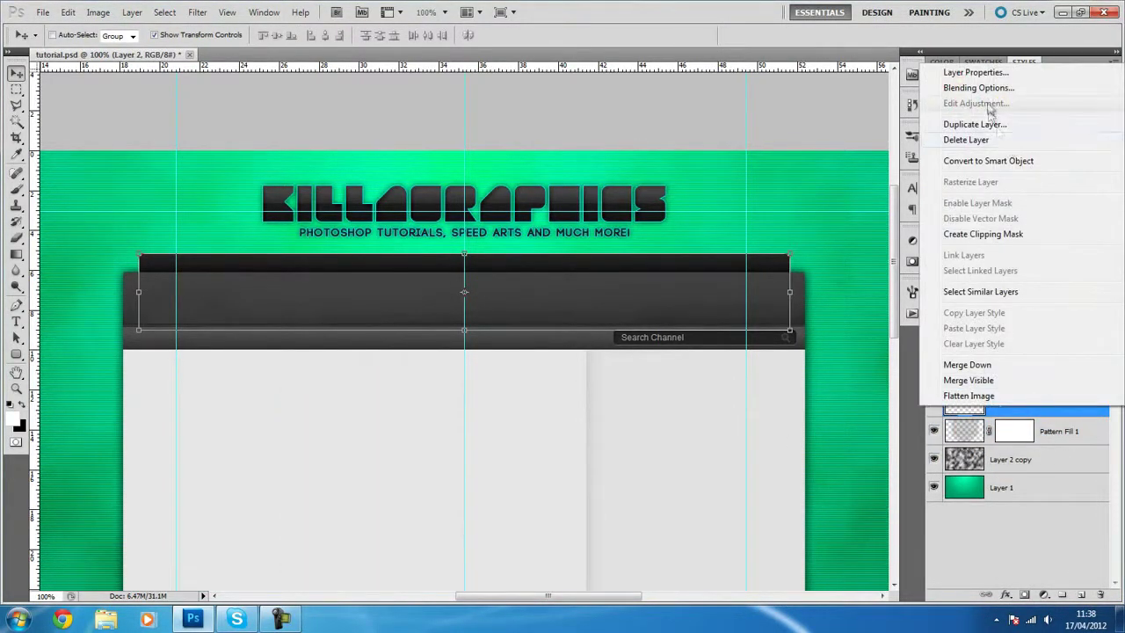
pyautogui.click(953, 46)
pyautogui.moveTo(512, 329); pyautogui.dragTo(545, 300)
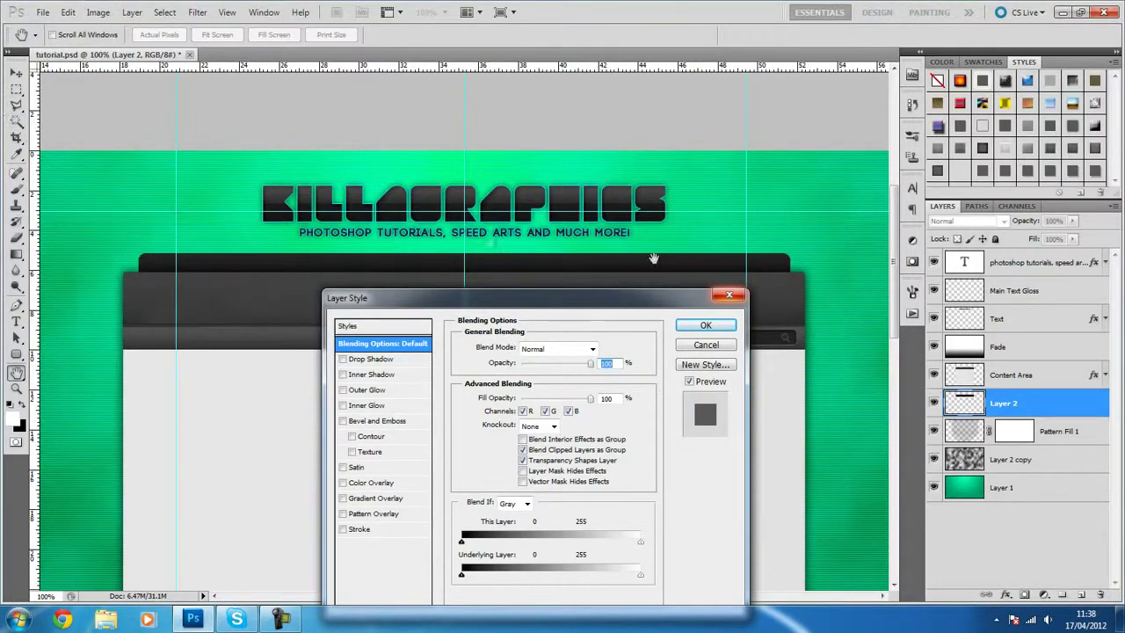
pyautogui.moveTo(609, 299); pyautogui.dragTo(583, 292)
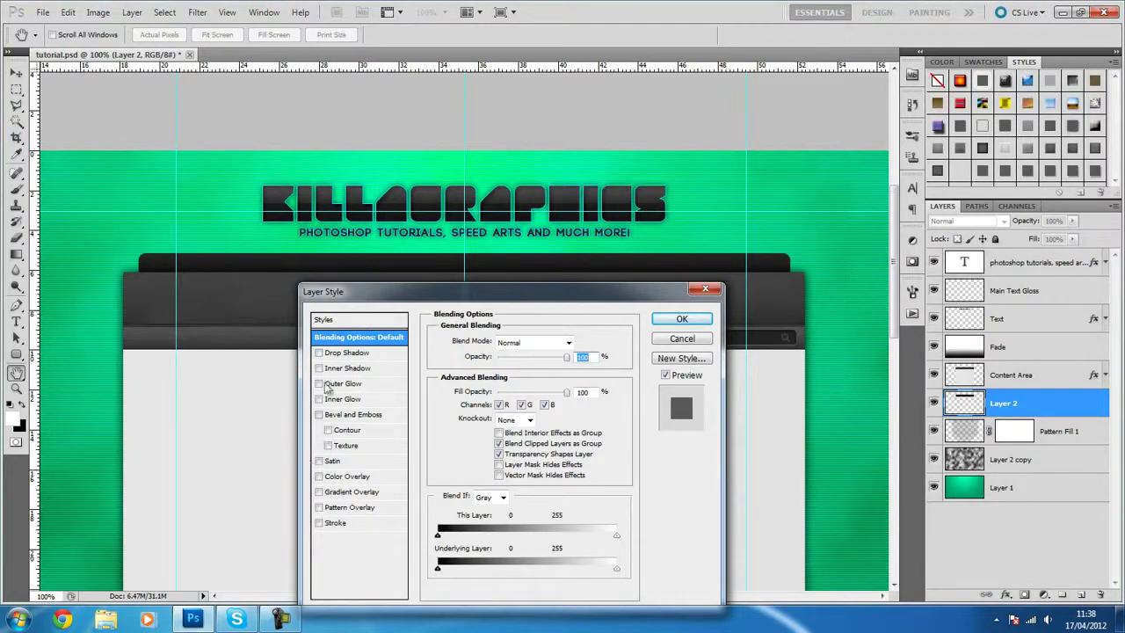
pyautogui.click(318, 522)
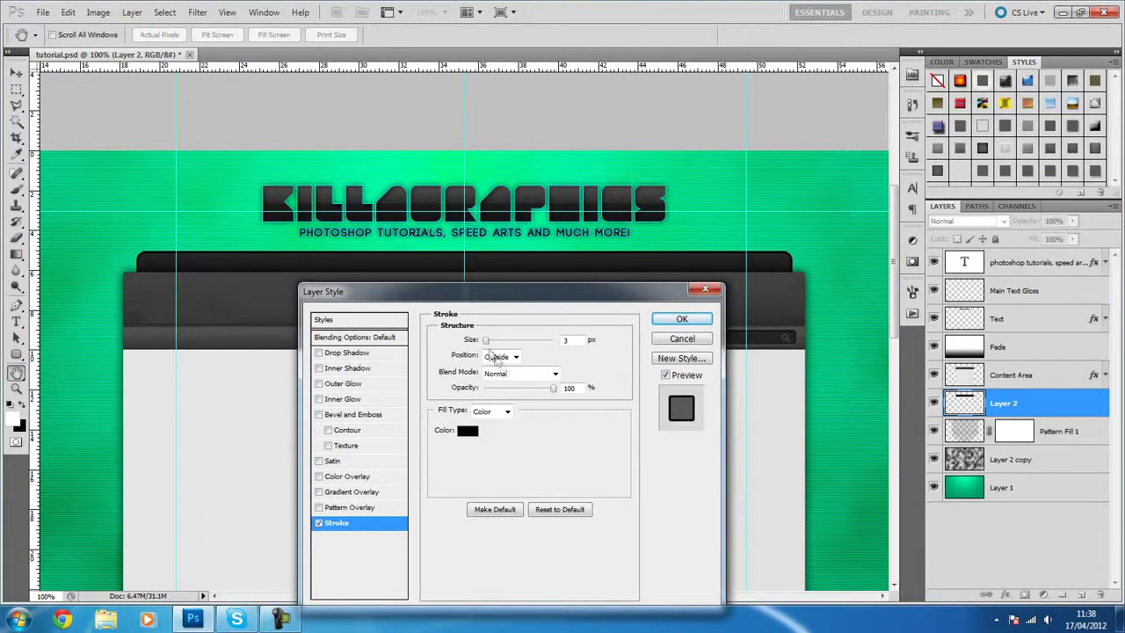
pyautogui.click(467, 430)
pyautogui.click(690, 371)
pyautogui.moveTo(691, 372); pyautogui.dragTo(499, 290)
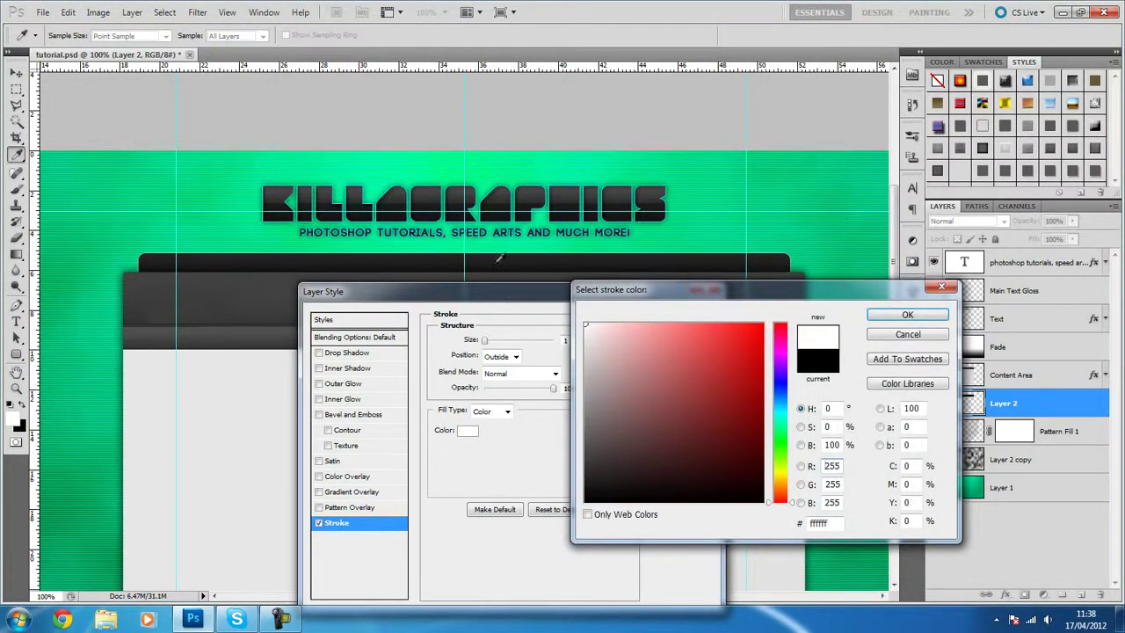
pyautogui.press('Return')
# - Position the bar's stroke Outside and set its blend mode to Overlay
pyautogui.click(515, 356)
pyautogui.click(523, 365)
pyautogui.click(523, 374)
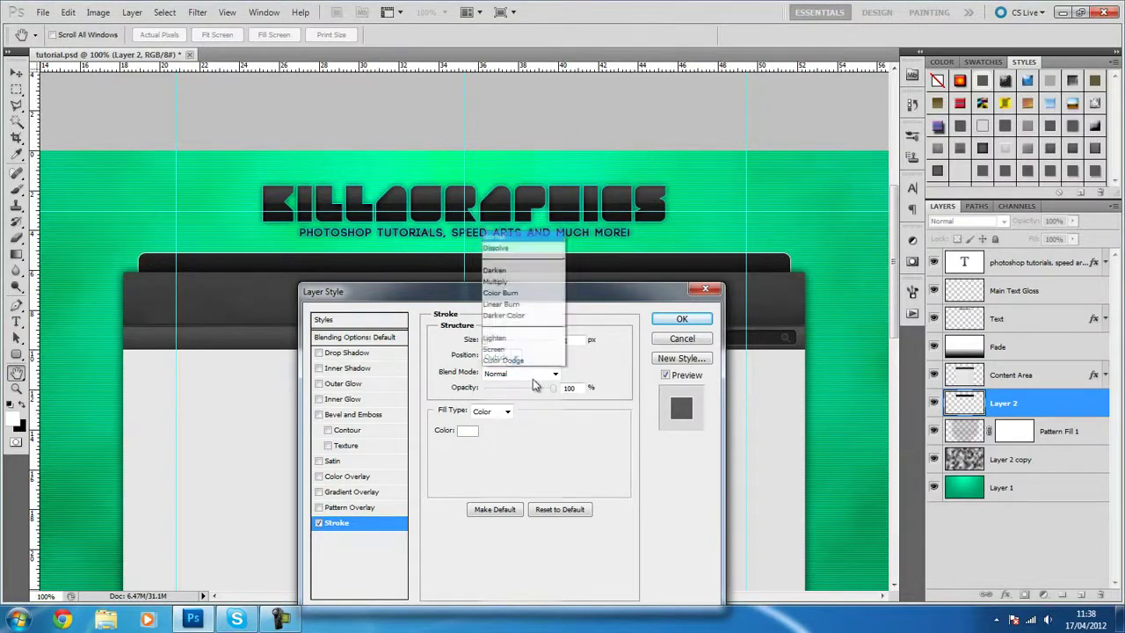
pyautogui.click(525, 180)
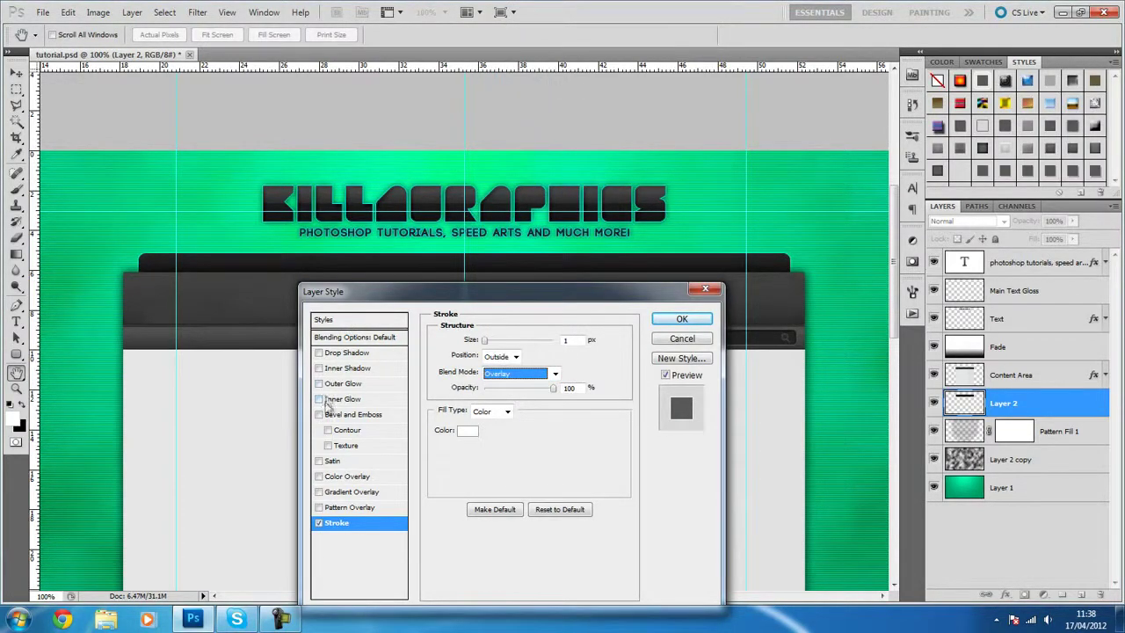
# - Add a drop shadow to the bar with a distance of 0 px and a size of 10 px
pyautogui.click(319, 352)
pyautogui.click(352, 353)
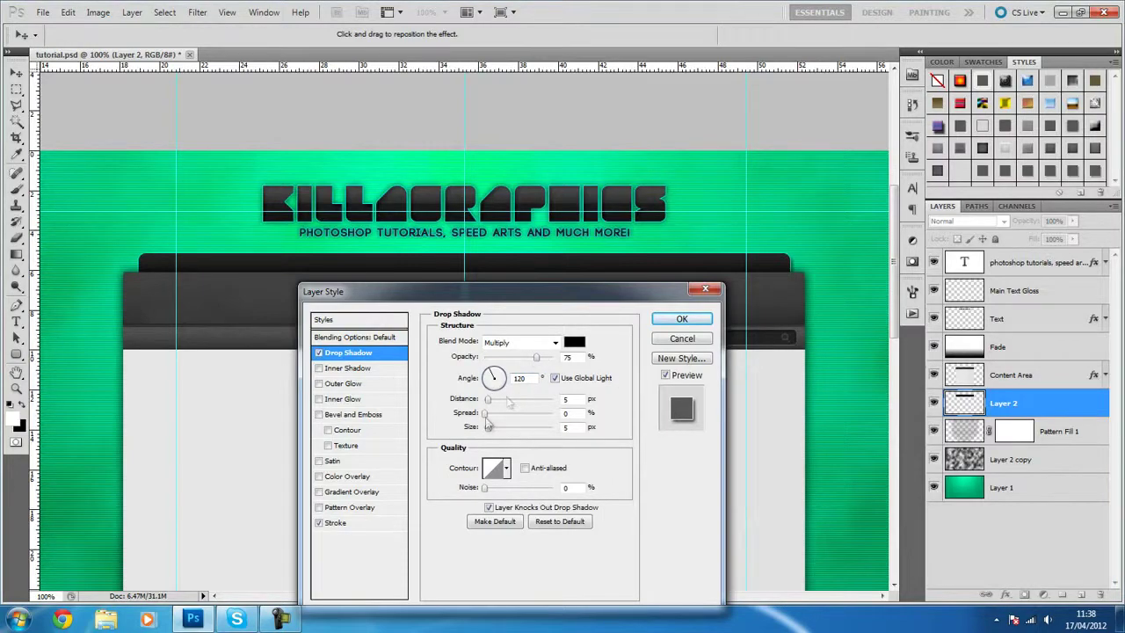
pyautogui.moveTo(489, 401); pyautogui.dragTo(479, 402)
pyautogui.click(578, 429)
pyautogui.write('10')
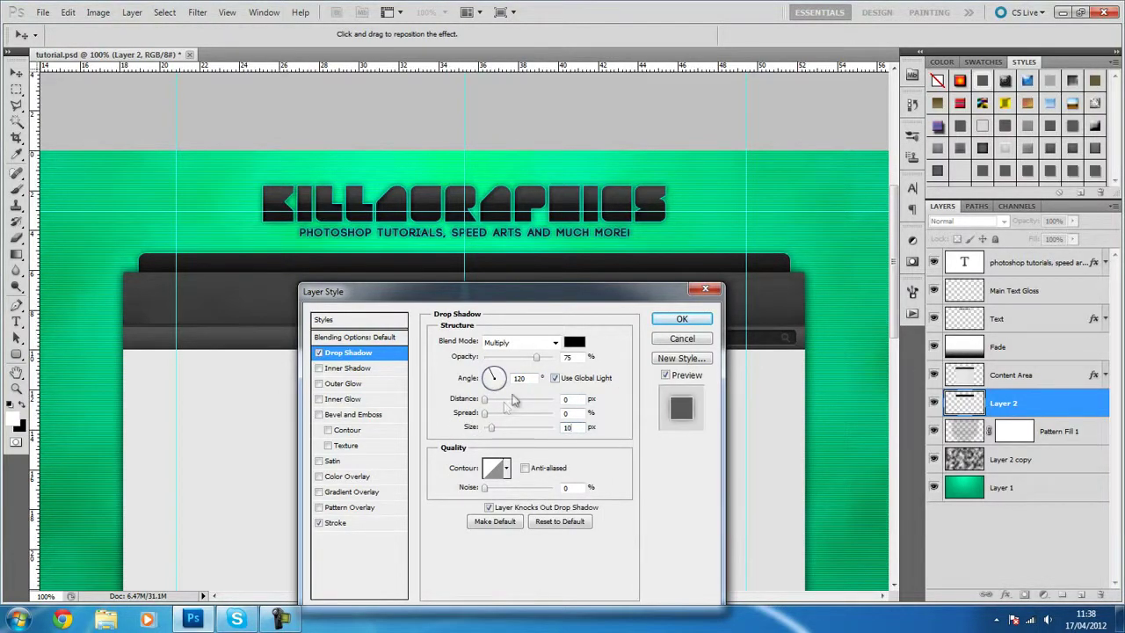
# - Add an inner shadow with a distance of 5 px to the bar's layer style
pyautogui.click(338, 368)
pyautogui.moveTo(489, 401); pyautogui.dragTo(467, 404)
pyautogui.write('5')
# - Reopen Background-PNG from the Killagraphics greenyblue bg folder, inspect the shading of the finished bar, and return to Photoshop
pyautogui.click(106, 619)
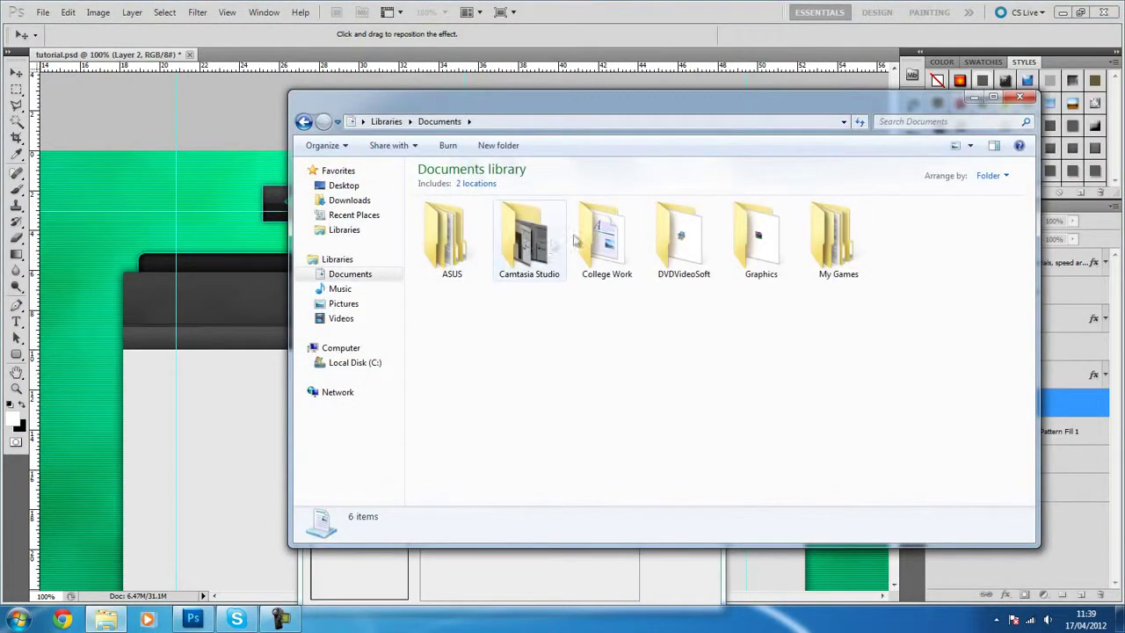
pyautogui.doubleClick(761, 237)
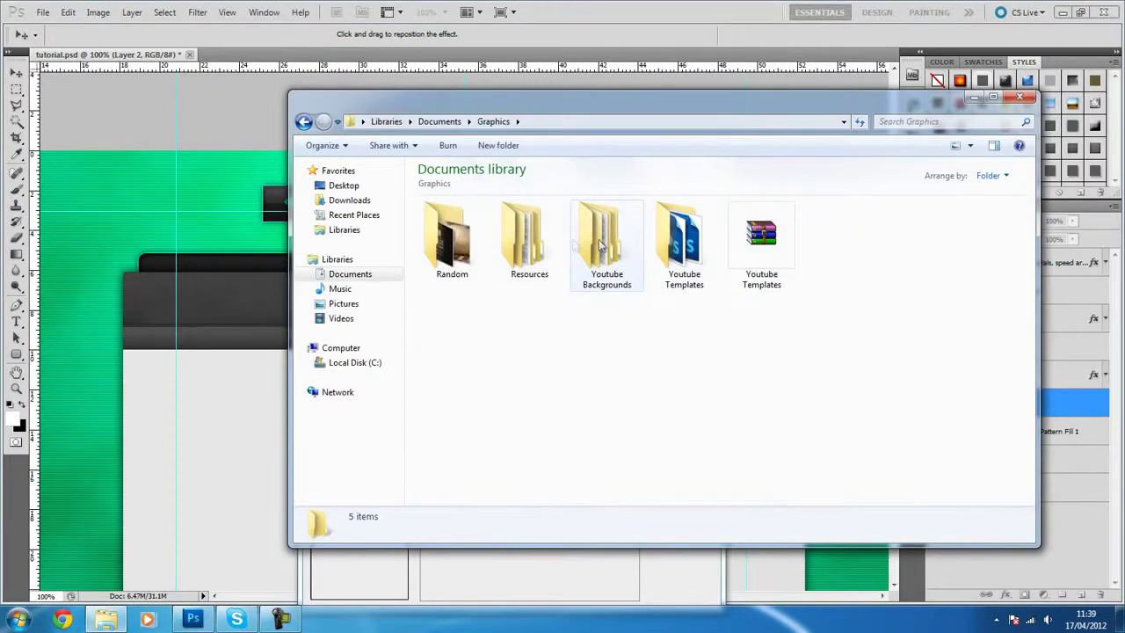
pyautogui.doubleClick(573, 244)
pyautogui.click(681, 241)
pyautogui.doubleClick(681, 242)
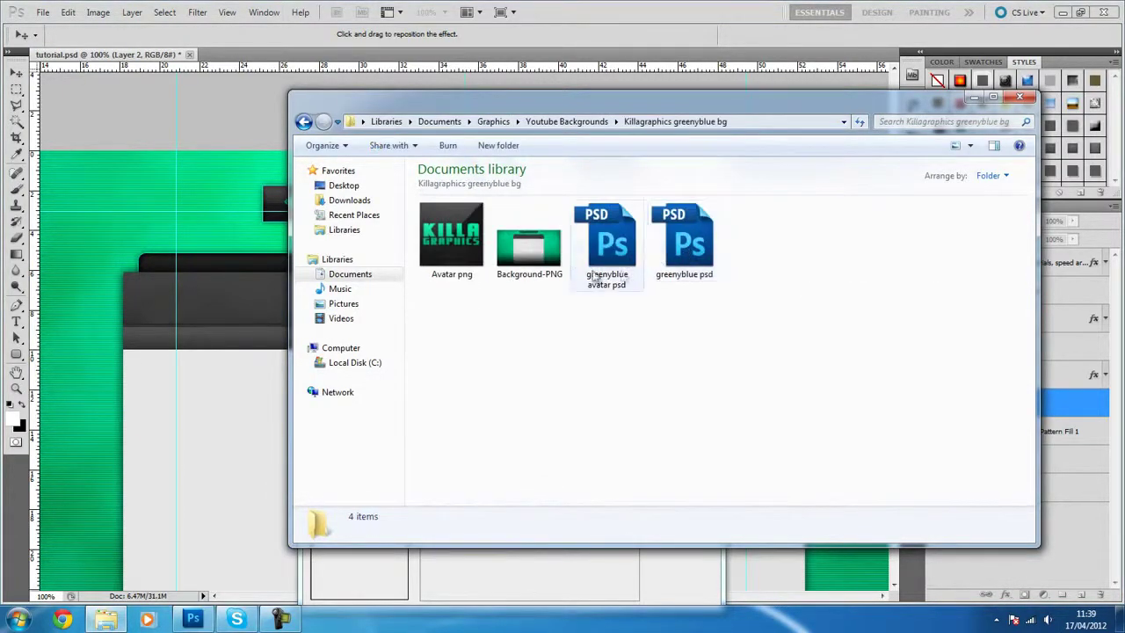
pyautogui.doubleClick(528, 246)
pyautogui.scroll(2, 520, 174)
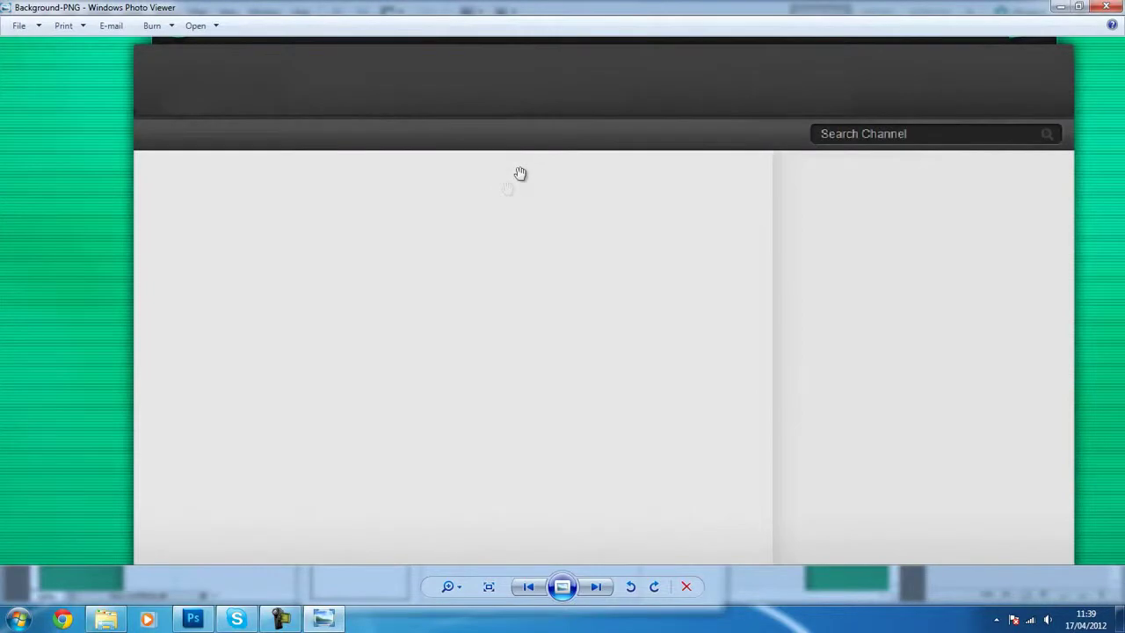
pyautogui.moveTo(520, 174); pyautogui.dragTo(515, 325)
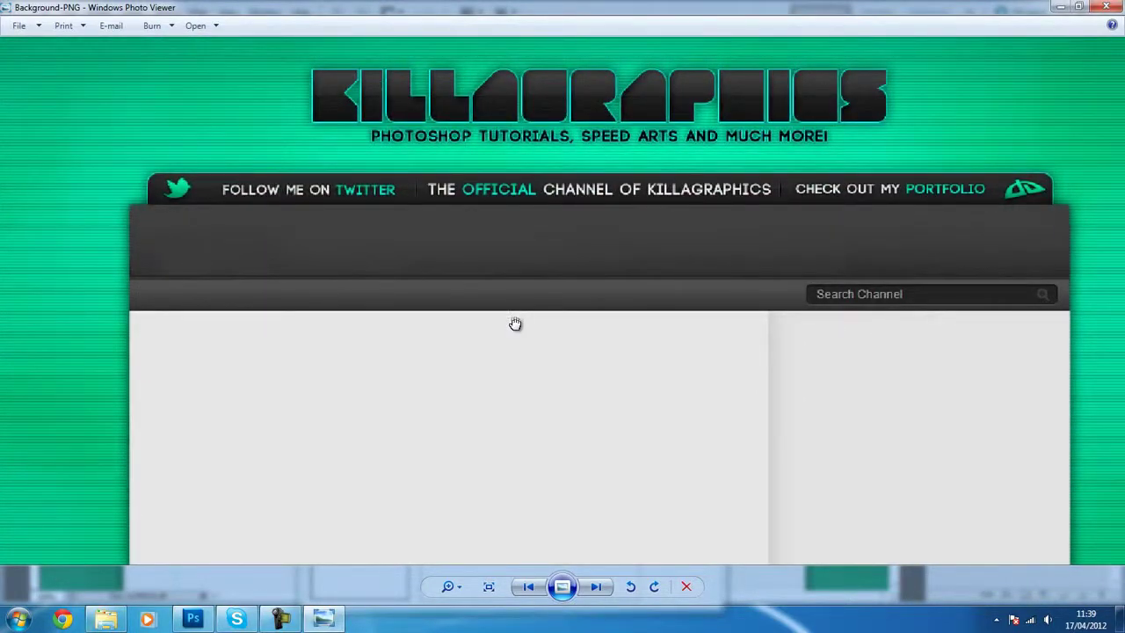
pyautogui.click(1106, 7)
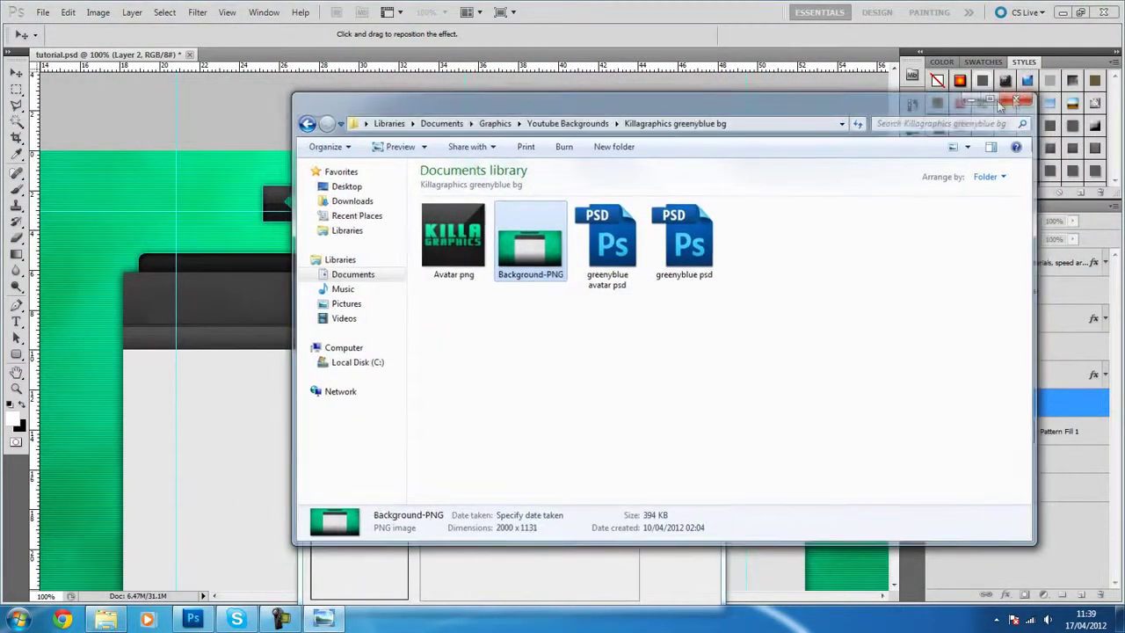
pyautogui.click(1002, 103)
# - Set the inner shadow to 50% opacity, 0 px distance and 15 px size, and apply the layer style
pyautogui.click(495, 404)
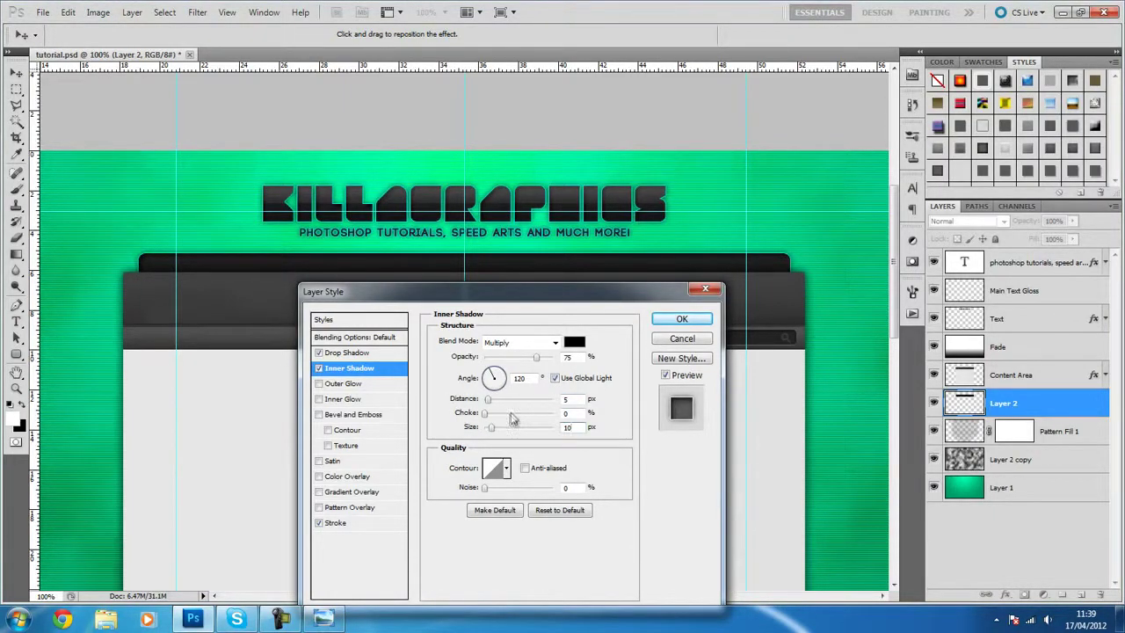
pyautogui.write('50')
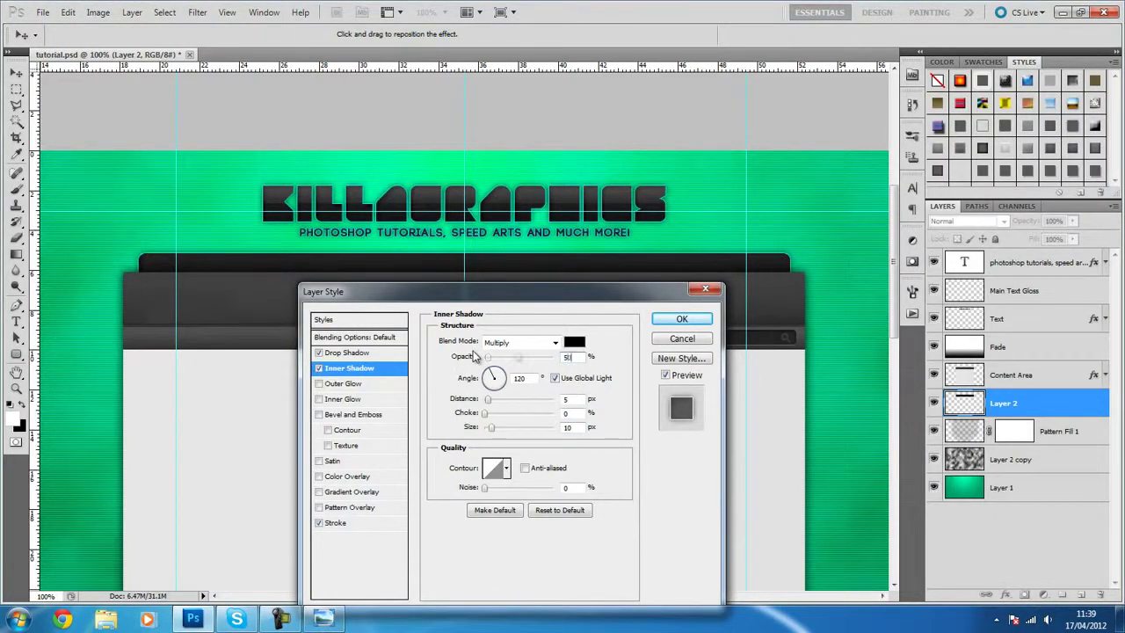
pyautogui.moveTo(503, 400); pyautogui.dragTo(466, 405)
pyautogui.click(567, 426)
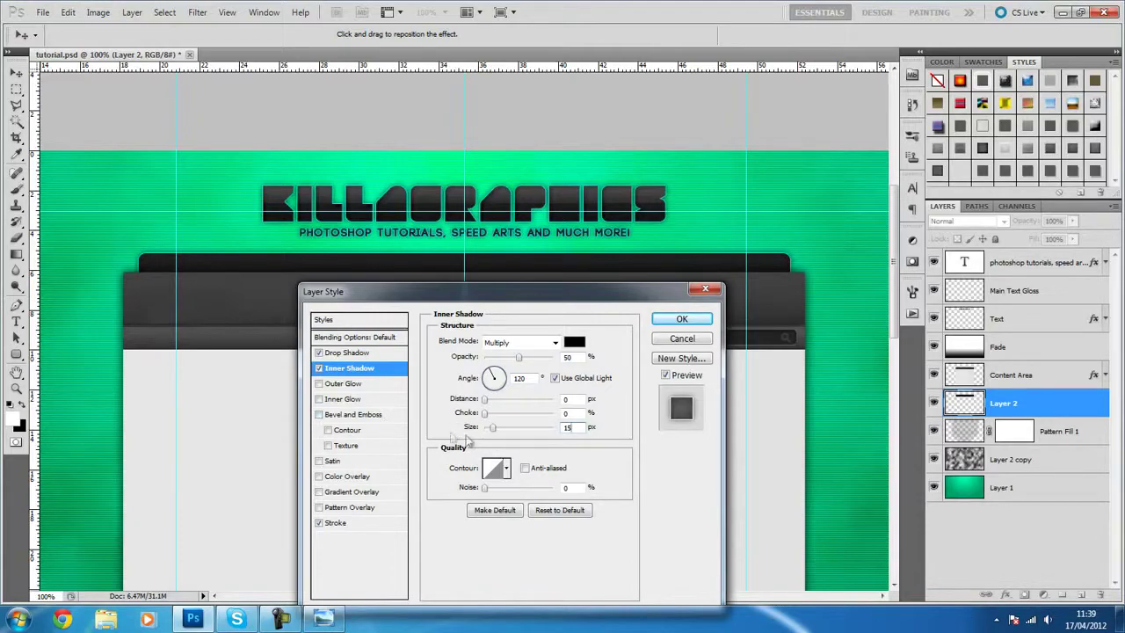
pyautogui.click(678, 320)
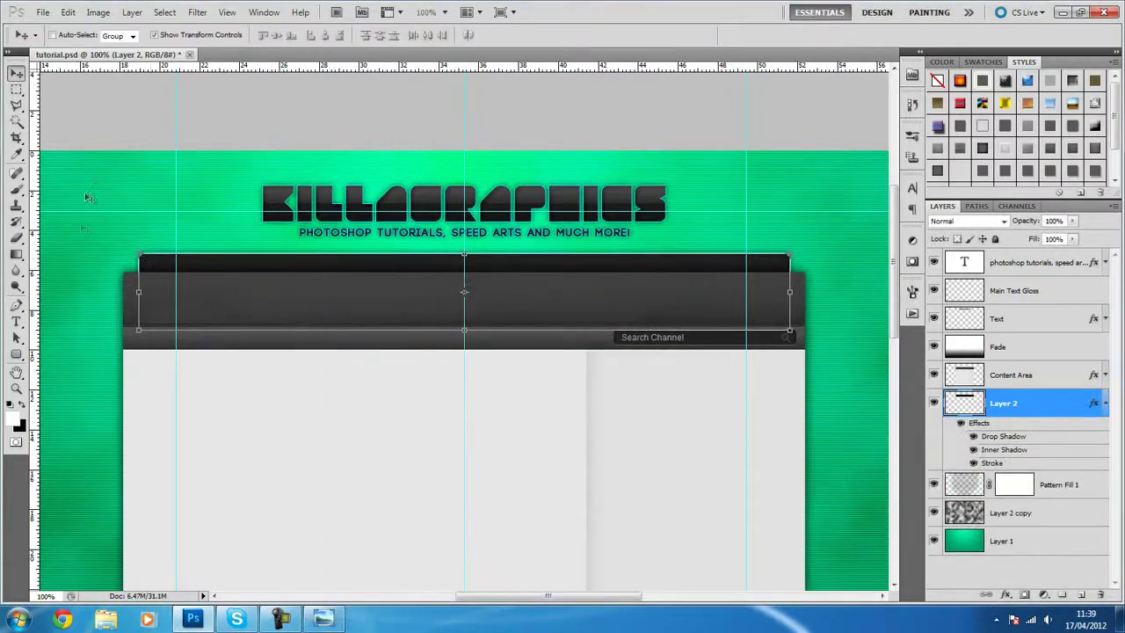
# - Load the bar layer's pixels as a selection and subtract everything below the upper half of the visible strip
pyautogui.click(17, 91)
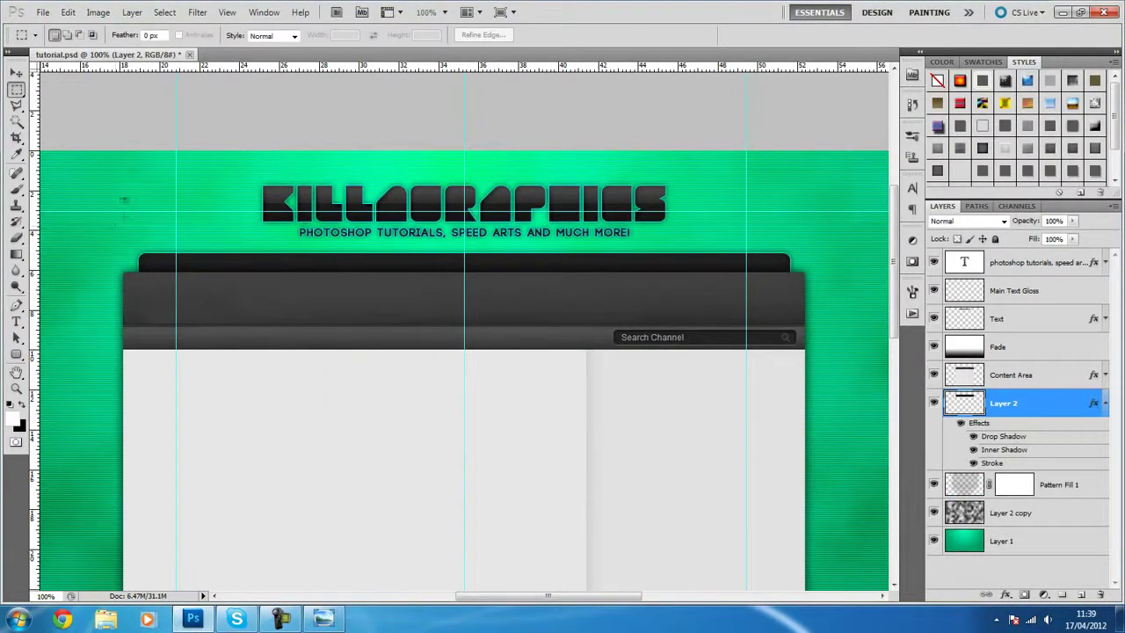
pyautogui.rightClick(974, 408)
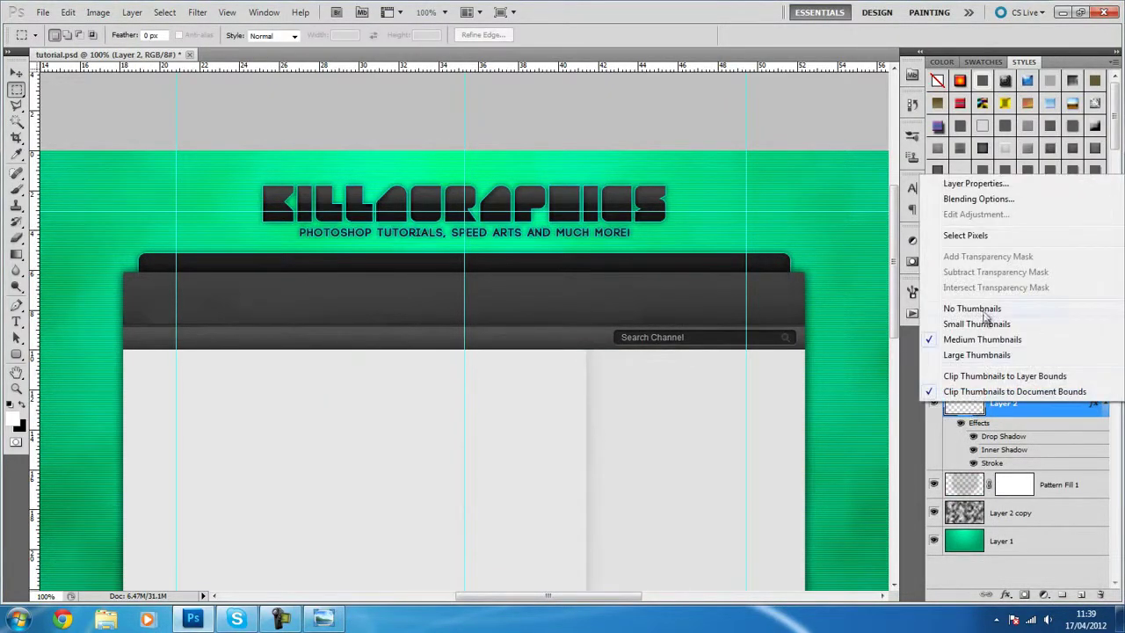
pyautogui.click(965, 235)
pyautogui.moveTo(761, 462); pyautogui.dragTo(171, 263)
pyautogui.moveTo(254, 268); pyautogui.dragTo(252, 263)
pyautogui.moveTo(508, 601)
pyautogui.mouseDown()
pyautogui.moveTo(573, 599)
pyautogui.moveTo(507, 597)
pyautogui.mouseUp()
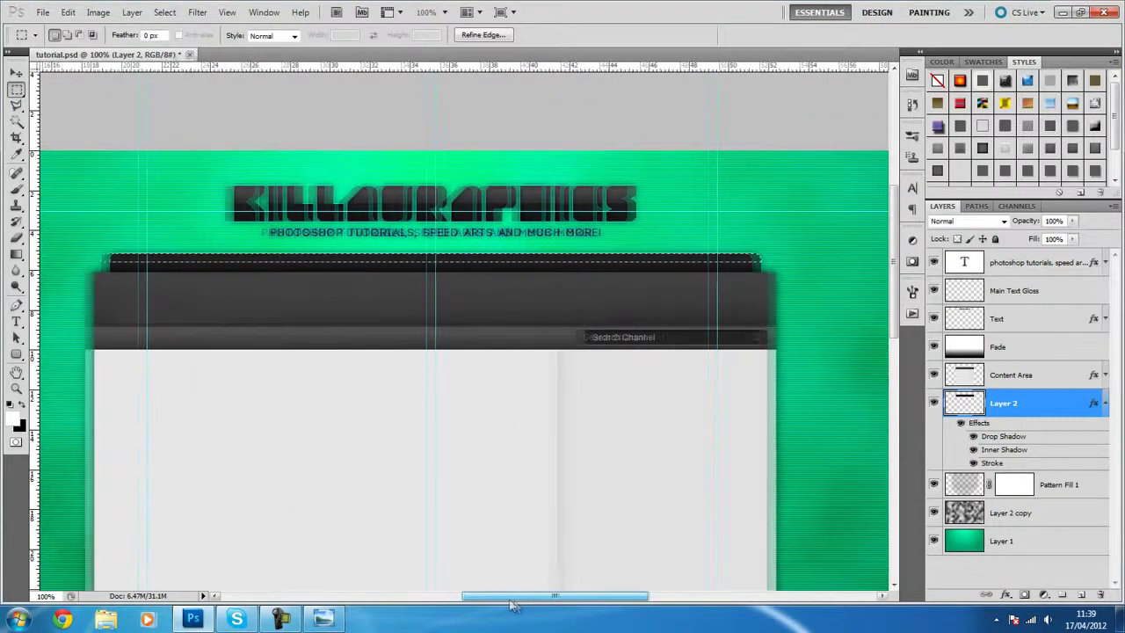
# - Create a new layer above the bar and fill the selection with a subtle white-to-transparent gradient as gloss, leaving nothing selected
pyautogui.click(1081, 595)
pyautogui.click(1105, 433)
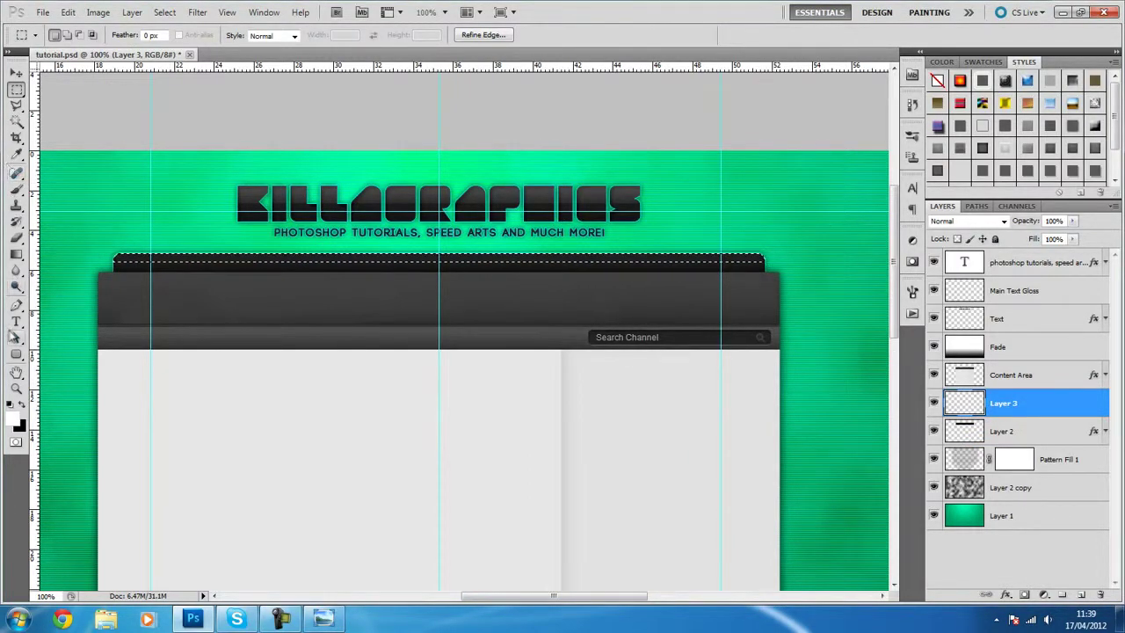
pyautogui.moveTo(16, 254); pyautogui.dragTo(62, 252)
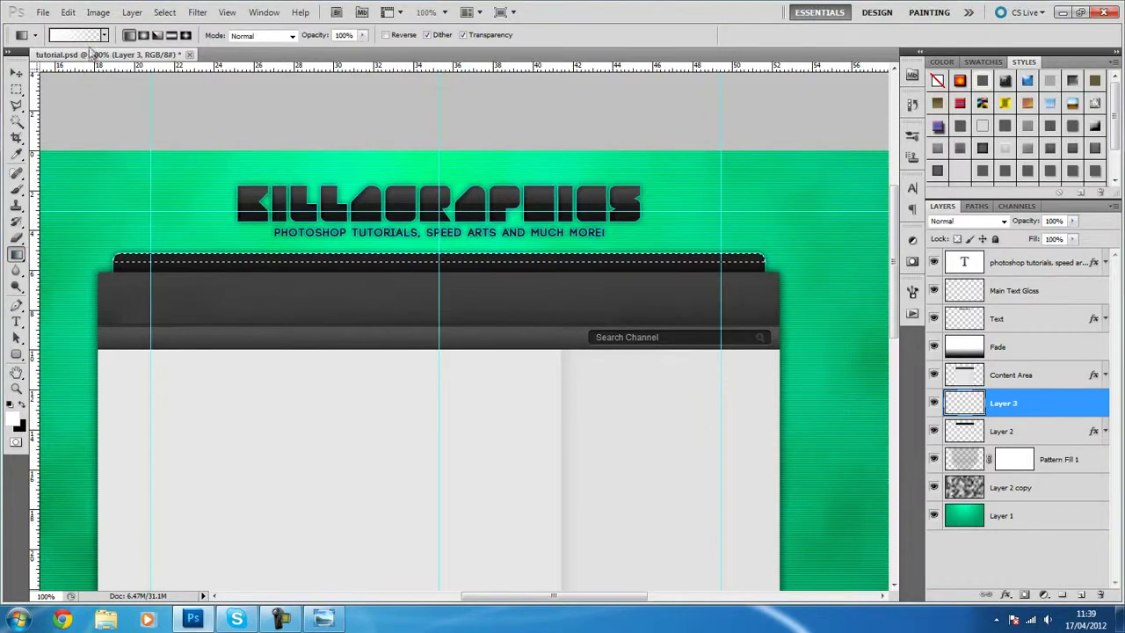
pyautogui.moveTo(387, 281); pyautogui.dragTo(388, 282)
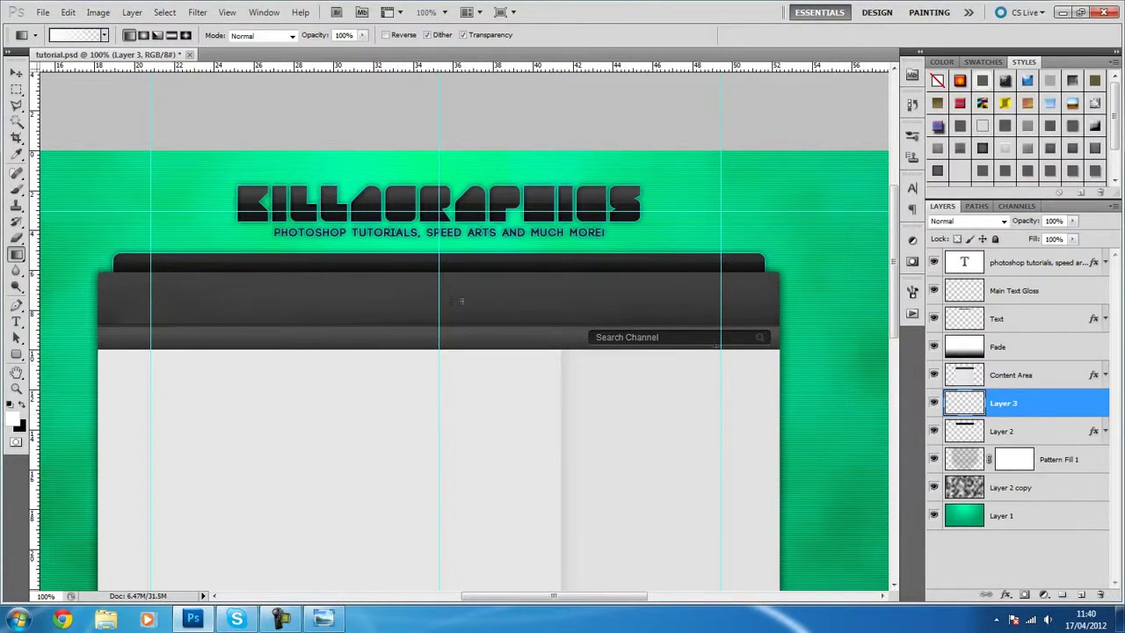
pyautogui.click(431, 12)
pyautogui.click(457, 62)
pyautogui.click(1005, 543)
pyautogui.click(1016, 385)
pyautogui.moveTo(1016, 401); pyautogui.dragTo(1023, 424)
pyautogui.click(15, 72)
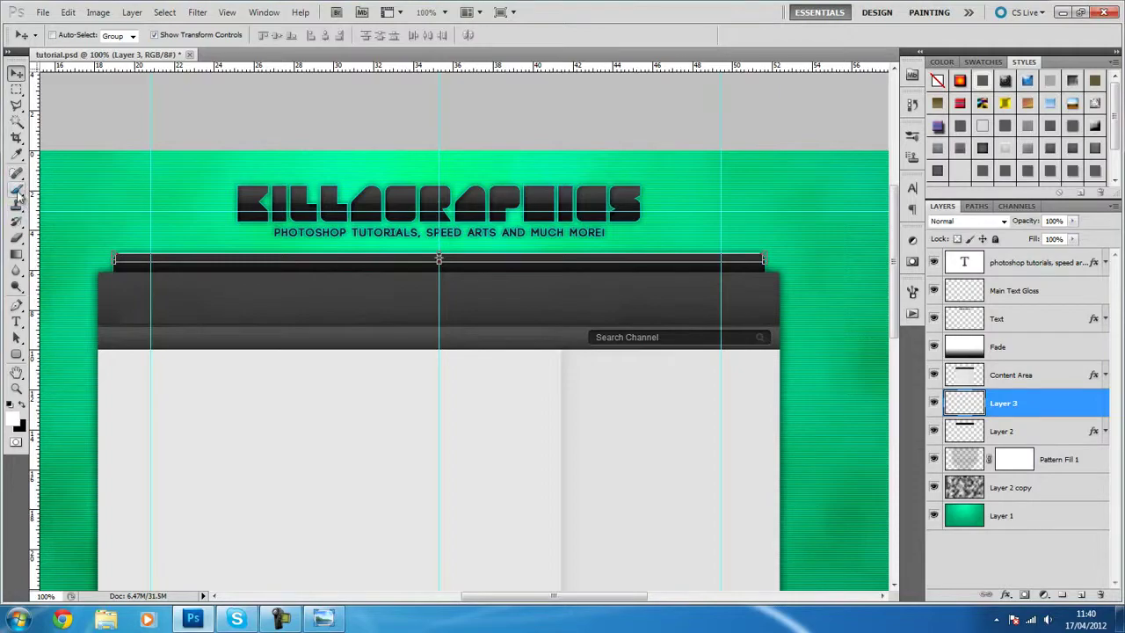
pyautogui.click(16, 354)
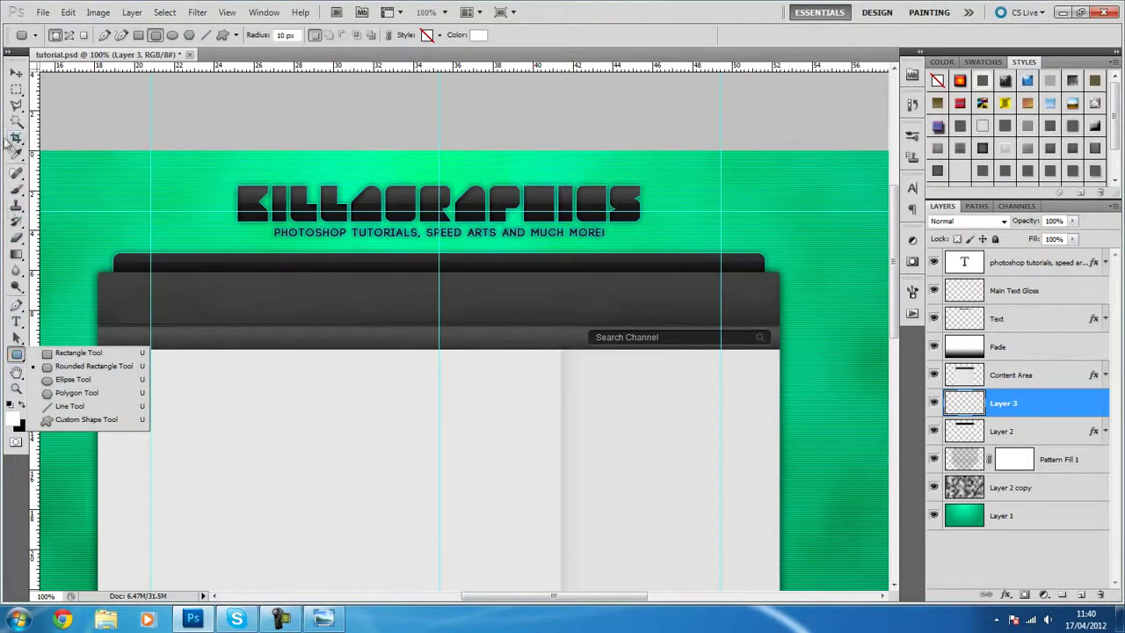
# - Make a single-column selection crossing the bar just left of the KillaGraphics title and create a new layer
pyautogui.moveTo(16, 88); pyautogui.dragTo(53, 115)
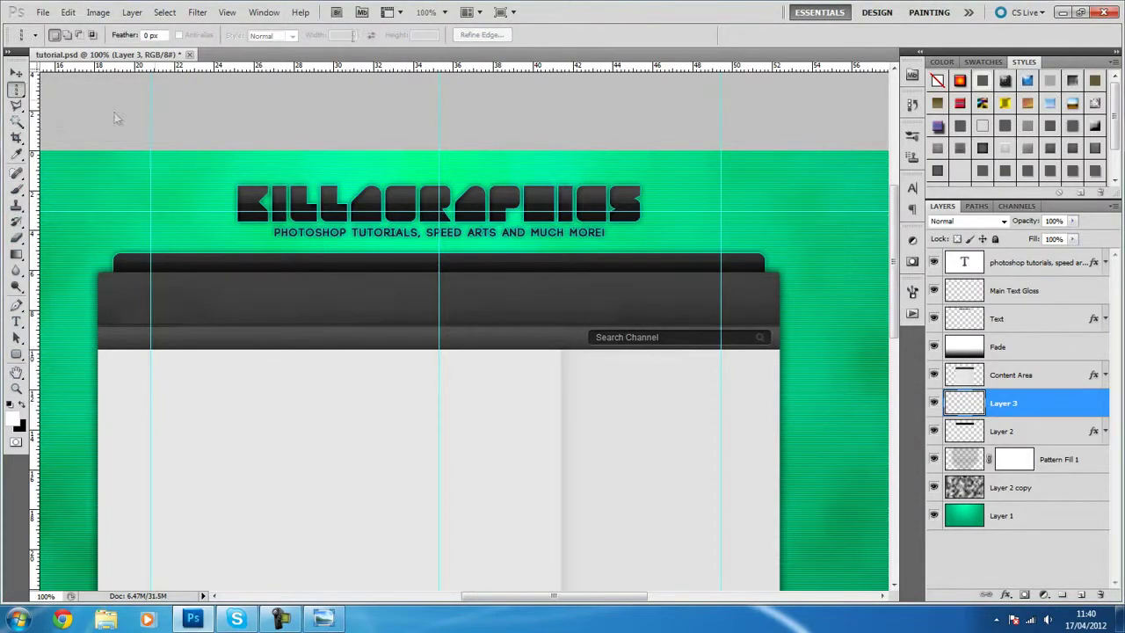
pyautogui.click(444, 12)
pyautogui.click(453, 61)
pyautogui.moveTo(16, 89); pyautogui.dragTo(63, 136)
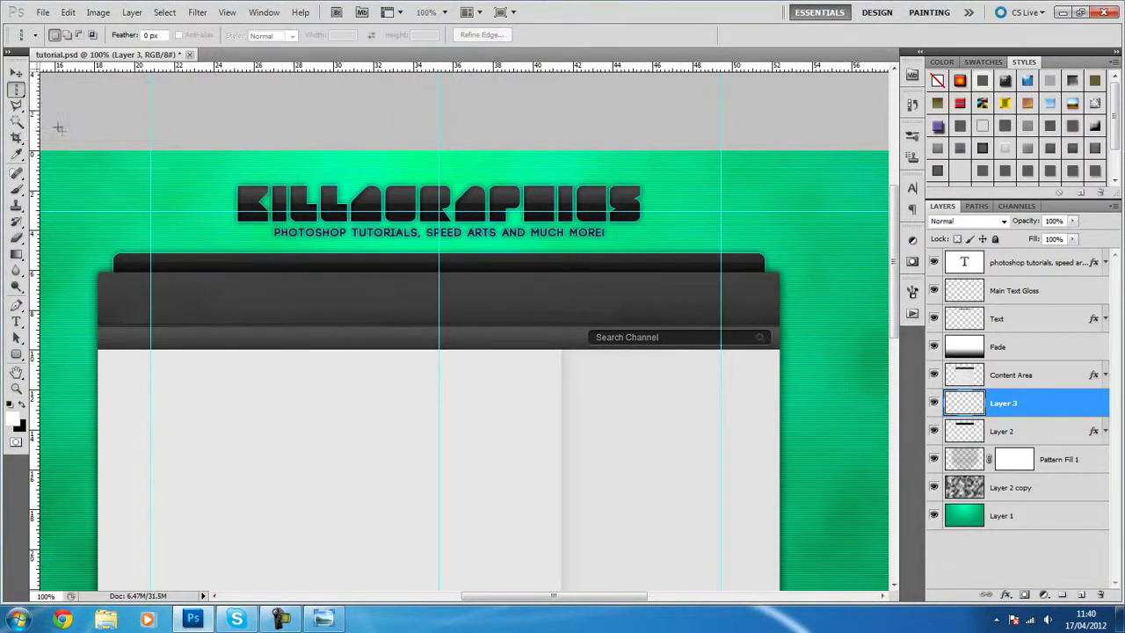
pyautogui.click(226, 270)
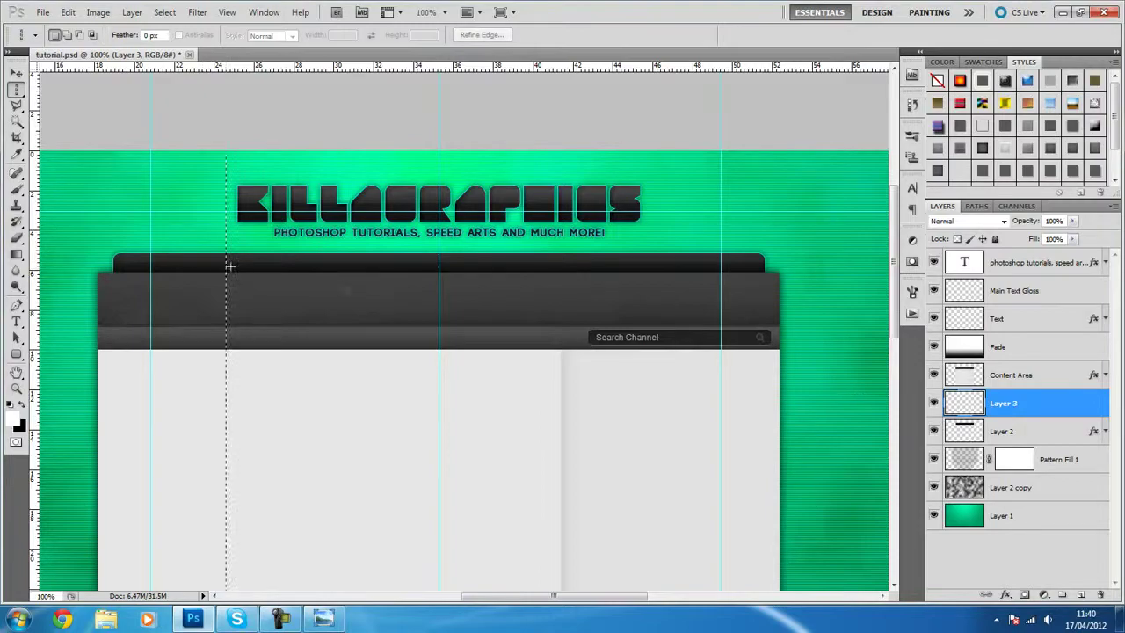
pyautogui.click(1082, 594)
# - Paint a short white divider line over the bar inside the column selection with a soft round 25 px brush, then deselect
pyautogui.moveTo(16, 188)
pyautogui.mouseDown()
pyautogui.moveTo(62, 196)
pyautogui.moveTo(16, 188)
pyautogui.moveTo(53, 188)
pyautogui.mouseUp()
pyautogui.rightClick(135, 203)
pyautogui.rightClick(171, 191)
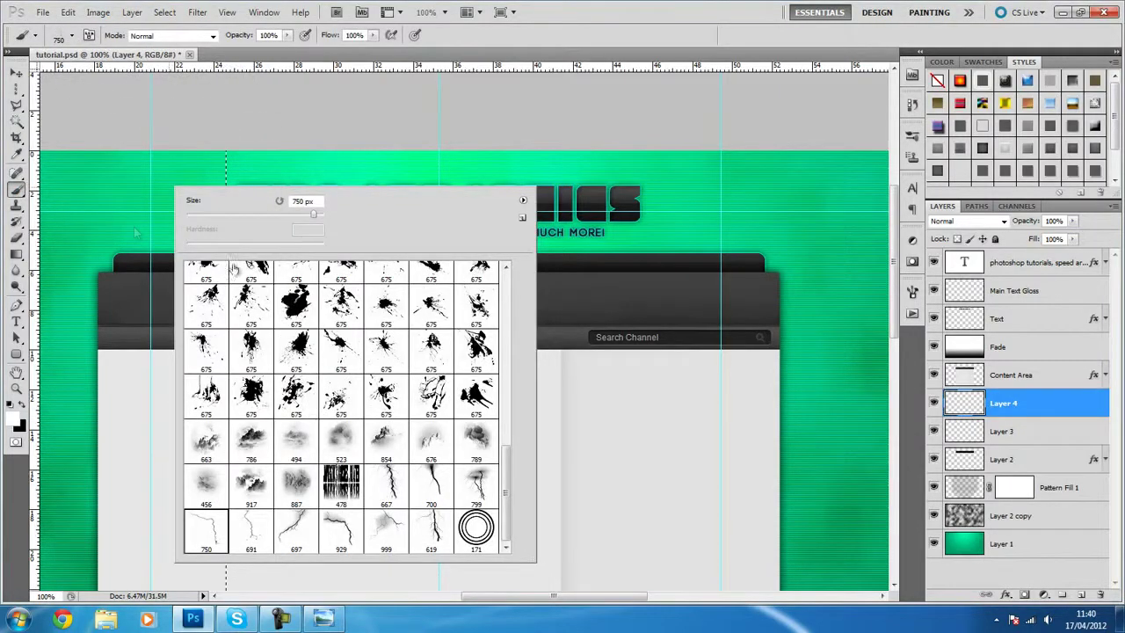
pyautogui.moveTo(506, 488); pyautogui.dragTo(508, 281)
pyautogui.click(294, 290)
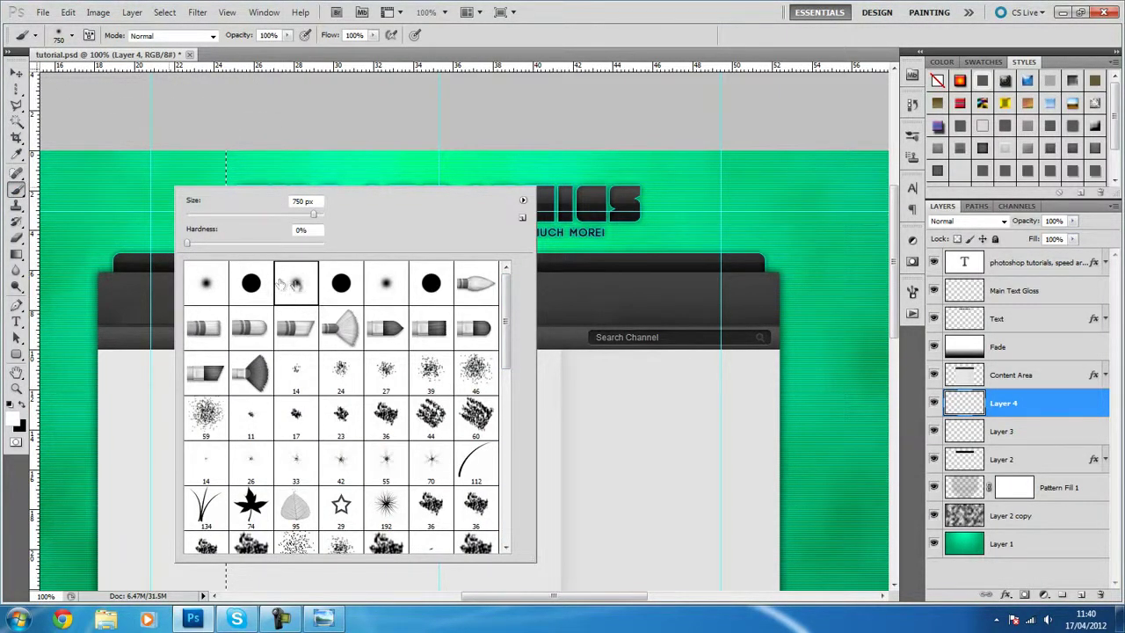
pyautogui.moveTo(313, 214); pyautogui.dragTo(199, 215)
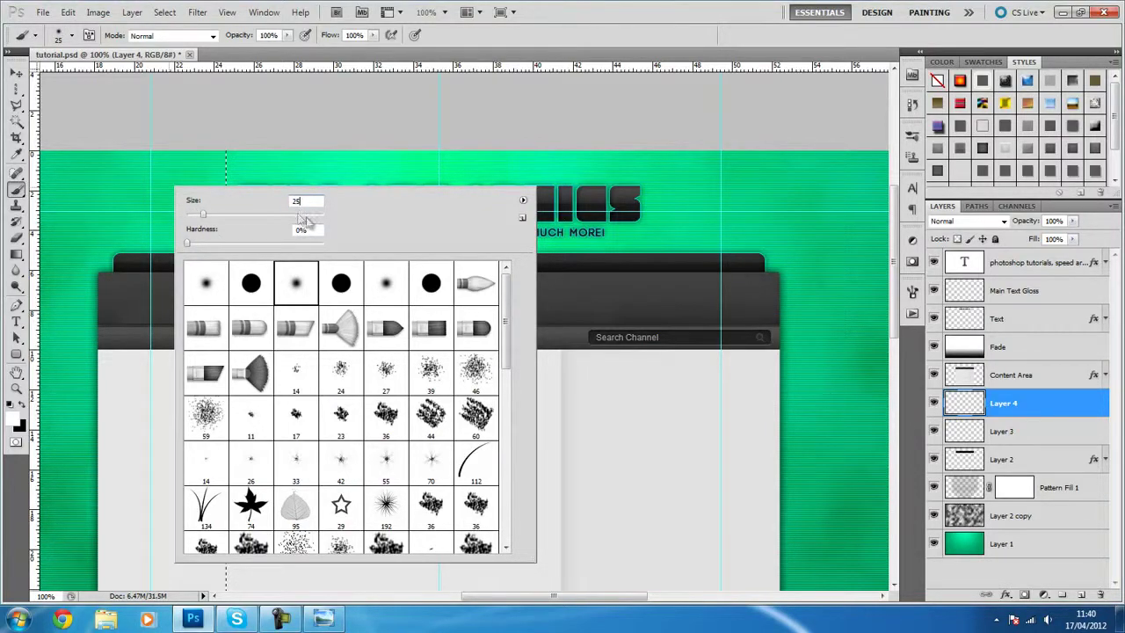
pyautogui.press('Return')
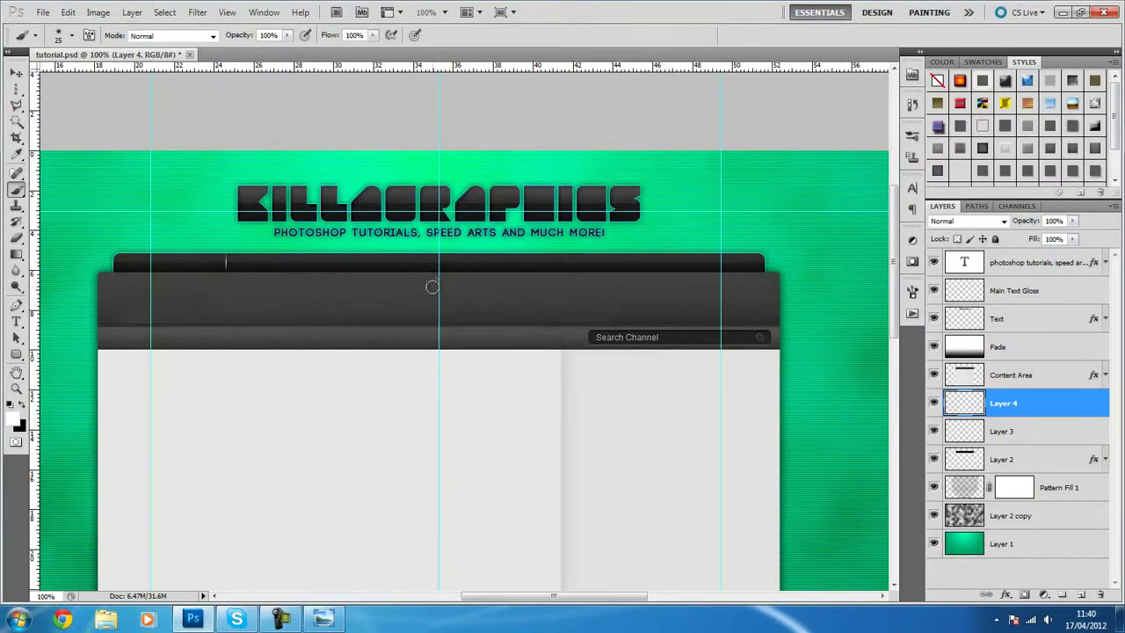
pyautogui.click(16, 74)
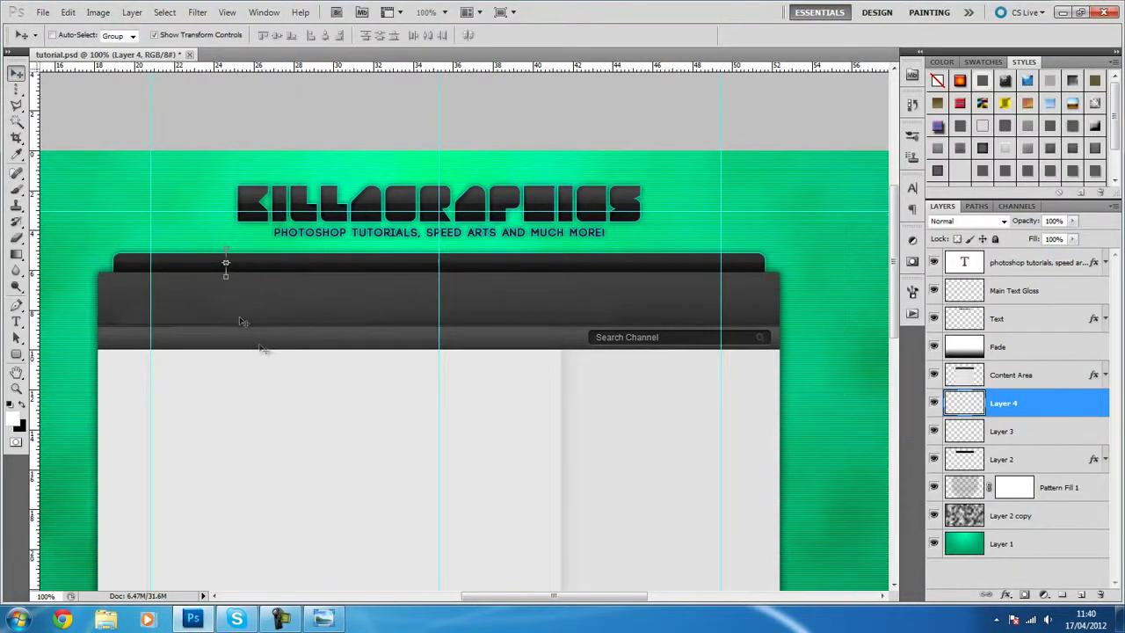
# - Duplicate the divider line layer and merge the copy with the original to strengthen the line
pyautogui.click(1028, 457)
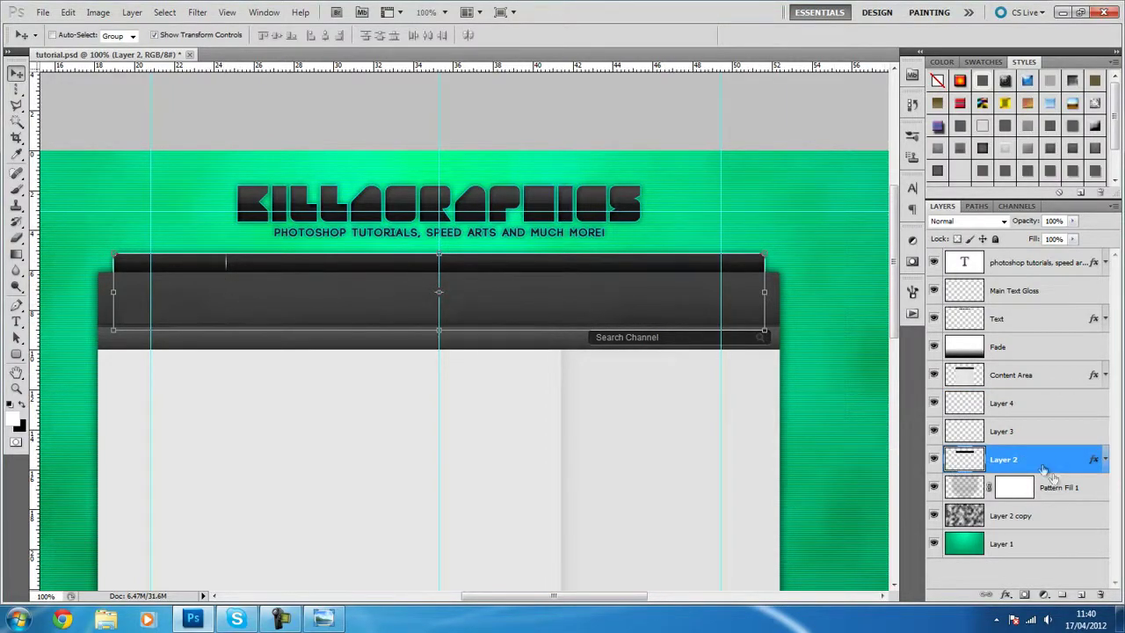
pyautogui.click(1022, 431)
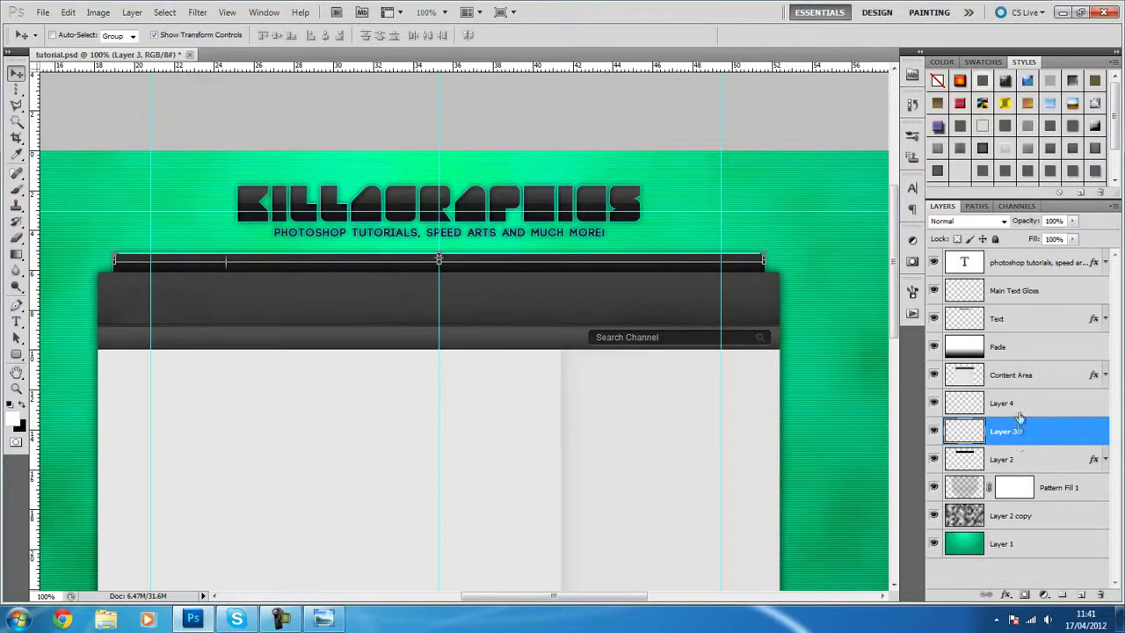
pyautogui.click(1017, 406)
pyautogui.hotkey('ctrl', 'j')
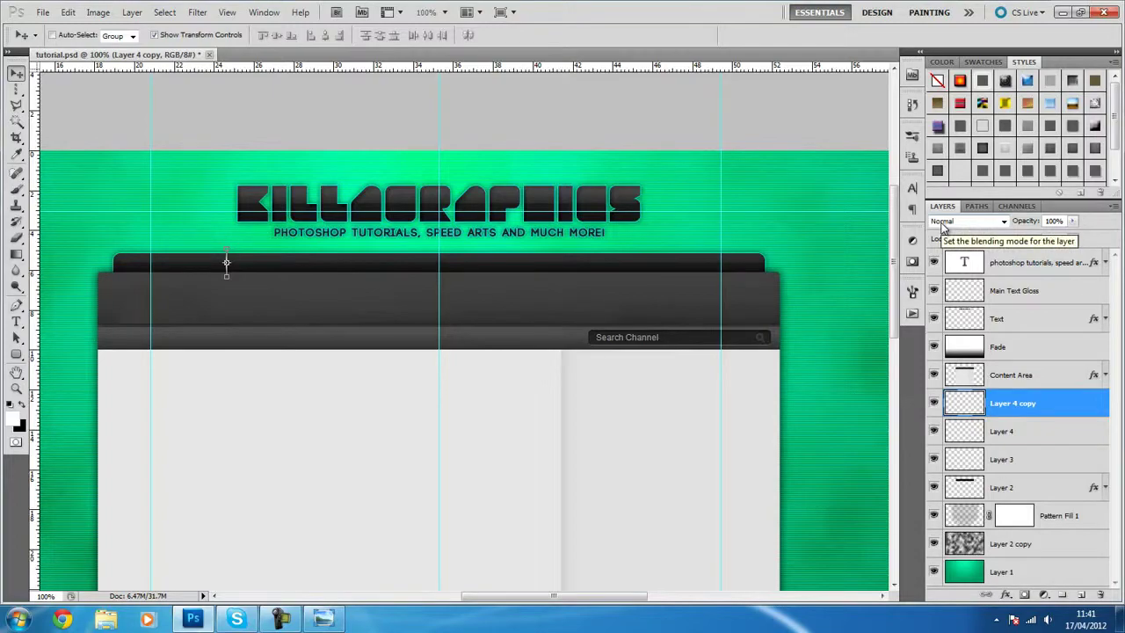
pyautogui.keyDown('shift'); pyautogui.click(1025, 432); pyautogui.keyUp('shift')
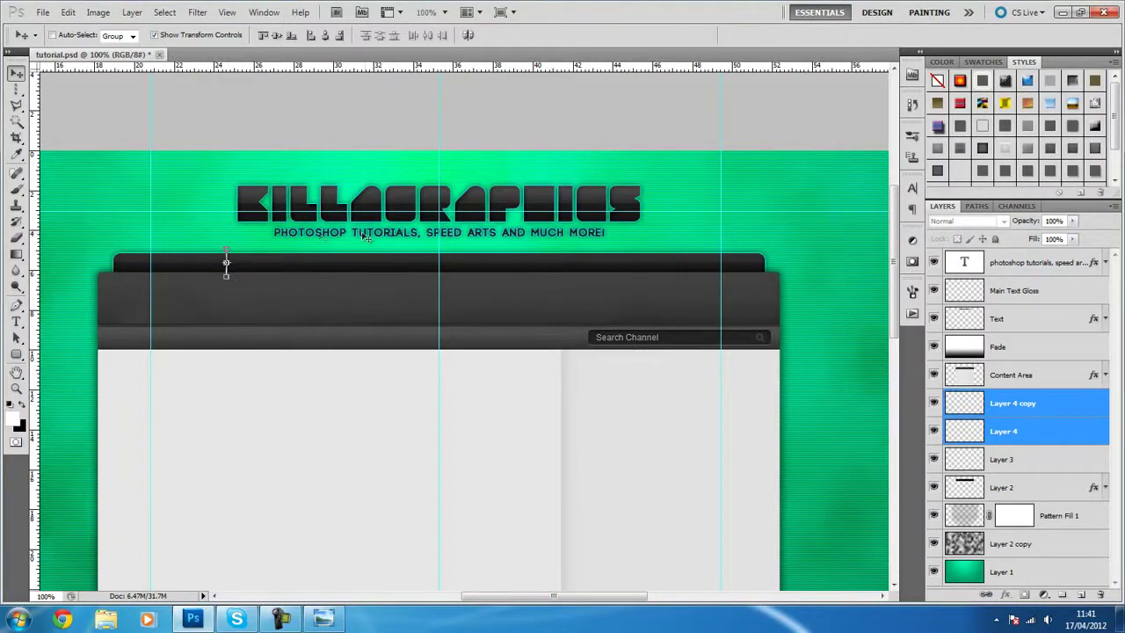
pyautogui.hotkey('ctrl', 'e')
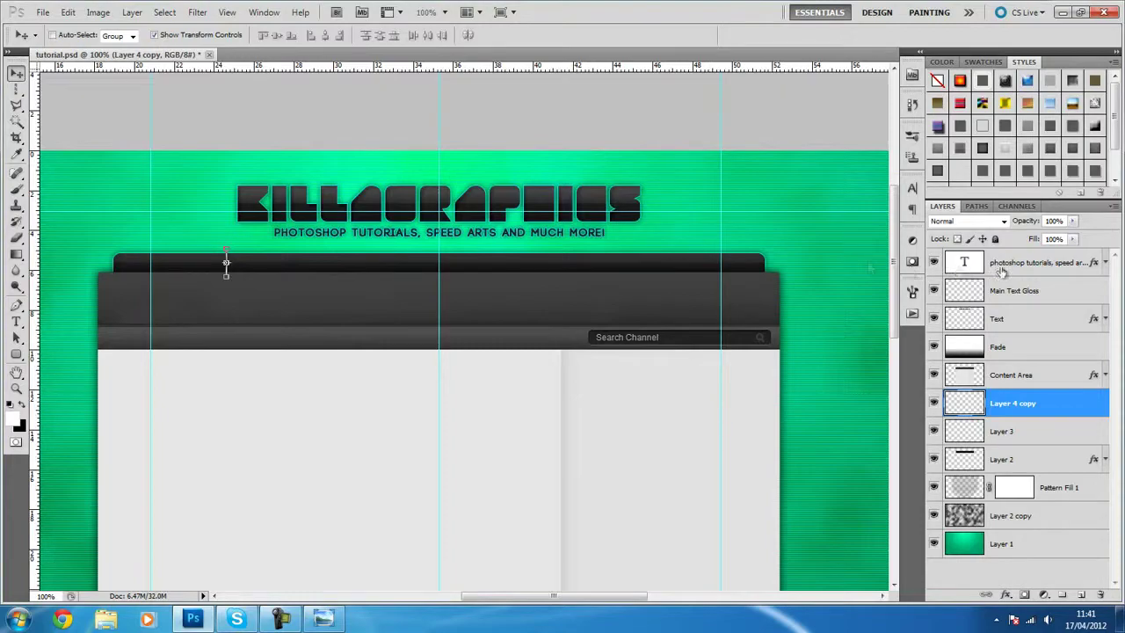
# - Try the Overlay blend mode on the merged divider line layer
pyautogui.click(985, 224)
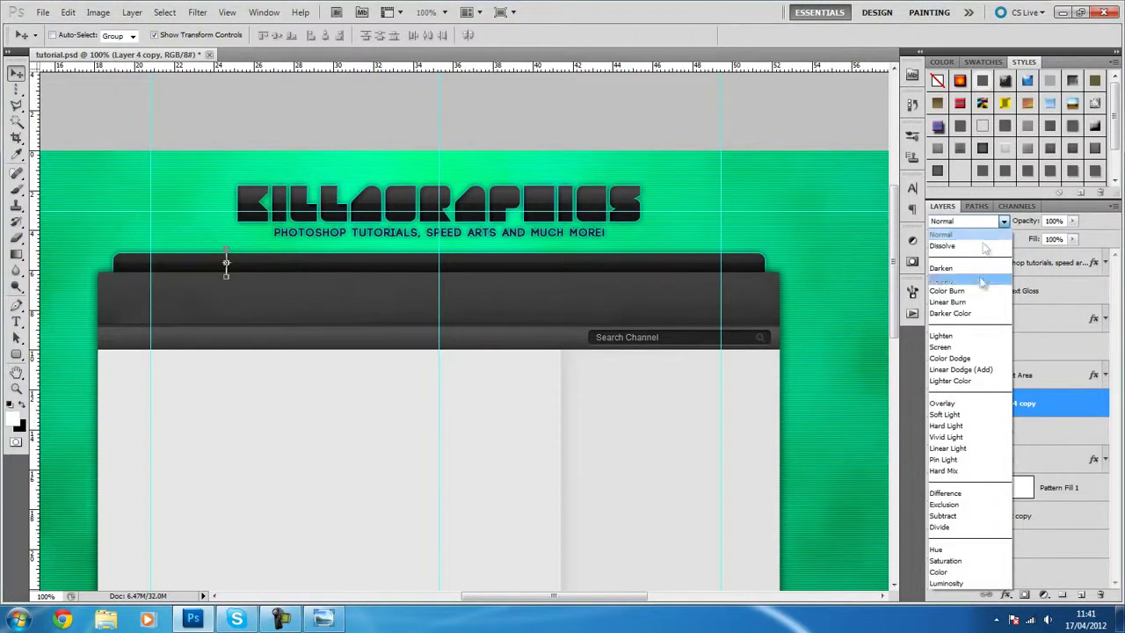
pyautogui.click(965, 406)
pyautogui.click(444, 11)
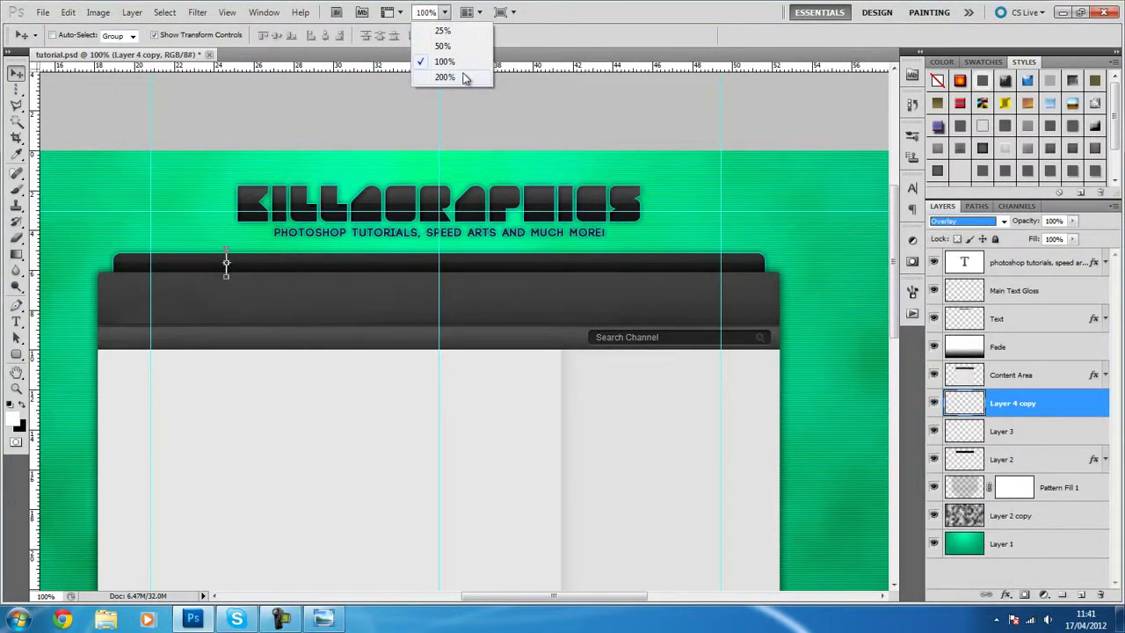
pyautogui.click(466, 78)
pyautogui.moveTo(558, 587); pyautogui.dragTo(512, 594)
pyautogui.click(371, 217)
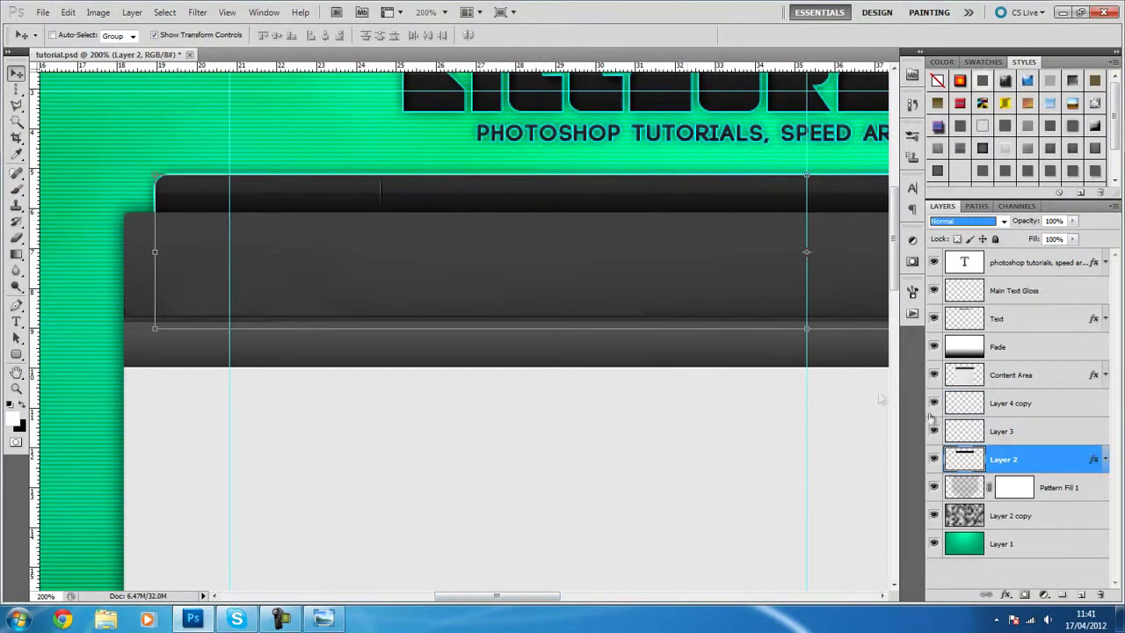
# - Return the divider line layer to the Normal blend mode
pyautogui.click(1013, 403)
pyautogui.click(966, 227)
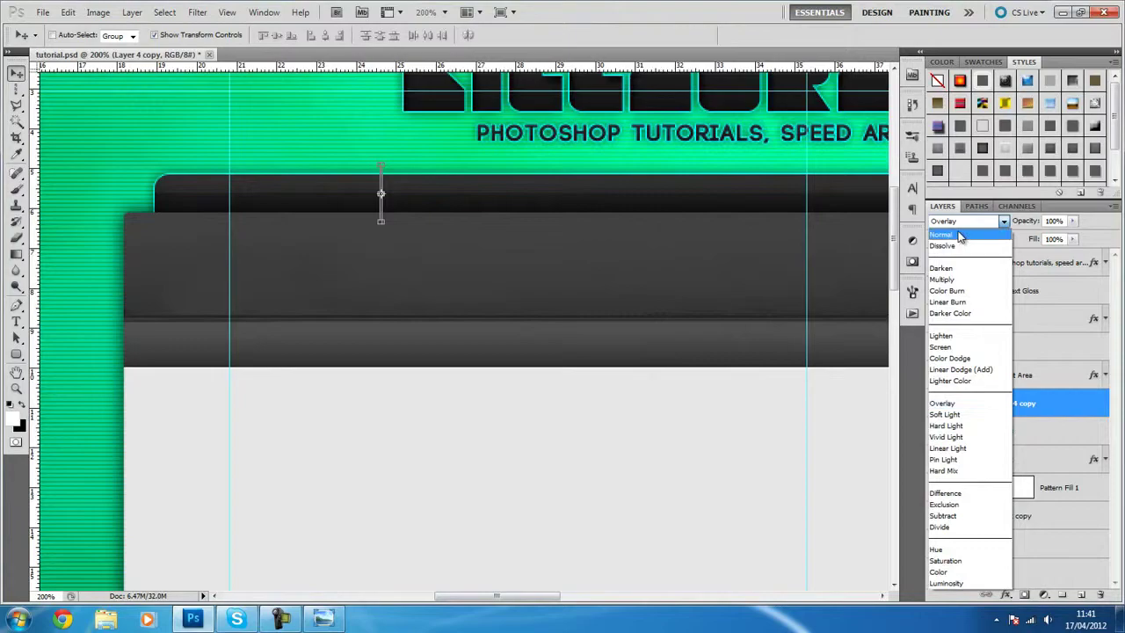
pyautogui.click(940, 234)
pyautogui.click(1011, 318)
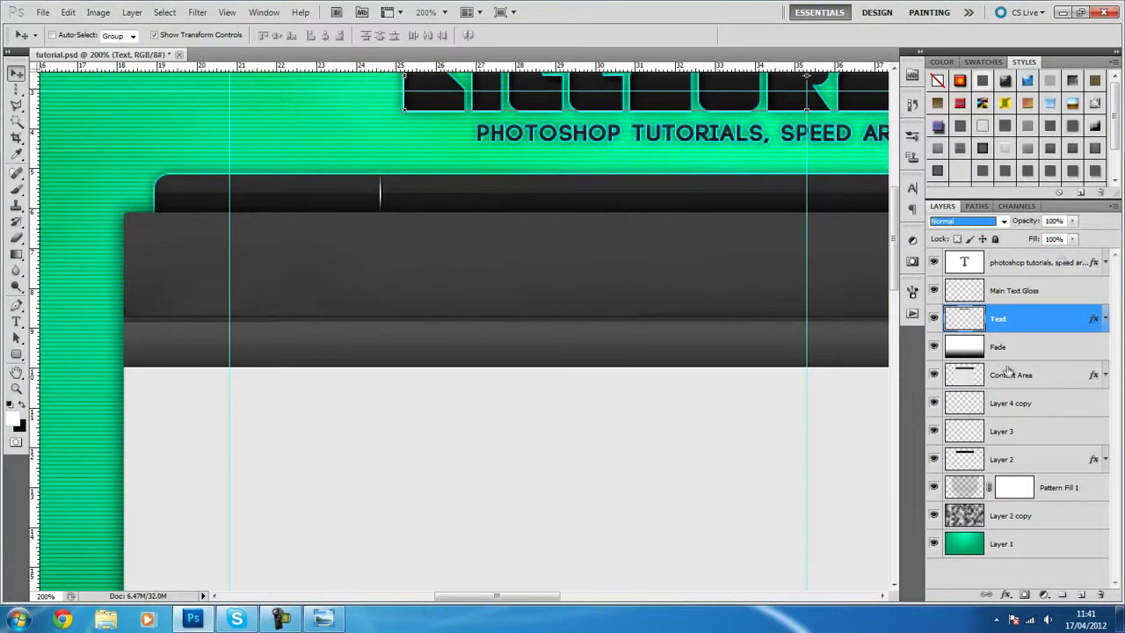
# - Move the divider line slightly towards the dark bar's rounded left end, keeping it across the visible strip
pyautogui.click(1028, 406)
pyautogui.press('Left')
pyautogui.press('Left')
pyautogui.press('Left')
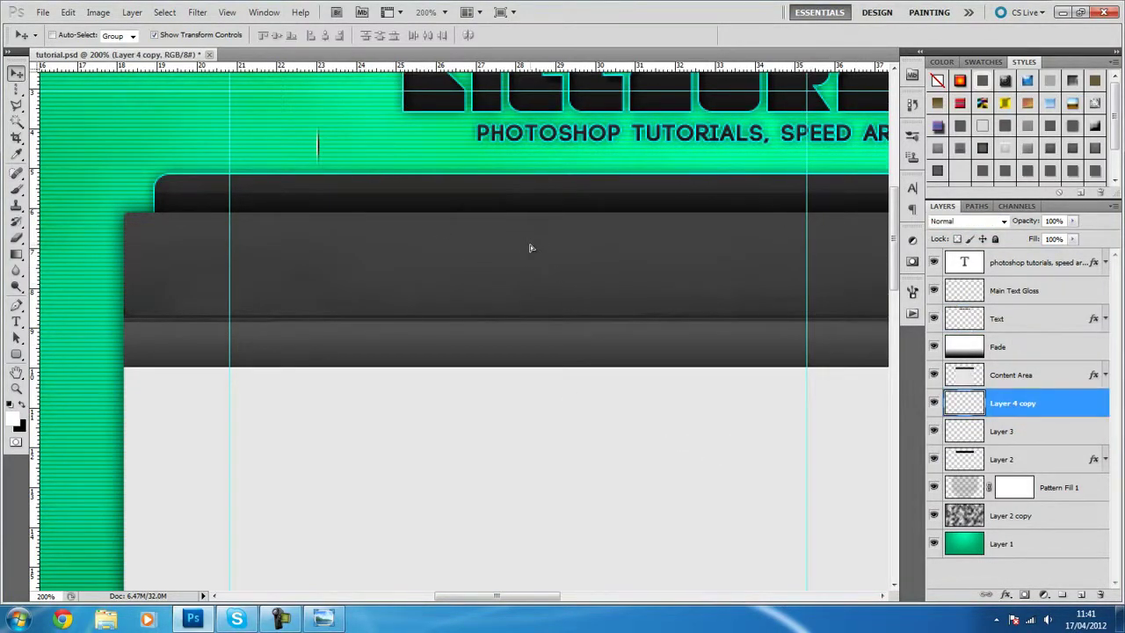
pyautogui.press('Right')
pyautogui.press('Right')
pyautogui.press('Right')
pyautogui.press('Right')
pyautogui.press('Right')
pyautogui.moveTo(418, 246); pyautogui.dragTo(463, 307)
# - Set the divider line layer's blend mode to Overlay
pyautogui.click(966, 220)
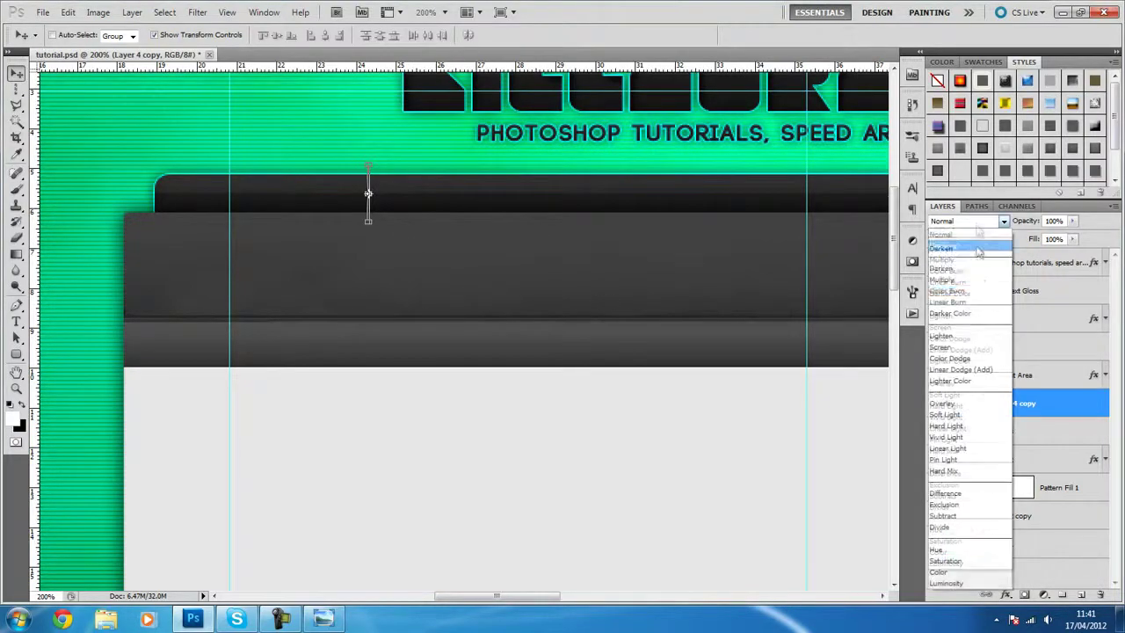
pyautogui.click(966, 231)
pyautogui.click(1032, 318)
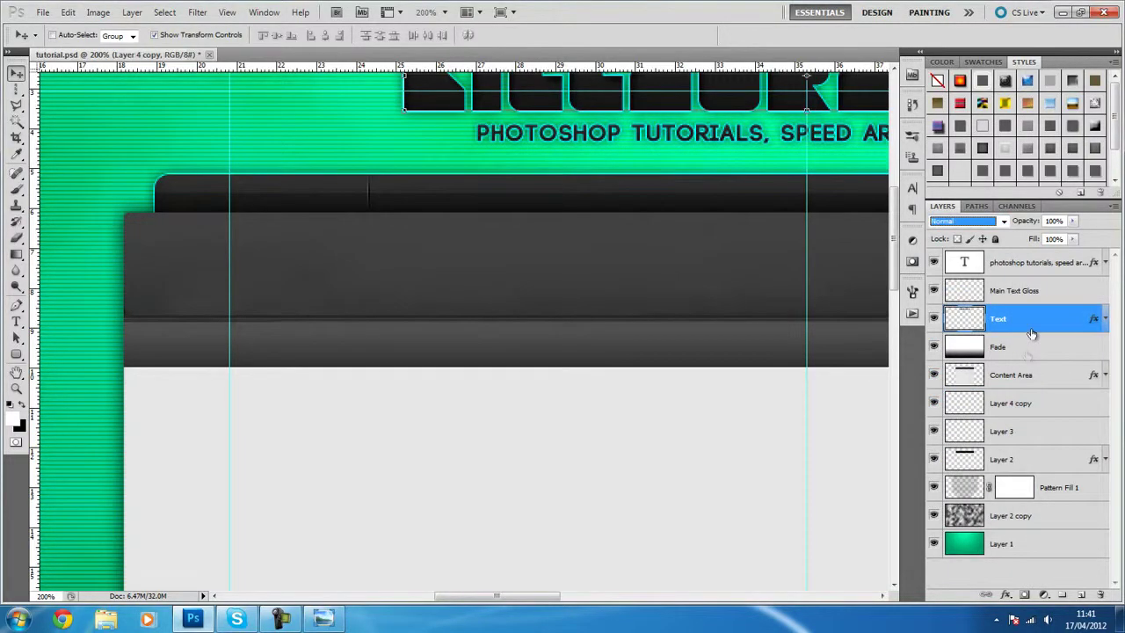
pyautogui.click(1026, 397)
pyautogui.hotkey('shift', 'alt', 'o')
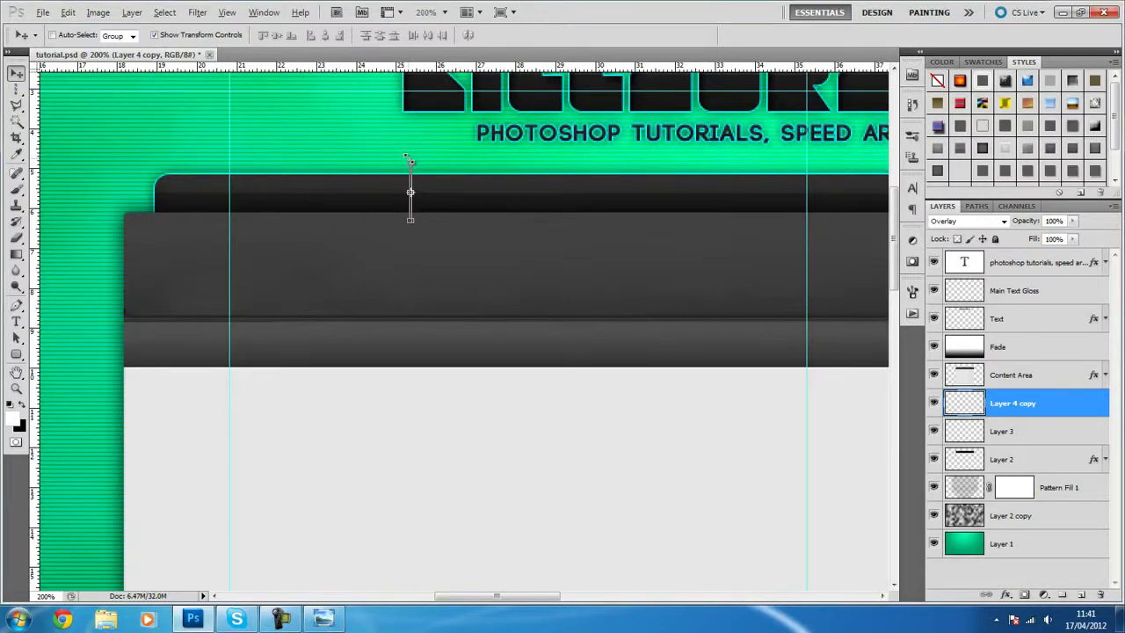
# - Try shrinking the divider line's height to about 61%
pyautogui.moveTo(411, 160); pyautogui.dragTo(410, 175)
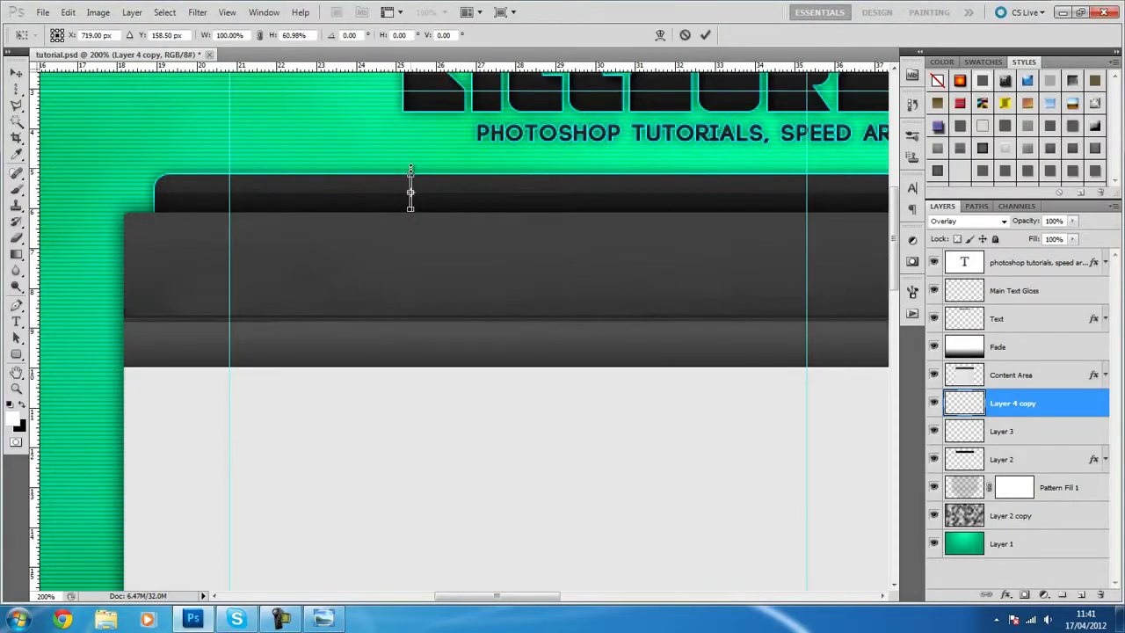
pyautogui.press('Return')
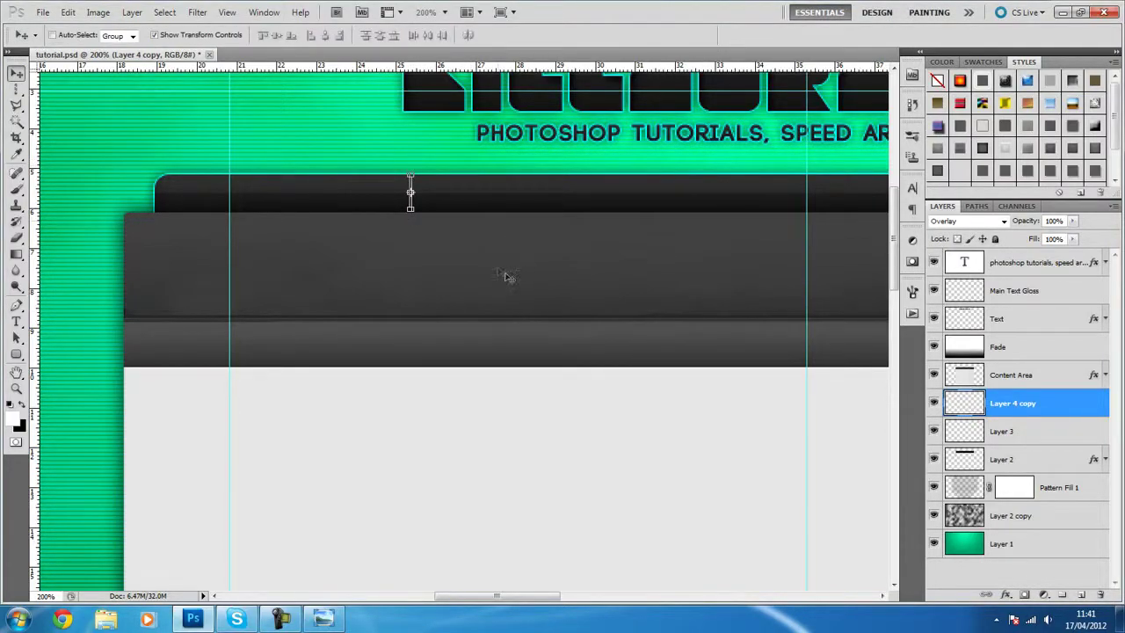
pyautogui.click(1009, 421)
pyautogui.click(1008, 404)
# - Scale the divider line at full width to about 80% of its original height
pyautogui.moveTo(411, 175); pyautogui.dragTo(410, 165)
pyautogui.hotkey('ctrl', 't')
pyautogui.moveTo(402, 156); pyautogui.dragTo(402, 160)
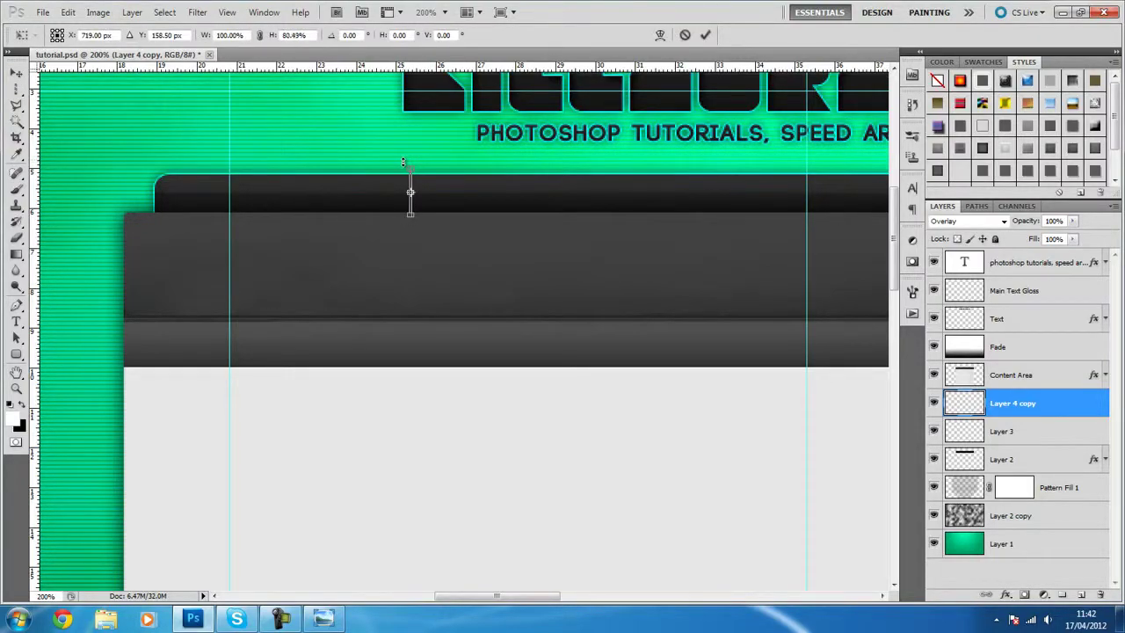
pyautogui.press('Return')
# - Duplicate the divider line layer and place the copy on the bar beneath the tagline word MUCH
pyautogui.click(1056, 430)
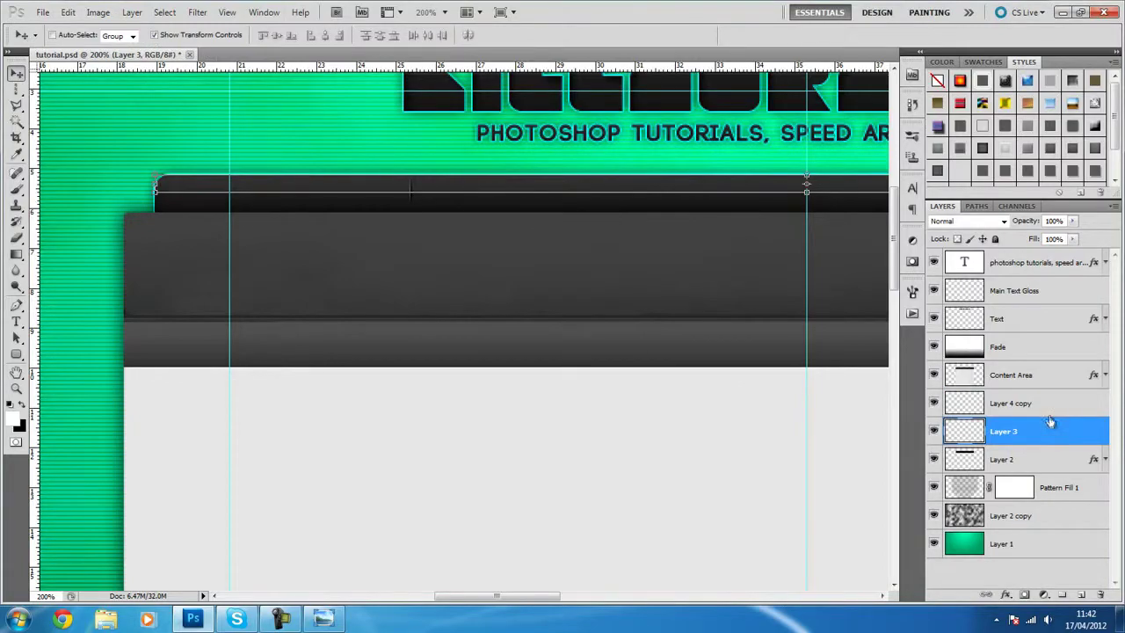
pyautogui.click(1050, 402)
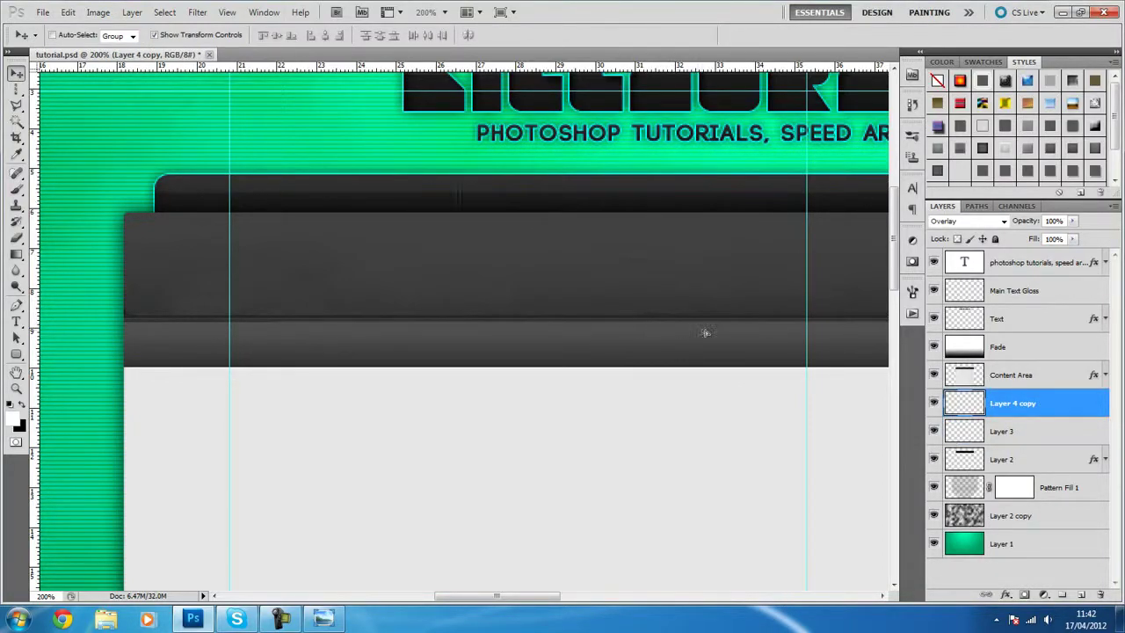
pyautogui.hotkey('ctrl', 'j')
pyautogui.moveTo(628, 311); pyautogui.dragTo(881, 332)
pyautogui.moveTo(538, 596); pyautogui.dragTo(573, 602)
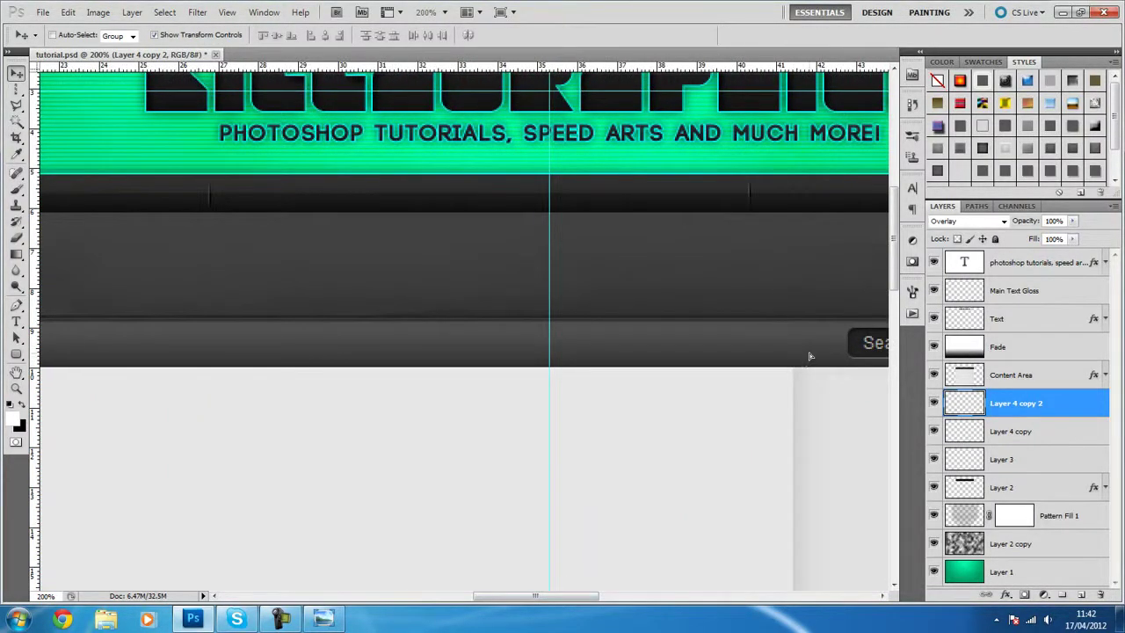
# - Move the original divider line inward along the bar towards the vertical centre guide
pyautogui.hotkey('alt', '[')
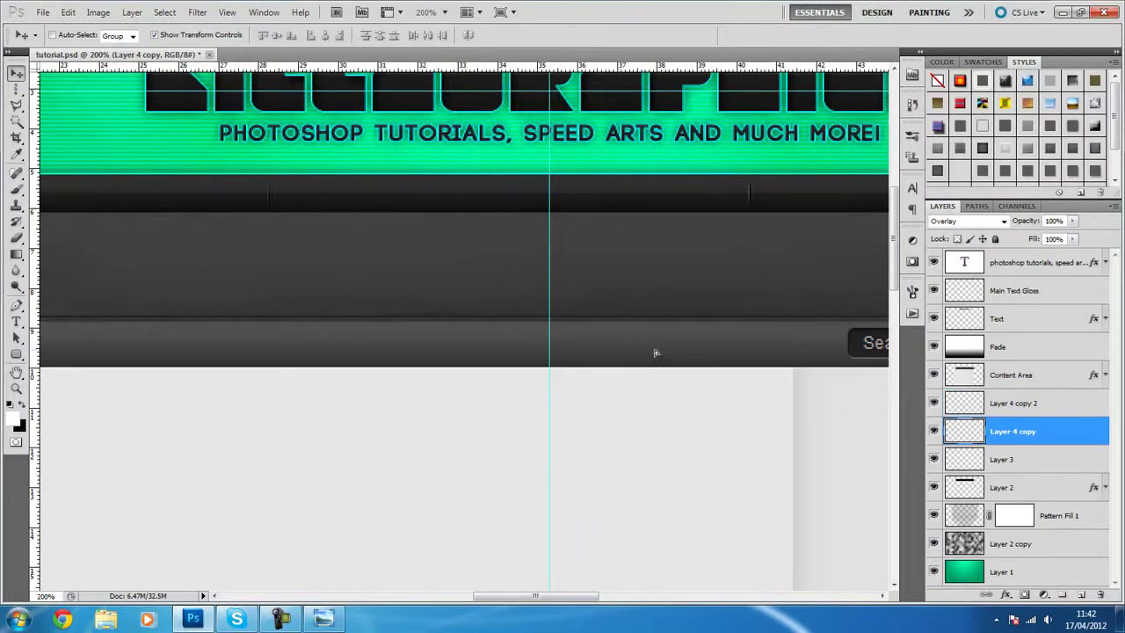
pyautogui.hotkey('alt', '[')
pyautogui.press('Up')
pyautogui.press('Up')
pyautogui.press('Up')
pyautogui.press('Up')
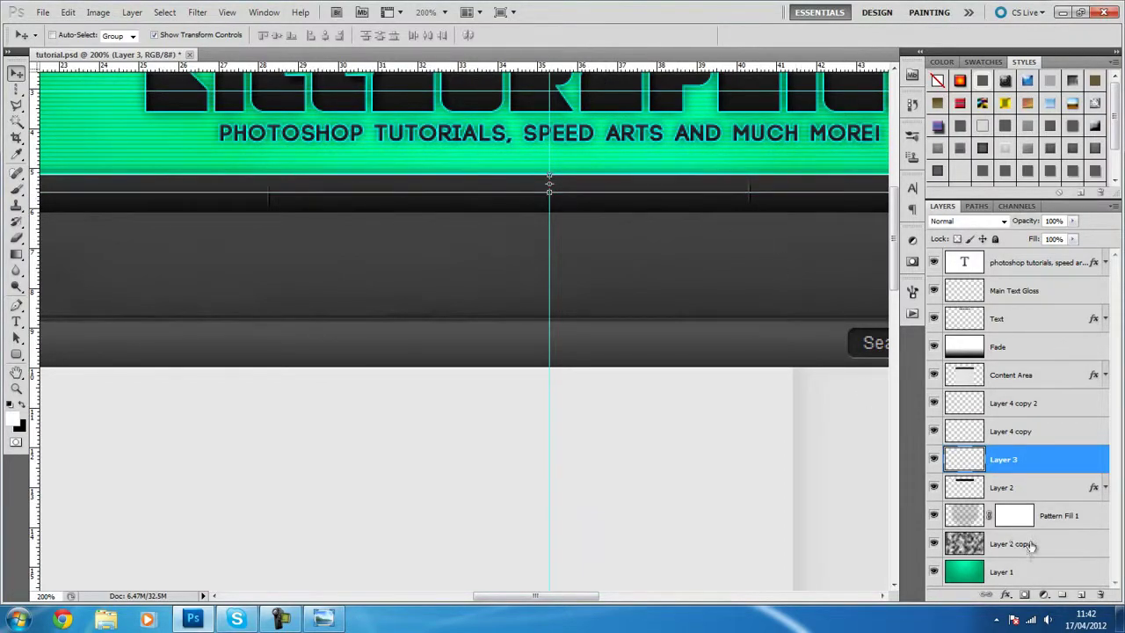
# - Add a horizontal guide along the lower edge of the gloss, midway down the bar's visible strip
pyautogui.click(1019, 492)
pyautogui.moveTo(582, 176); pyautogui.dragTo(583, 193)
pyautogui.click(993, 460)
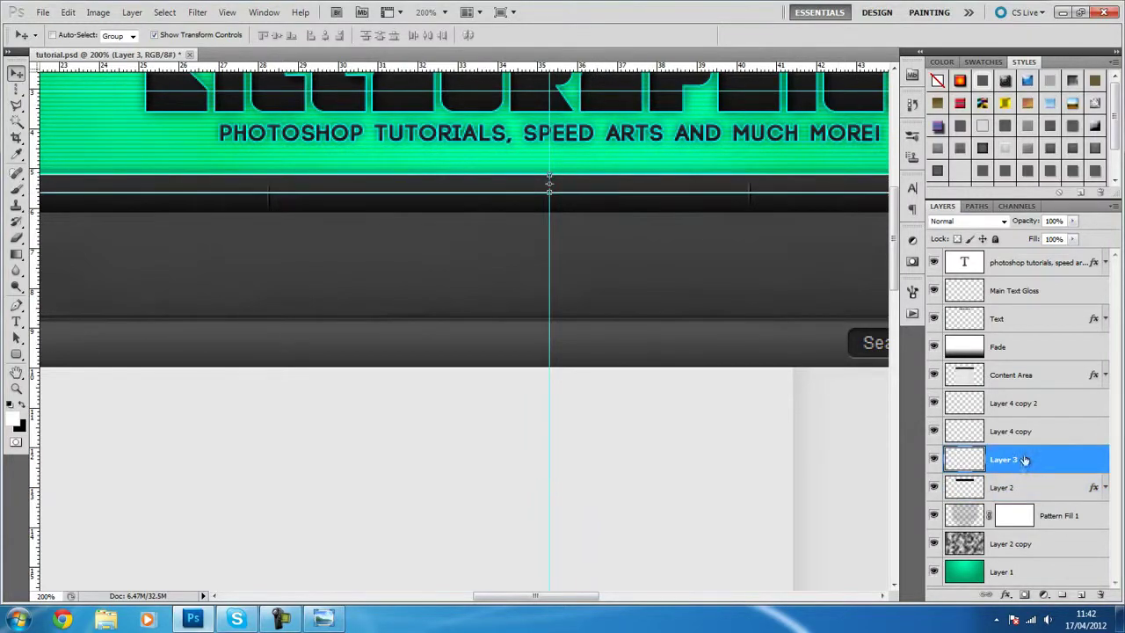
# - Adjust the two divider lines individually against the new horizontal guide, shifting the copy farther outward from the centre
pyautogui.click(997, 430)
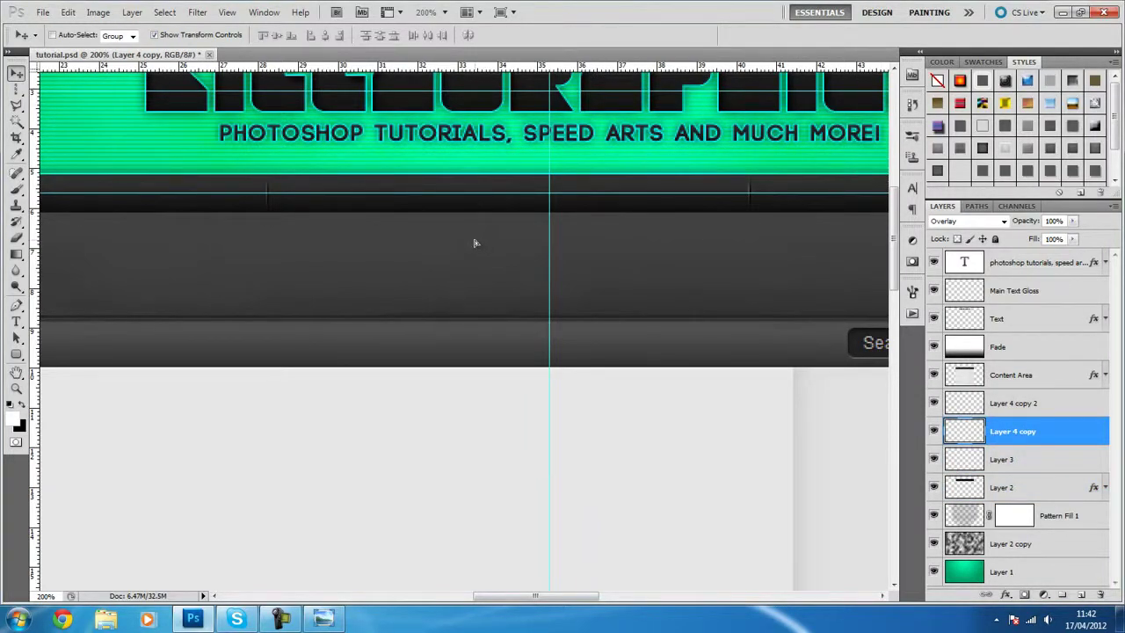
pyautogui.click(1055, 468)
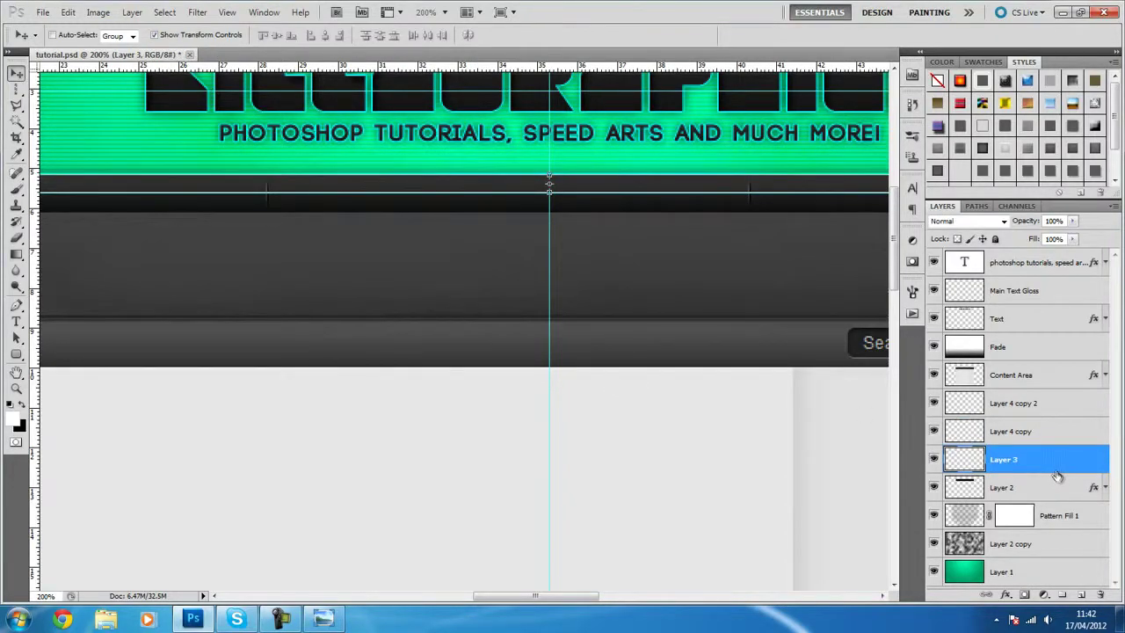
pyautogui.click(1030, 439)
pyautogui.click(1024, 411)
pyautogui.moveTo(714, 262); pyautogui.dragTo(740, 264)
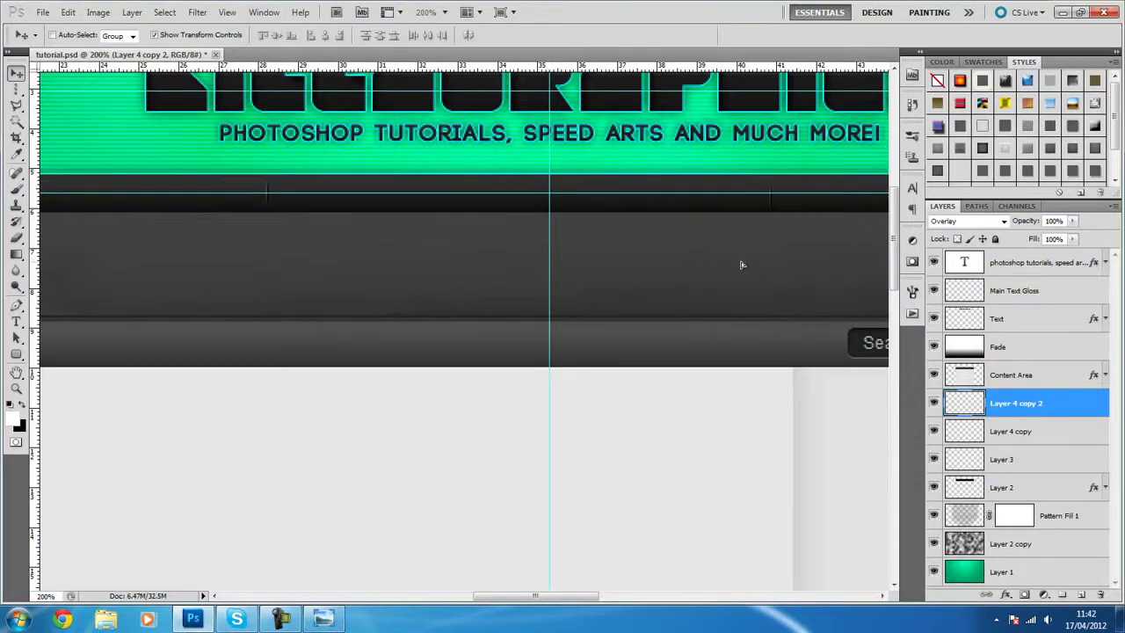
# - Move both divider lines together to centre them on the crossing guides, and hide the guides
pyautogui.keyDown('shift'); pyautogui.click(1022, 434); pyautogui.keyUp('shift')
pyautogui.moveTo(613, 291); pyautogui.dragTo(636, 294)
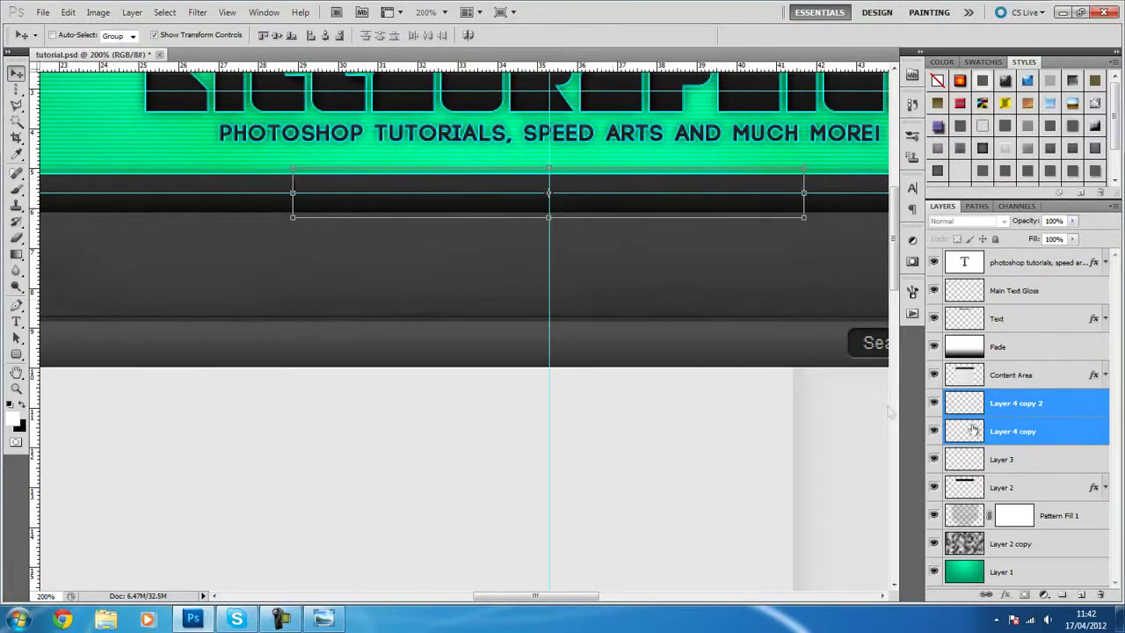
pyautogui.click(1086, 409)
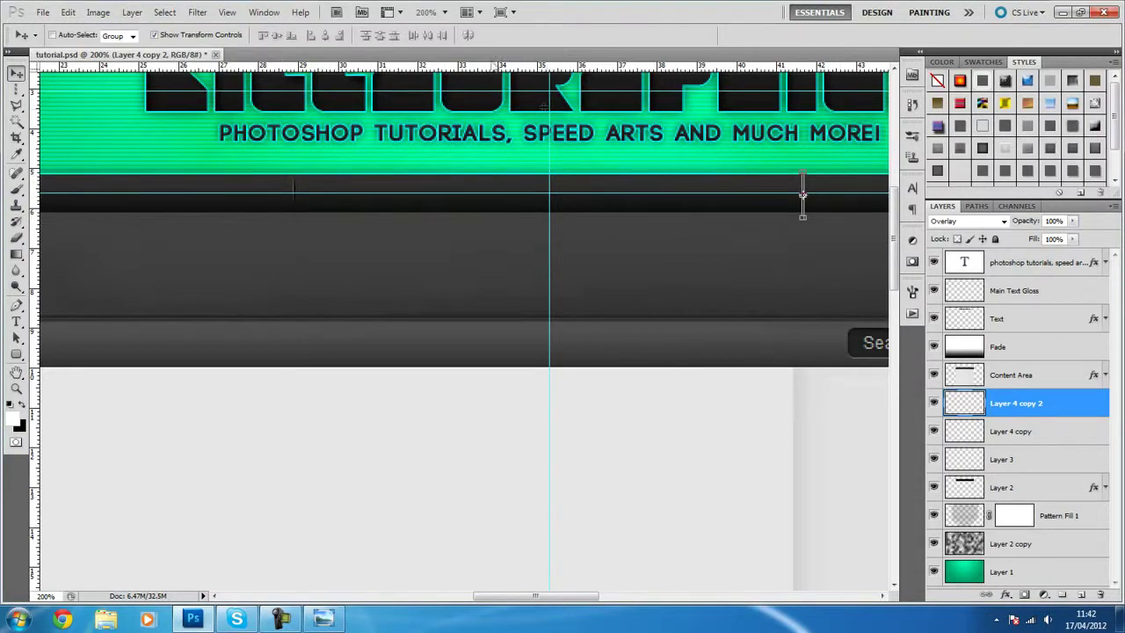
pyautogui.click(445, 12)
pyautogui.click(450, 67)
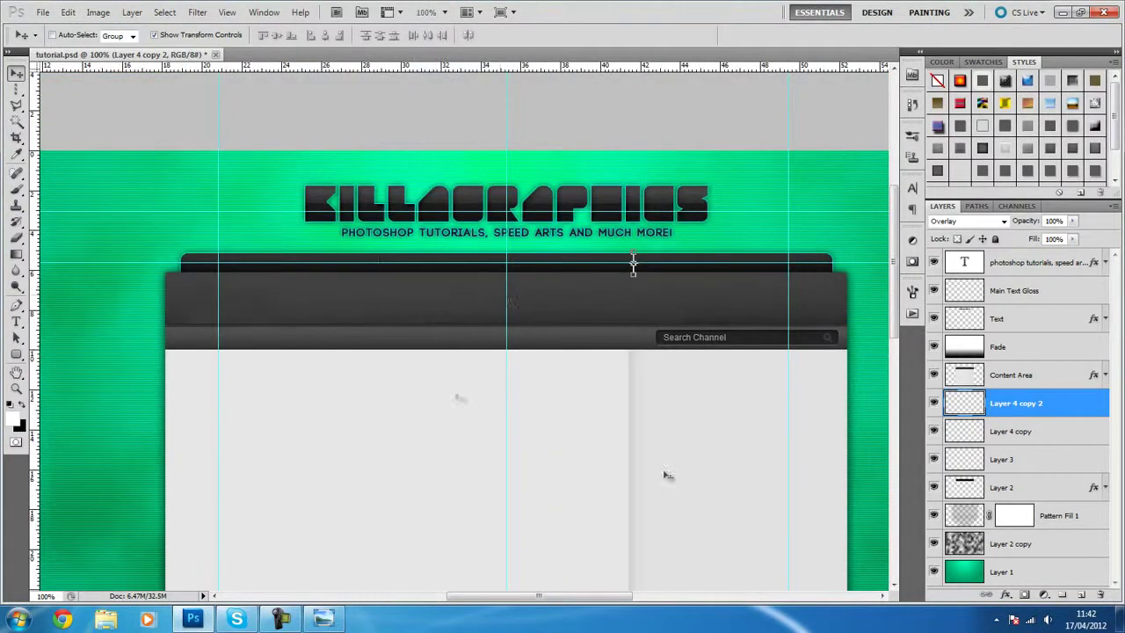
pyautogui.hotkey('ctrl', ';')
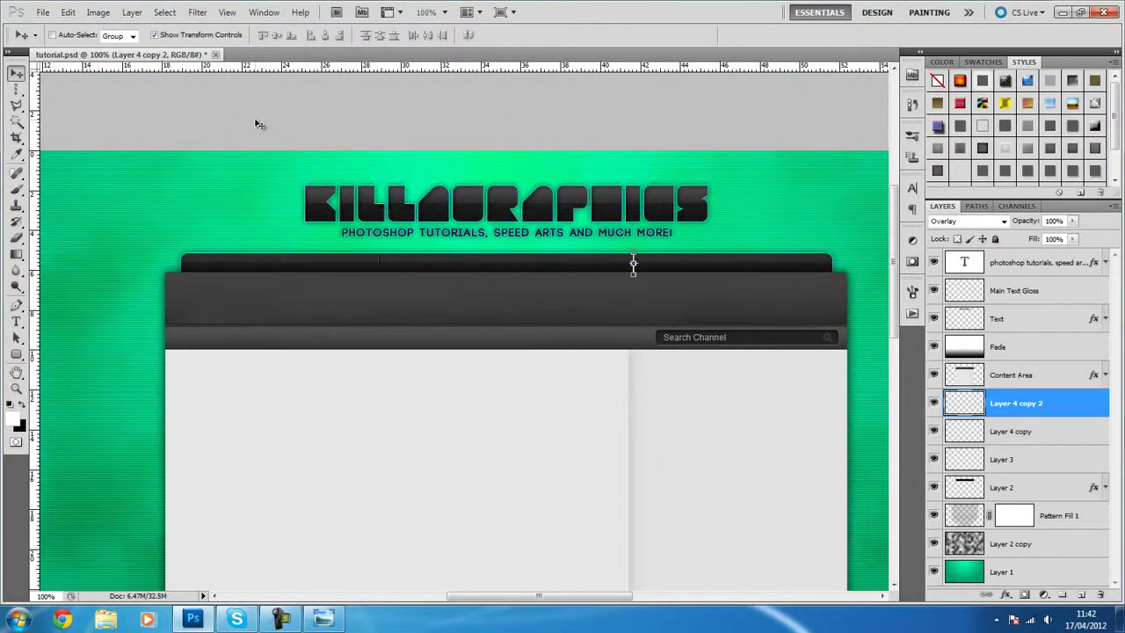
# - Add the text FOLLOW ME ON TWITTER at the bar's left end in white Code Bold, 16 pt
pyautogui.click(17, 323)
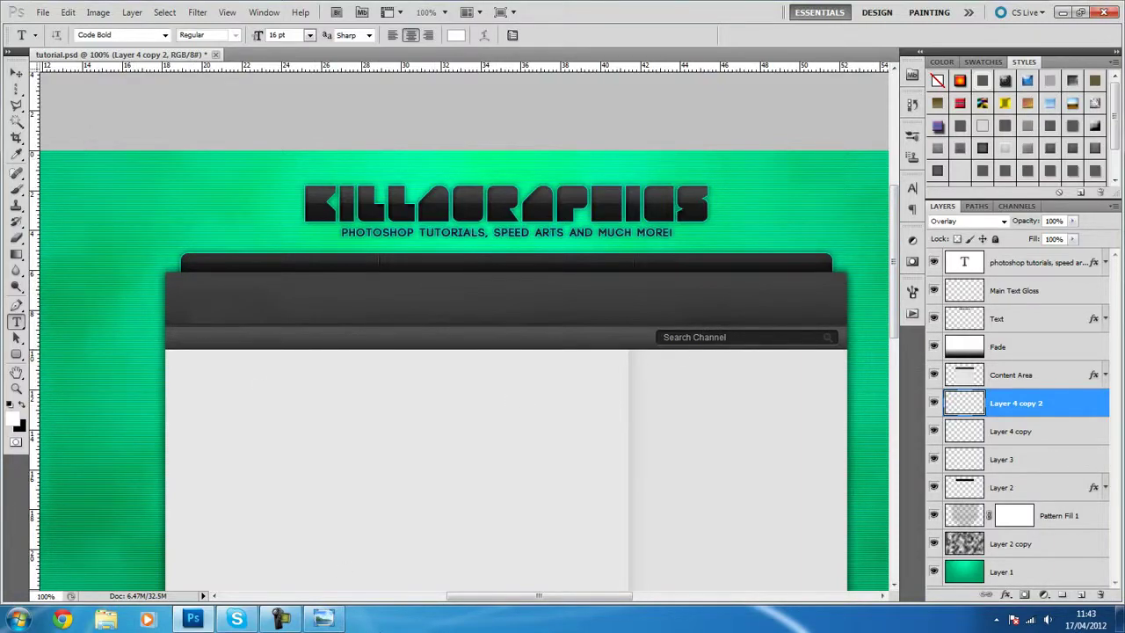
pyautogui.click(194, 262)
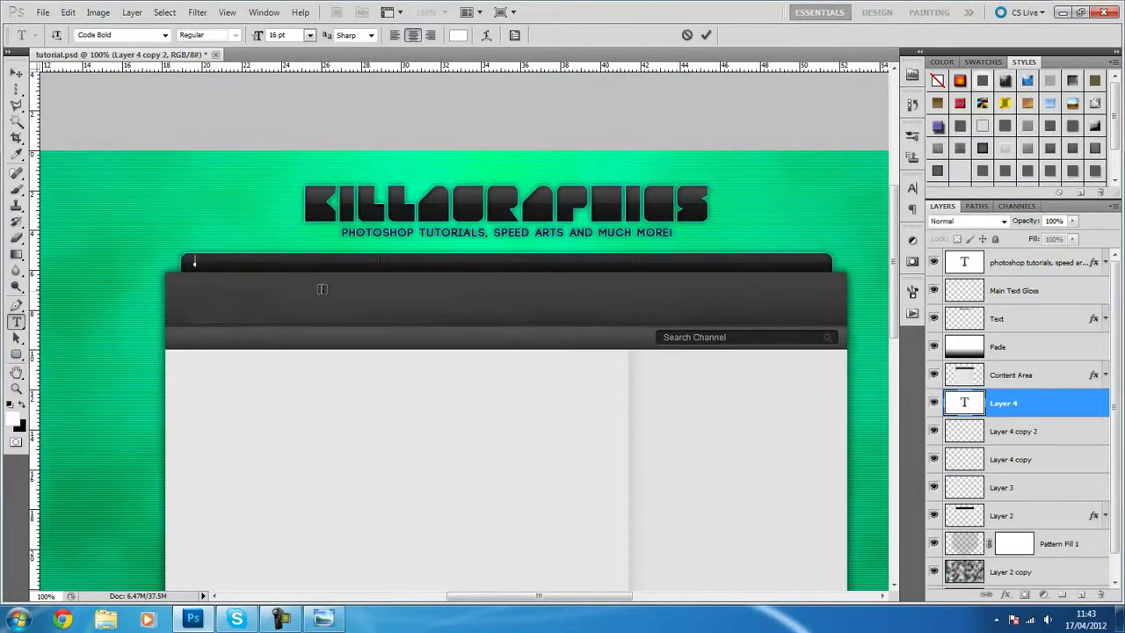
pyautogui.write('FOLLOW ME ON TWITTER')
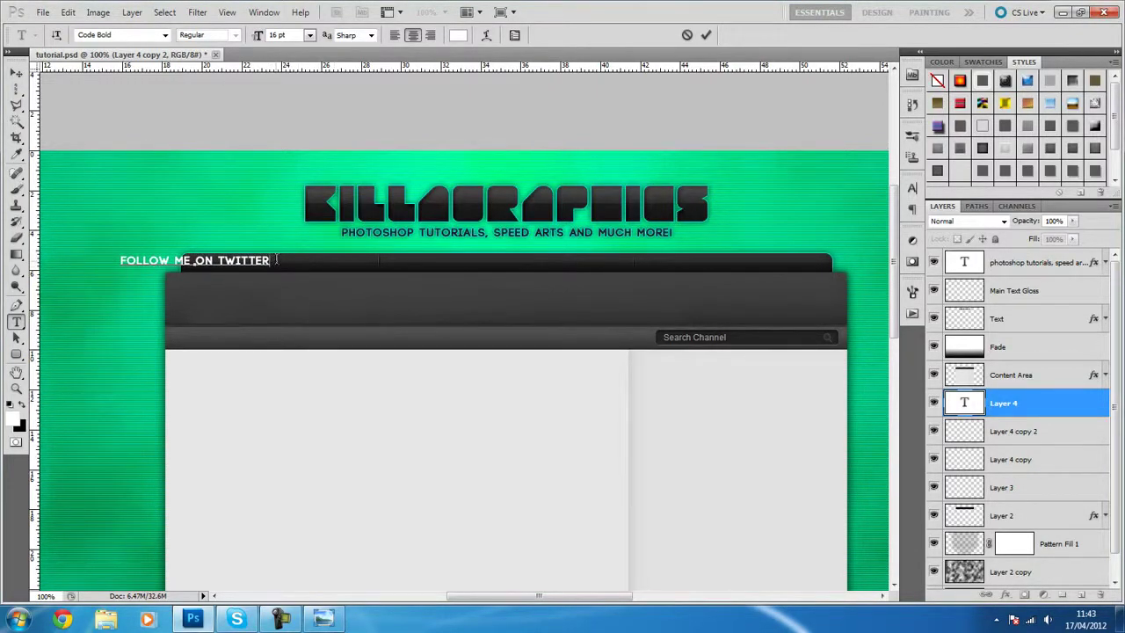
pyautogui.moveTo(276, 261); pyautogui.dragTo(131, 254)
# - Add a gradient overlay to the FOLLOW ME ON TWITTER text layer using the white-to-transparent preset
pyautogui.rightClick(1029, 405)
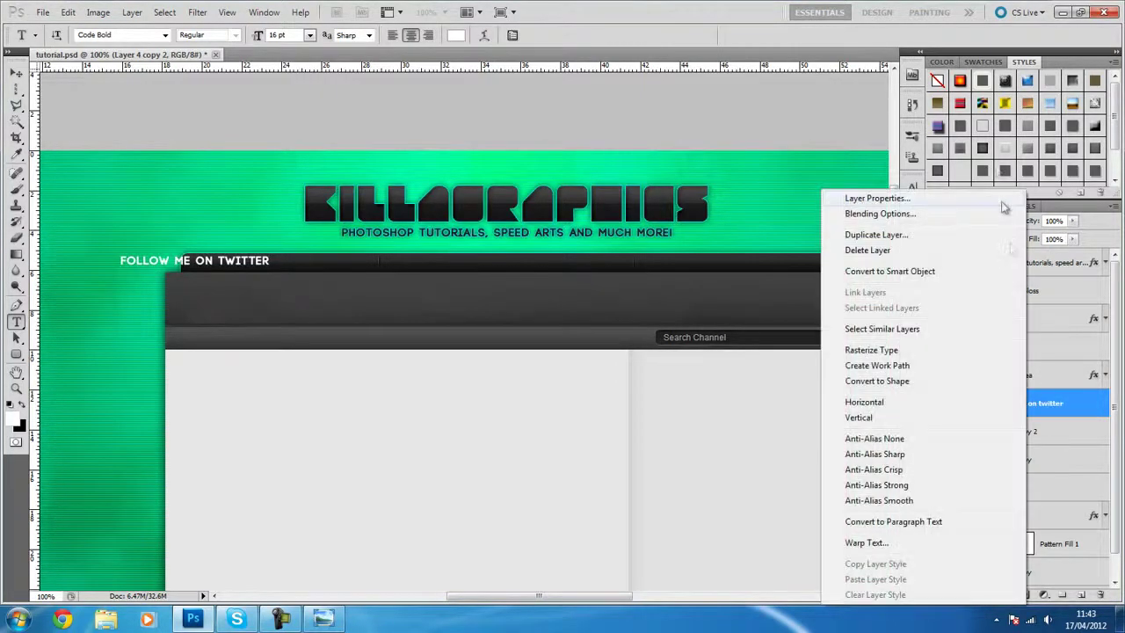
pyautogui.click(941, 214)
pyautogui.moveTo(503, 293); pyautogui.dragTo(614, 207)
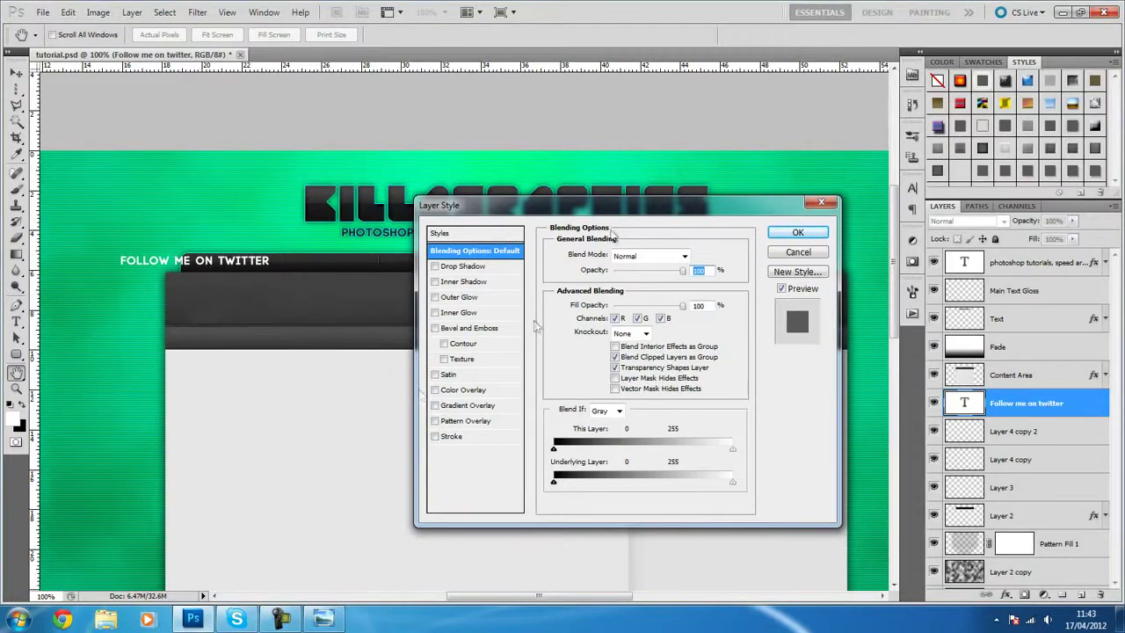
pyautogui.click(447, 406)
pyautogui.click(453, 406)
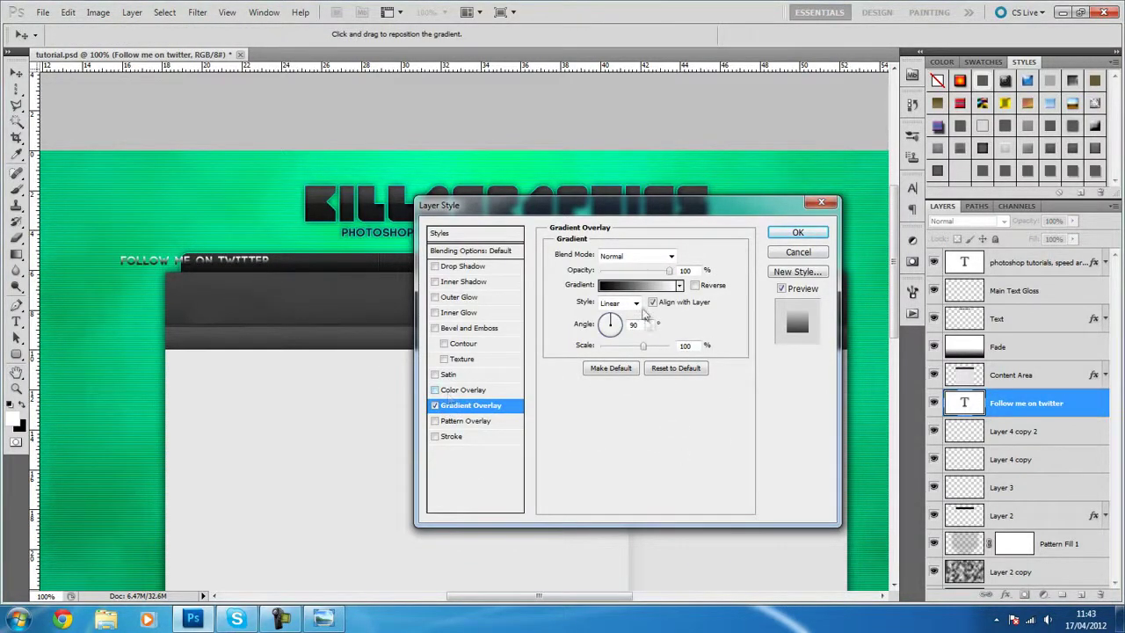
pyautogui.click(636, 286)
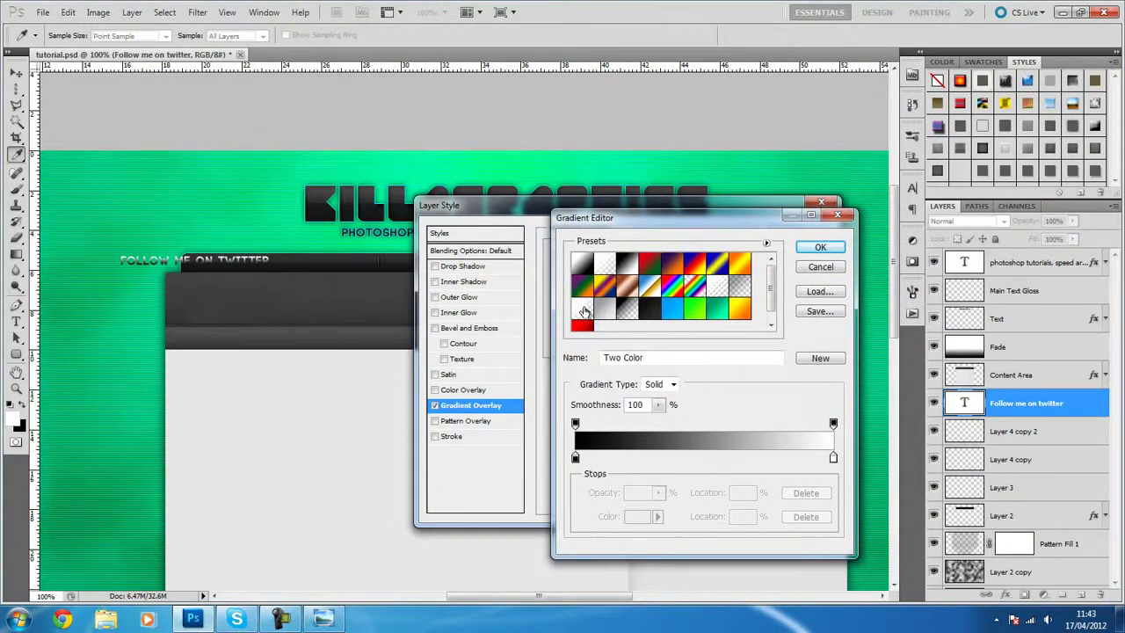
pyautogui.click(584, 312)
pyautogui.click(820, 247)
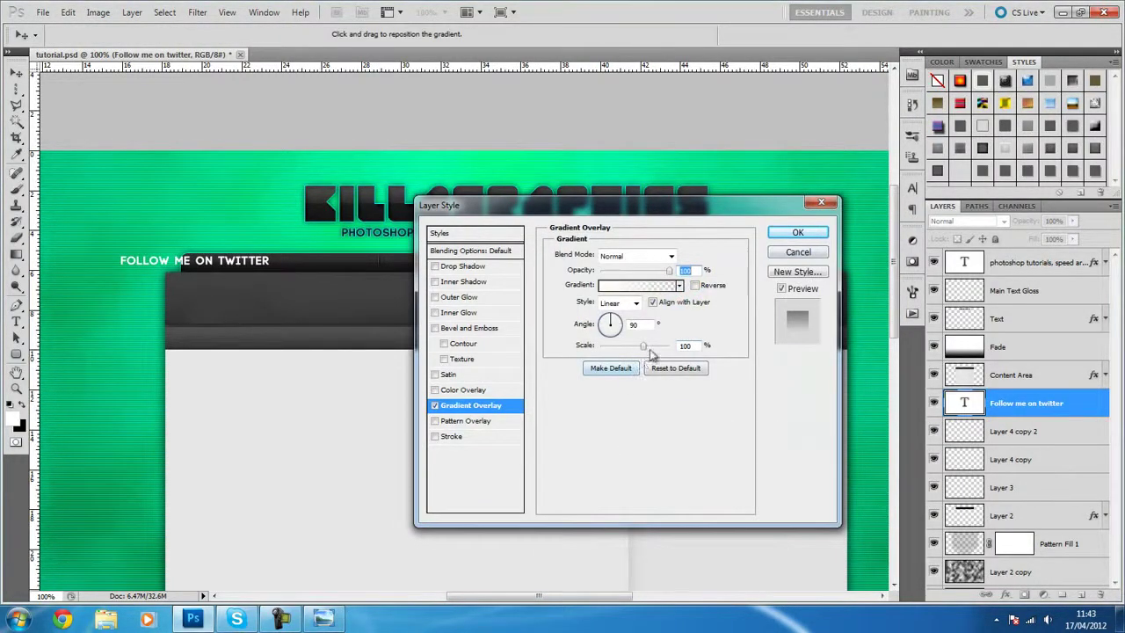
# - Set the text's gradient overlay to 150% scale with Overlay blend mode and apply the style
pyautogui.moveTo(641, 348); pyautogui.dragTo(670, 348)
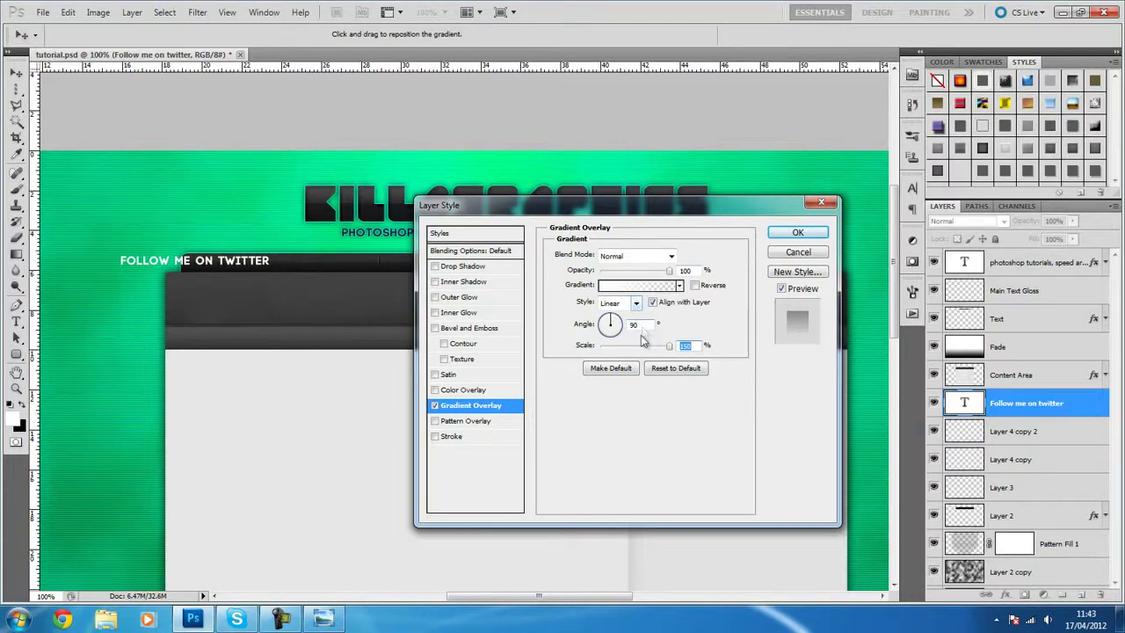
pyautogui.click(629, 255)
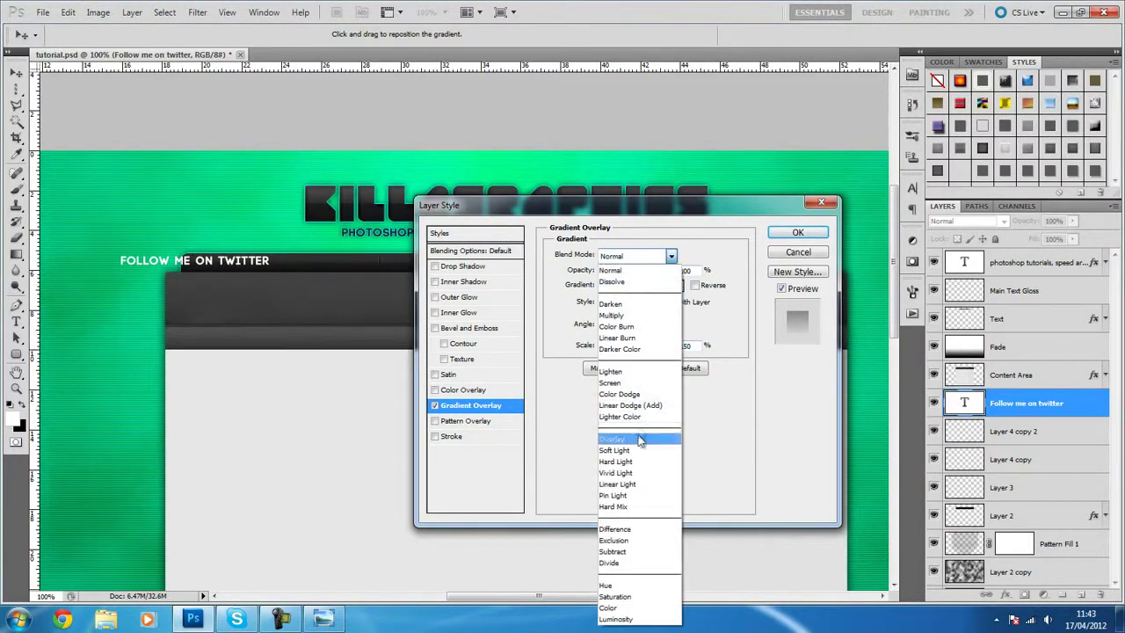
pyautogui.click(638, 434)
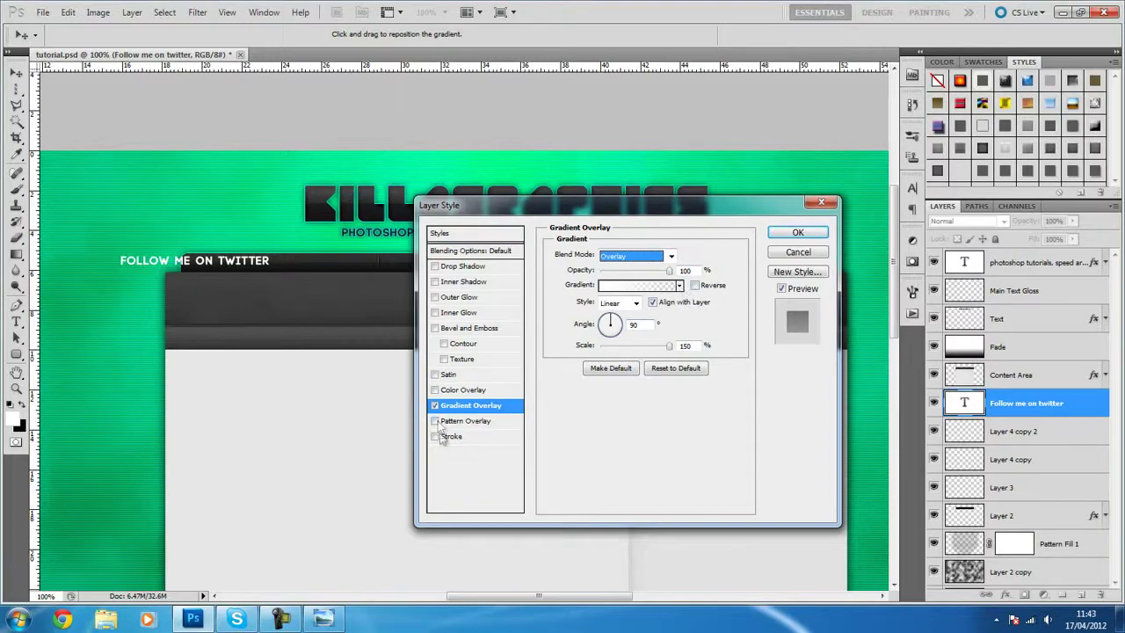
pyautogui.click(797, 233)
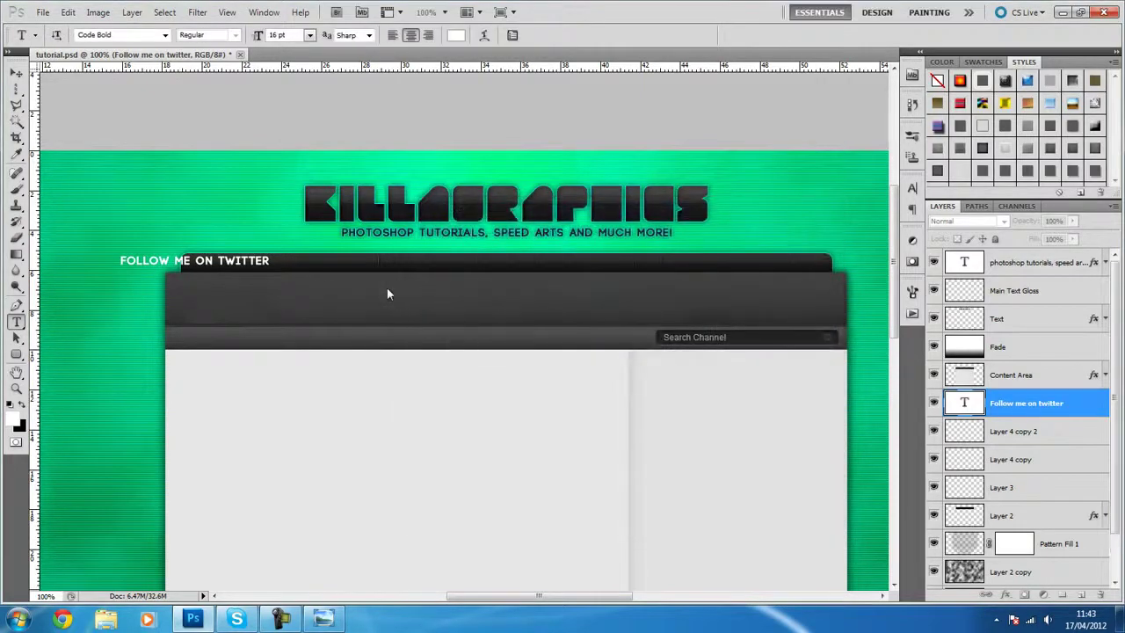
# - Recolour the whole FOLLOW ME ON TWITTER text black
pyautogui.doubleClick(960, 406)
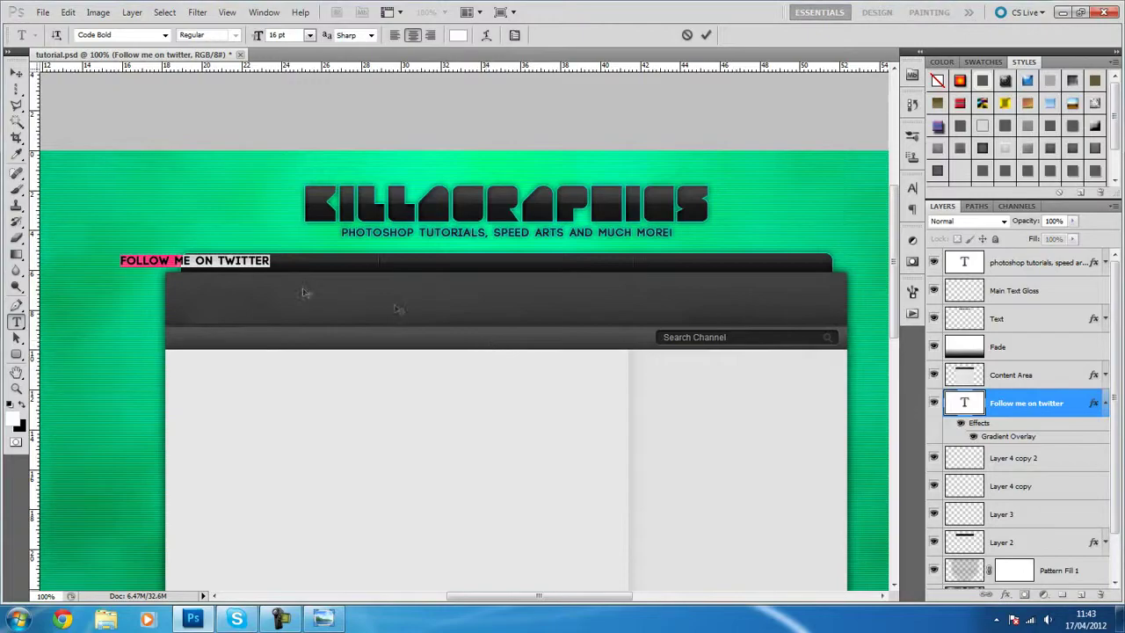
pyautogui.moveTo(275, 261); pyautogui.dragTo(106, 259)
pyautogui.click(17, 407)
pyautogui.click(971, 402)
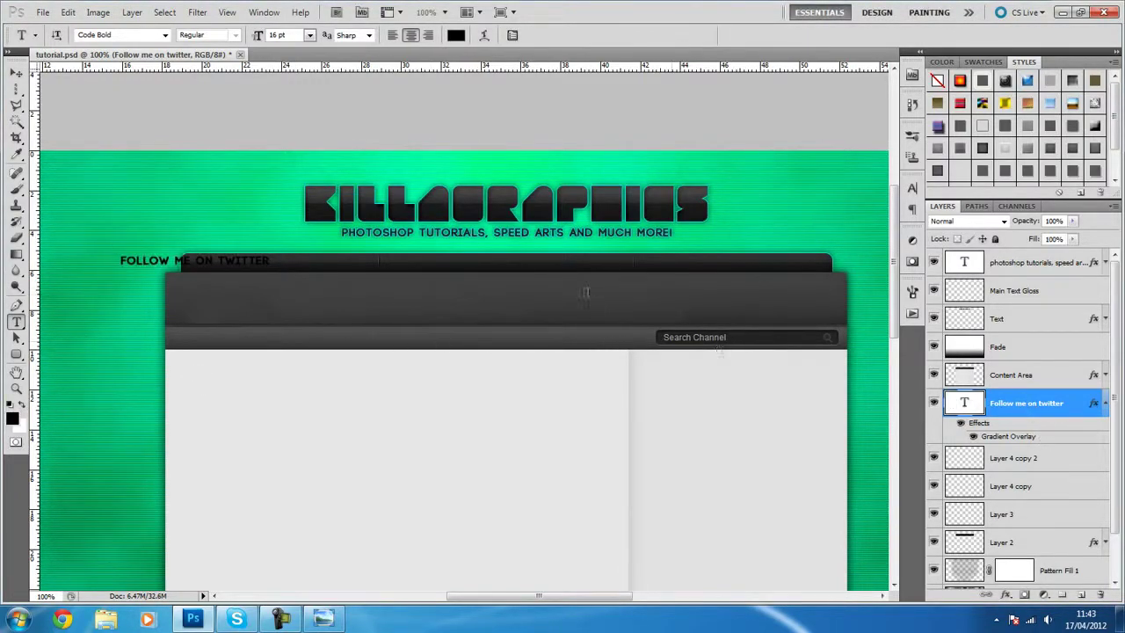
# - Try the Normal and Darken blend modes on the text's gradient overlay, keeping full opacity
pyautogui.doubleClick(991, 437)
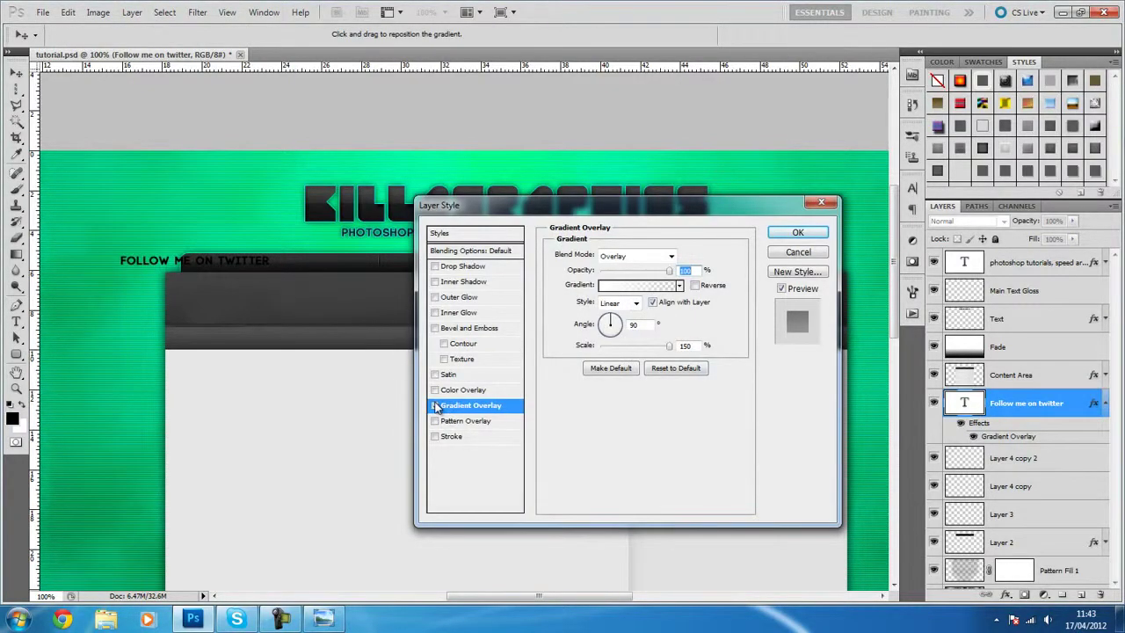
pyautogui.click(631, 286)
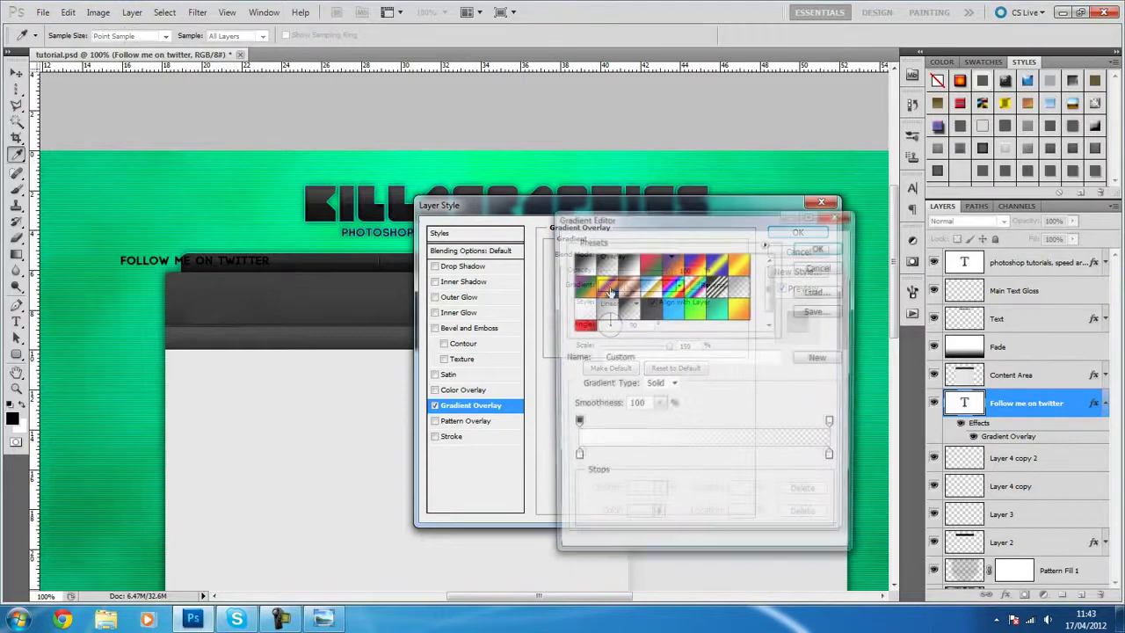
pyautogui.click(816, 248)
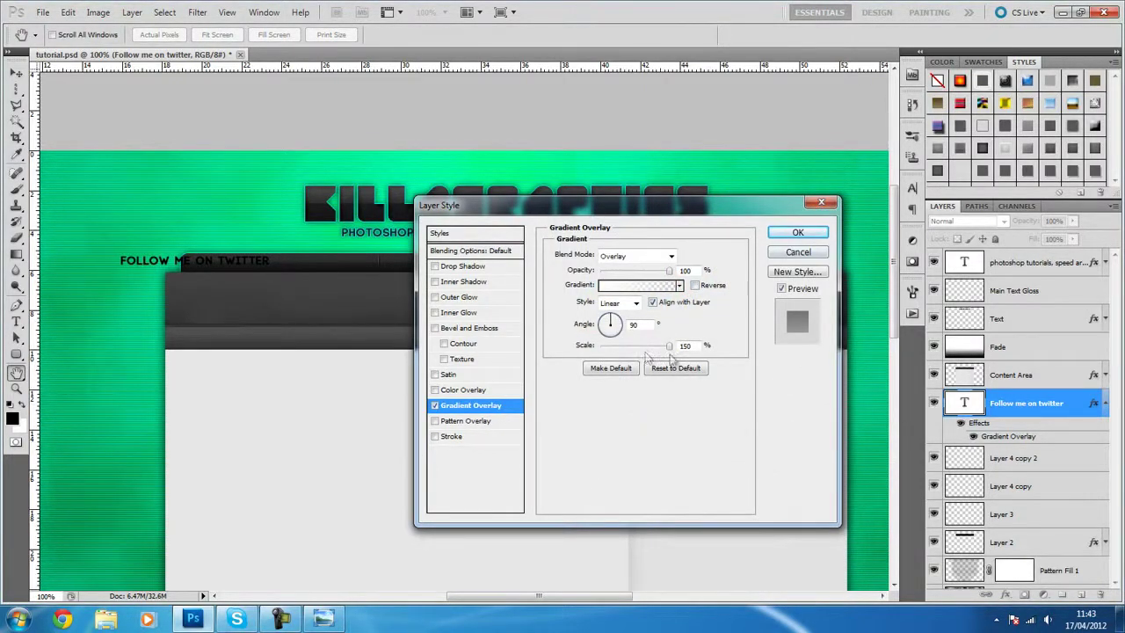
pyautogui.click(671, 347)
pyautogui.click(630, 258)
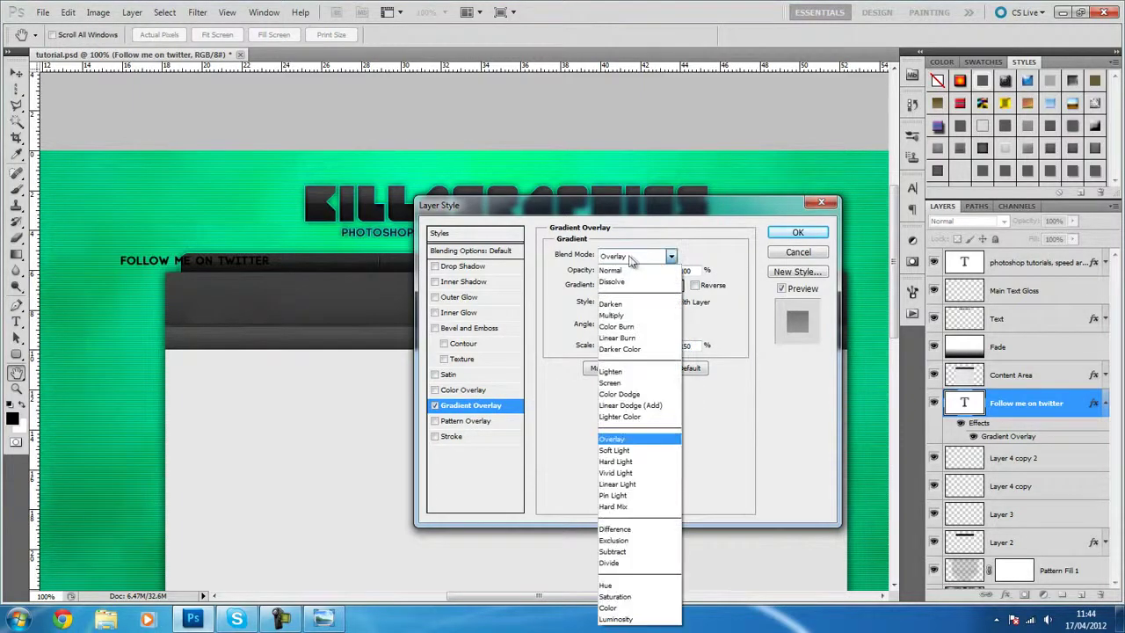
pyautogui.click(616, 271)
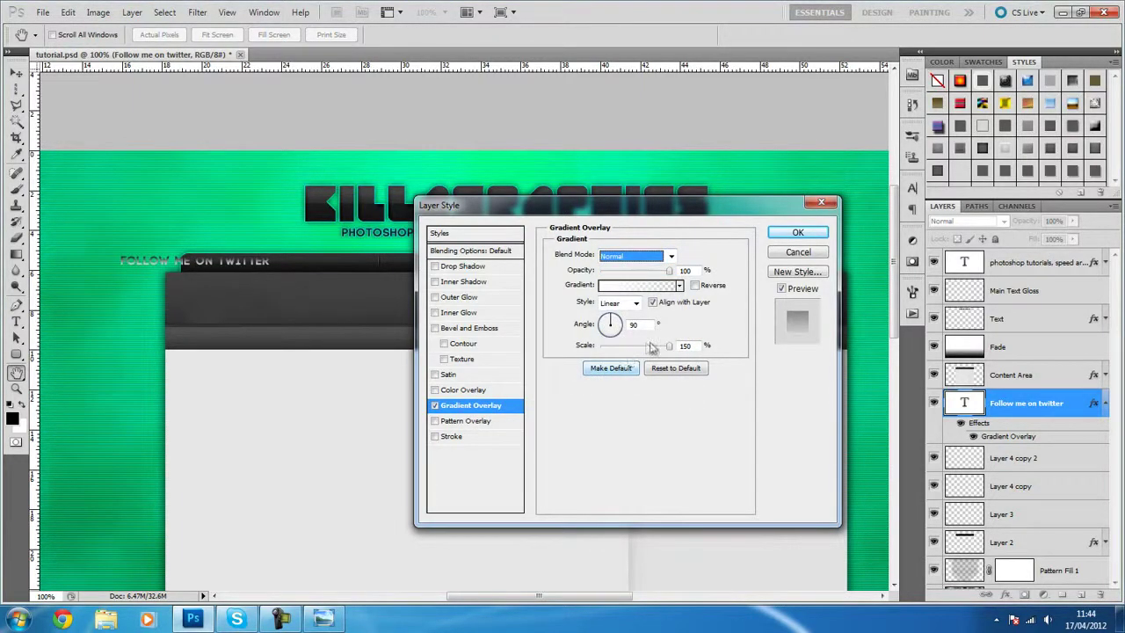
pyautogui.click(635, 260)
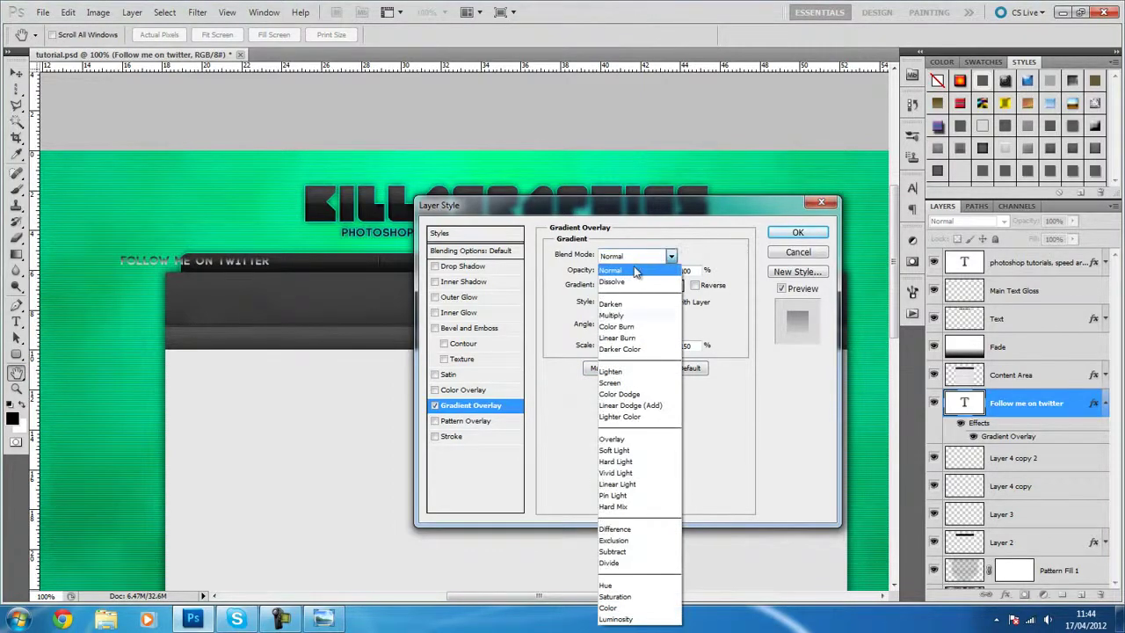
pyautogui.click(630, 314)
pyautogui.click(608, 255)
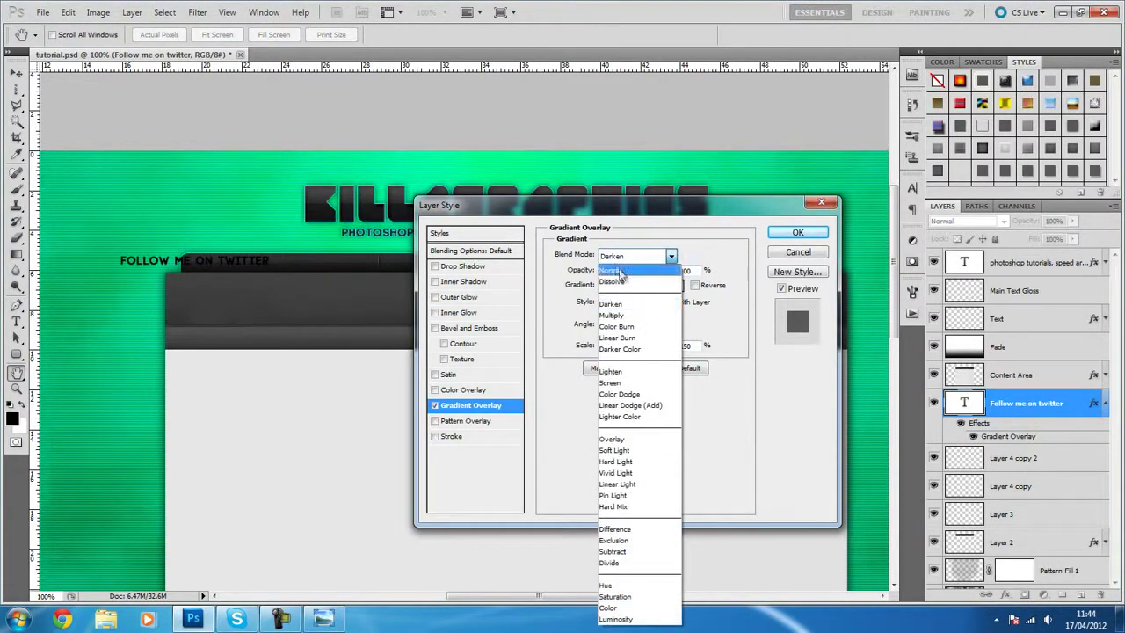
pyautogui.click(616, 271)
pyautogui.click(635, 260)
pyautogui.click(654, 271)
pyautogui.moveTo(670, 271)
pyautogui.mouseDown()
pyautogui.moveTo(635, 271)
pyautogui.moveTo(677, 288)
pyautogui.mouseUp()
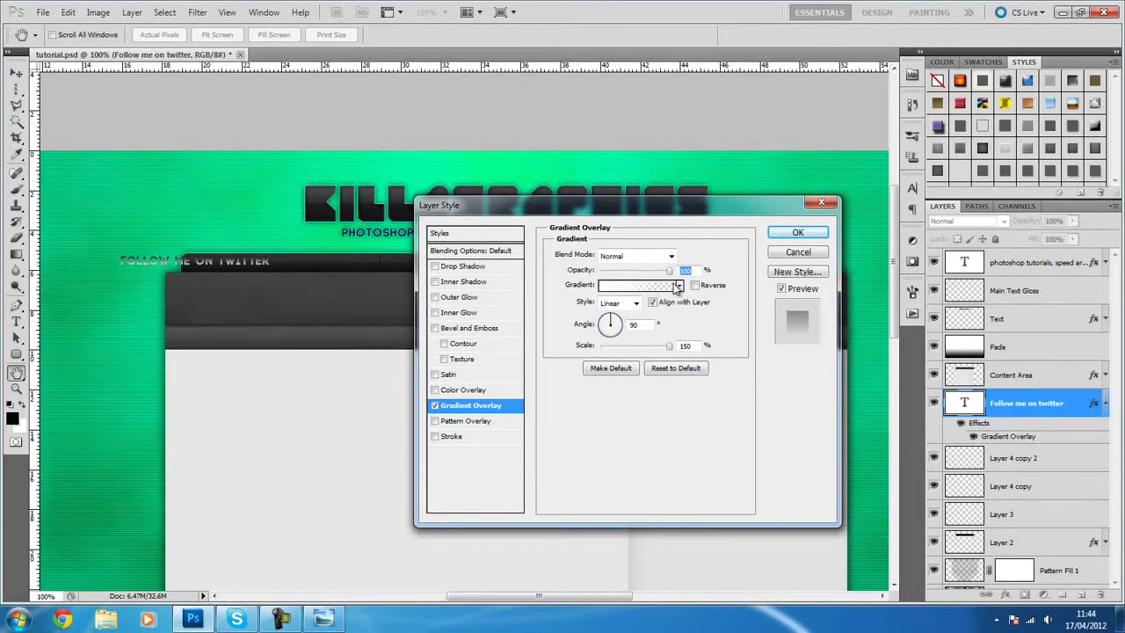
pyautogui.click(323, 618)
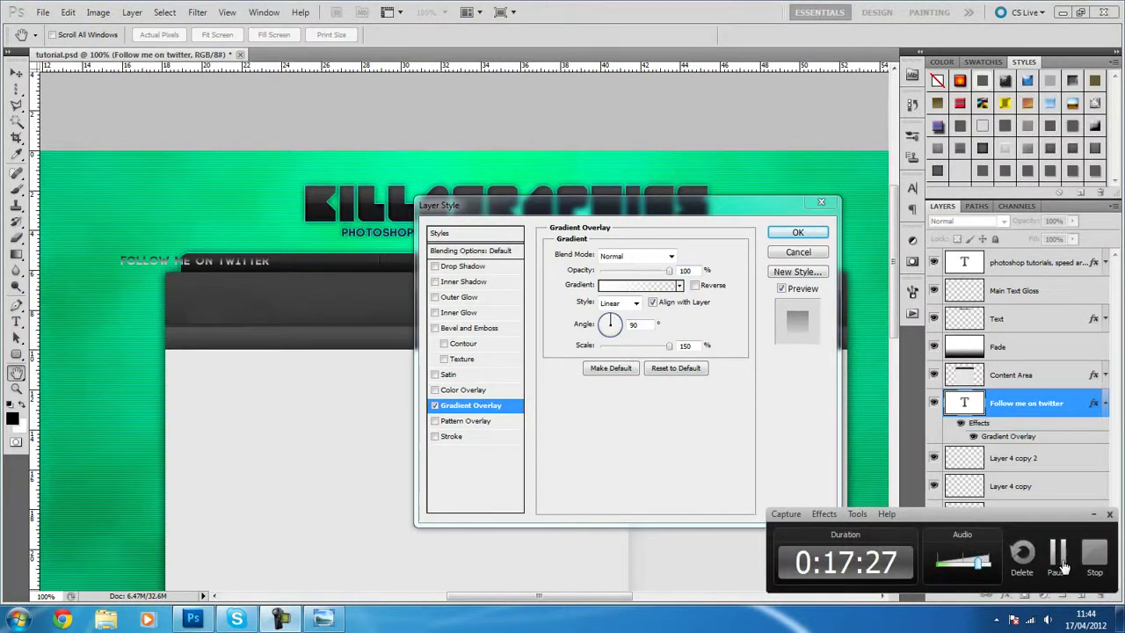
pyautogui.click(1058, 553)
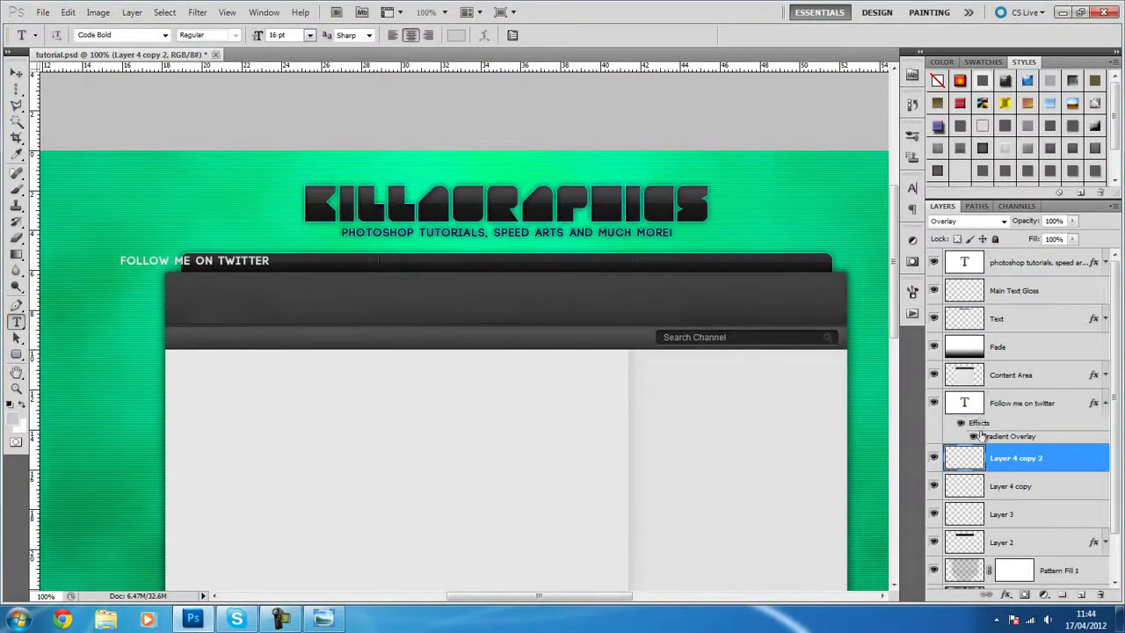
# - Check the gradient overlay settings on the FOLLOW ME ON TWITTER text, including blend mode, opacity and scale
pyautogui.click(992, 409)
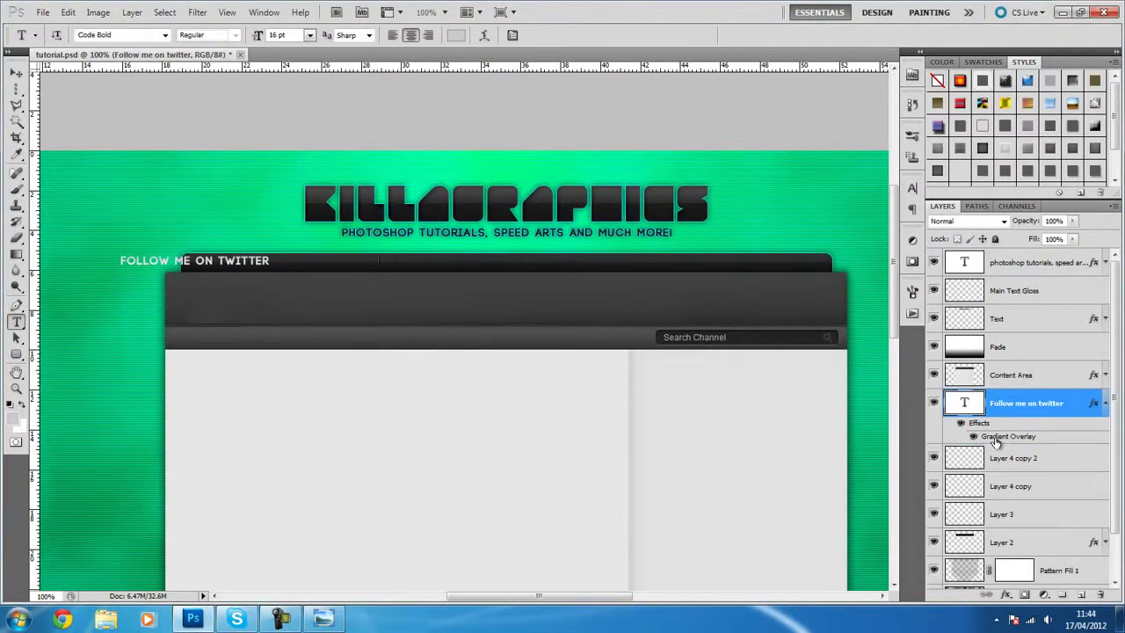
pyautogui.doubleClick(1001, 436)
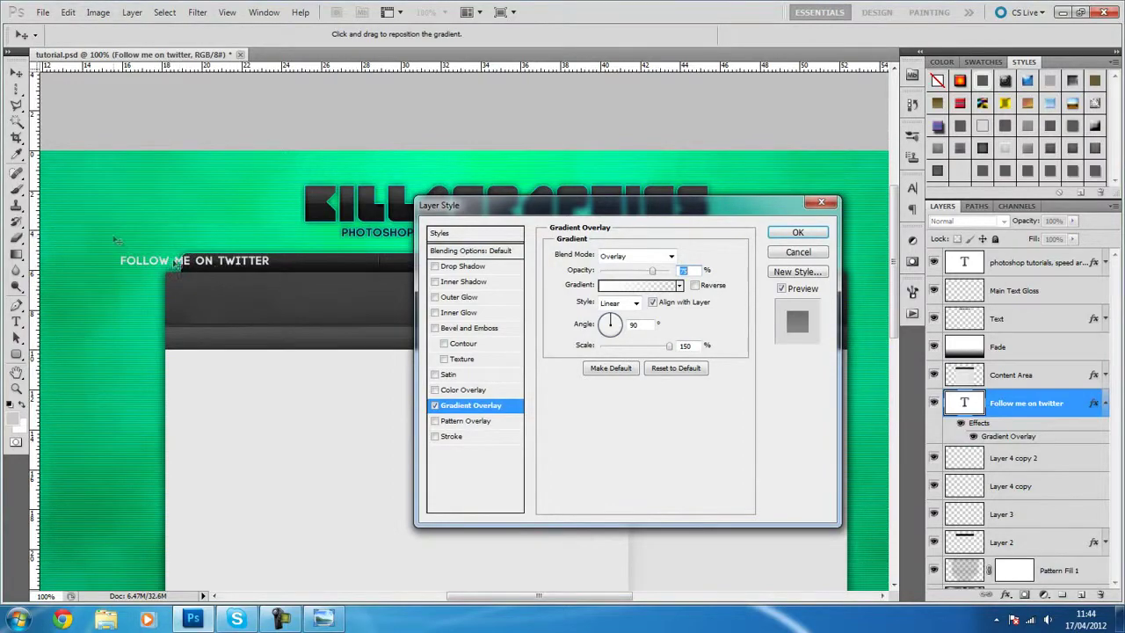
pyautogui.moveTo(614, 209); pyautogui.dragTo(619, 229)
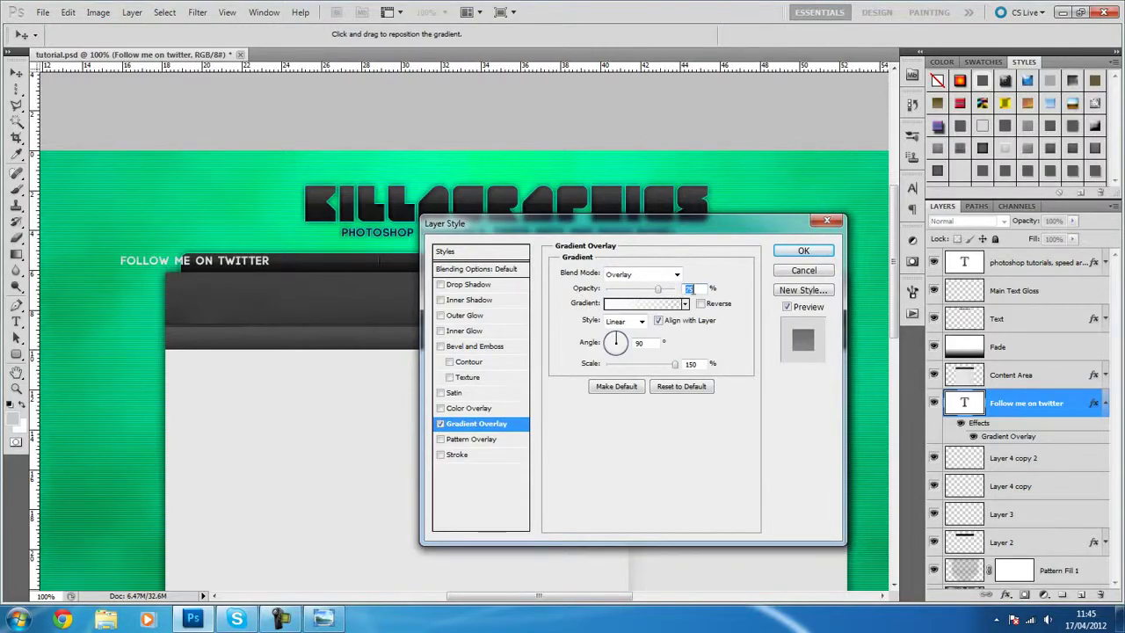
pyautogui.press('Return')
# - Set the fill colour of the whole FOLLOW ME ON TWITTER text to light grey
pyautogui.doubleClick(967, 406)
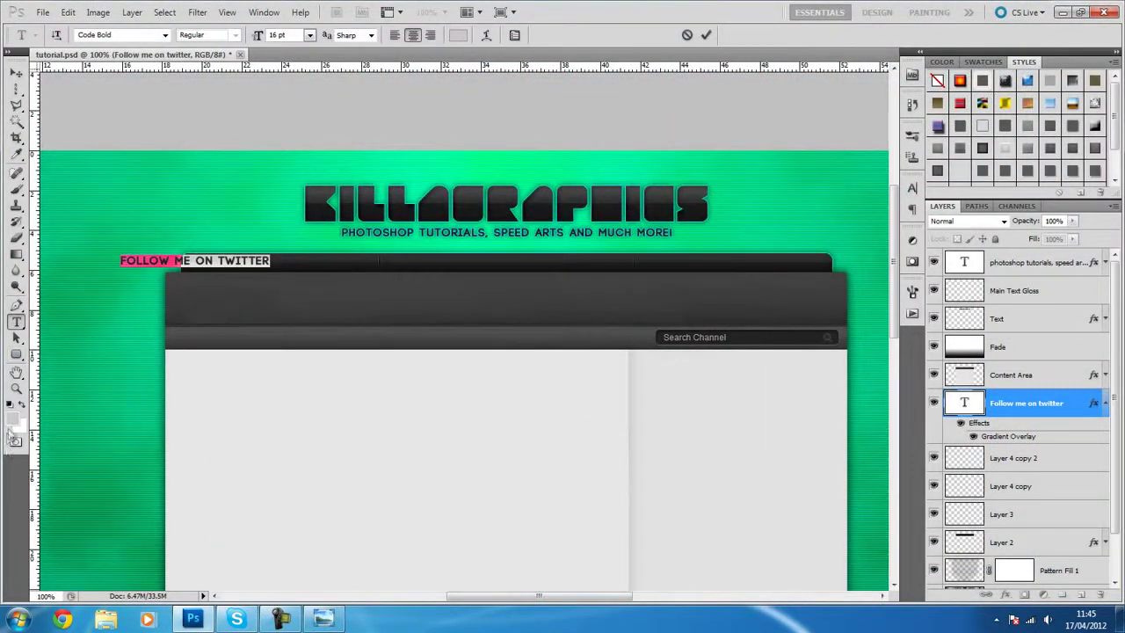
pyautogui.click(13, 420)
pyautogui.click(588, 349)
pyautogui.press('Return')
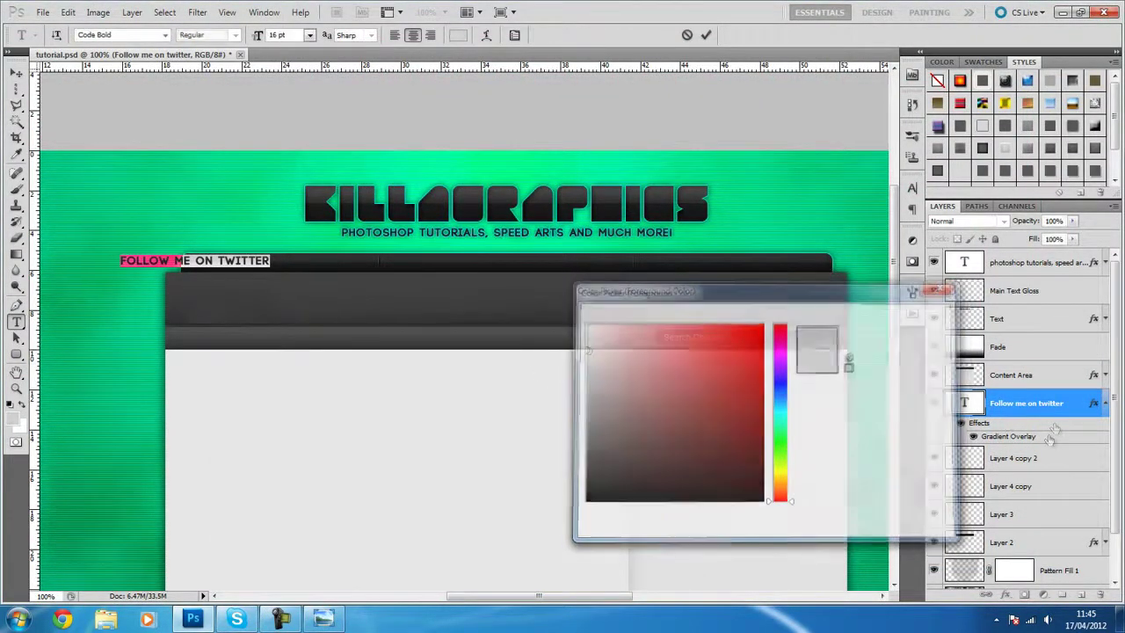
pyautogui.click(958, 481)
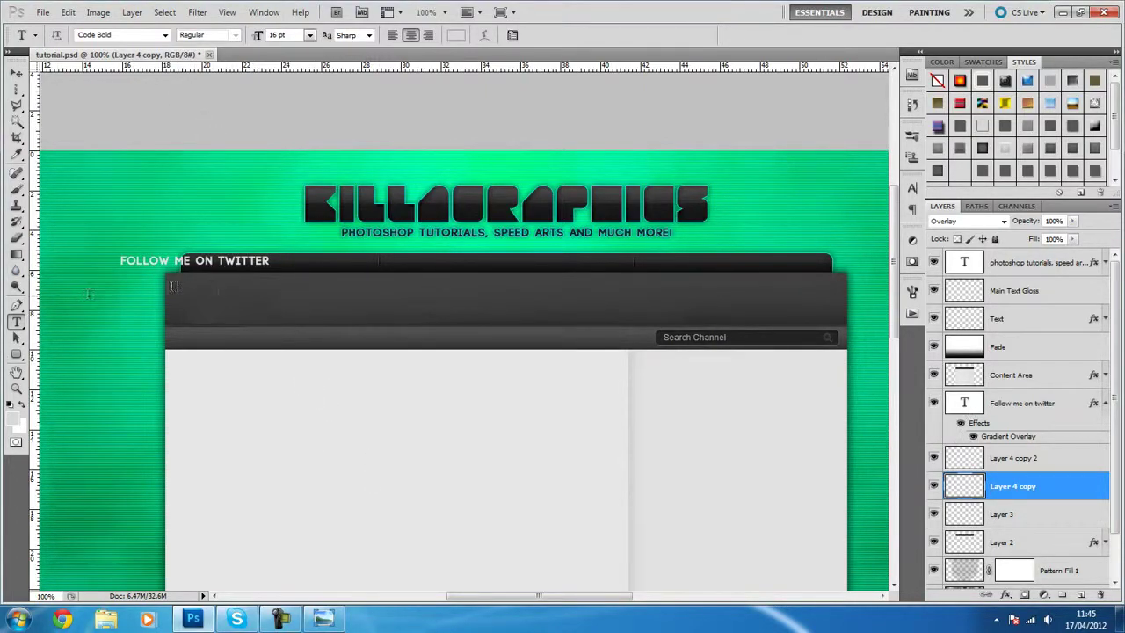
# - Recolour only the word TWITTER with the green #00d699 sampled from the background near the canvas's upper right corner
pyautogui.doubleClick(965, 406)
pyautogui.click(255, 260)
pyautogui.rightClick(218, 261)
pyautogui.click(18, 440)
pyautogui.click(14, 420)
pyautogui.moveTo(787, 424)
pyautogui.mouseDown()
pyautogui.moveTo(784, 456)
pyautogui.moveTo(783, 426)
pyautogui.mouseUp()
pyautogui.moveTo(756, 333); pyautogui.dragTo(788, 297)
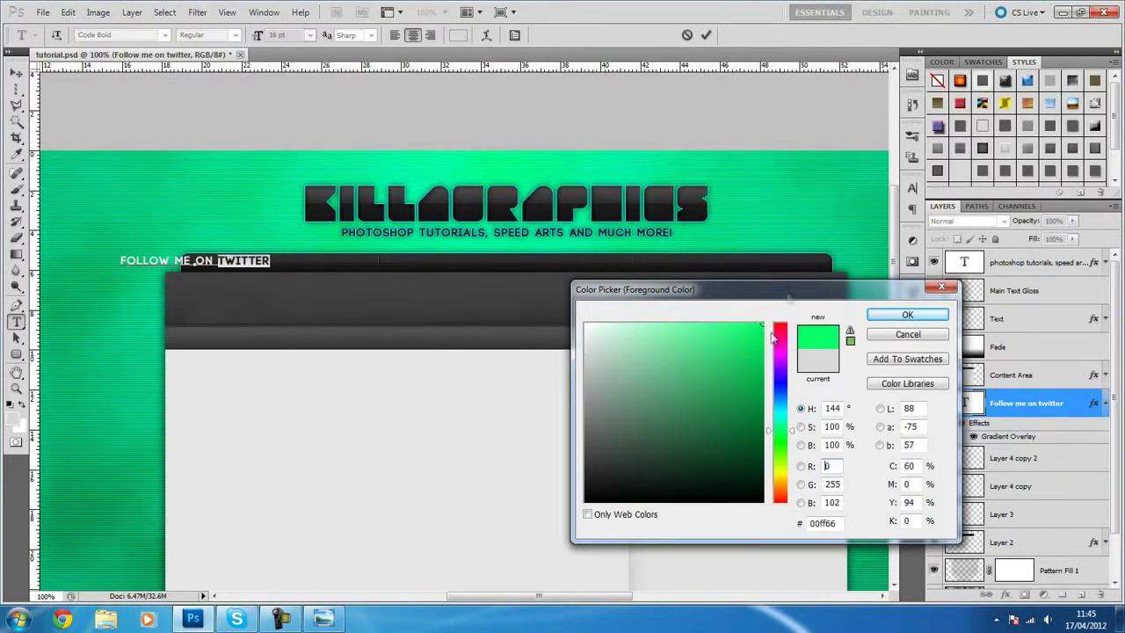
pyautogui.moveTo(777, 429)
pyautogui.mouseDown()
pyautogui.moveTo(783, 417)
pyautogui.moveTo(782, 431)
pyautogui.mouseUp()
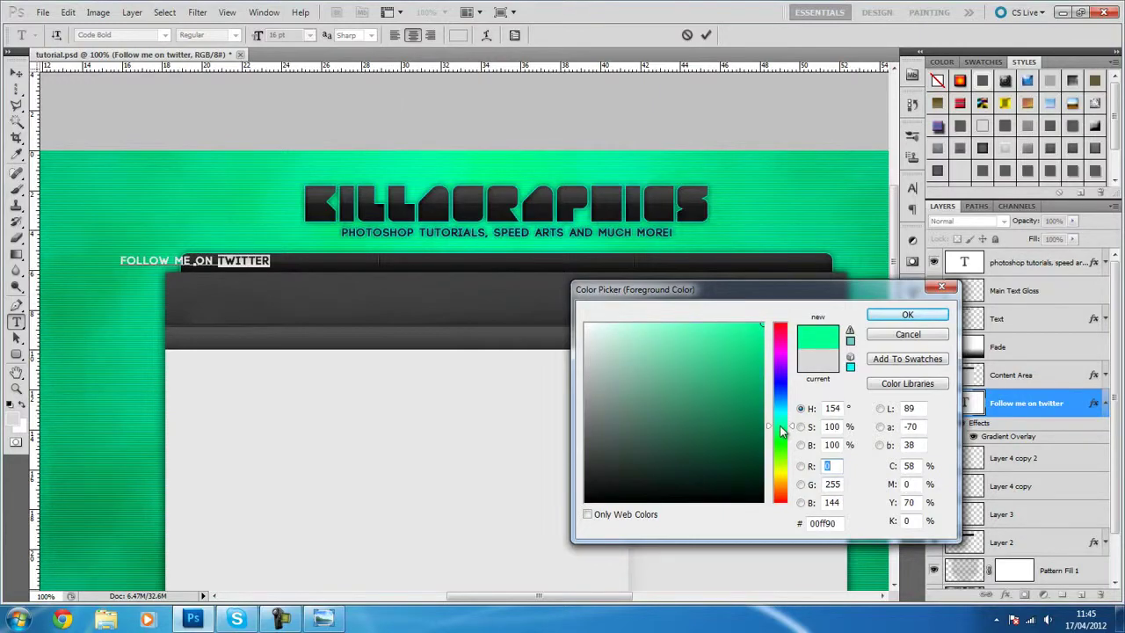
pyautogui.moveTo(881, 154); pyautogui.dragTo(876, 159)
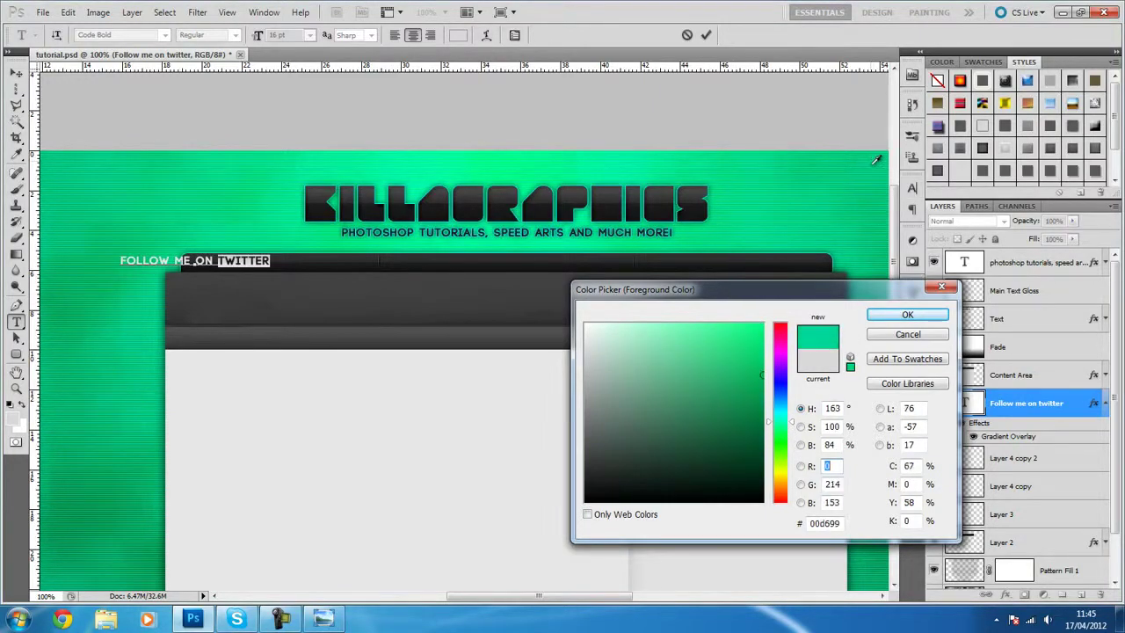
pyautogui.click(881, 318)
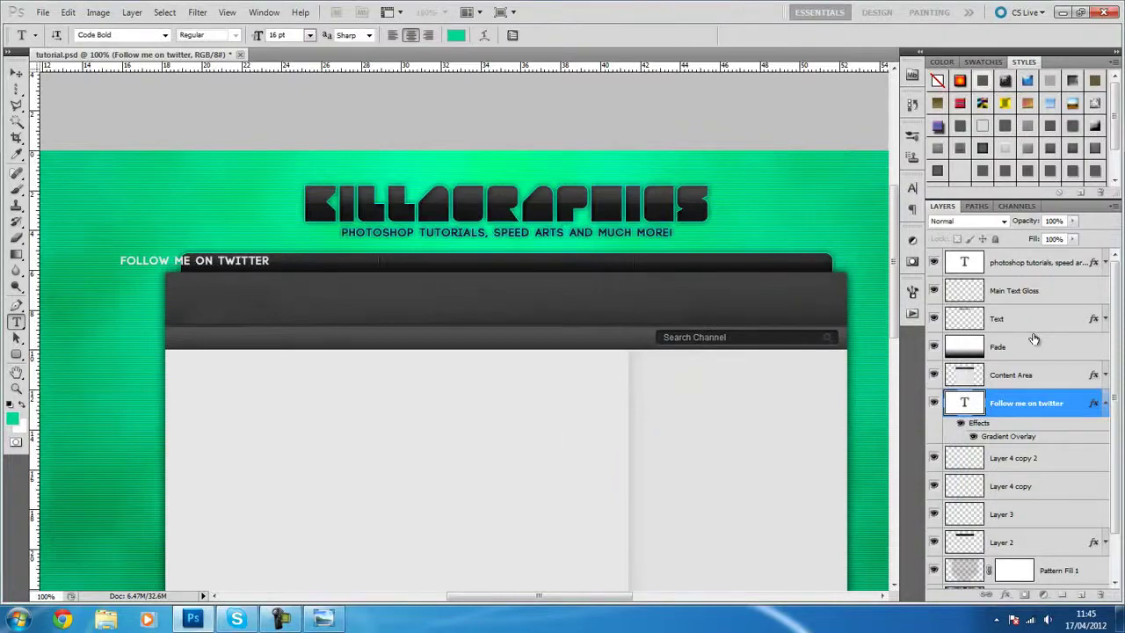
pyautogui.keyDown('ctrl'); pyautogui.click(642, 360); pyautogui.keyUp('ctrl')
pyautogui.click(16, 72)
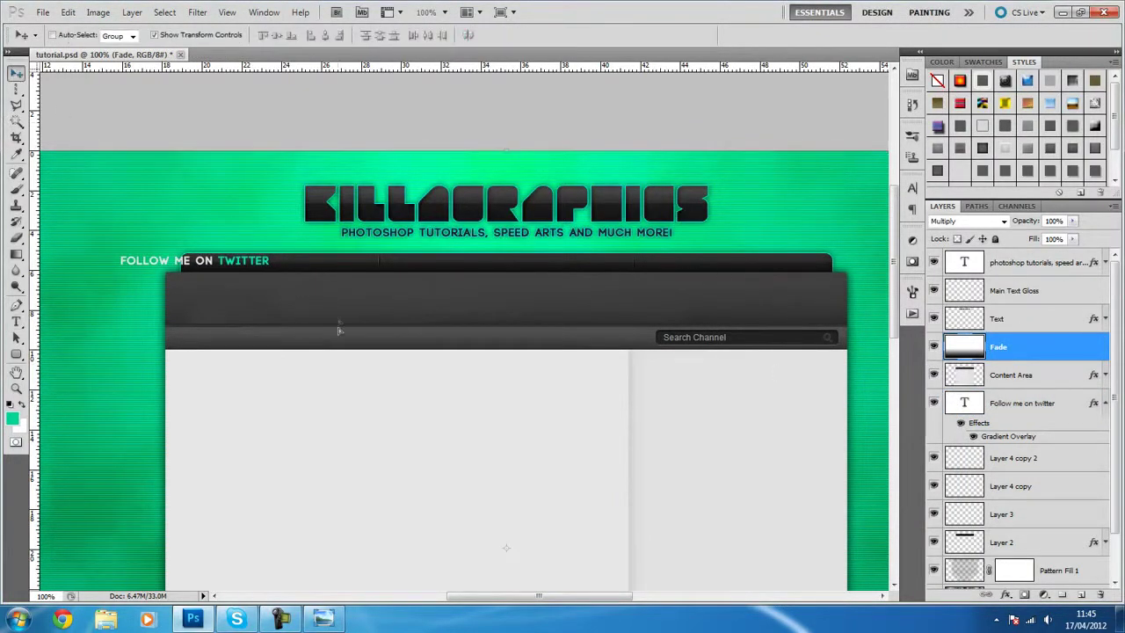
# - Add a 1 px black outside stroke at 100% opacity to the FOLLOW ME ON TWITTER text, checking it against the reference design image
pyautogui.rightClick(1010, 402)
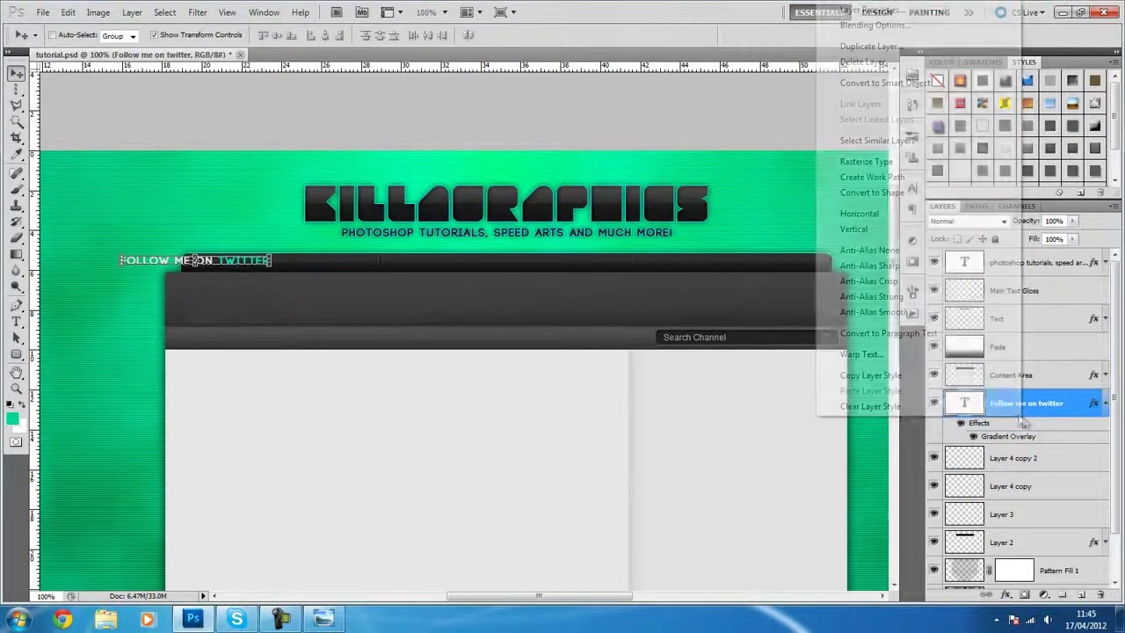
pyautogui.click(888, 30)
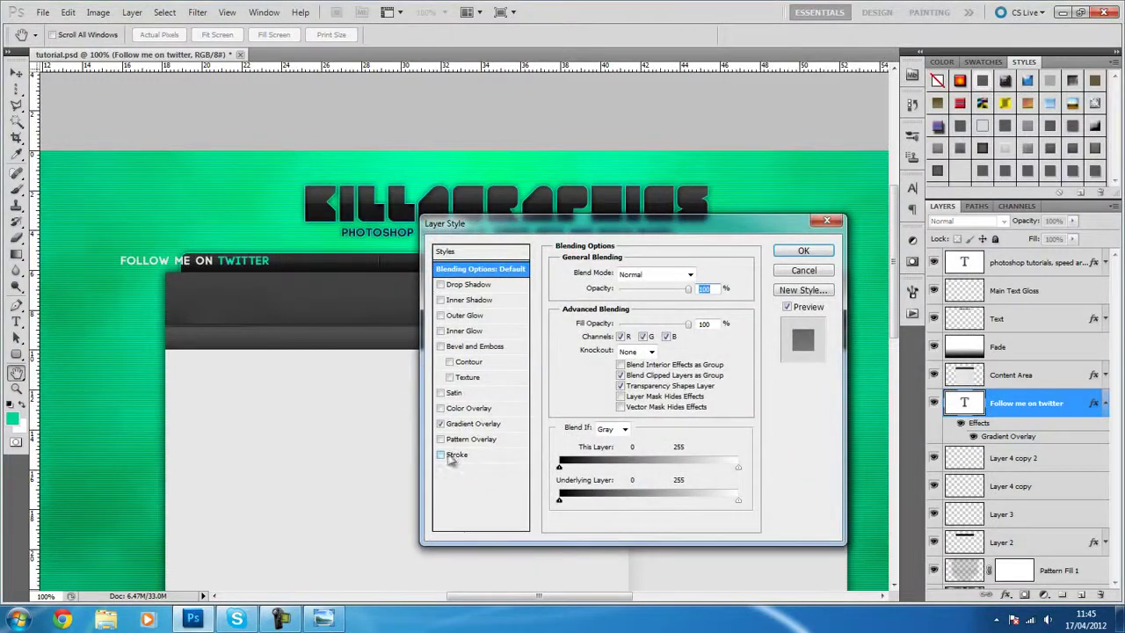
pyautogui.click(457, 454)
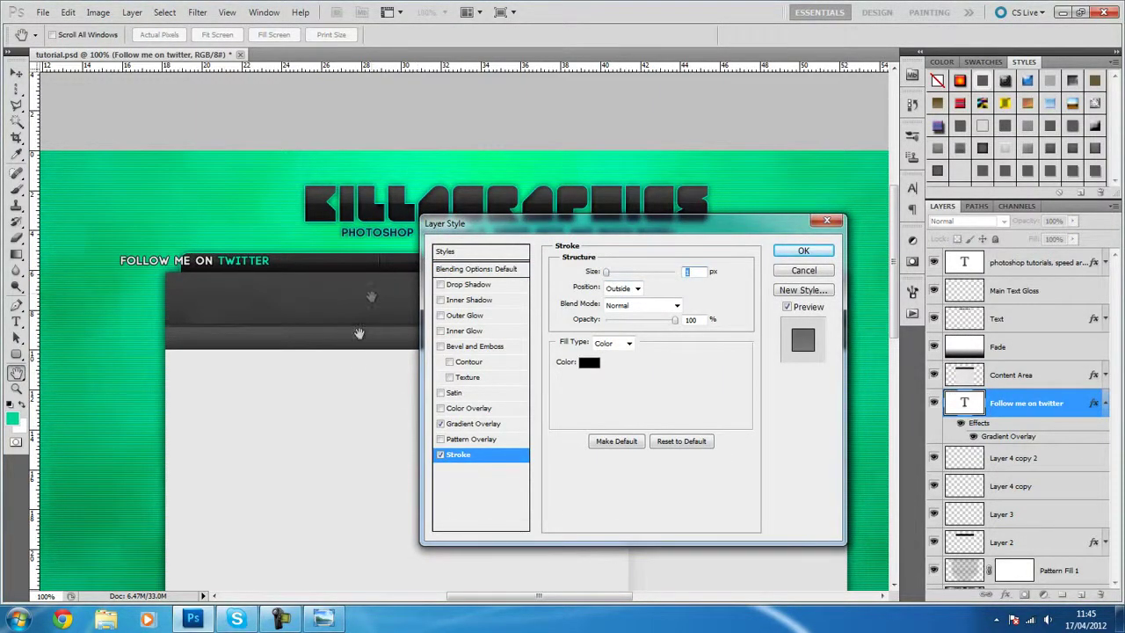
pyautogui.click(283, 620)
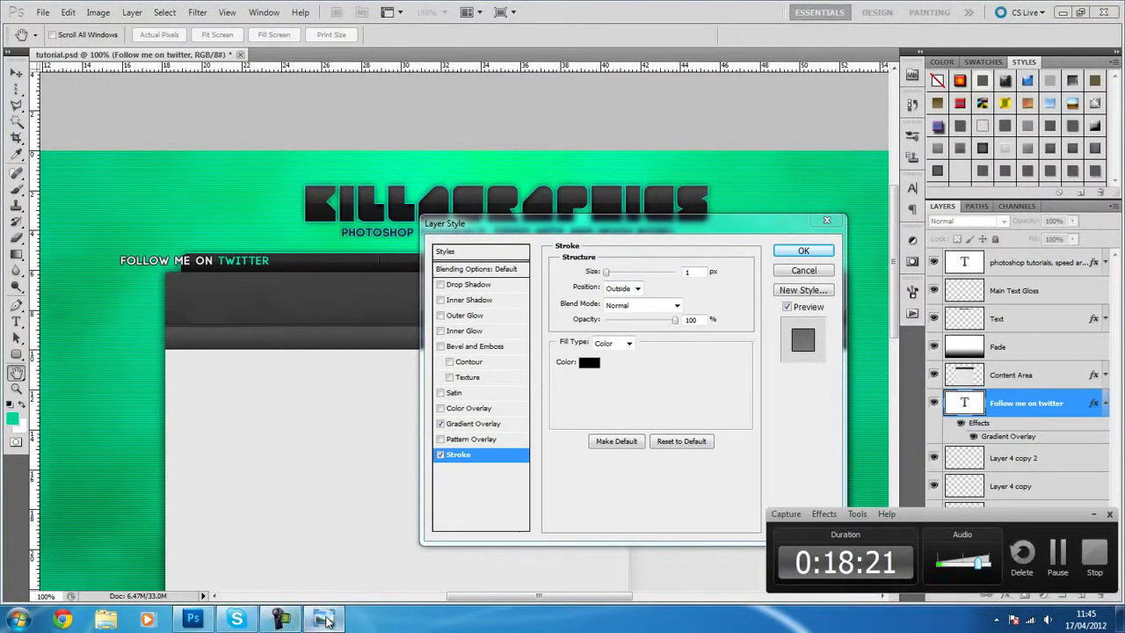
pyautogui.click(323, 620)
pyautogui.click(323, 620)
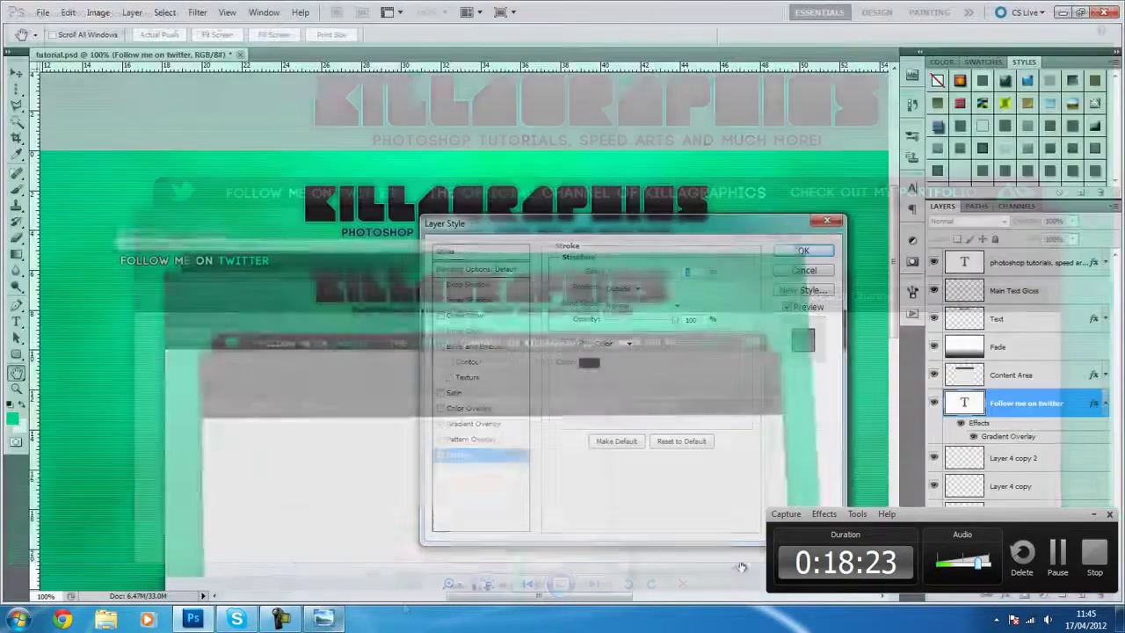
pyautogui.click(1095, 515)
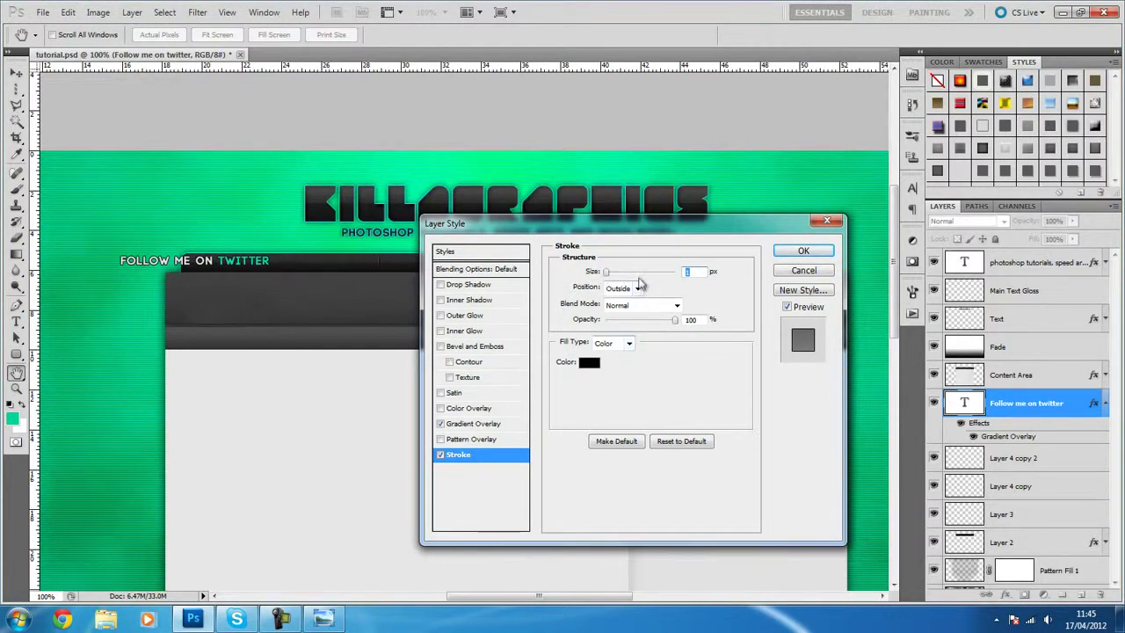
pyautogui.doubleClick(691, 319)
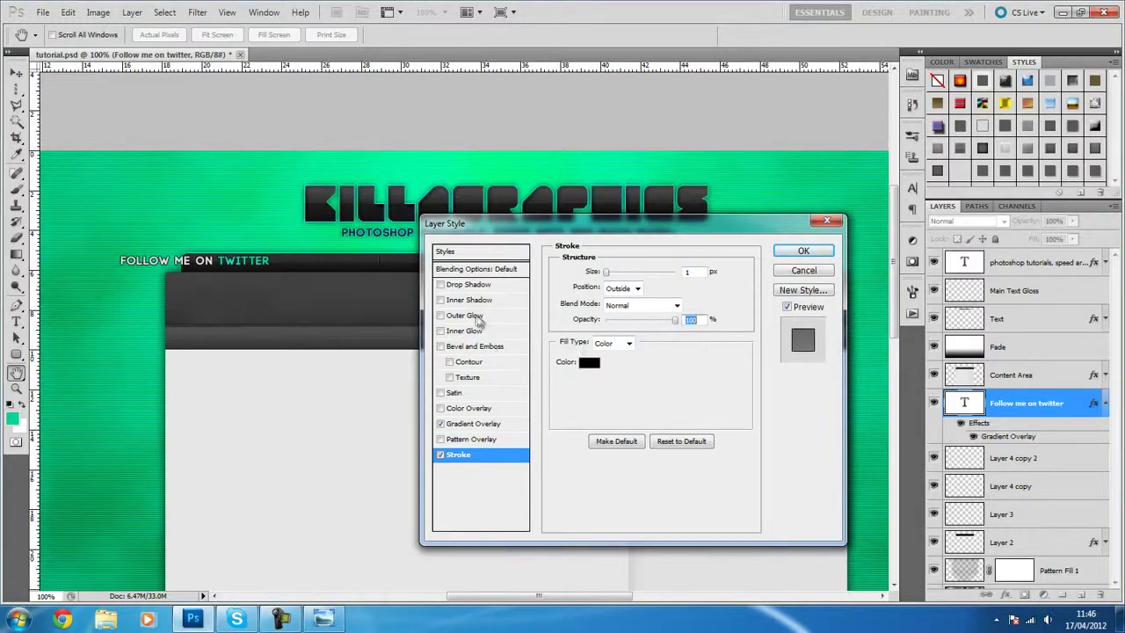
# - Give the FOLLOW ME ON TWITTER text a drop shadow with 0 px distance and position the text inside the dark rounded bar
pyautogui.click(441, 285)
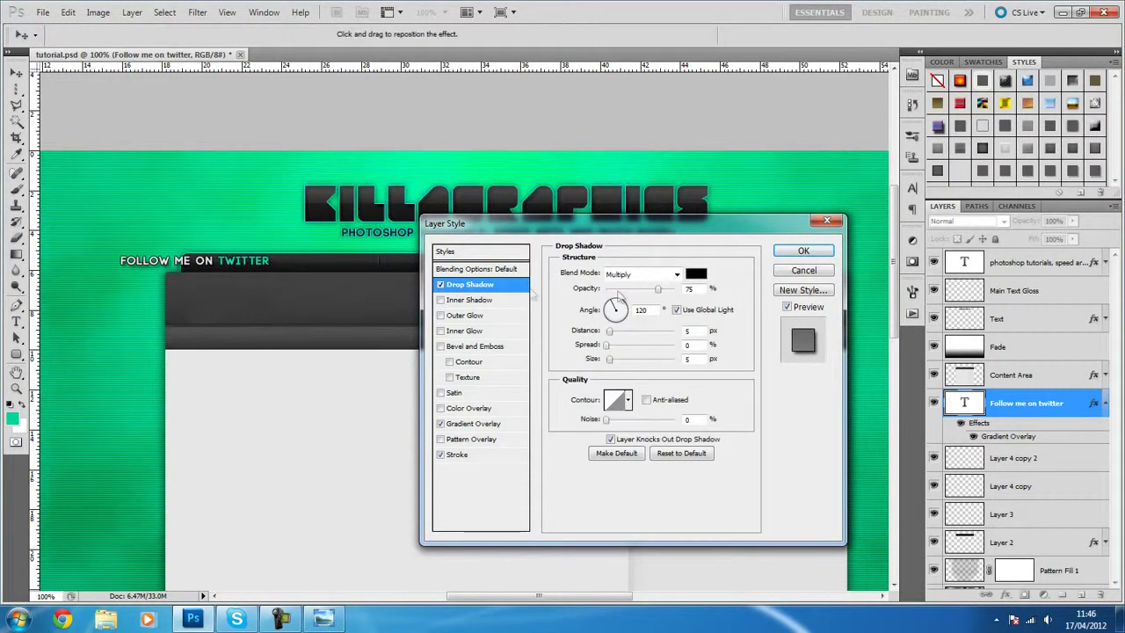
pyautogui.moveTo(609, 330); pyautogui.dragTo(527, 340)
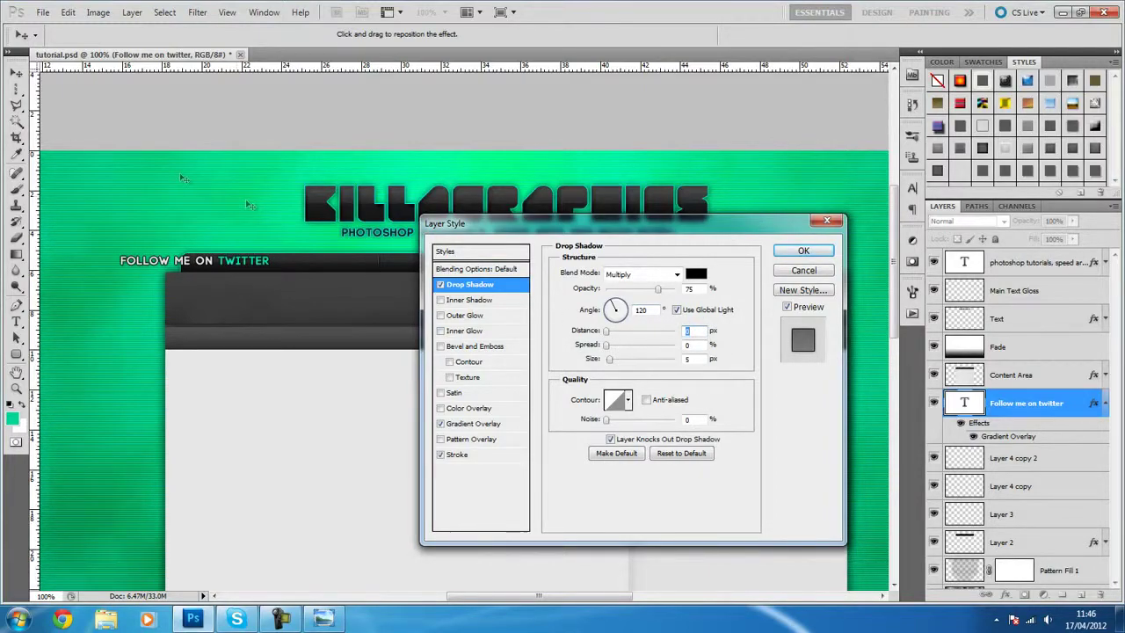
pyautogui.click(800, 251)
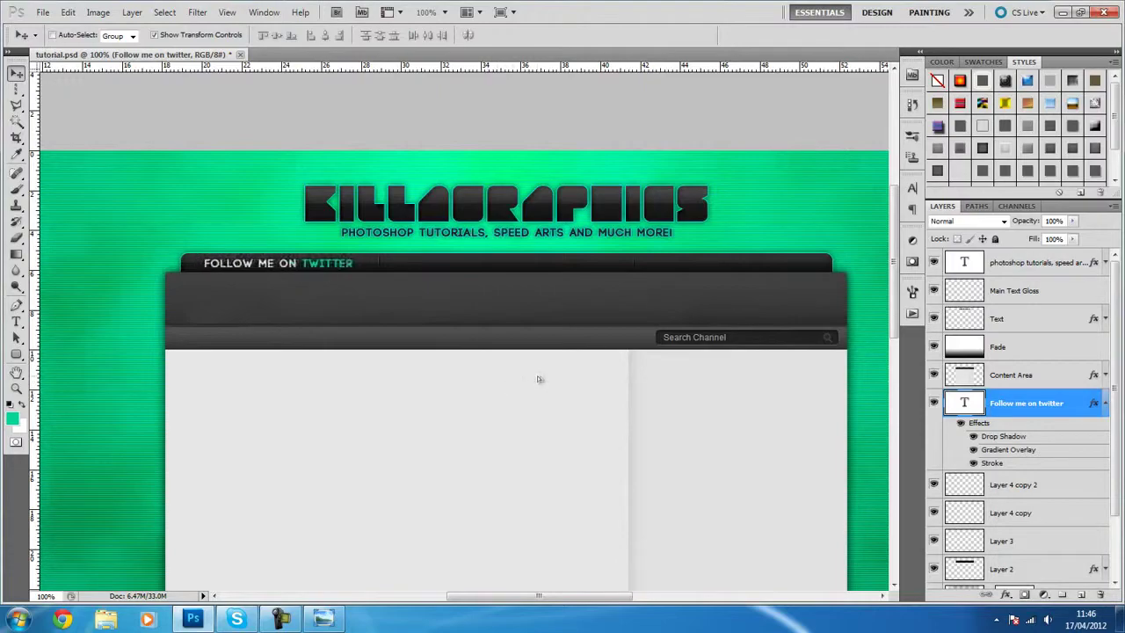
pyautogui.moveTo(539, 379); pyautogui.dragTo(550, 378)
# - Turn off Faux Bold for the whole FOLLOW ME ON TWITTER text and commit the edit, keeping its layer selected
pyautogui.doubleClick(964, 402)
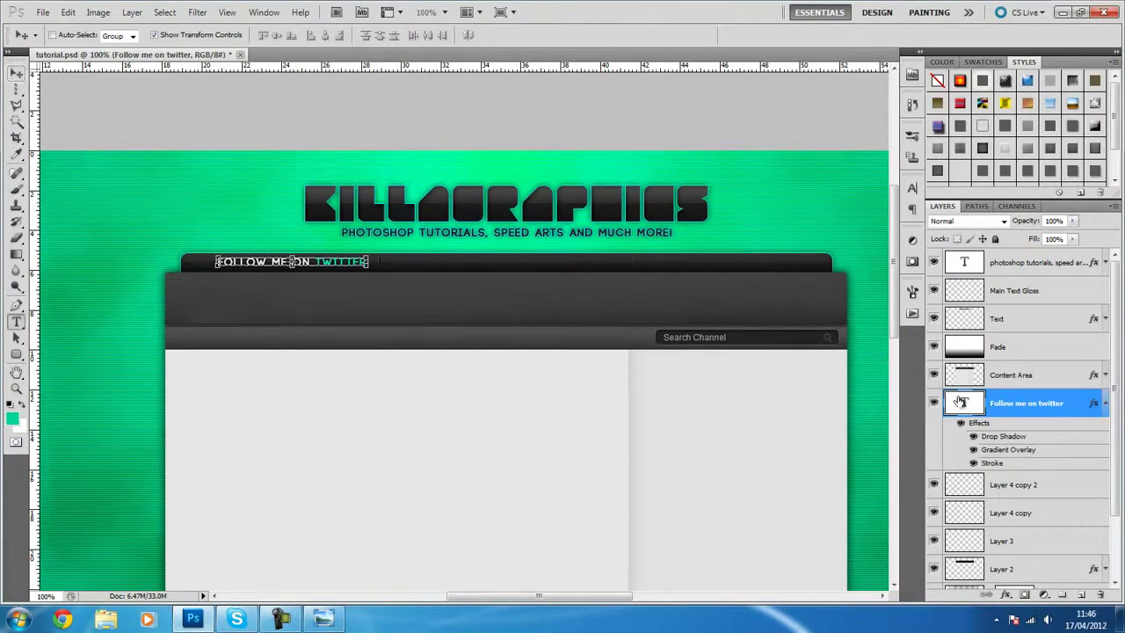
pyautogui.click(912, 187)
pyautogui.click(766, 291)
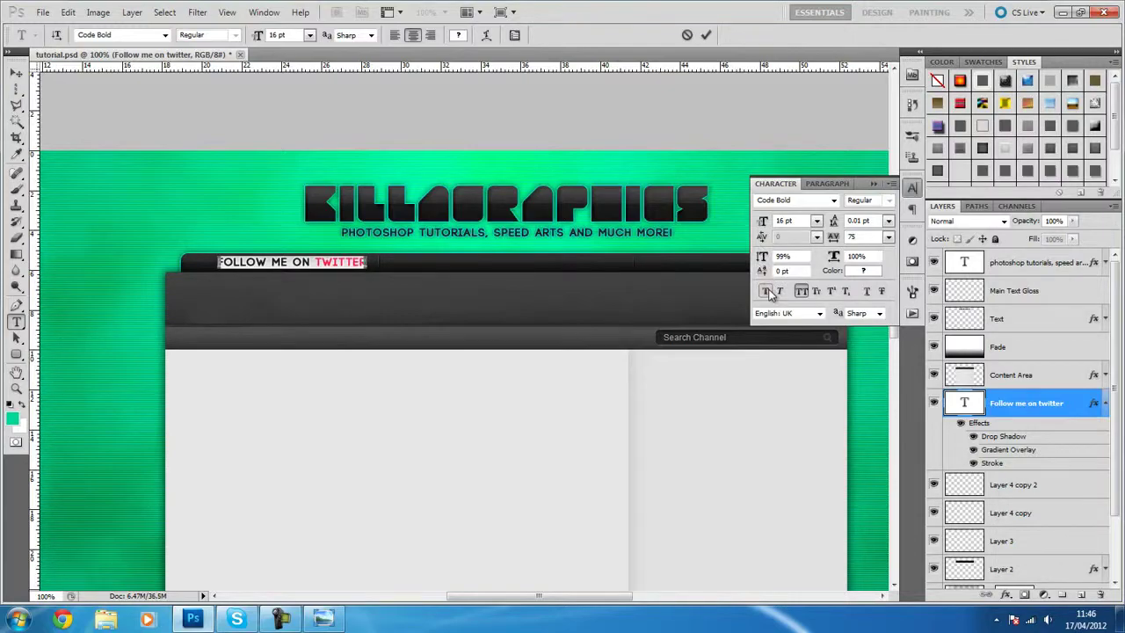
pyautogui.click(799, 294)
pyautogui.click(872, 184)
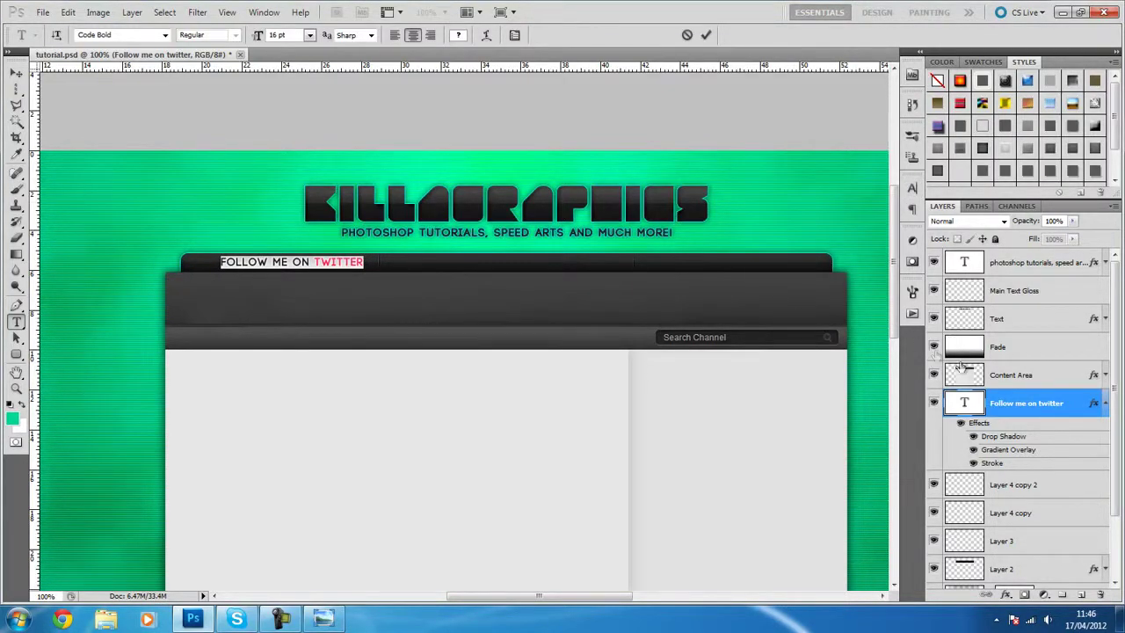
pyautogui.hotkey('ctrl', 'Return')
pyautogui.press('v')
pyautogui.click(1003, 348)
pyautogui.click(1017, 406)
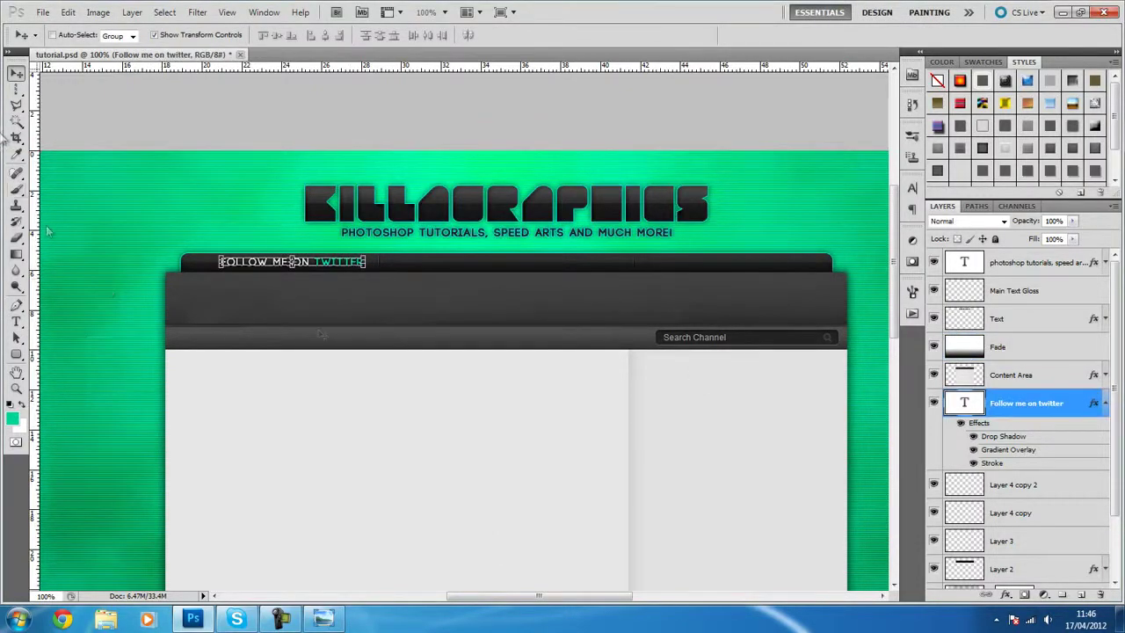
pyautogui.click(43, 13)
pyautogui.click(131, 226)
pyautogui.click(290, 101)
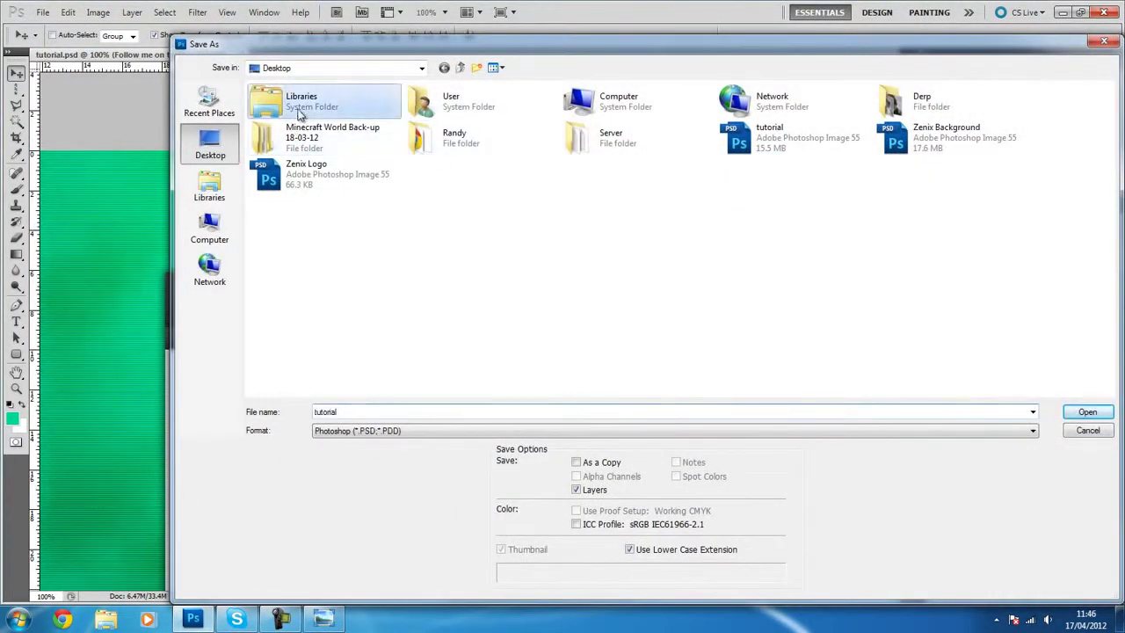
pyautogui.click(209, 186)
pyautogui.doubleClick(302, 104)
pyautogui.doubleClick(571, 123)
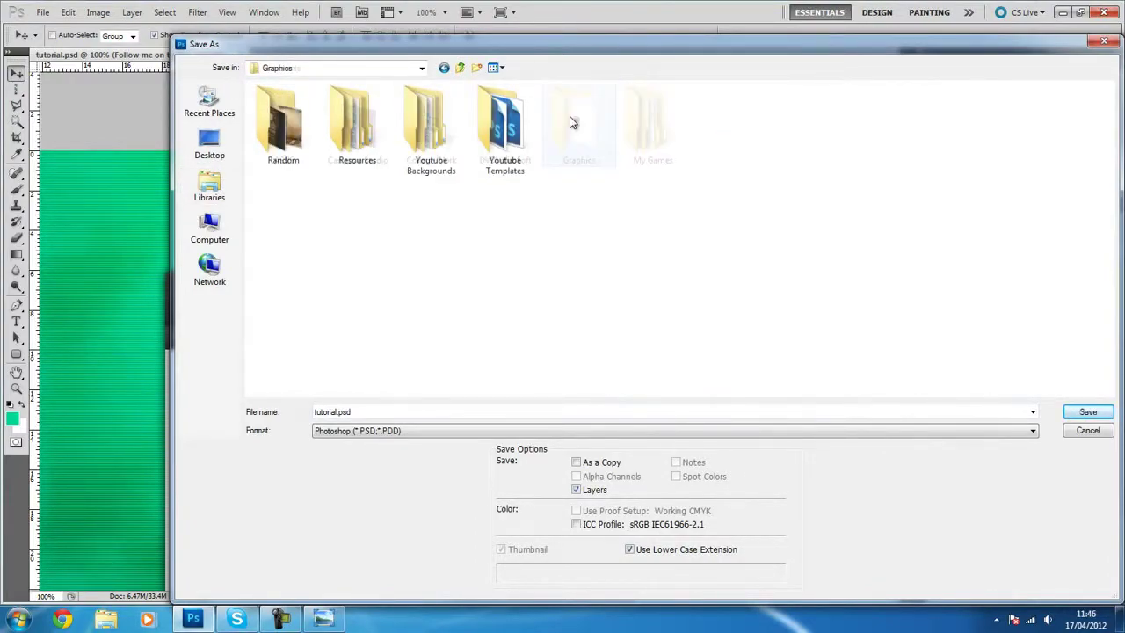
pyautogui.doubleClick(430, 123)
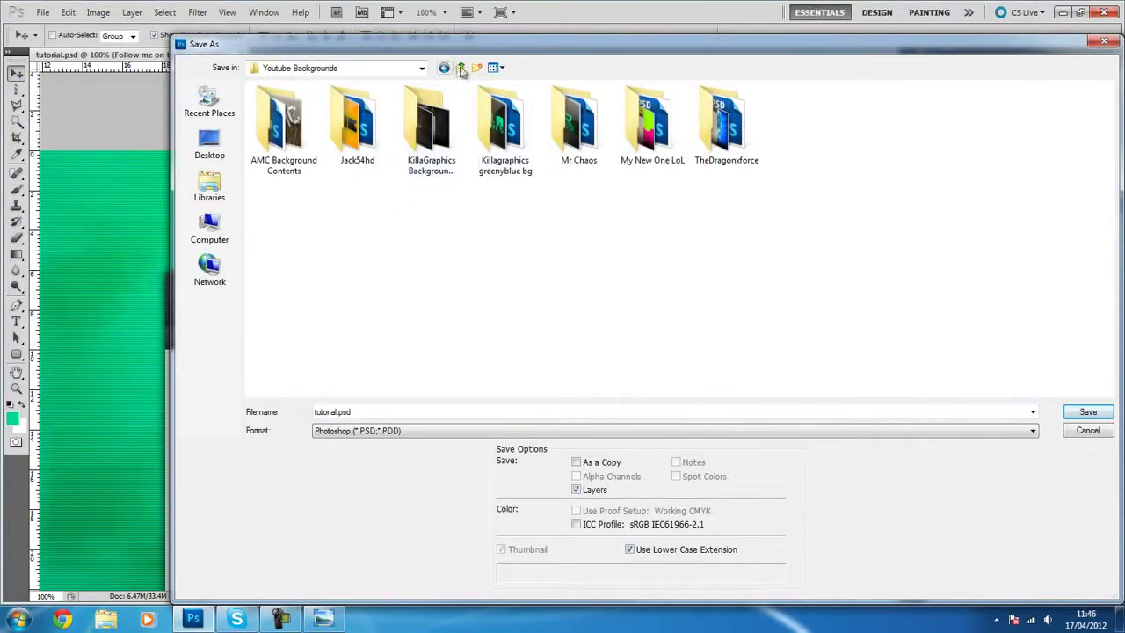
pyautogui.click(459, 68)
pyautogui.doubleClick(350, 163)
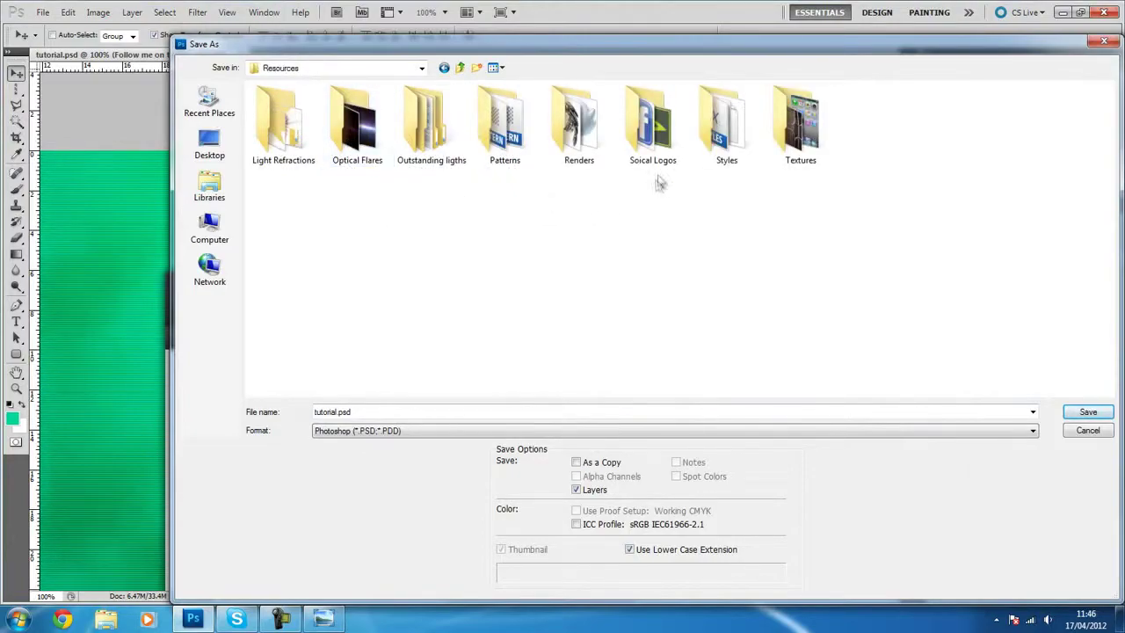
pyautogui.doubleClick(656, 145)
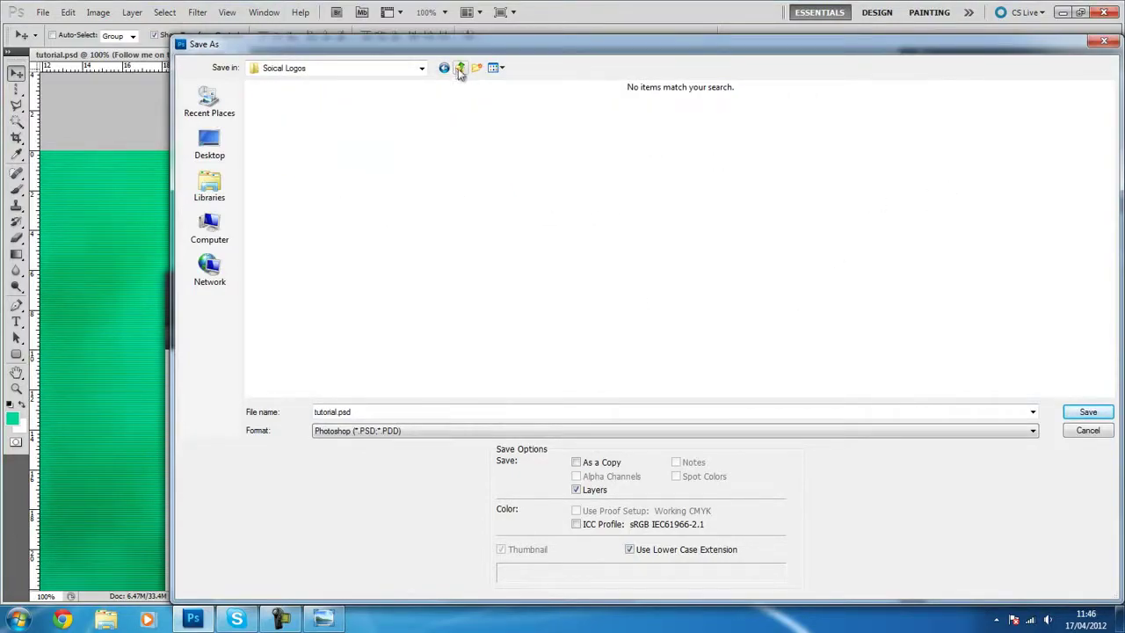
pyautogui.click(407, 429)
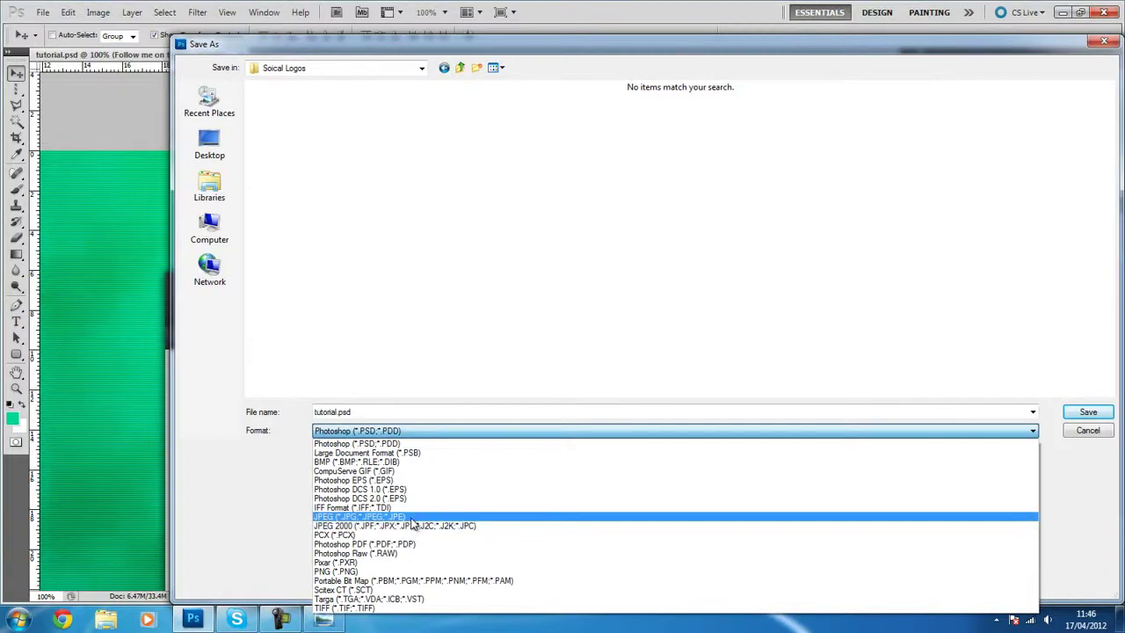
pyautogui.click(761, 397)
pyautogui.click(1088, 430)
# - Place the new_twitter_bird_vector_by_eagl0r-d2yth6g image from the Resources folder's Soical Logos subfolder into the document
pyautogui.click(42, 12)
pyautogui.click(113, 286)
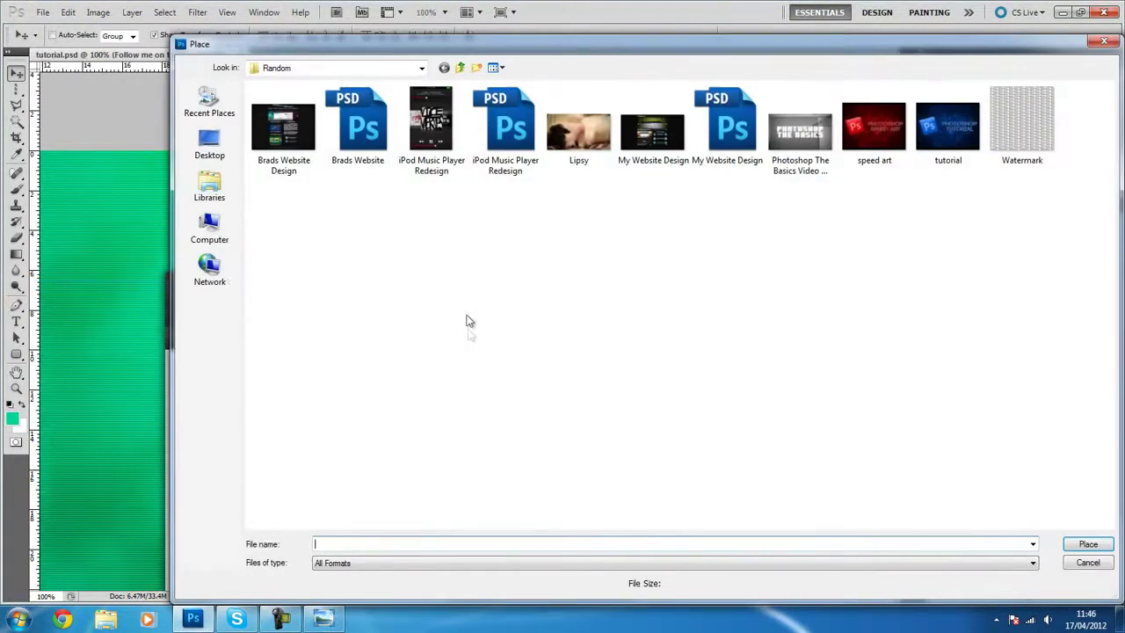
pyautogui.click(459, 68)
pyautogui.doubleClick(360, 145)
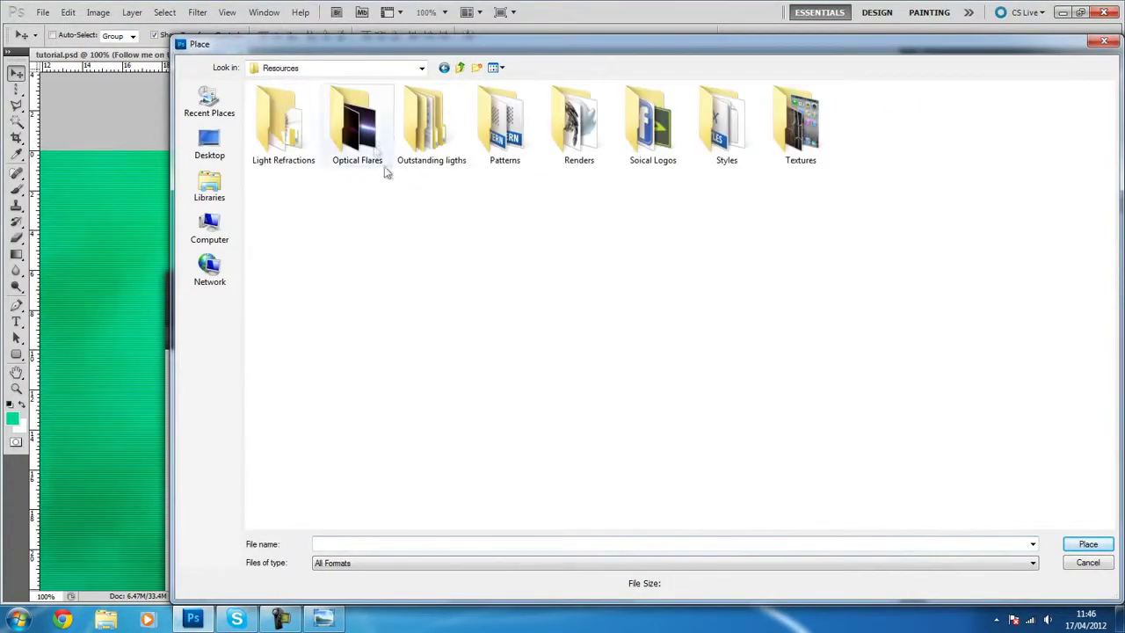
pyautogui.doubleClick(672, 145)
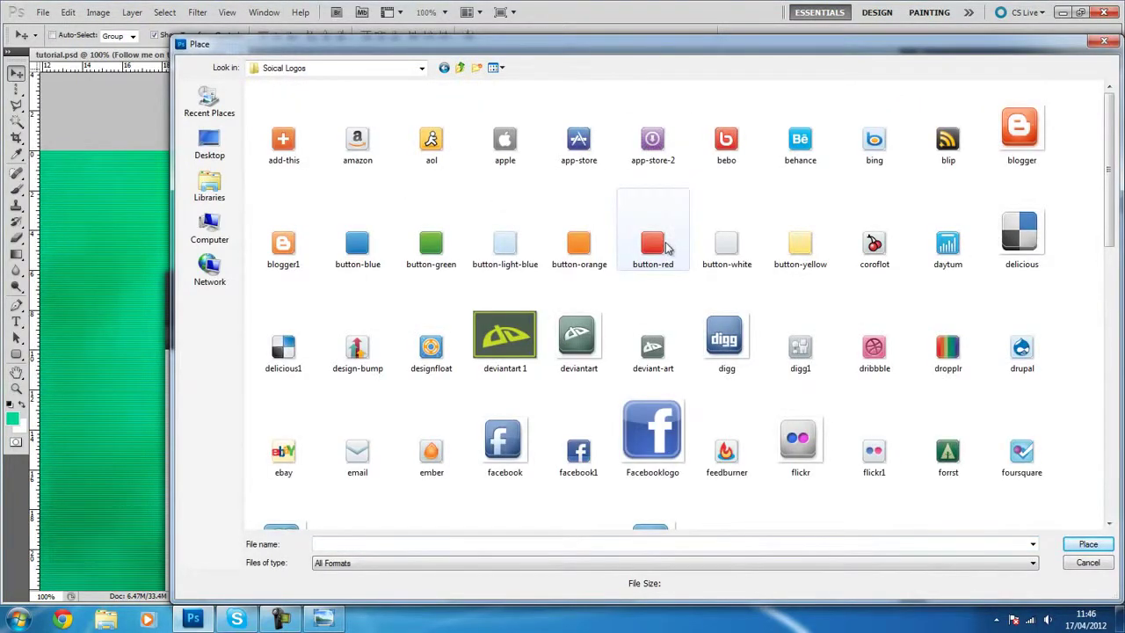
pyautogui.press('t')
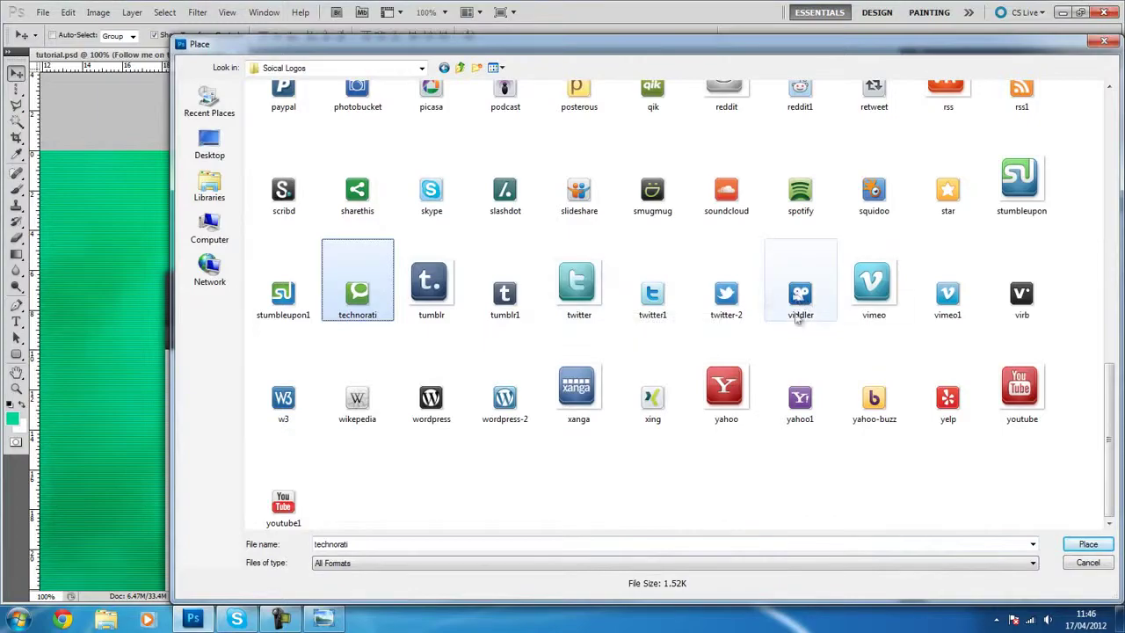
pyautogui.scroll(3, 878, 303)
pyautogui.click(964, 290)
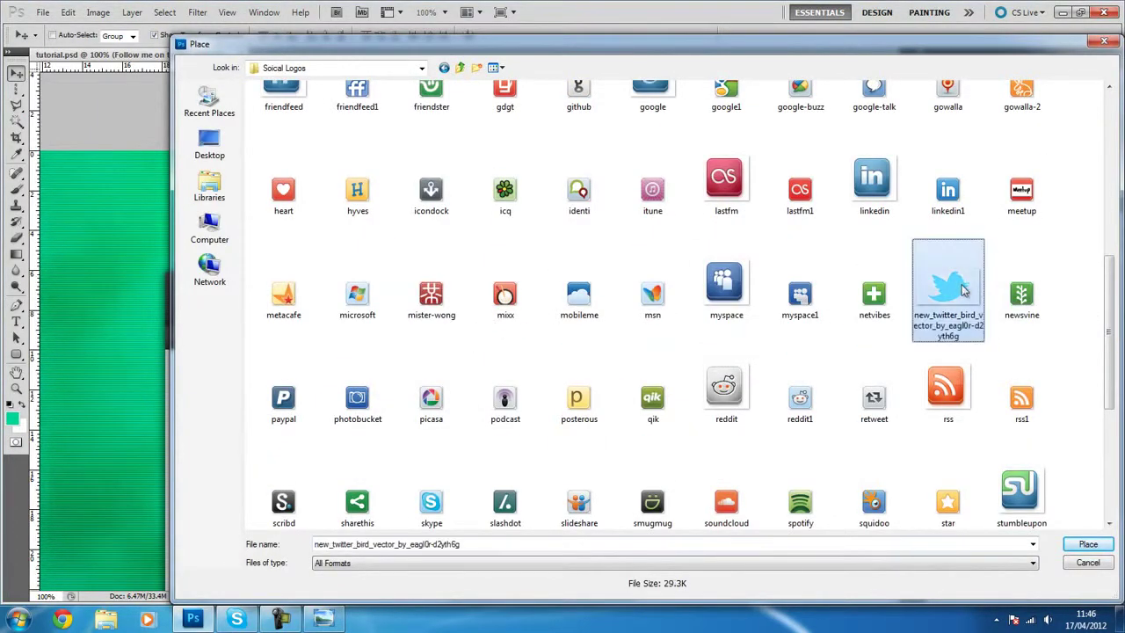
pyautogui.click(1086, 544)
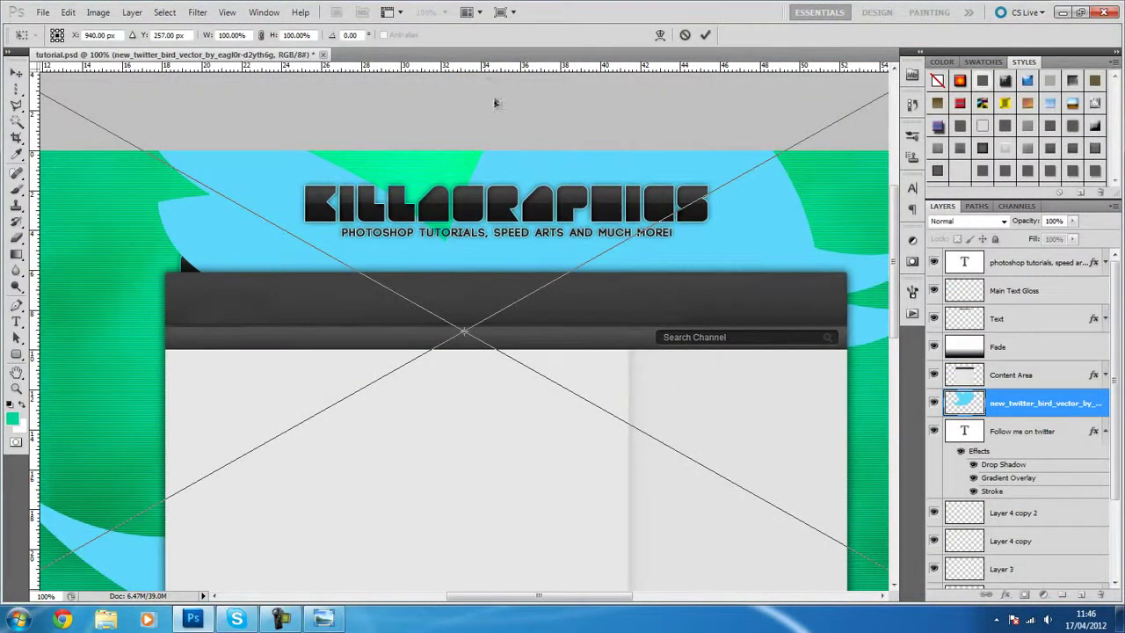
pyautogui.press('Return')
# - Shrink the placed Twitter bird to a small icon and move it near the dark bar's upper left end
pyautogui.click(427, 12)
pyautogui.click(444, 43)
pyautogui.moveTo(734, 82); pyautogui.dragTo(455, 281)
pyautogui.press('Return')
pyautogui.moveTo(474, 364); pyautogui.dragTo(331, 249)
# - Position the Twitter bird on the dark bar just before the FOLLOW ME ON TWITTER text and scale it proportionally to about 76%
pyautogui.click(435, 12)
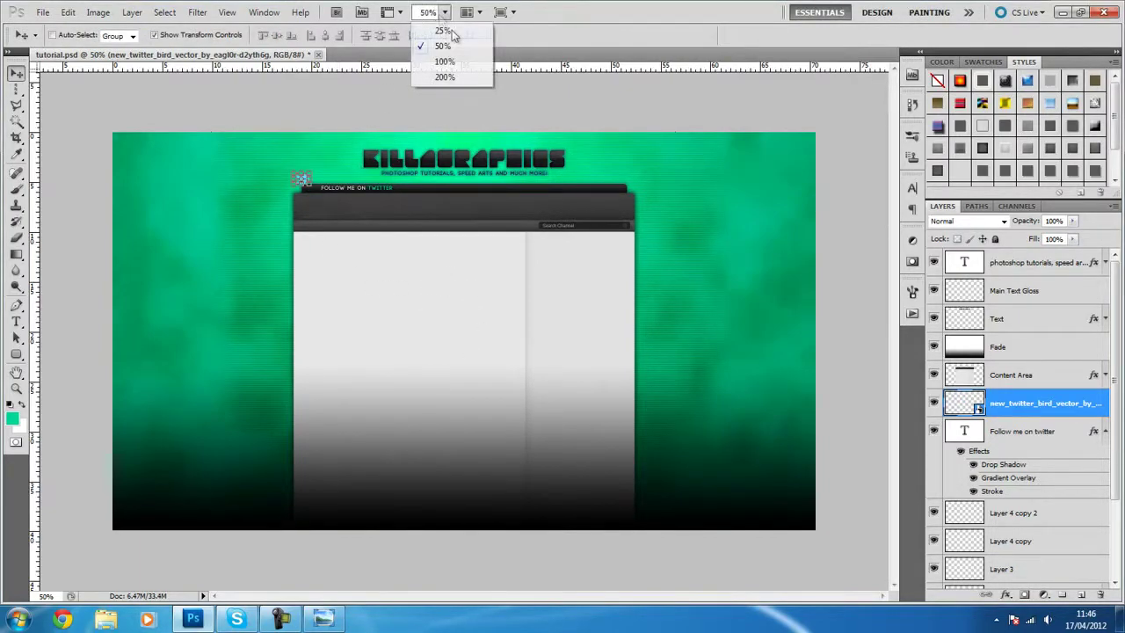
pyautogui.click(466, 58)
pyautogui.scroll(5, 594, 539)
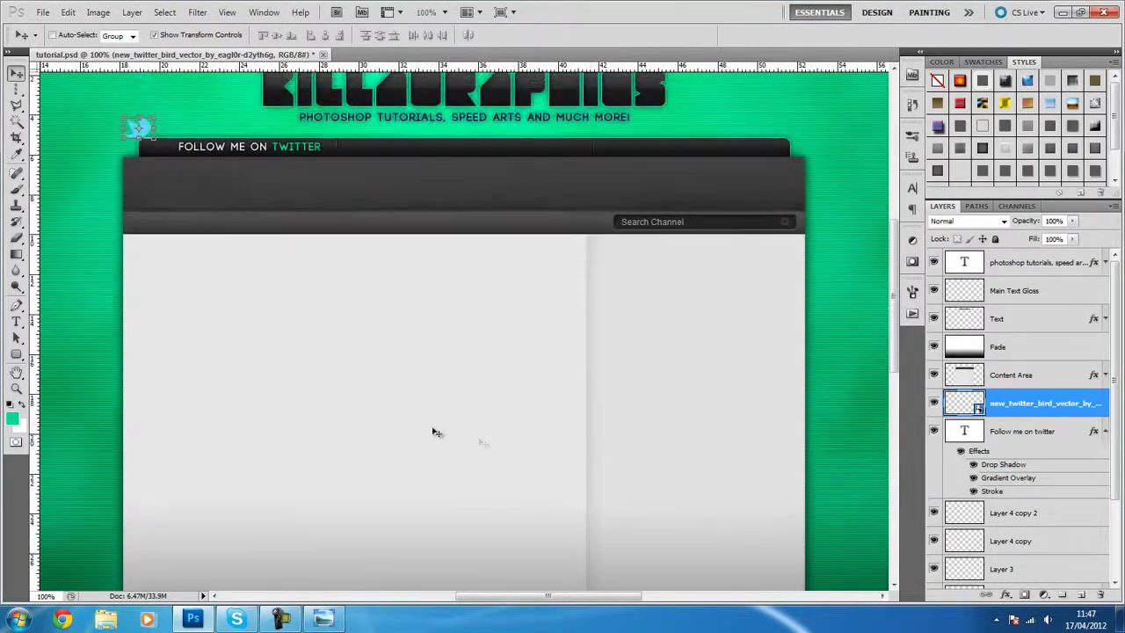
pyautogui.hotkey('shift', 'Left')
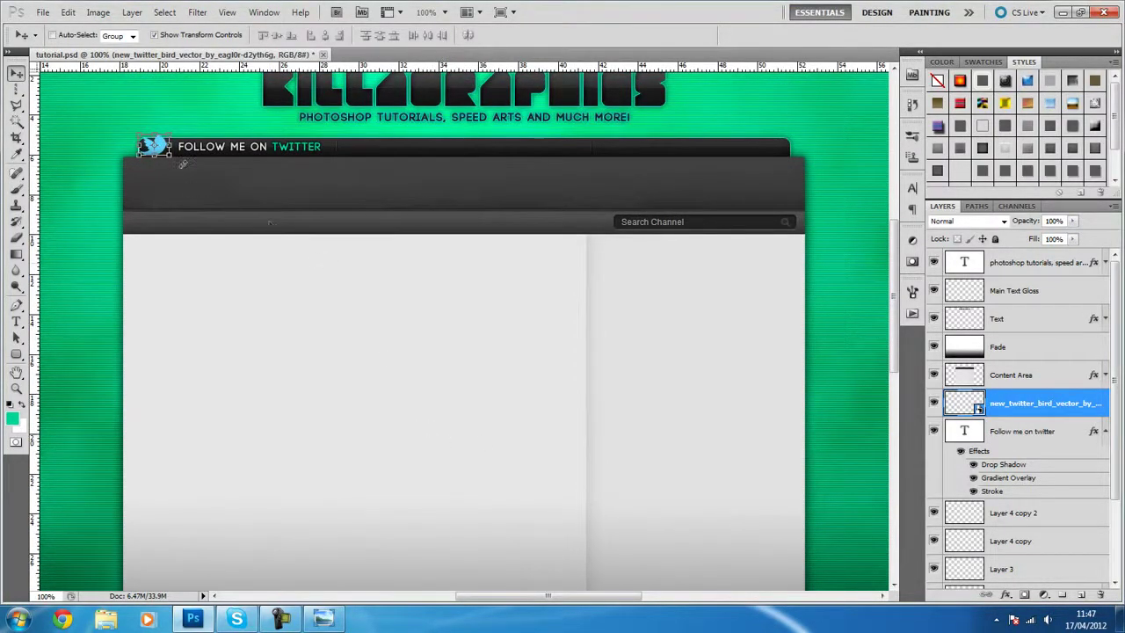
pyautogui.hotkey('ctrl', 't')
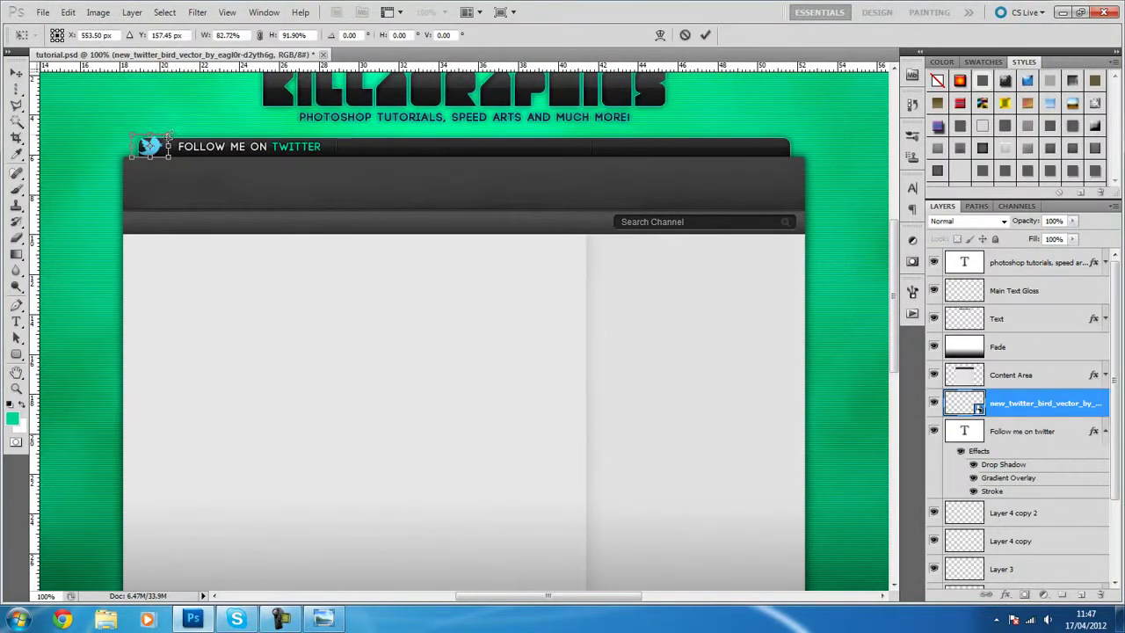
pyautogui.moveTo(173, 133); pyautogui.dragTo(166, 135)
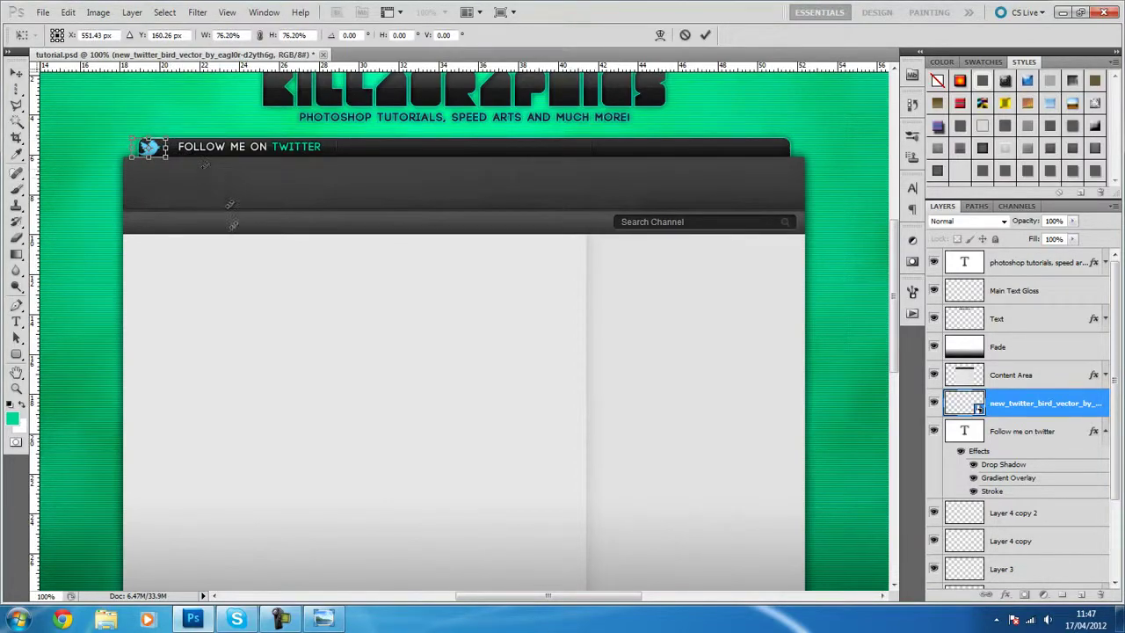
pyautogui.press('Return')
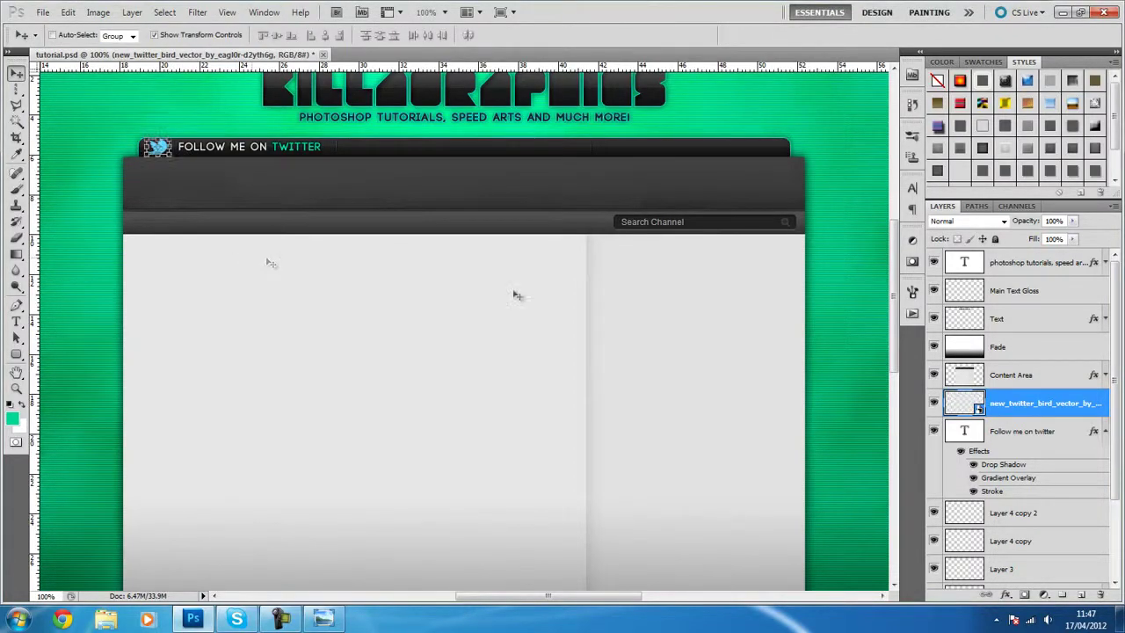
# - Add a Gradient Overlay to the Twitter bird layer using the green gradient preset that runs from #009a62 to #00ffb4
pyautogui.rightClick(1053, 395)
pyautogui.click(936, 26)
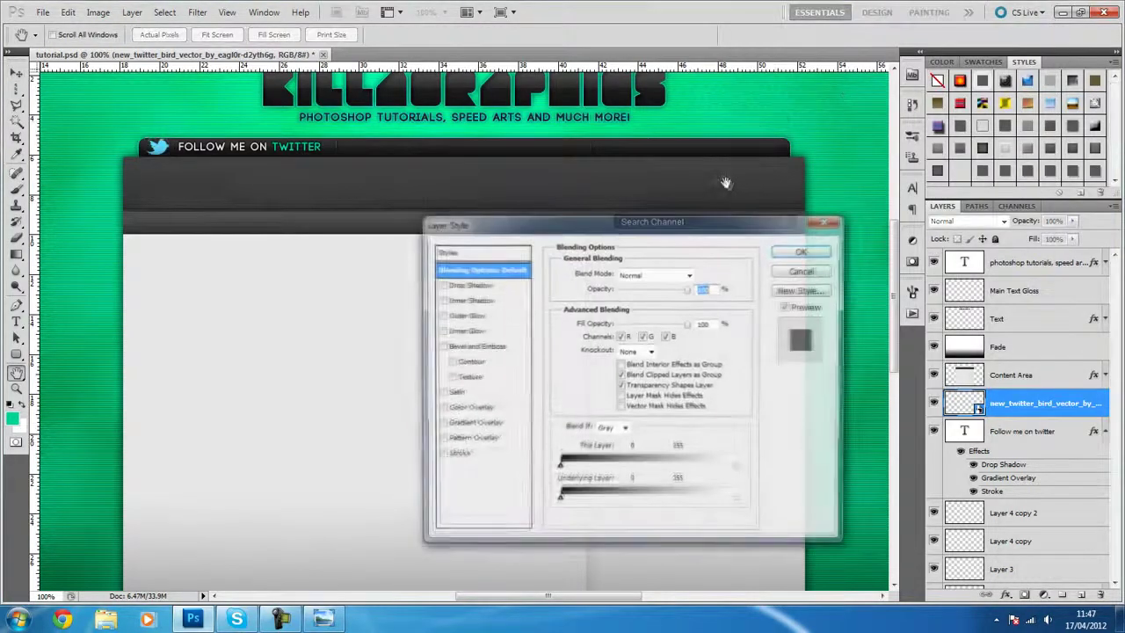
pyautogui.click(404, 403)
pyautogui.click(431, 404)
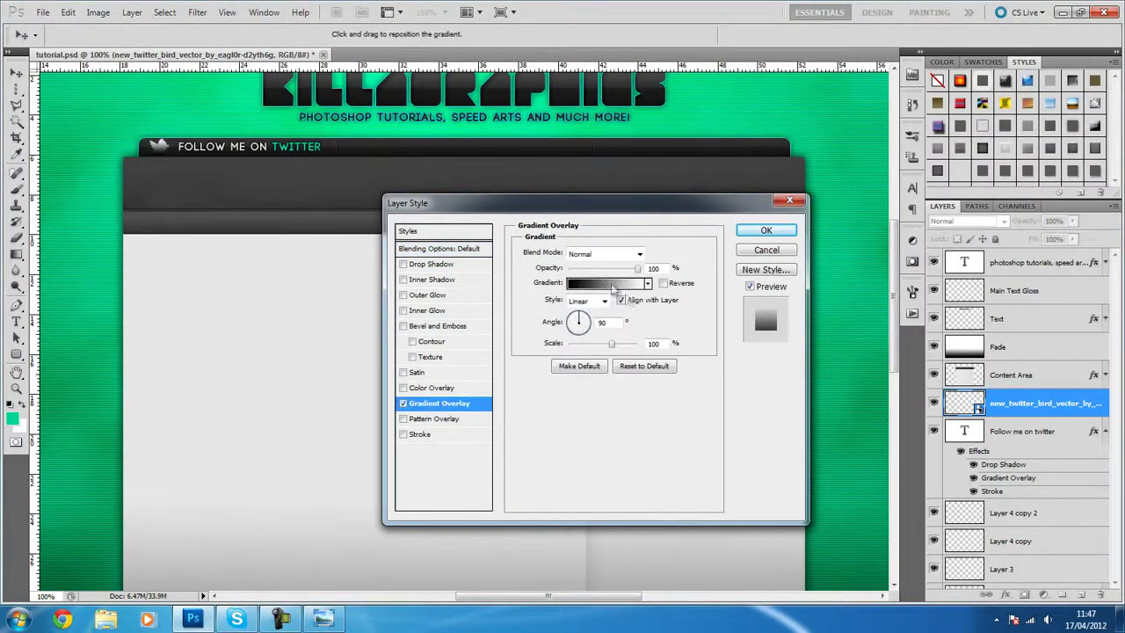
pyautogui.click(620, 292)
pyautogui.click(694, 320)
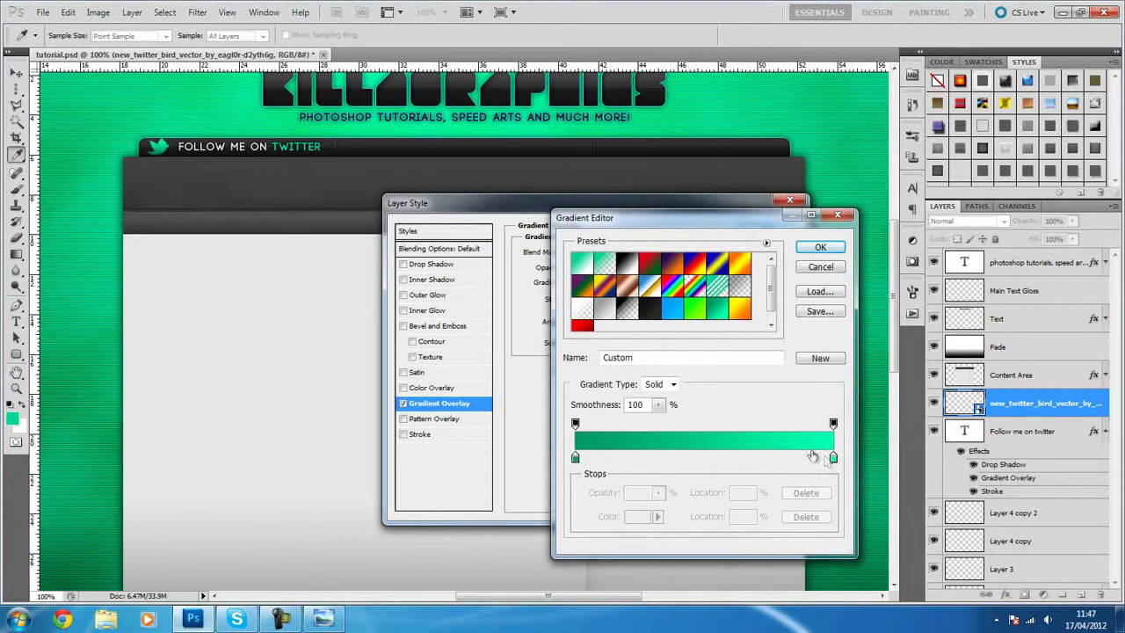
# - Check the colours of both gradient stops, accept the green gradient and set the overlay's scale to 150%
pyautogui.click(574, 458)
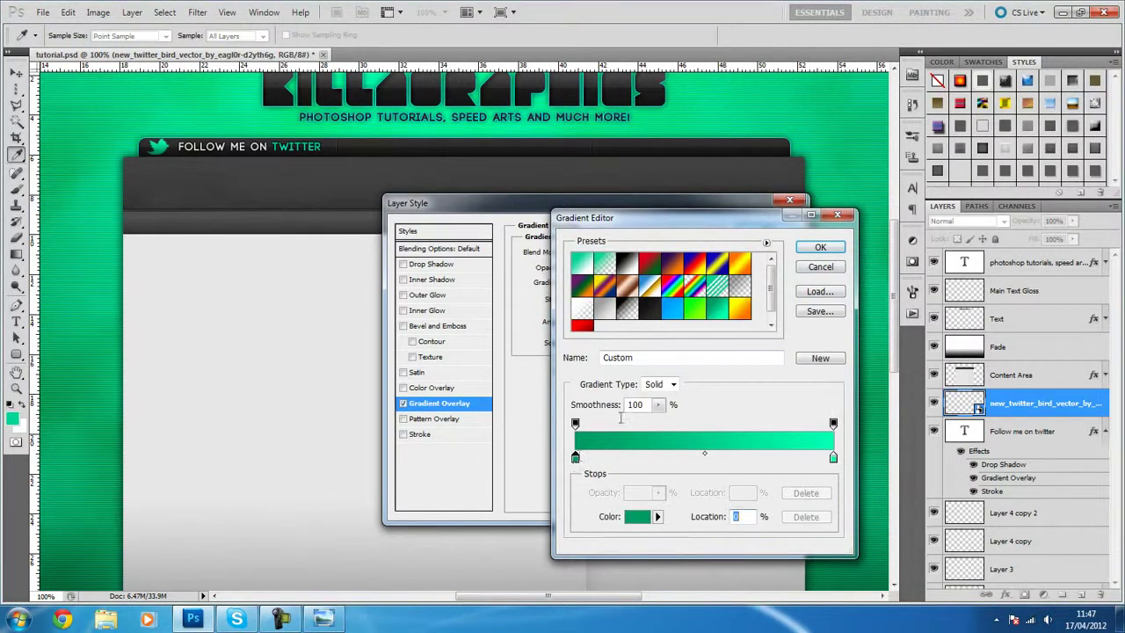
pyautogui.doubleClick(575, 458)
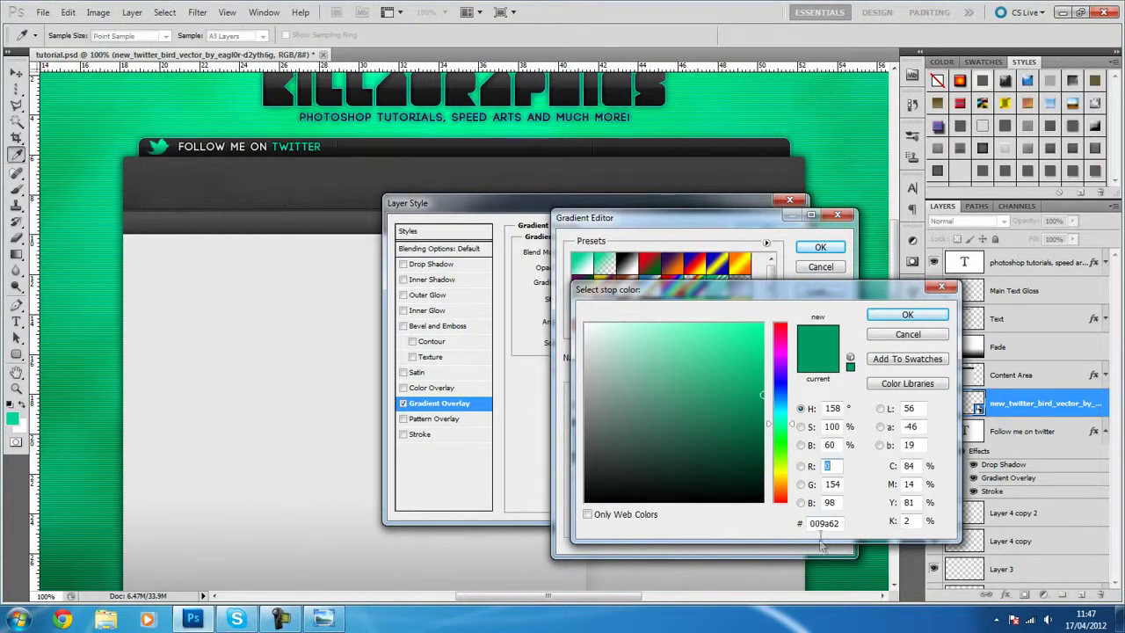
pyautogui.click(905, 317)
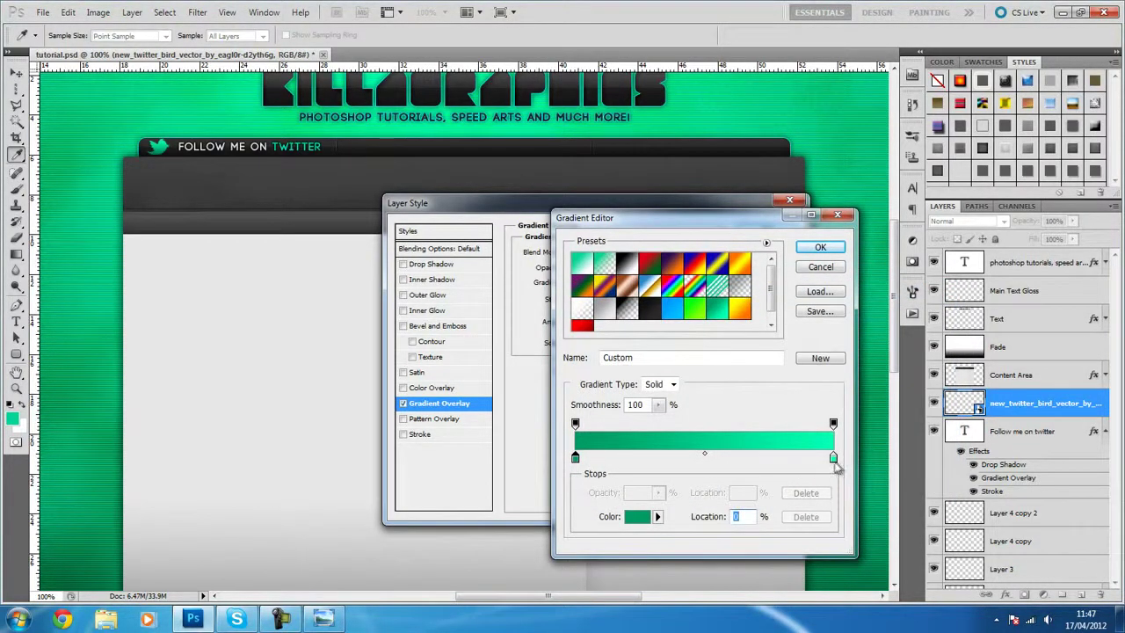
pyautogui.doubleClick(835, 460)
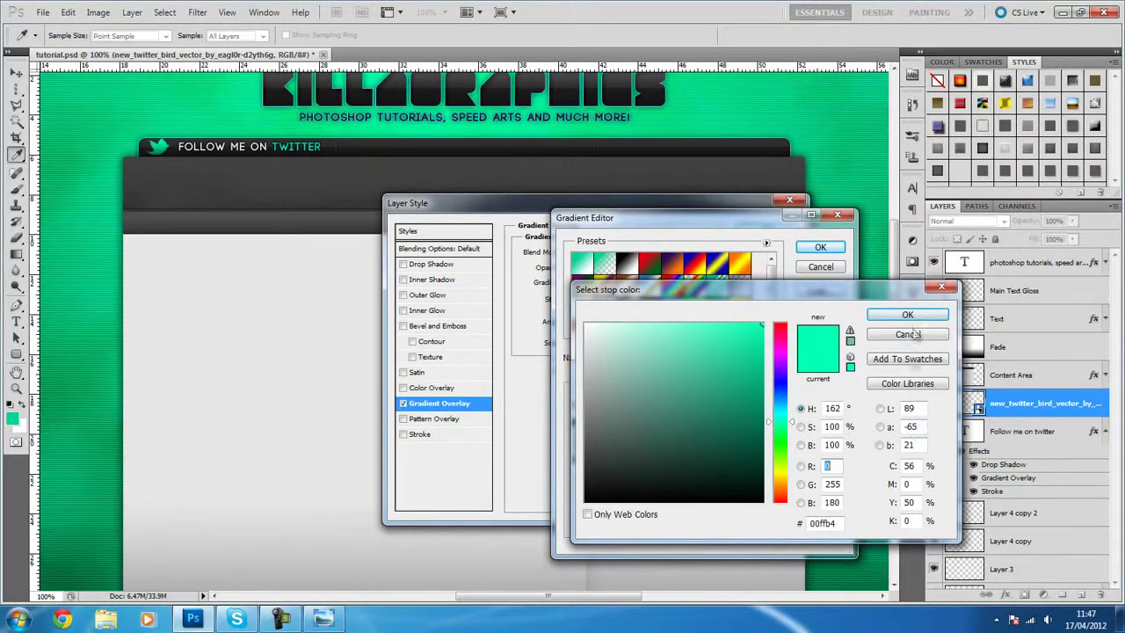
pyautogui.click(907, 317)
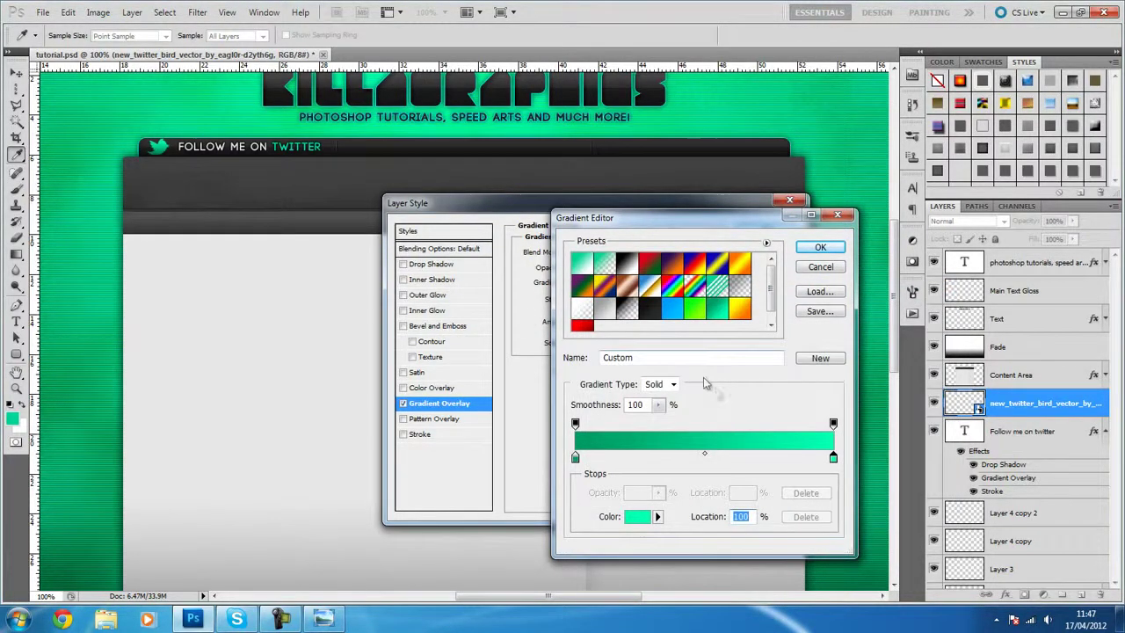
pyautogui.click(819, 248)
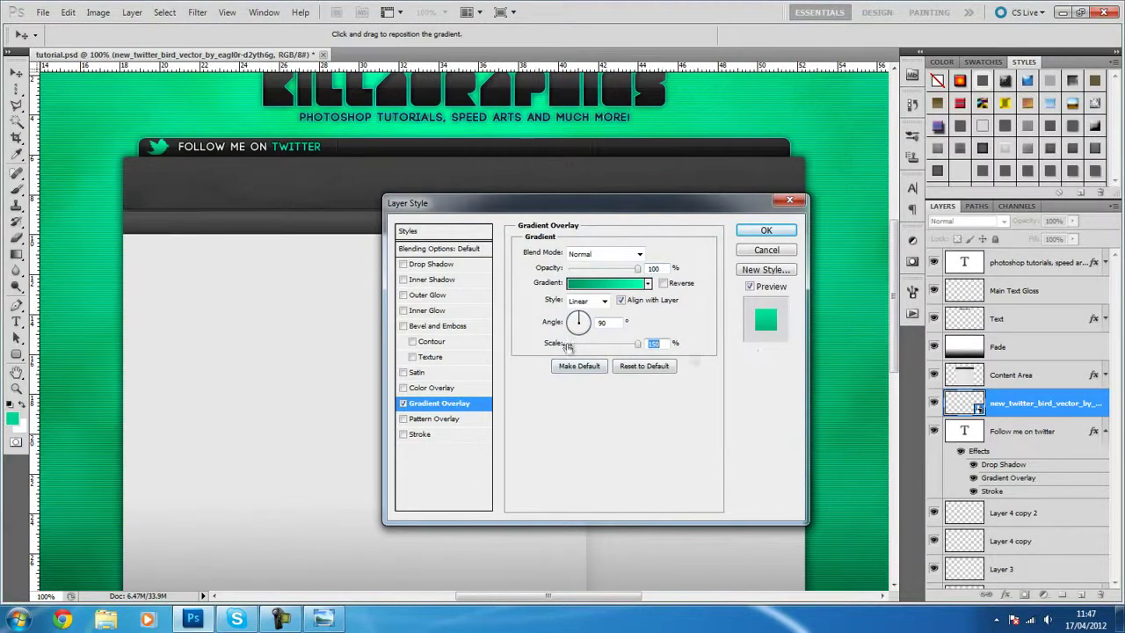
# - Give the Twitter bird a drop shadow at minimum distance and a 1 px black outside stroke, and apply the layer style
pyautogui.click(413, 265)
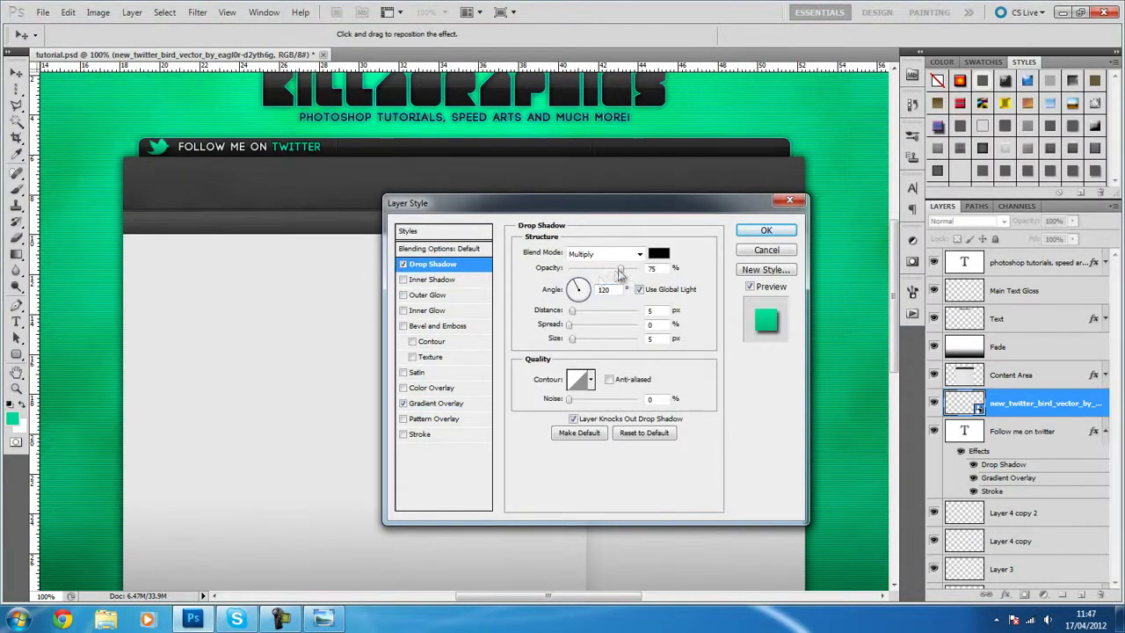
pyautogui.moveTo(574, 312); pyautogui.dragTo(567, 312)
pyautogui.click(406, 434)
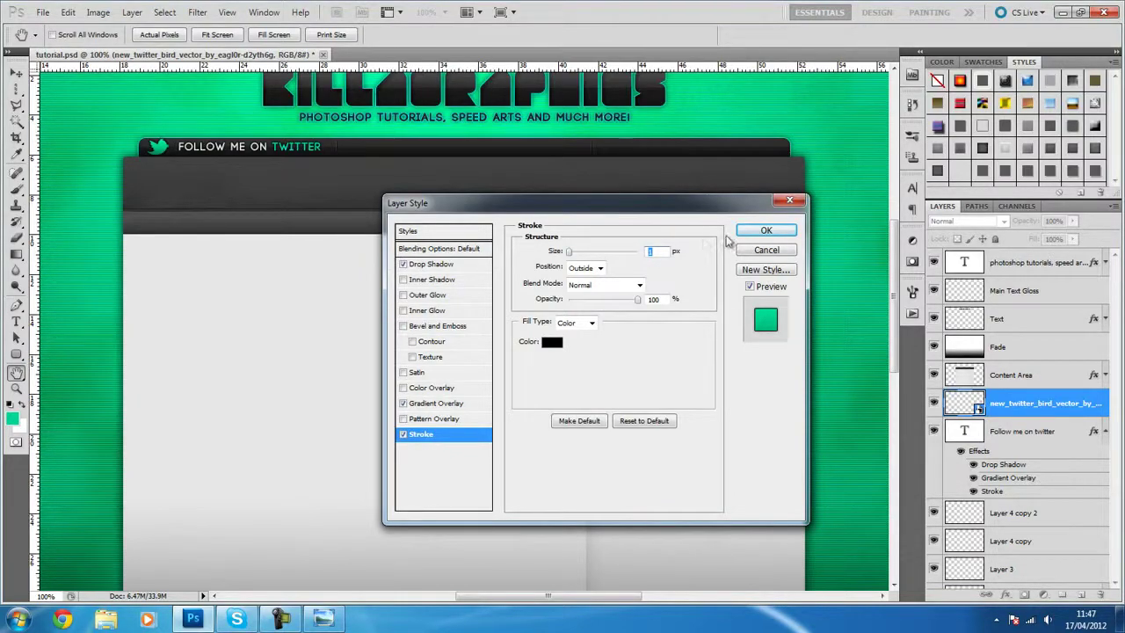
pyautogui.click(760, 231)
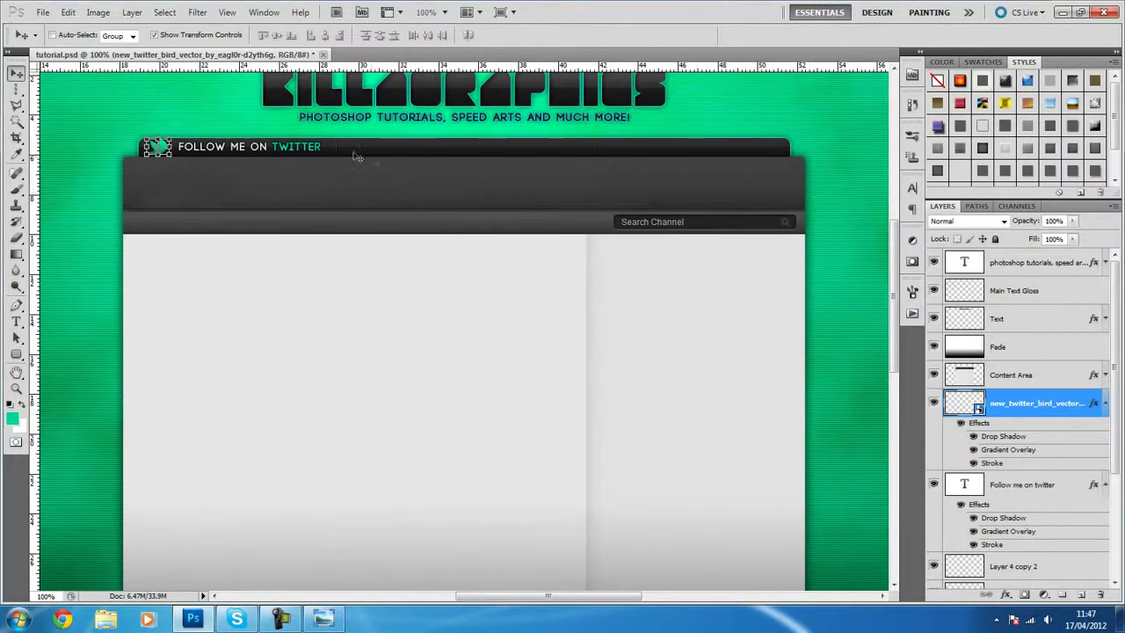
# - Select the Content Area layer, then review the bar's text and icon layout in the finished Background-PNG in Windows Photo Viewer and close it
pyautogui.click(1011, 385)
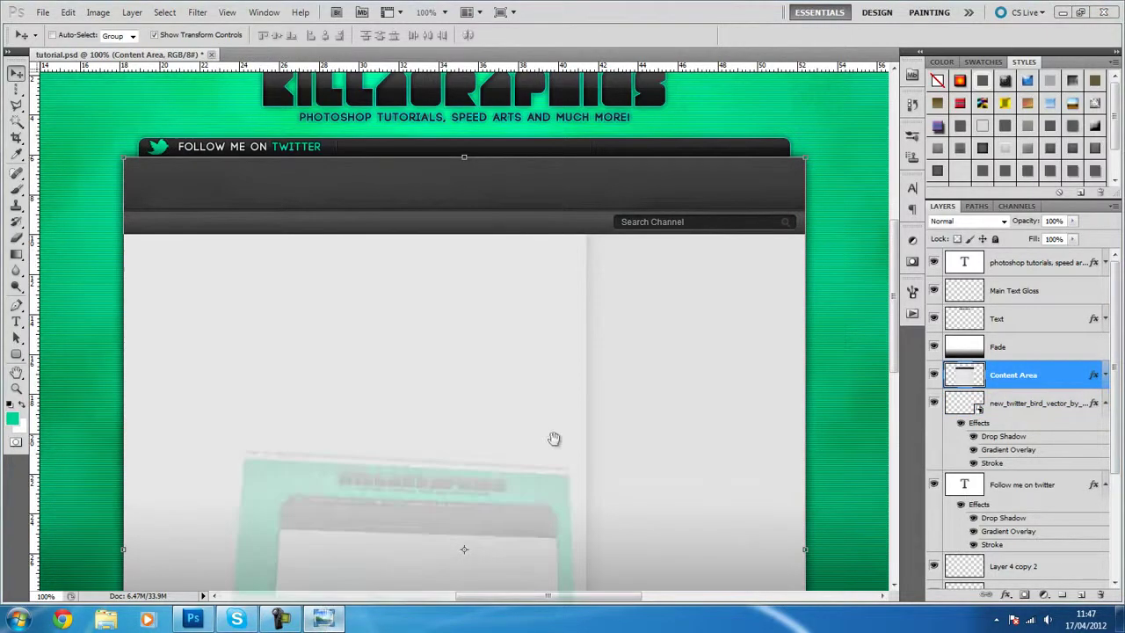
pyautogui.click(321, 620)
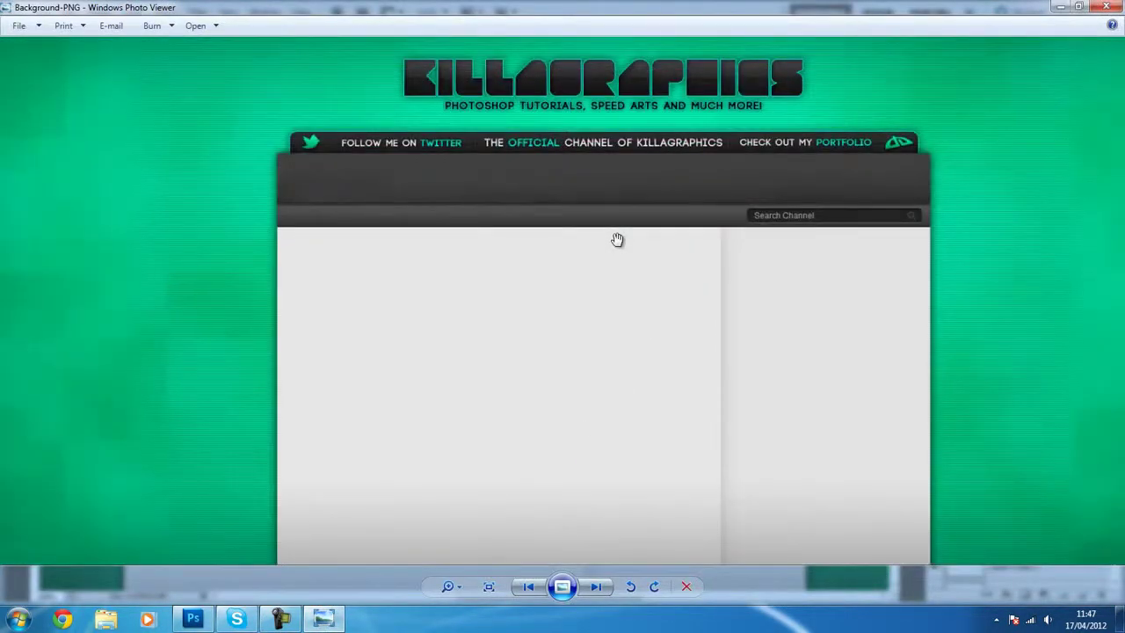
pyautogui.moveTo(617, 239); pyautogui.dragTo(538, 285)
pyautogui.moveTo(427, 148); pyautogui.dragTo(465, 153)
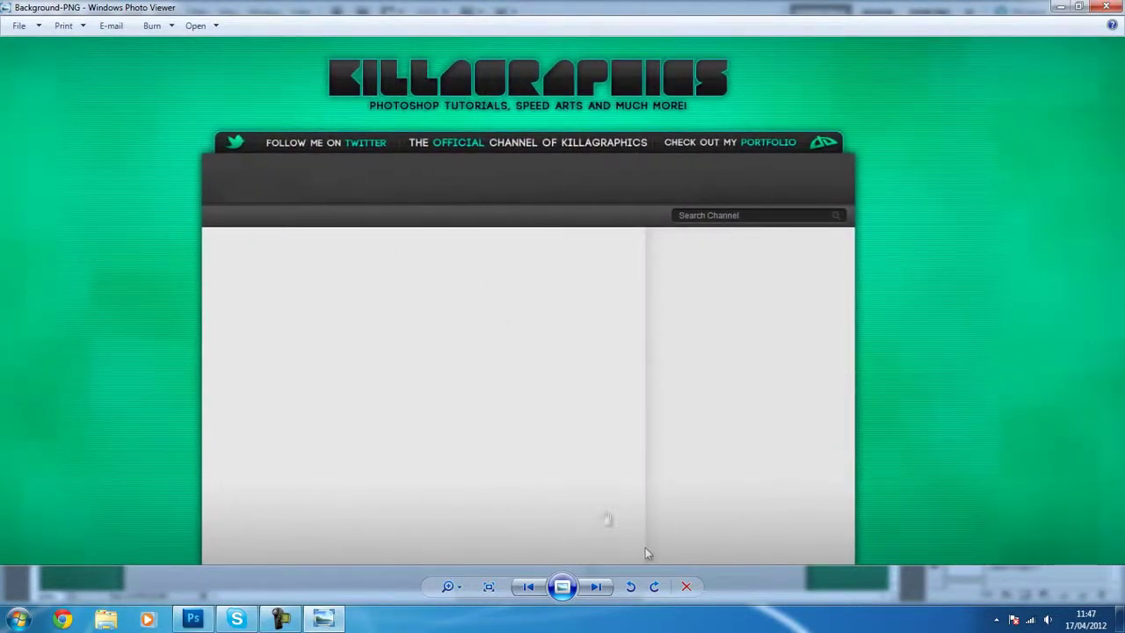
pyautogui.moveTo(503, 143); pyautogui.dragTo(508, 149)
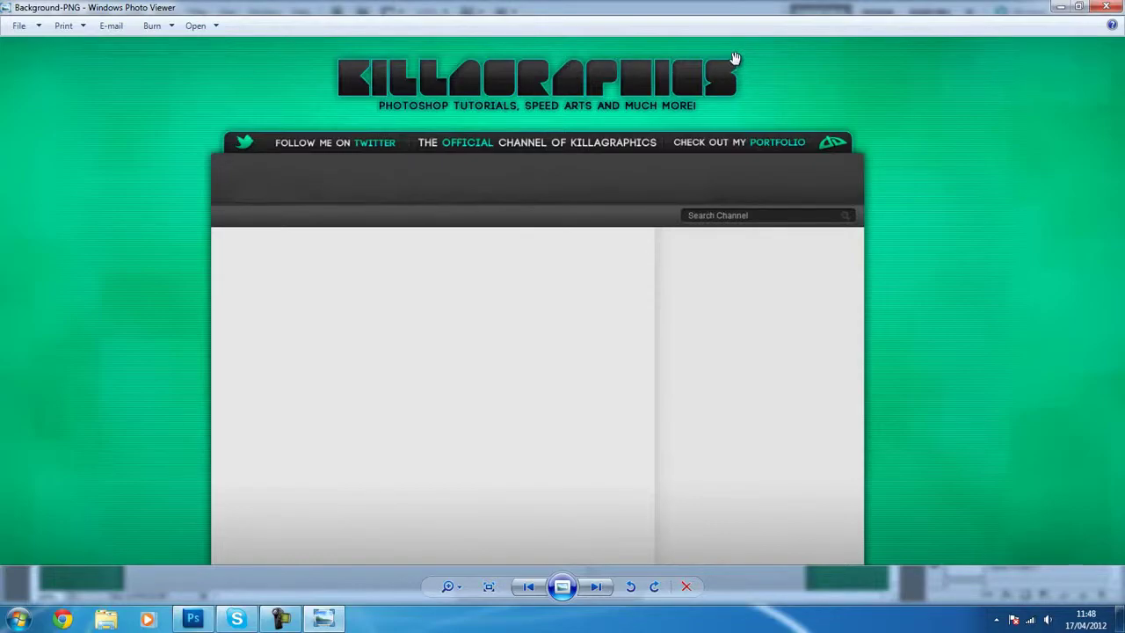
pyautogui.moveTo(590, 162); pyautogui.dragTo(595, 184)
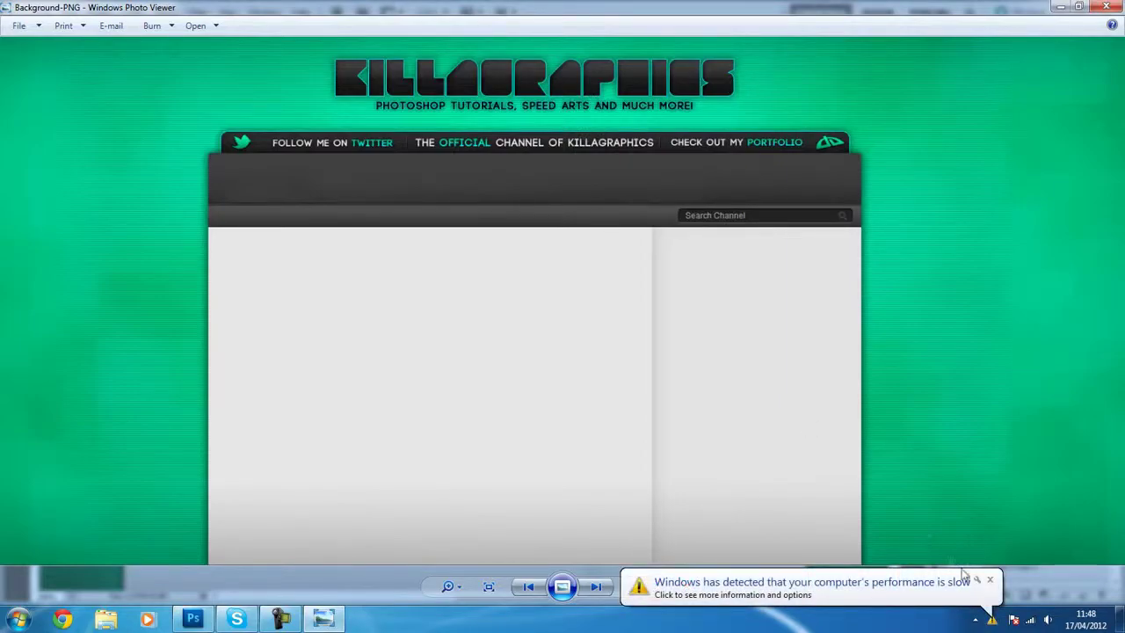
pyautogui.click(989, 580)
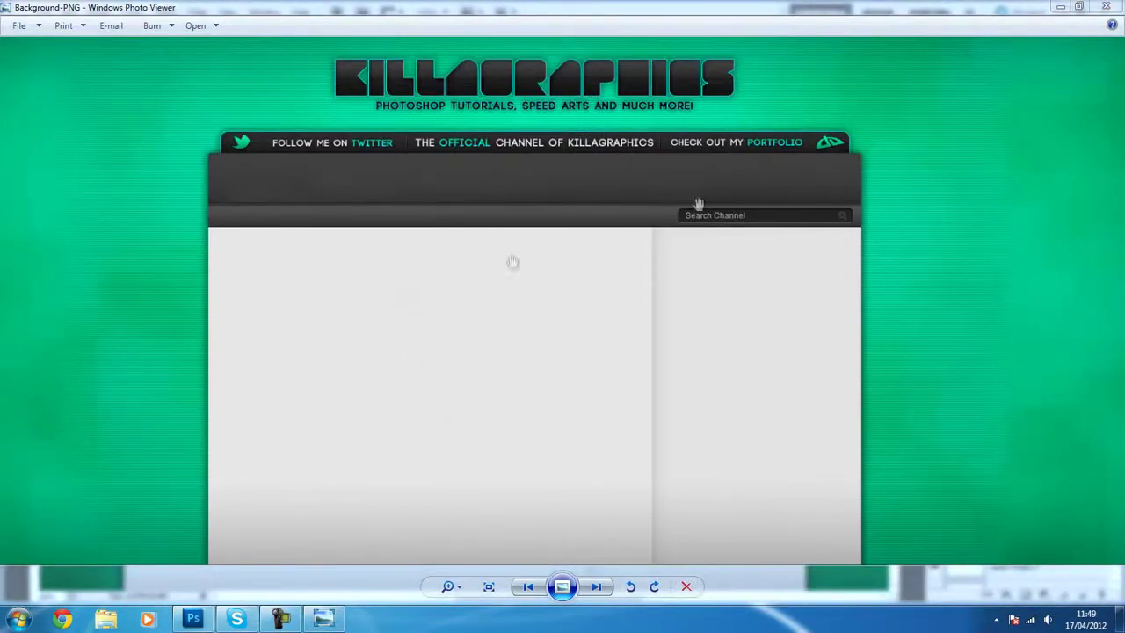
pyautogui.click(1105, 6)
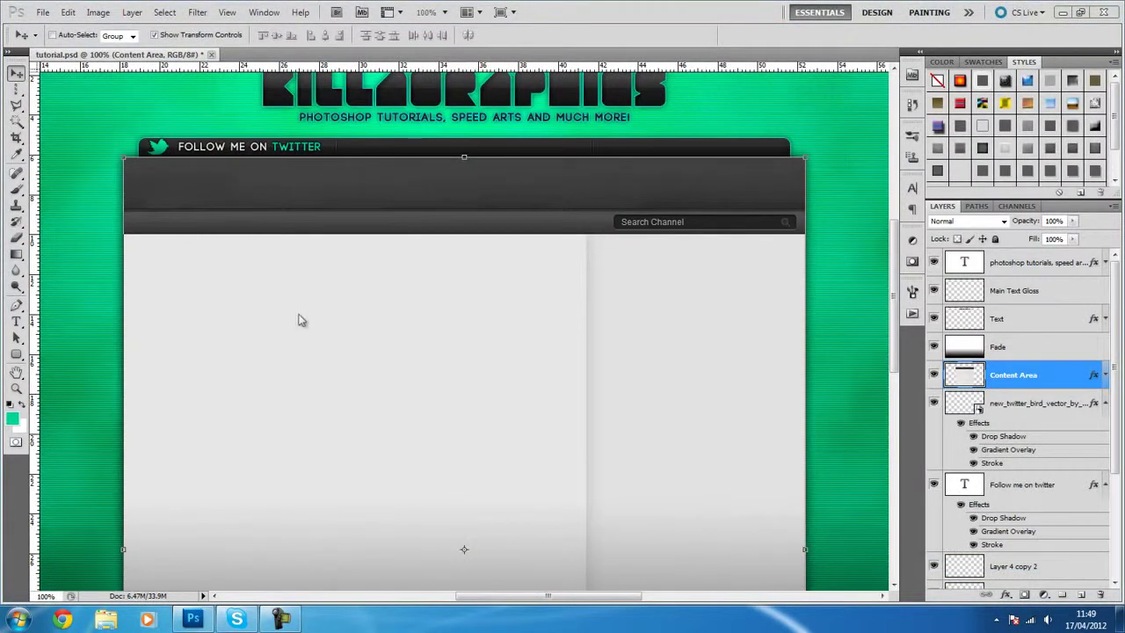
pyautogui.scroll(1, 288, 266)
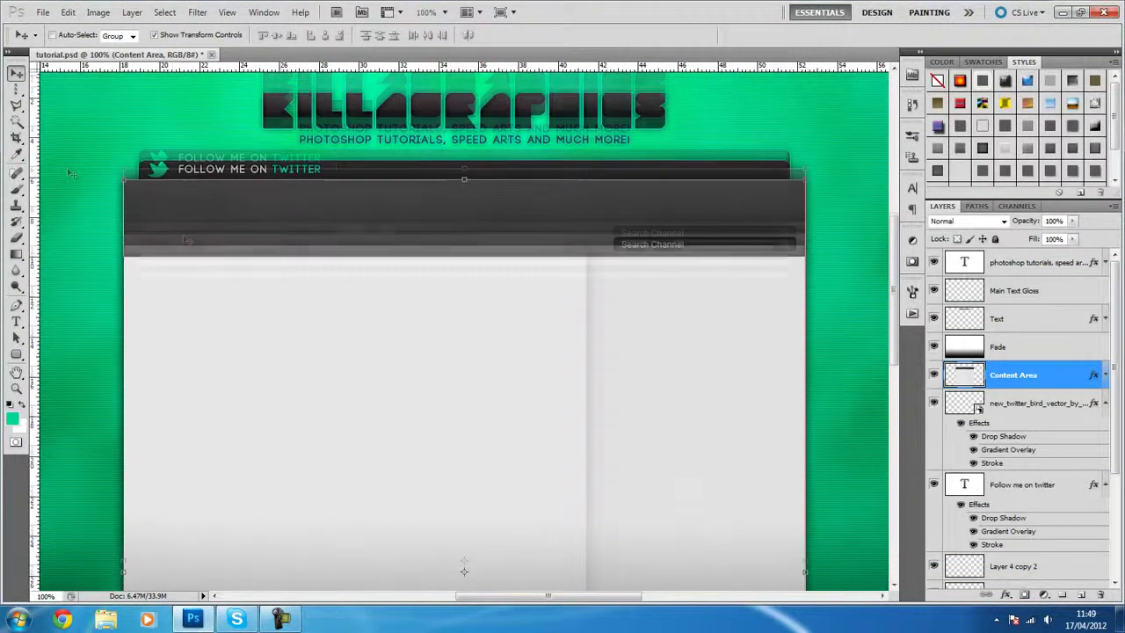
pyautogui.click(16, 105)
pyautogui.click(16, 75)
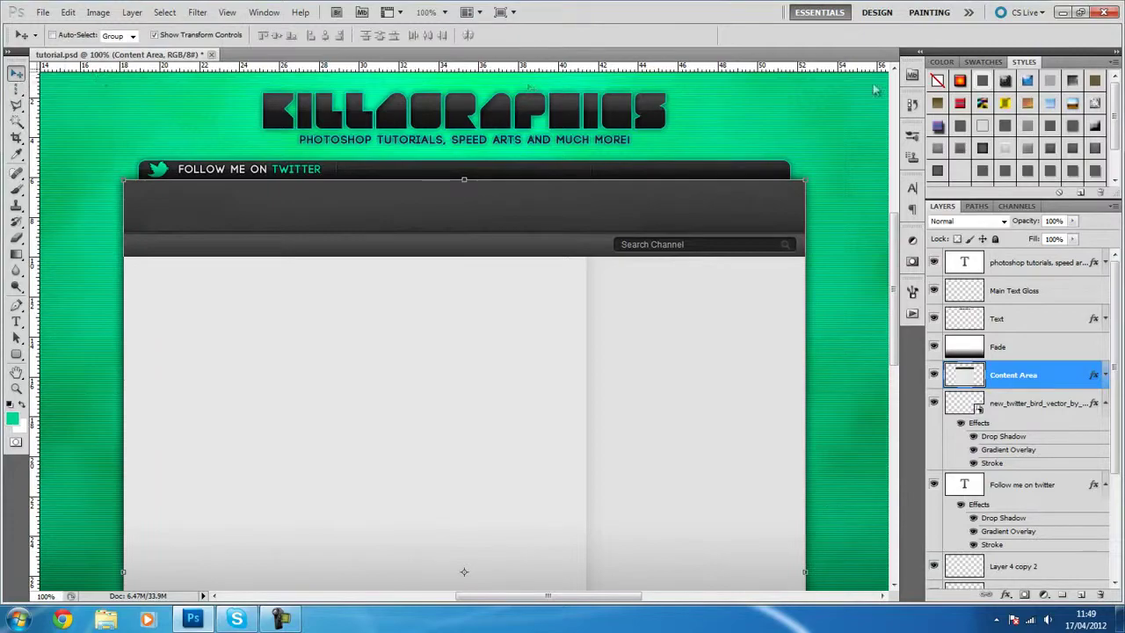
pyautogui.scroll(3, 892, 224)
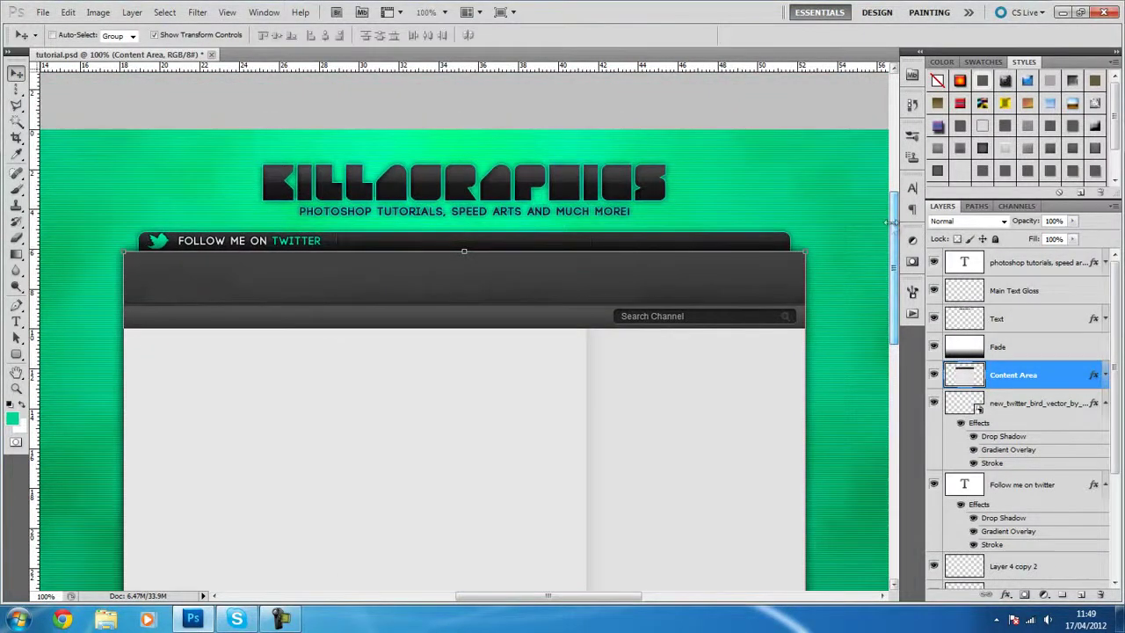
pyautogui.click(1030, 299)
pyautogui.click(1026, 266)
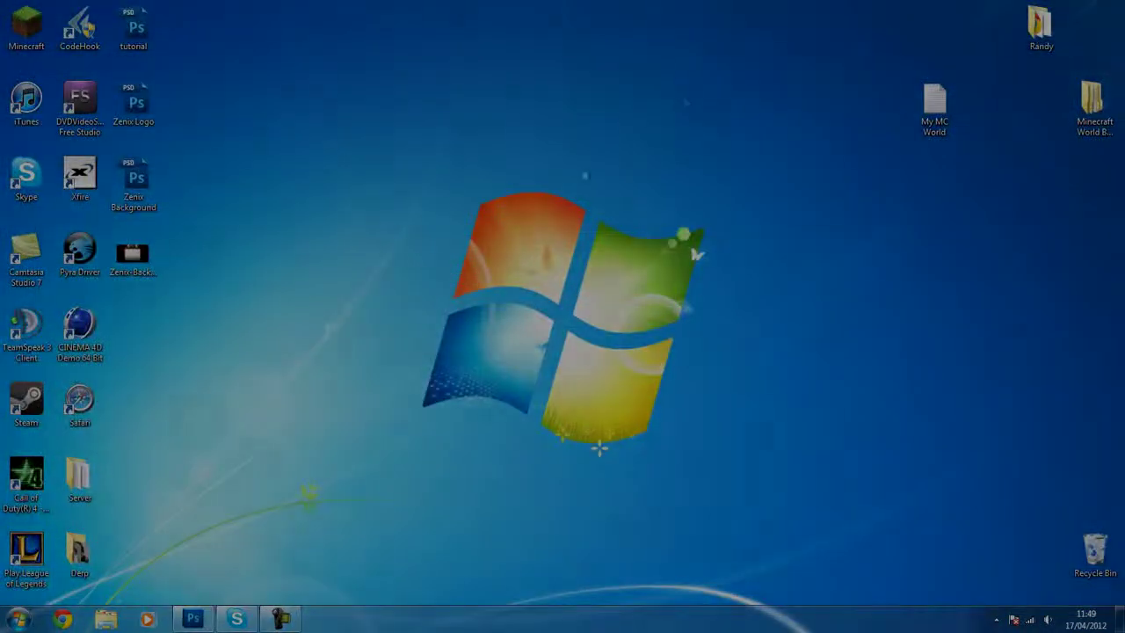
pyautogui.press('F10')
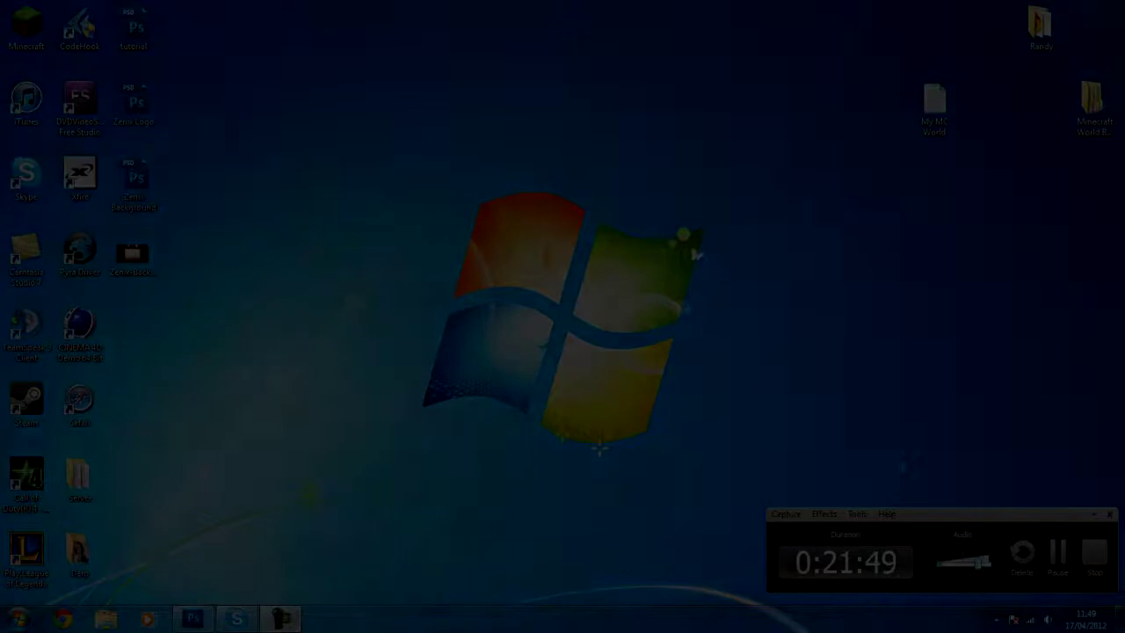